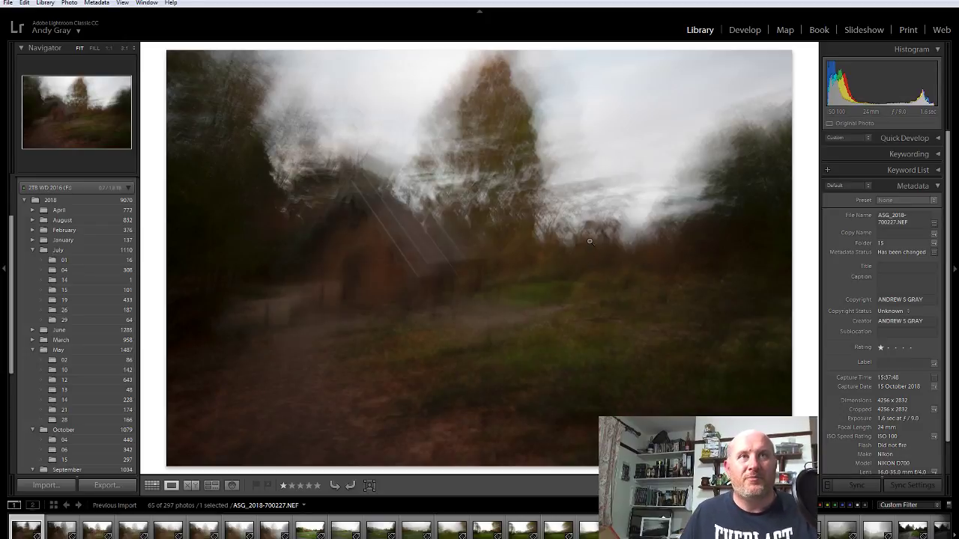
key("Right")
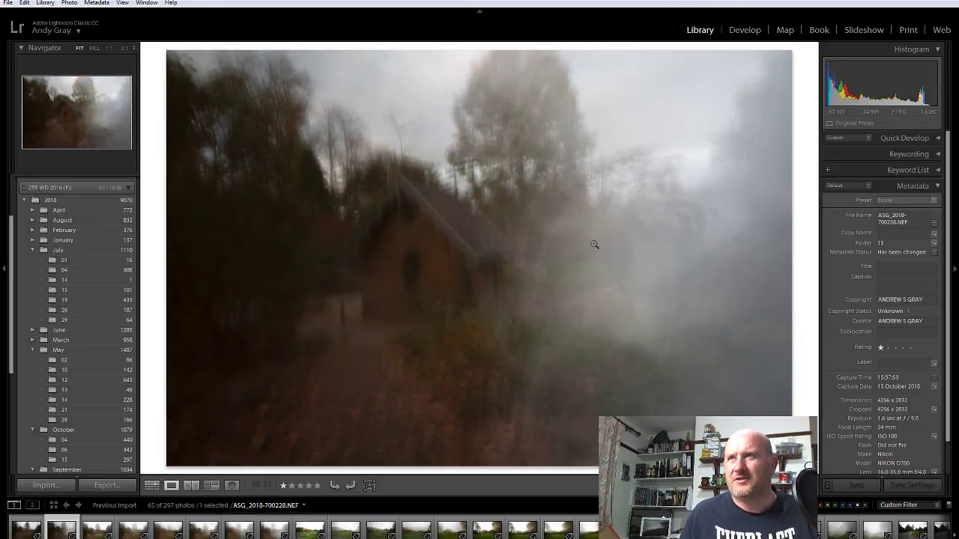
key("Right")
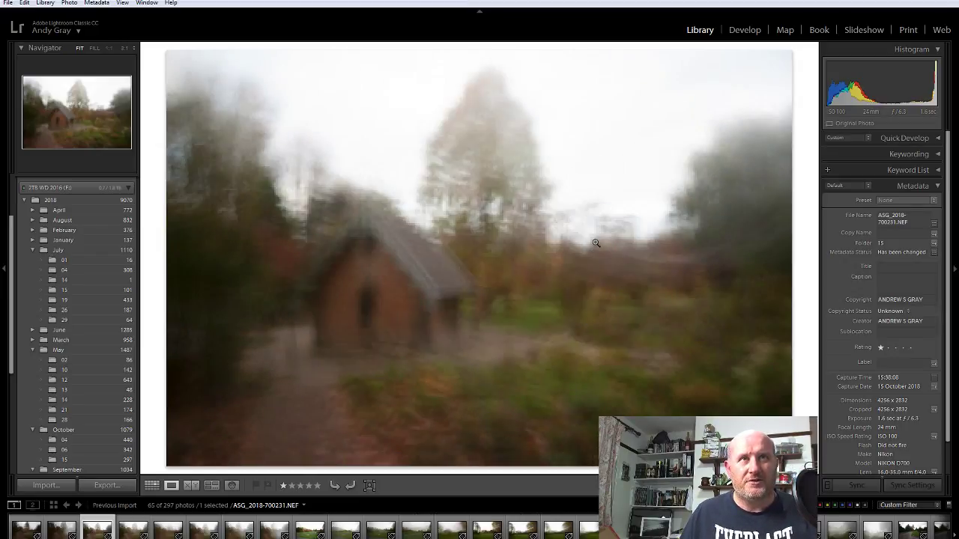
key("Right")
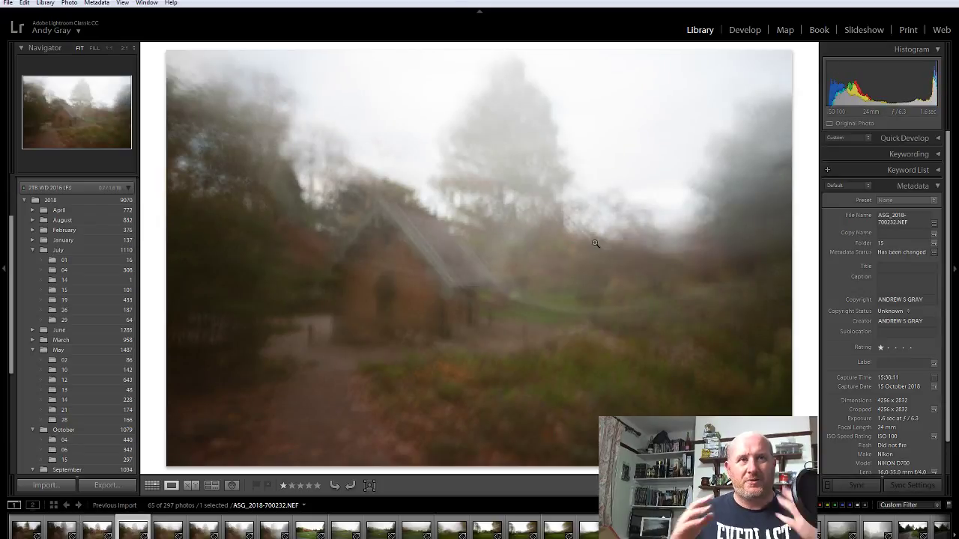
key("Right")
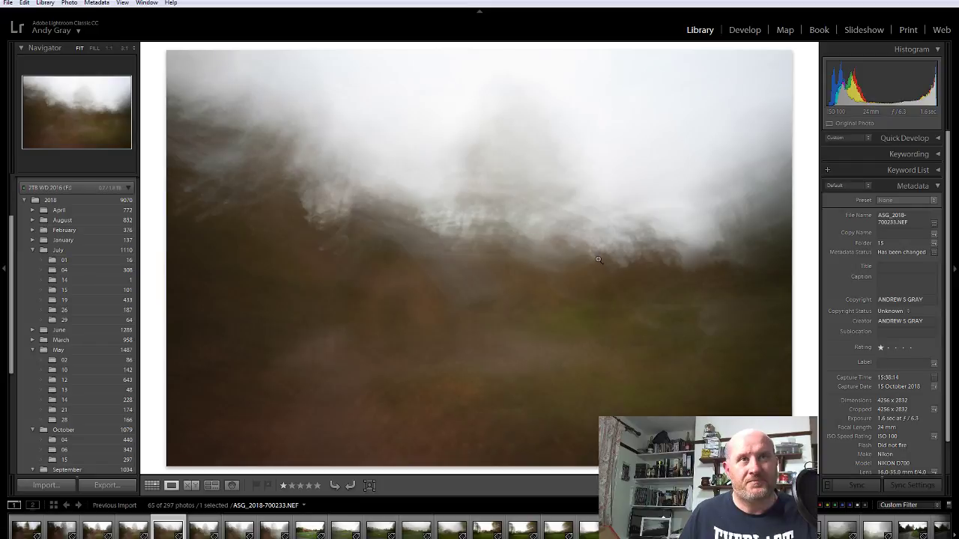
key("Right")
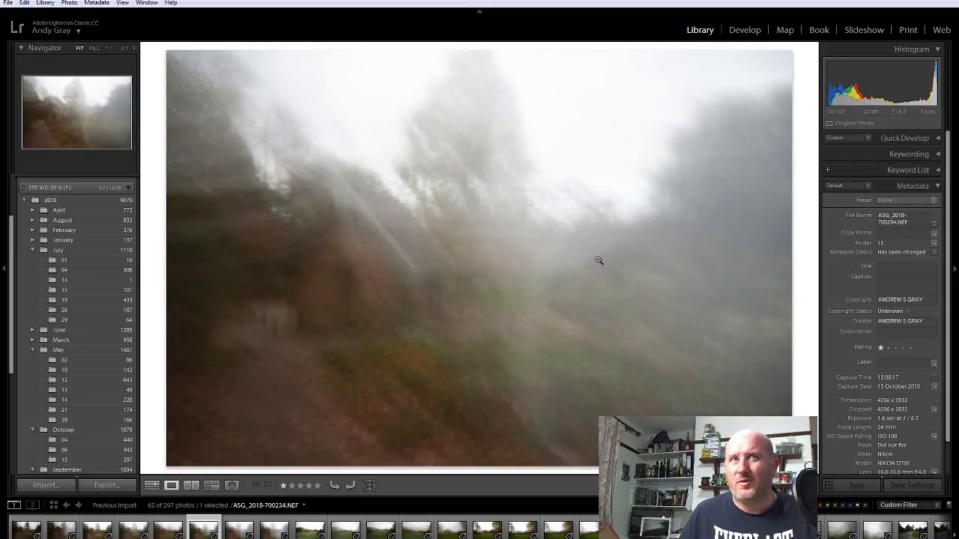
key("Right")
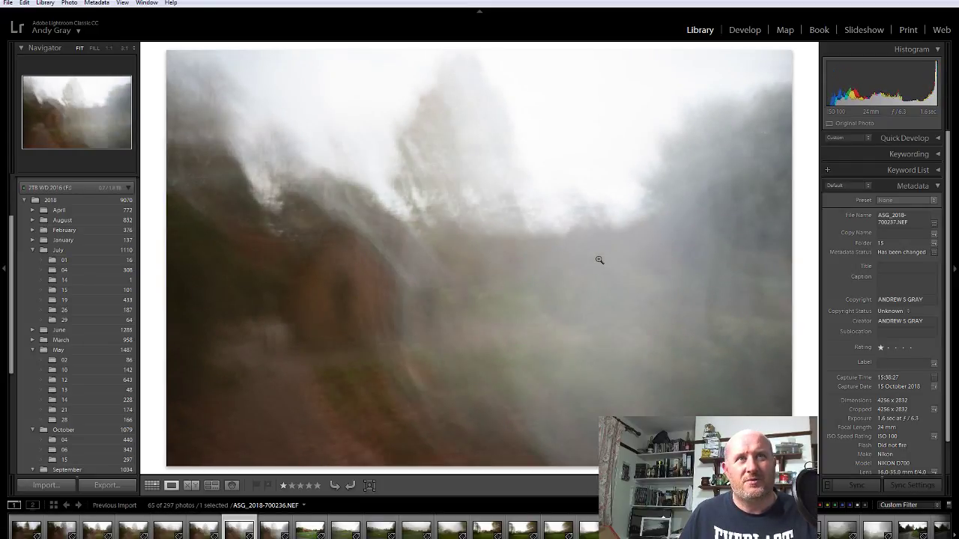
key("Right")
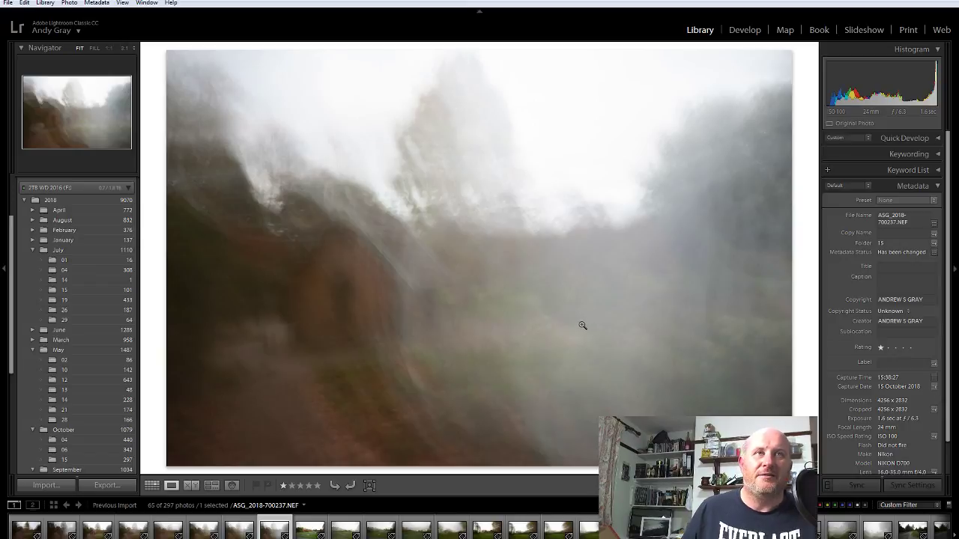
key("Right")
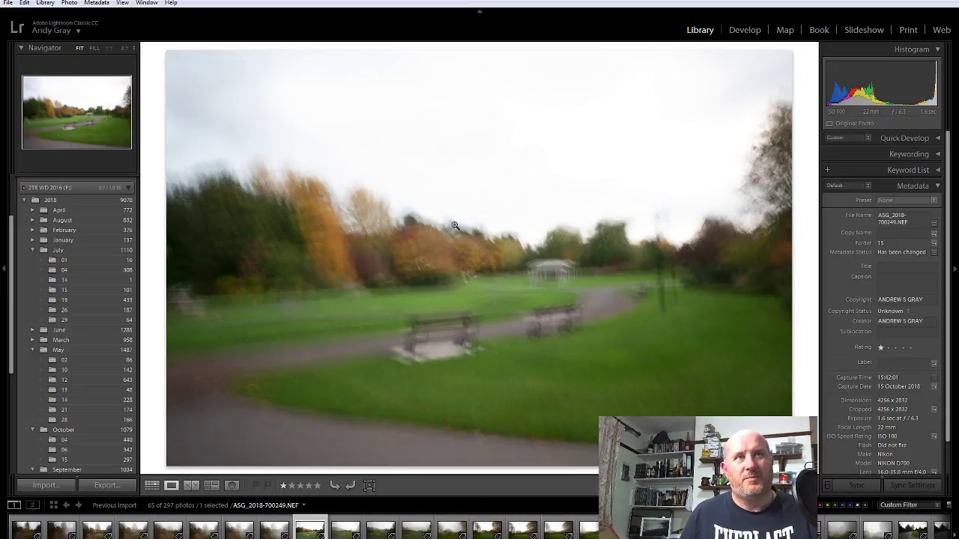
key("Right")
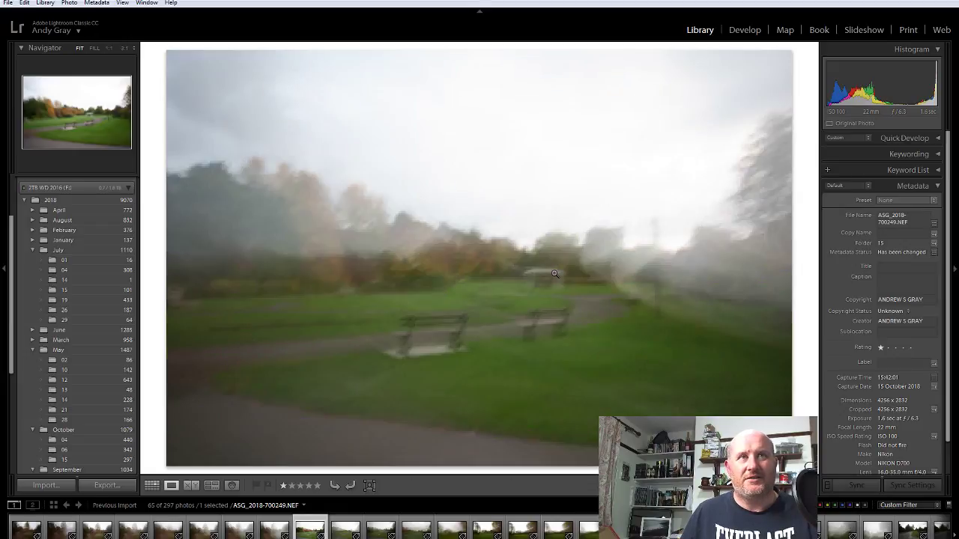
key("Right")
key("Right")
key("Right")
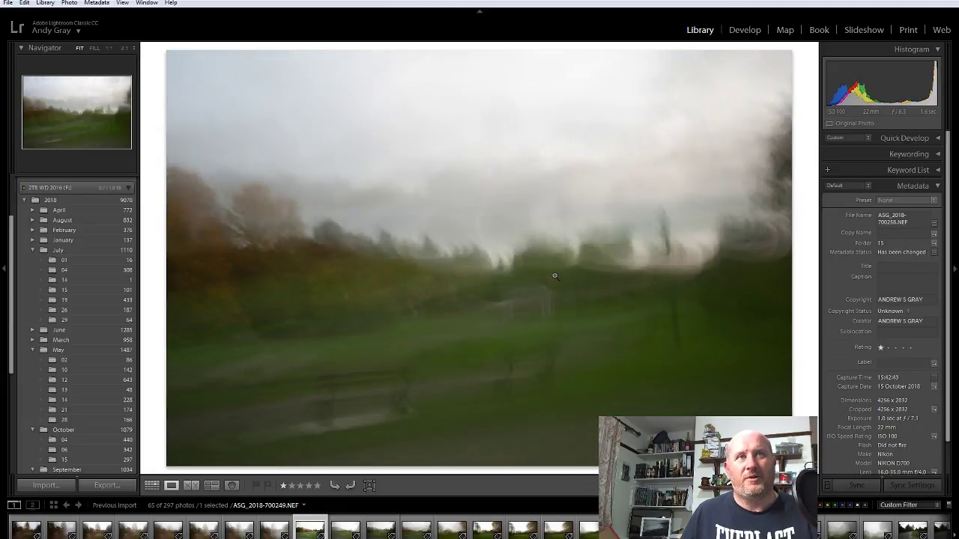
key("Right")
key("Right")
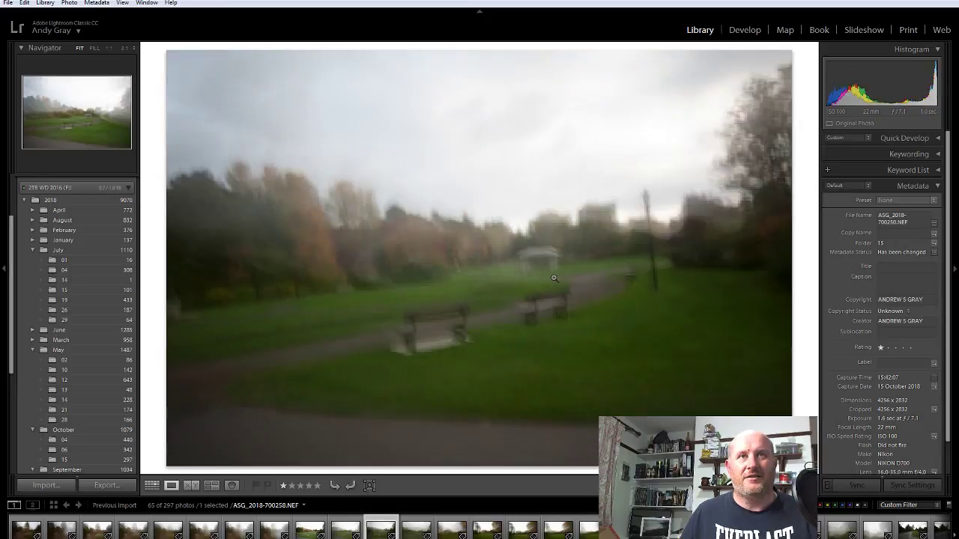
key("Right")
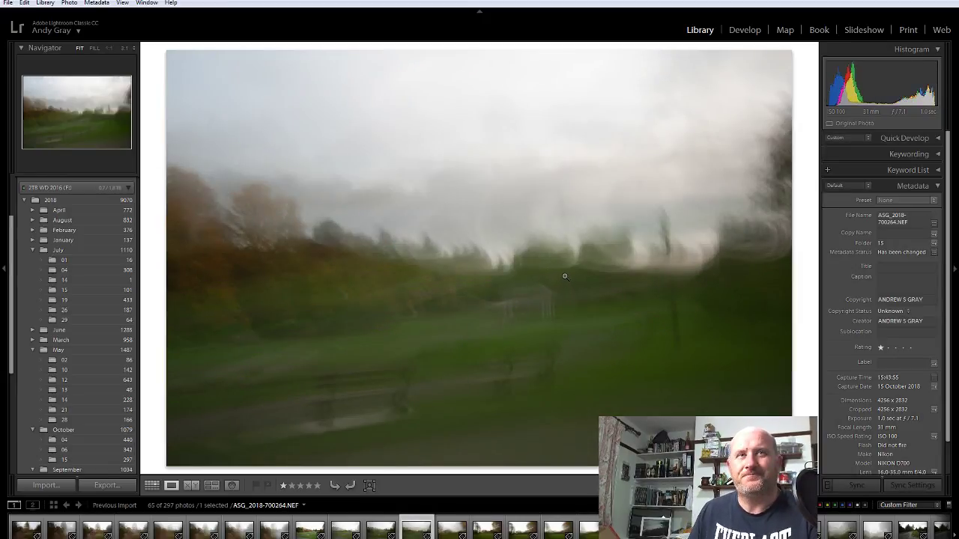
key("Right")
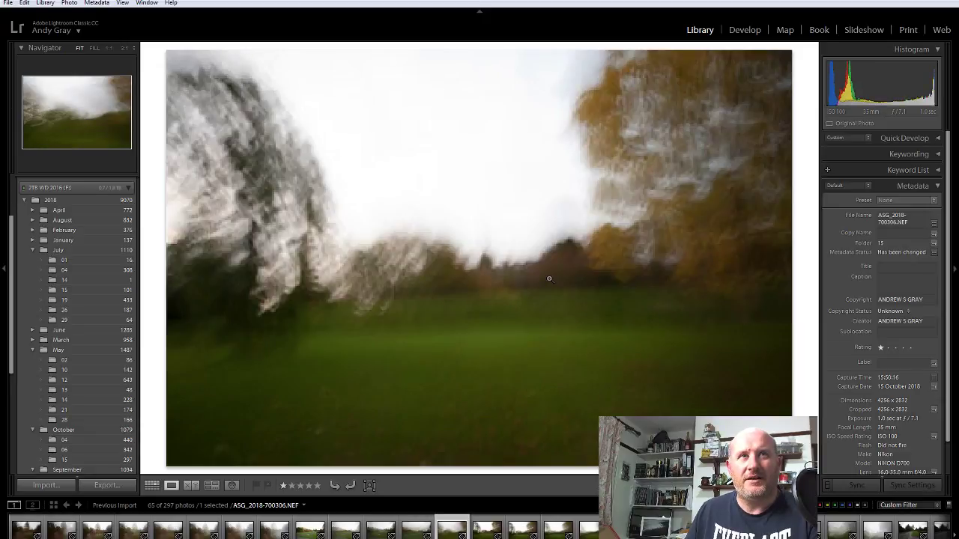
key("Right")
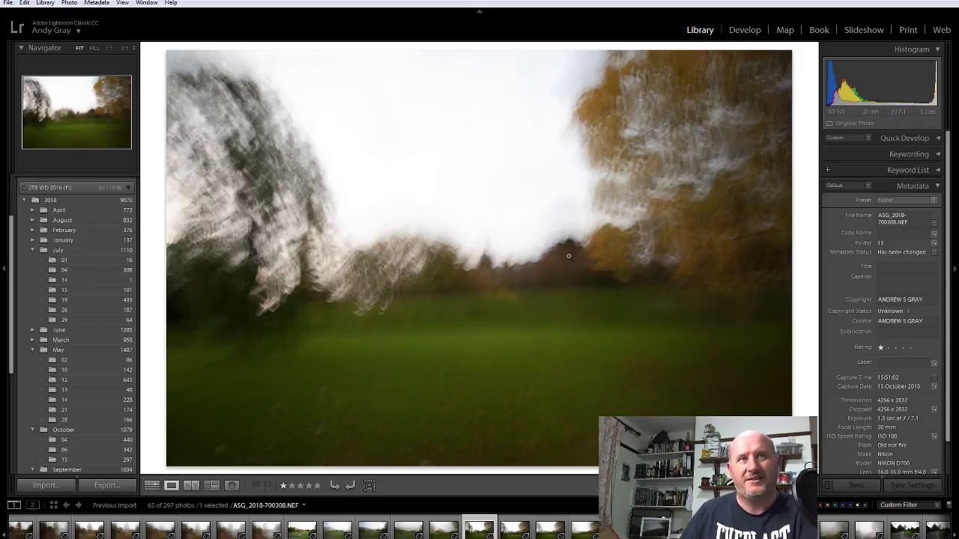
key("Right")
key("Right")
key("Right")
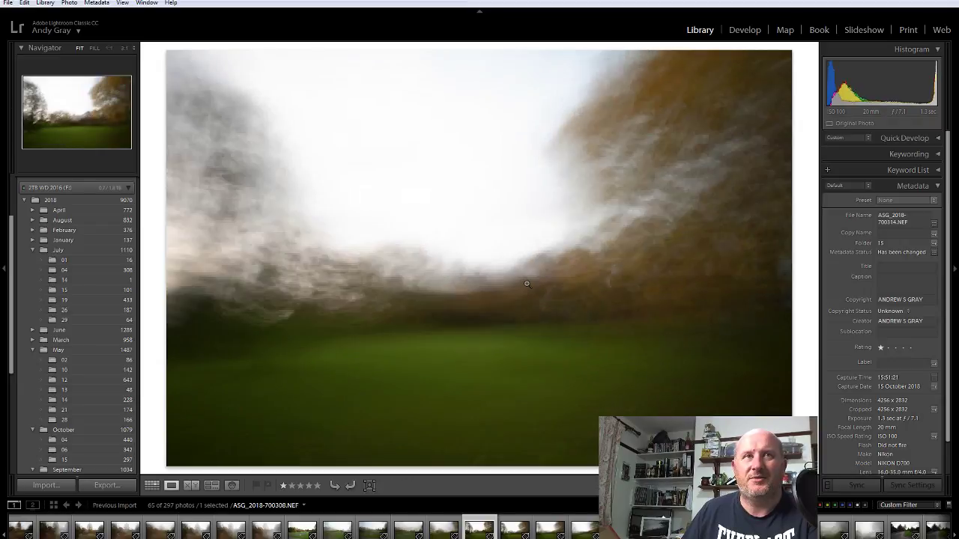
key("Right")
key("Right")
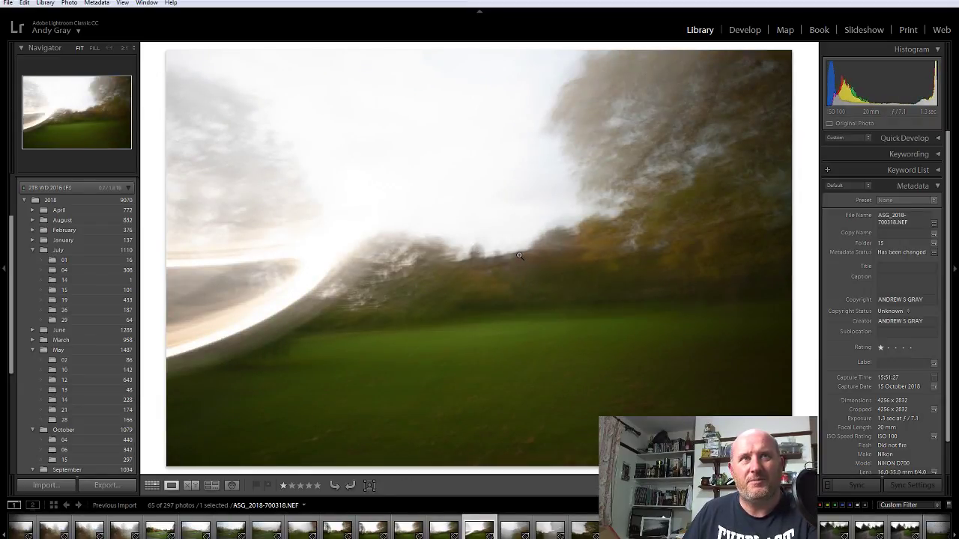
key("Right")
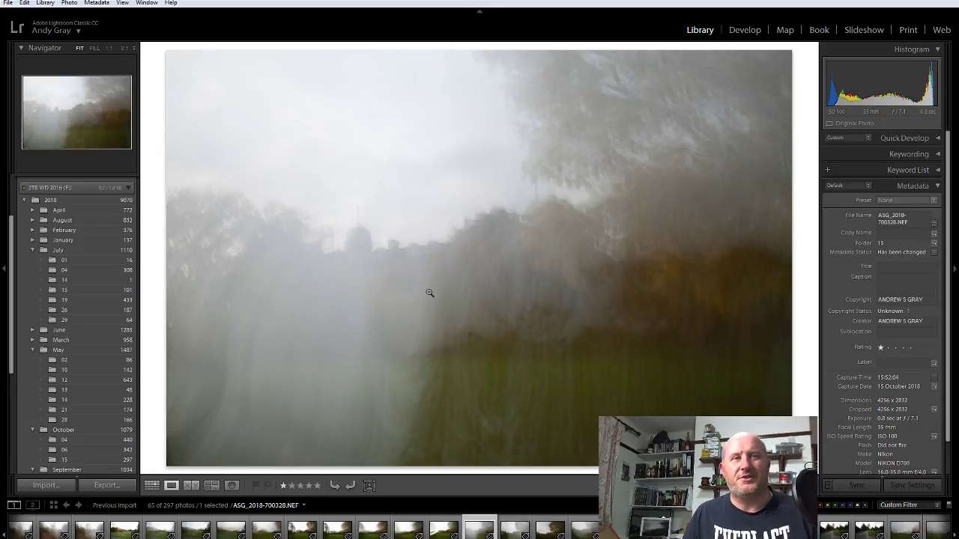
key("Right")
key("Left")
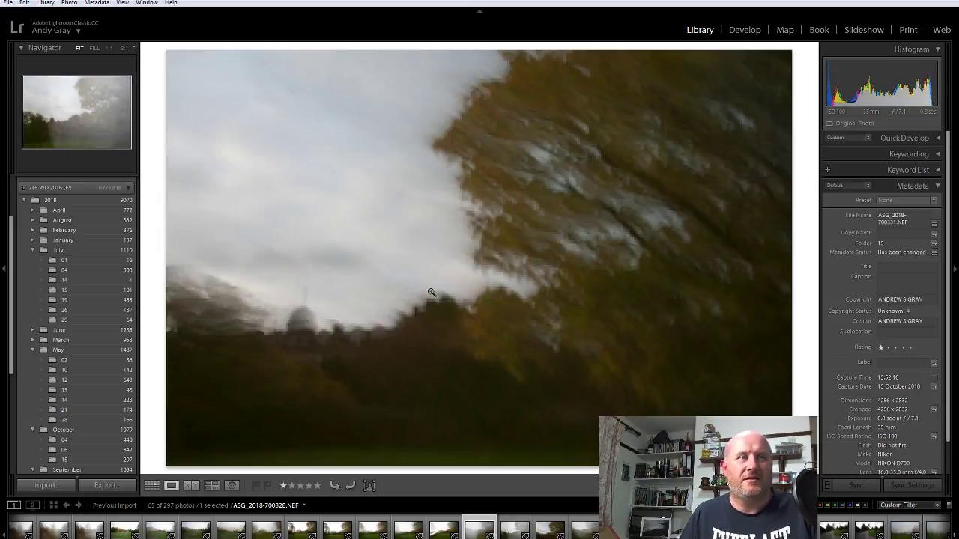
key("Left")
key("Right")
key("Right")
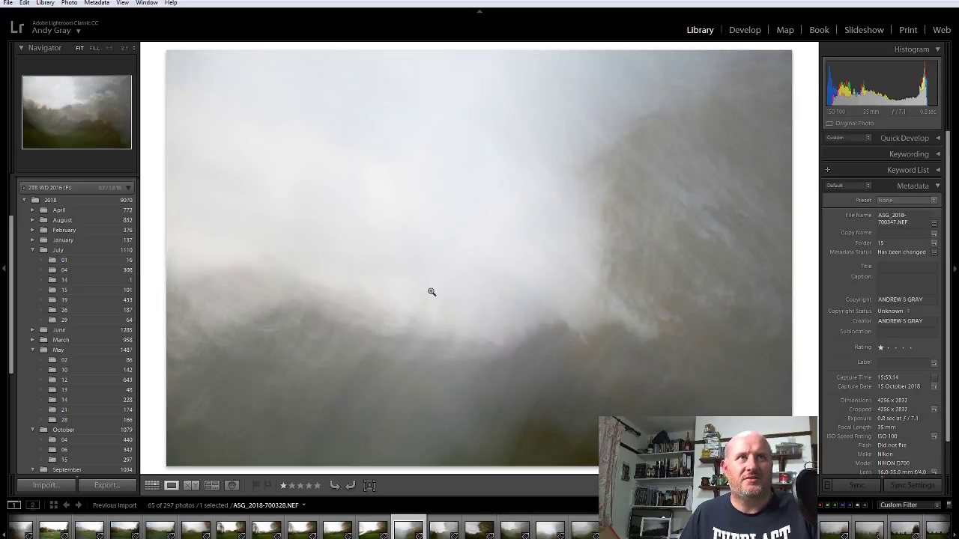
key("Right")
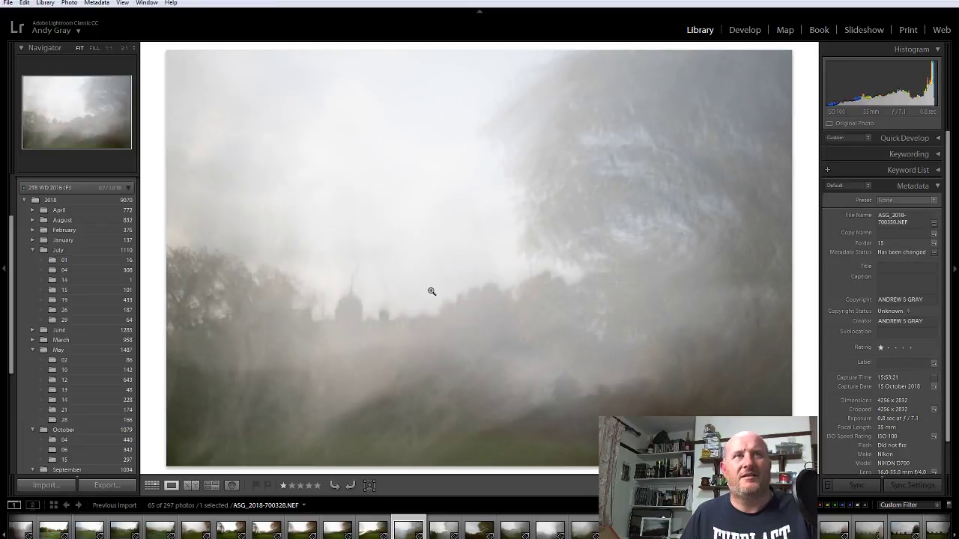
key("Right")
key("Right")
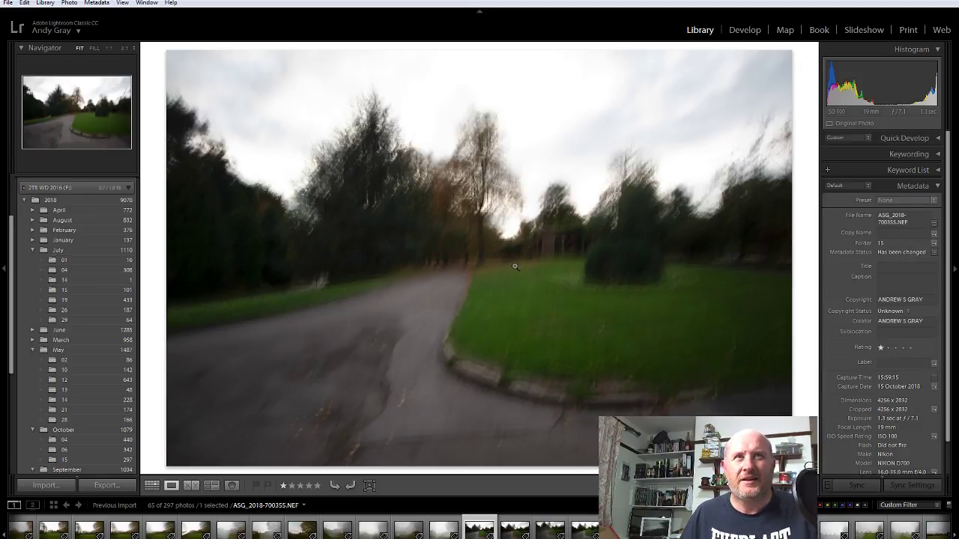
key("Right")
key("Right")
key("Right")
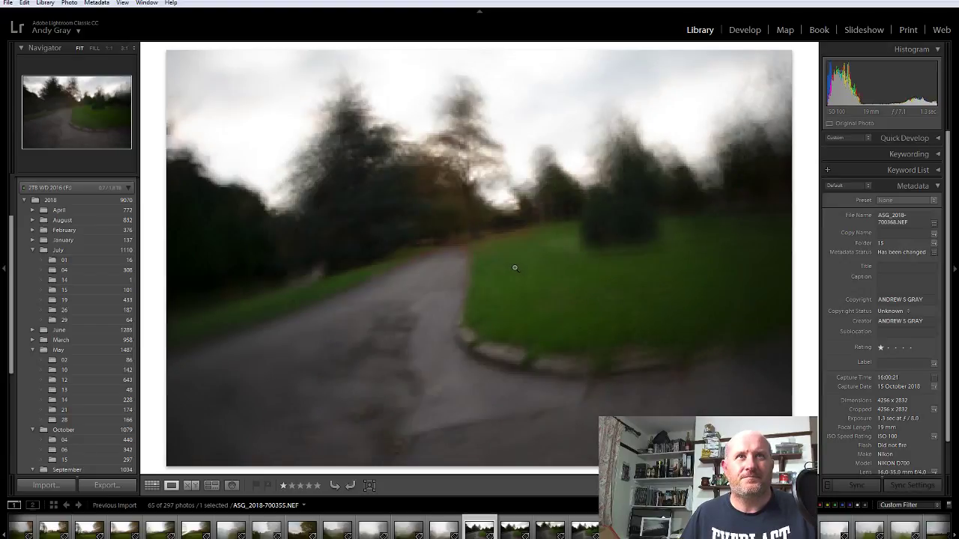
key("Right")
key("Right")
key("Right")
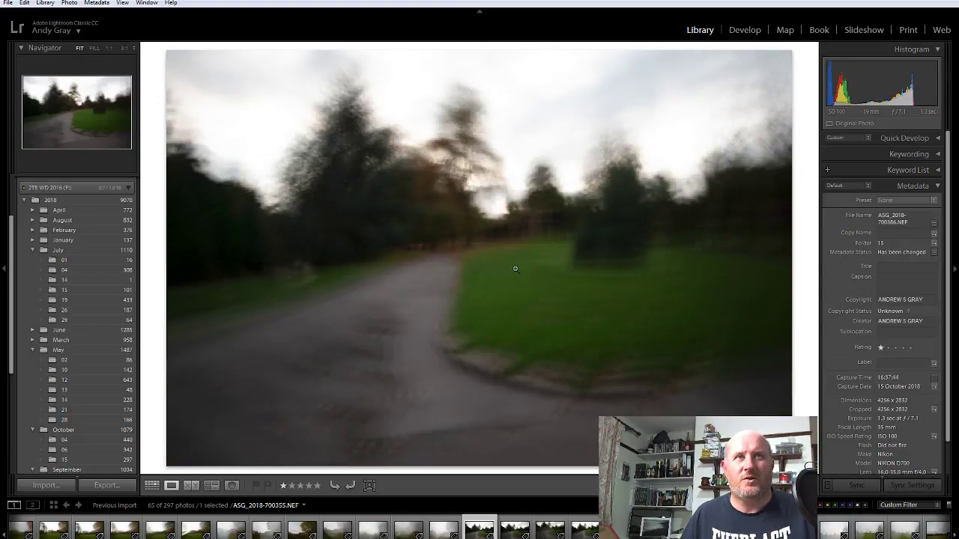
key("Right")
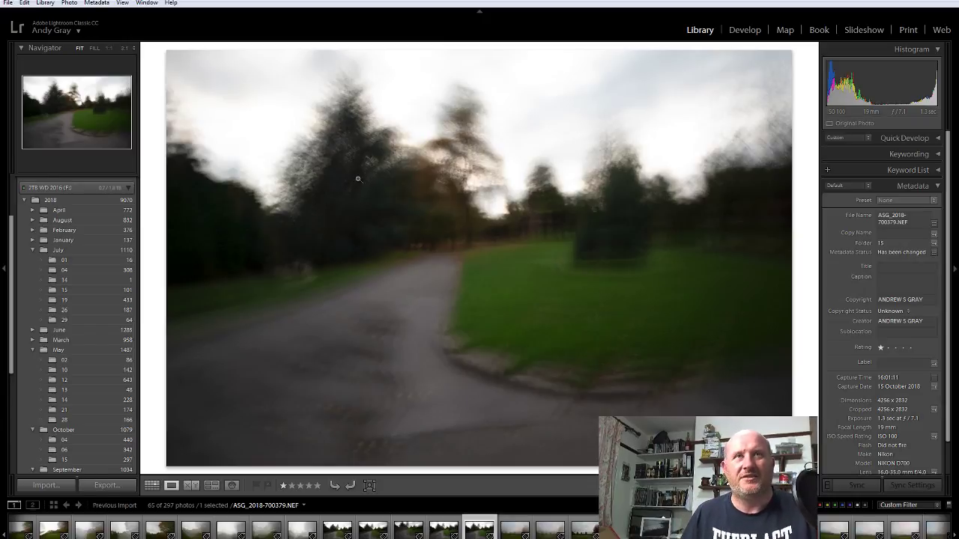
key("Right")
key("Left")
key("Left")
key("Left")
key("Left")
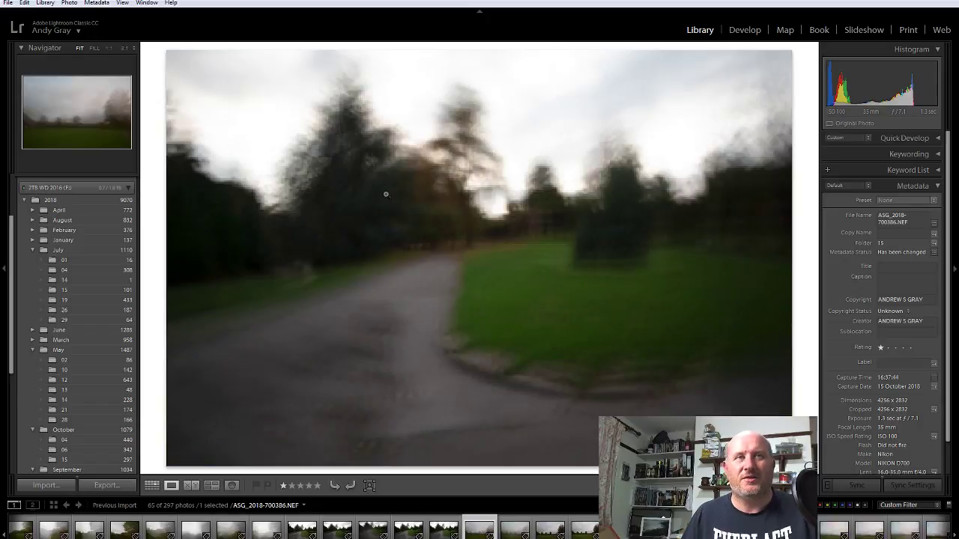
key("Right")
key("Right")
key("Right")
key("Right")
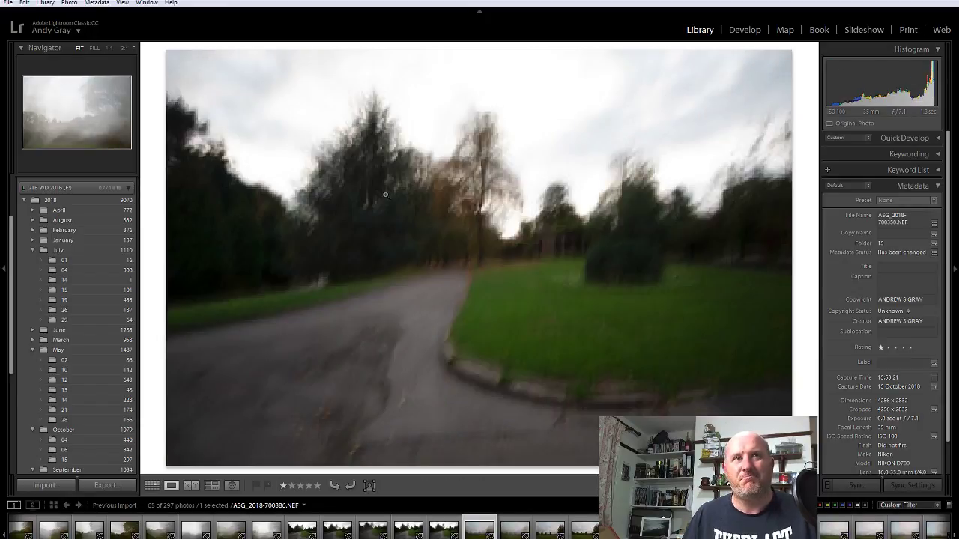
key("Right")
key("Right")
key("Right")
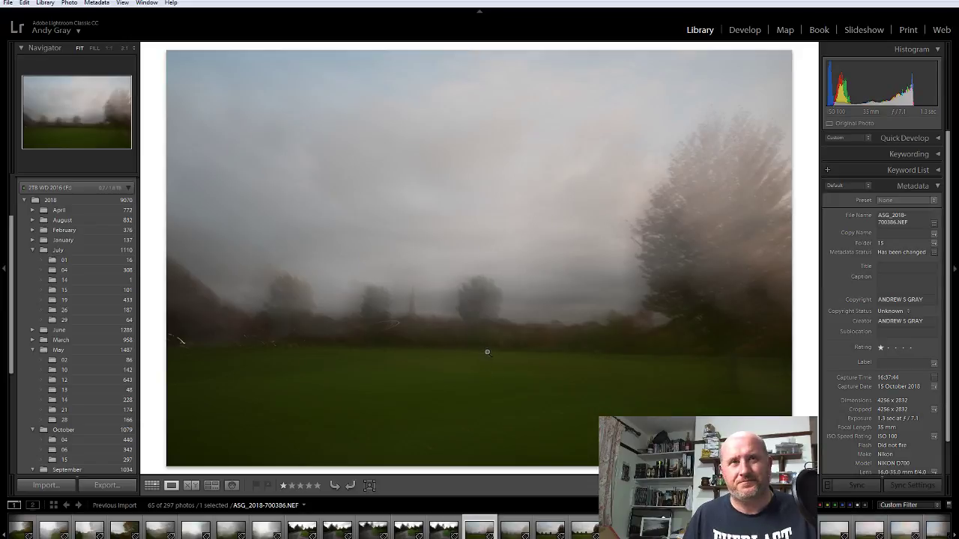
key("Right")
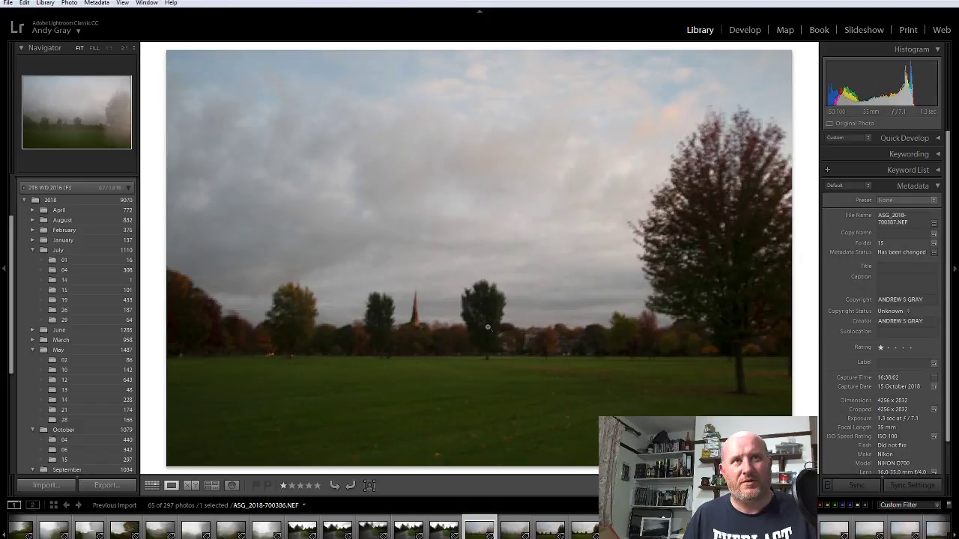
key("Right")
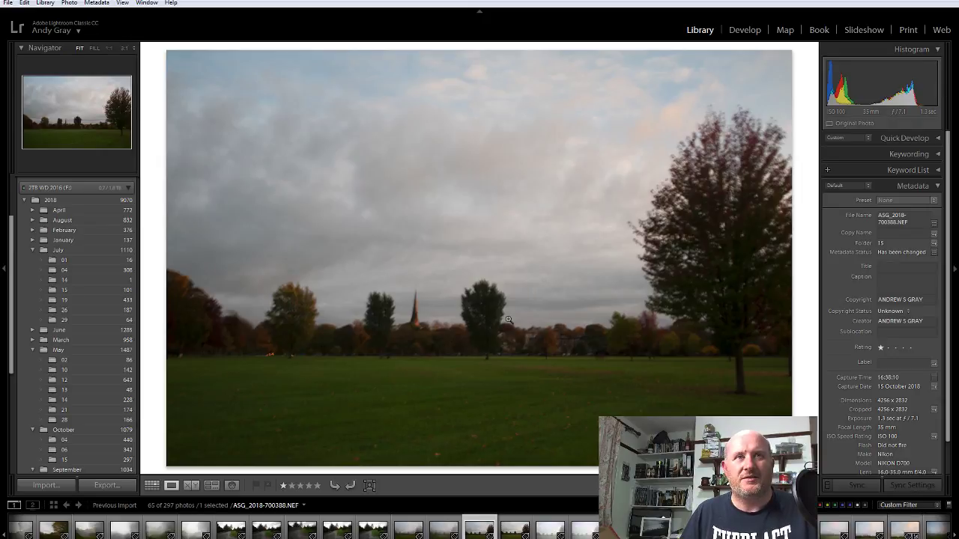
key("Right")
key("Right")
key("Right")
key("Right")
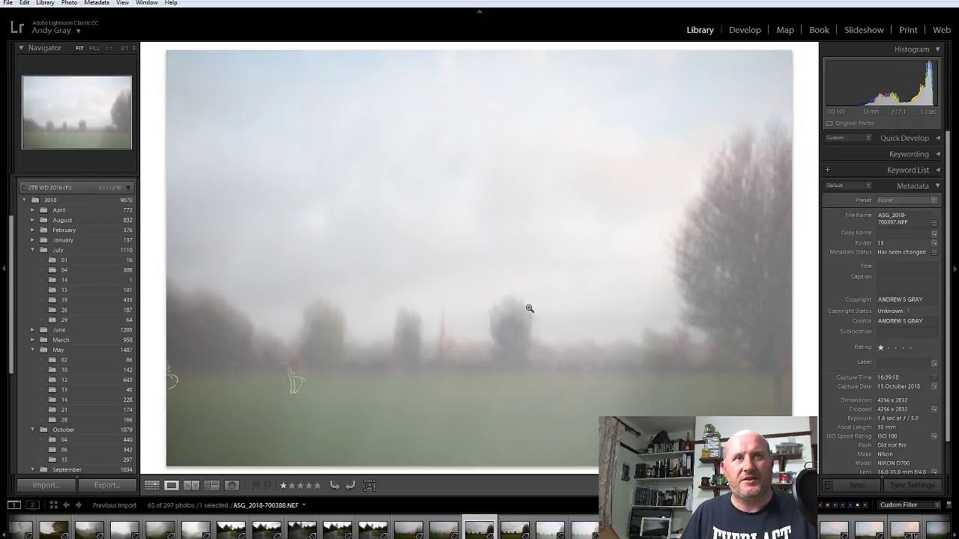
key("Right")
key("Right")
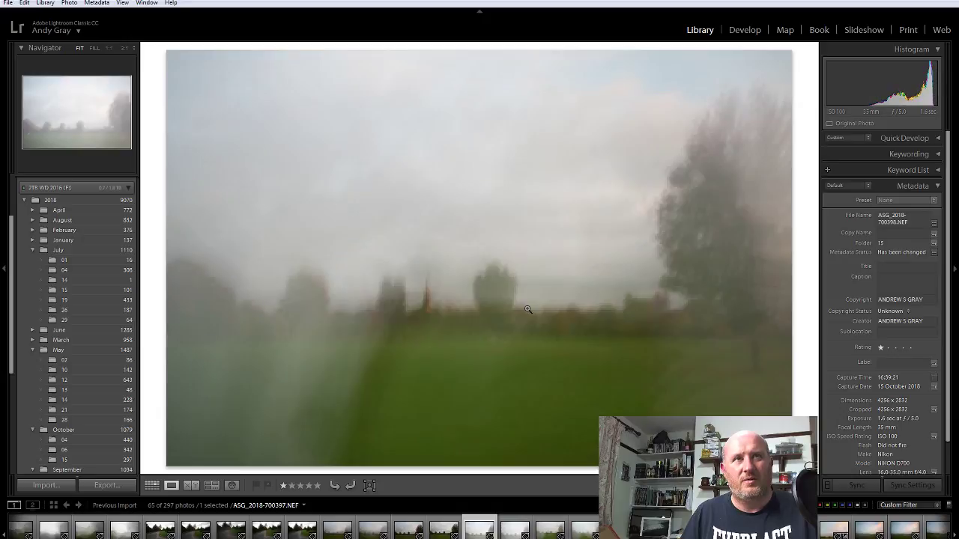
key("Right")
key("Right")
key("Right")
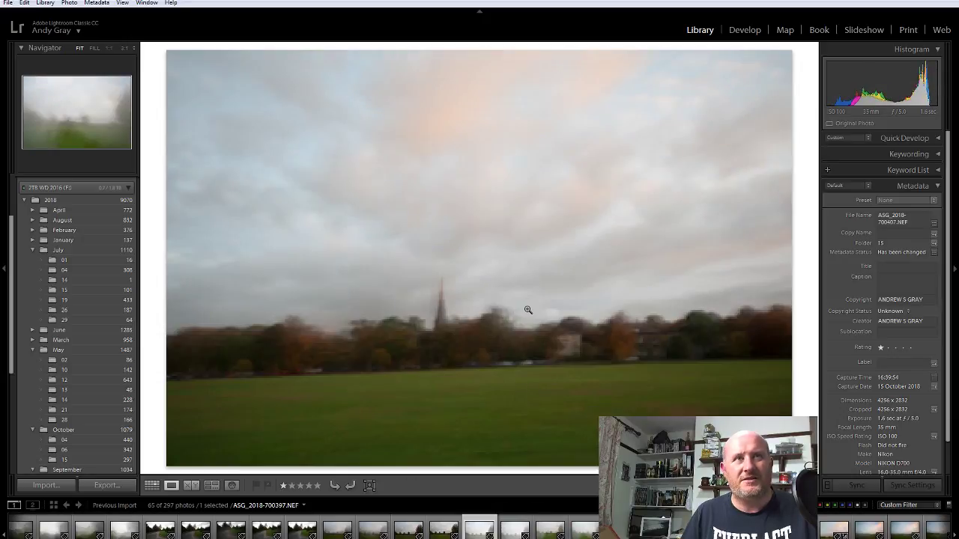
key("Right")
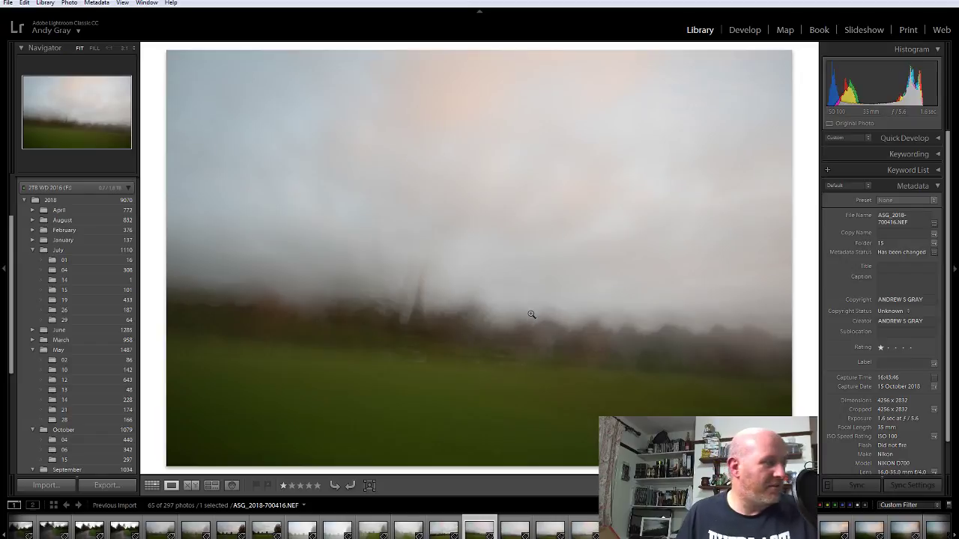
key("Right")
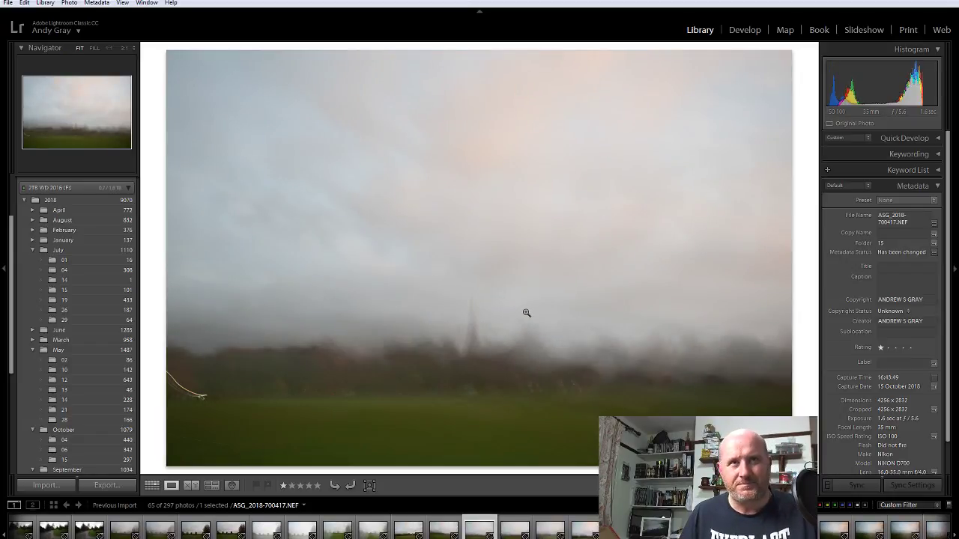
key("Right")
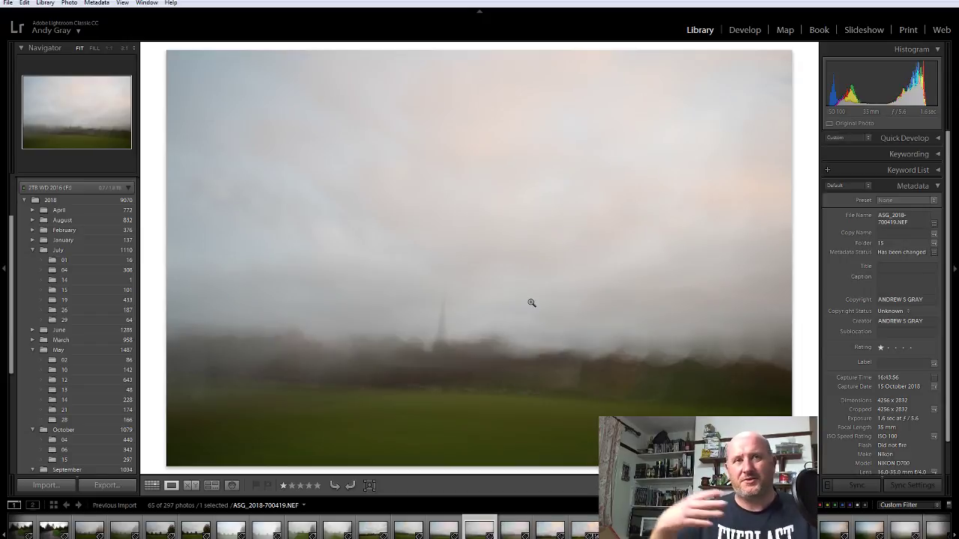
key("Right")
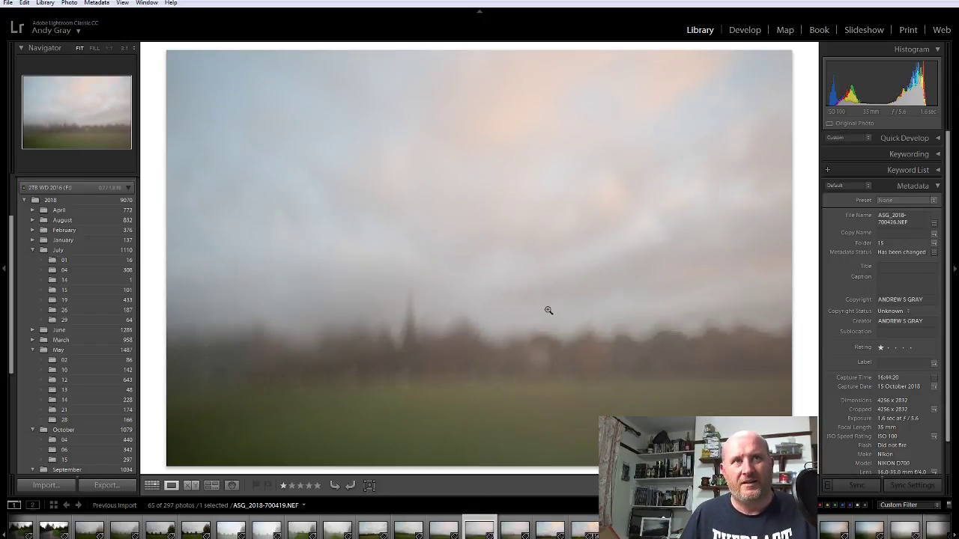
key("Right")
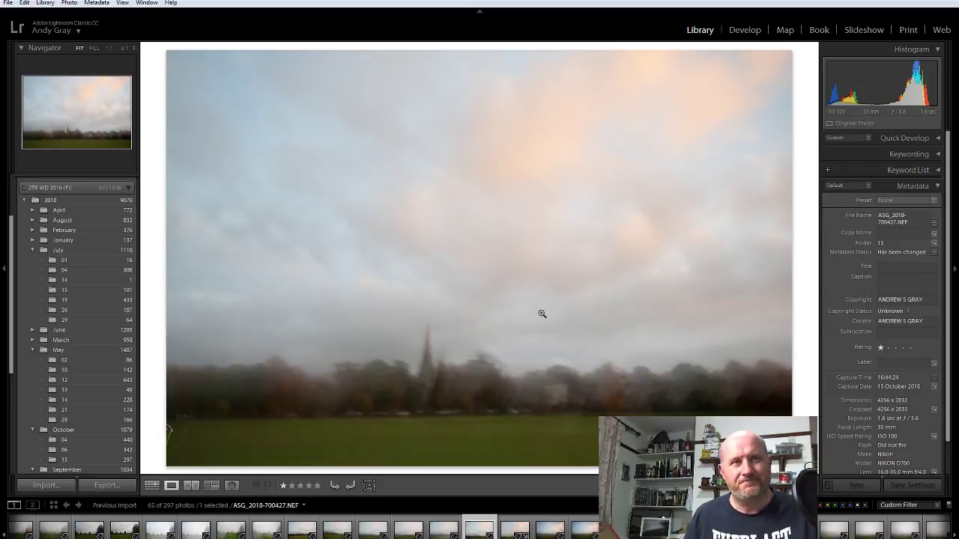
key("Right")
key("Right")
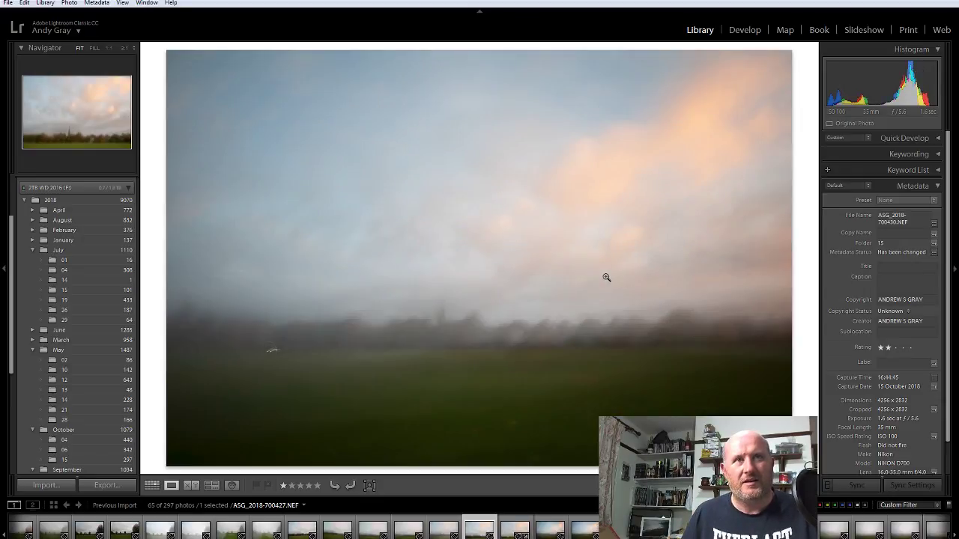
key("Right")
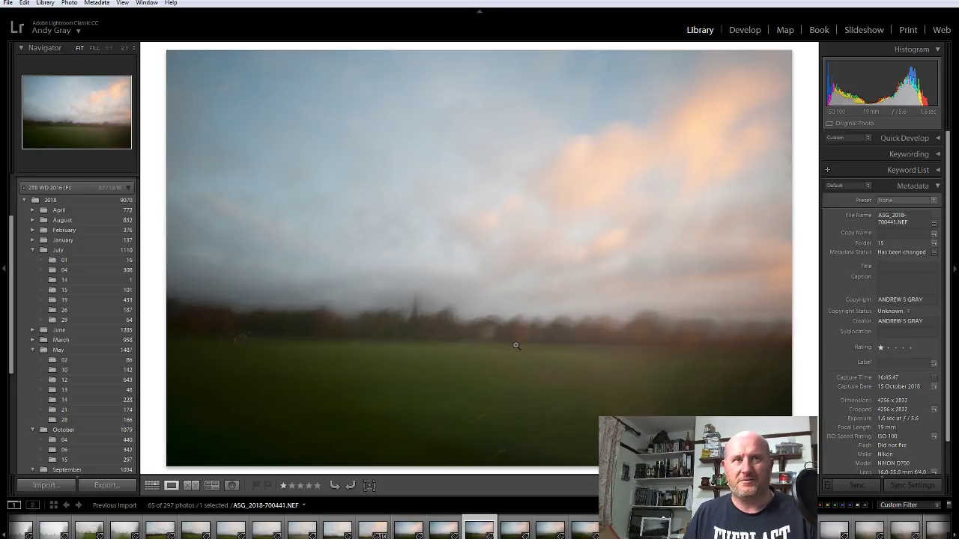
key("Right")
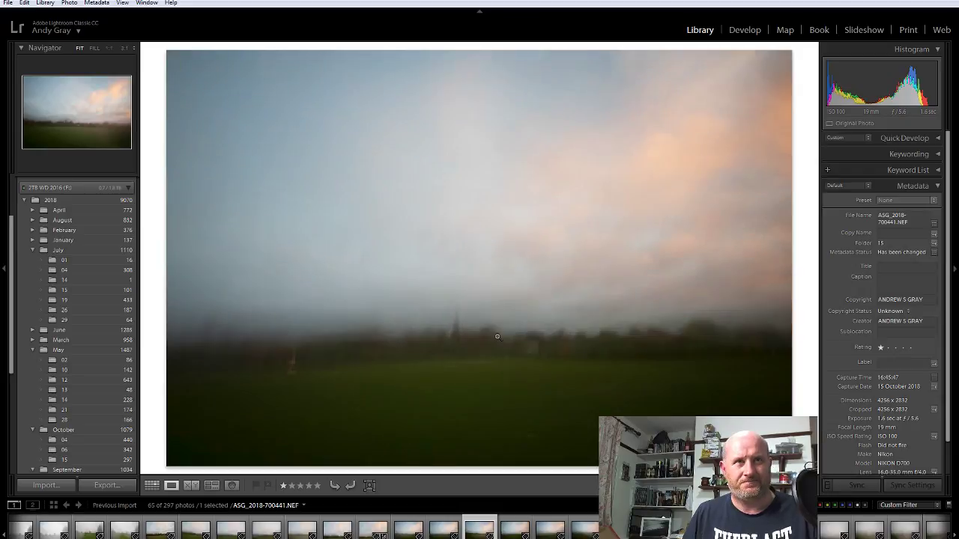
key("Right")
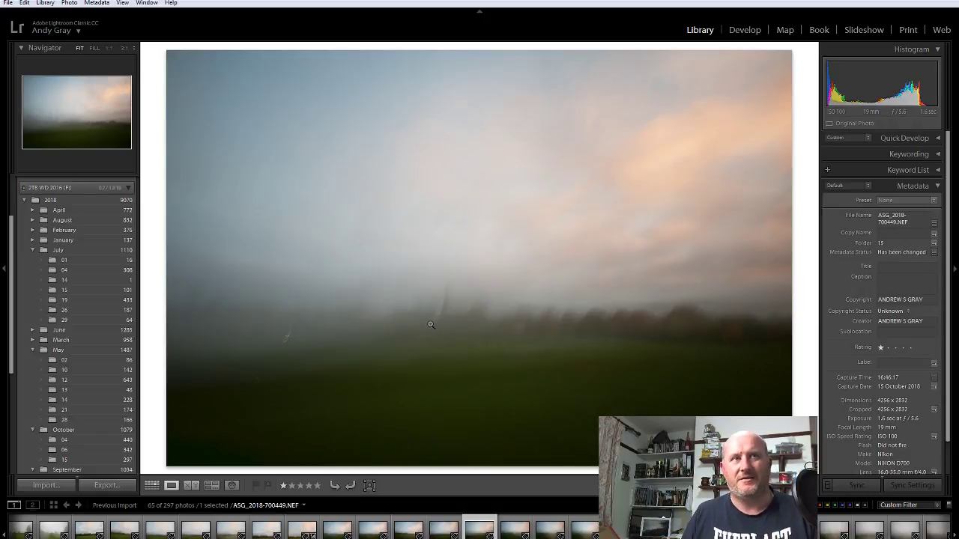
key("Right")
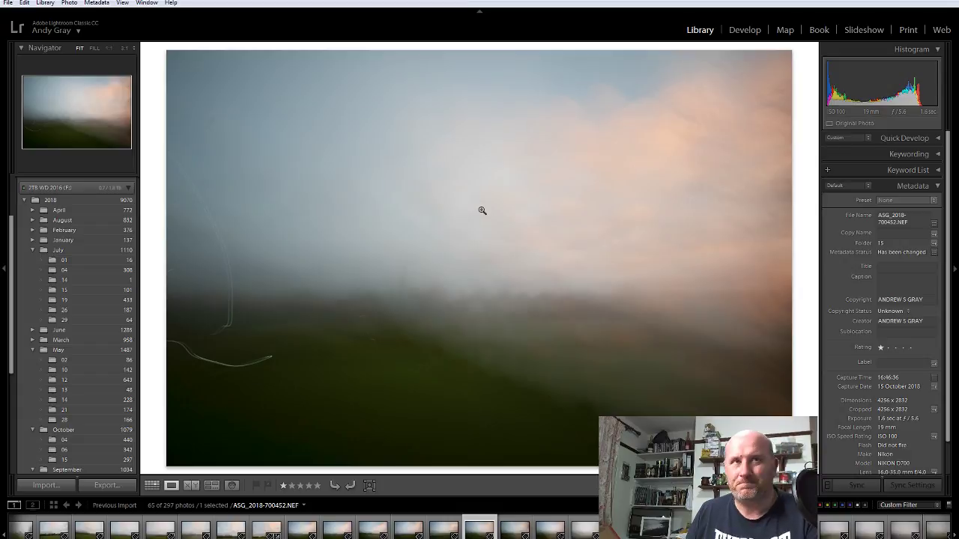
key("Right")
key("Right")
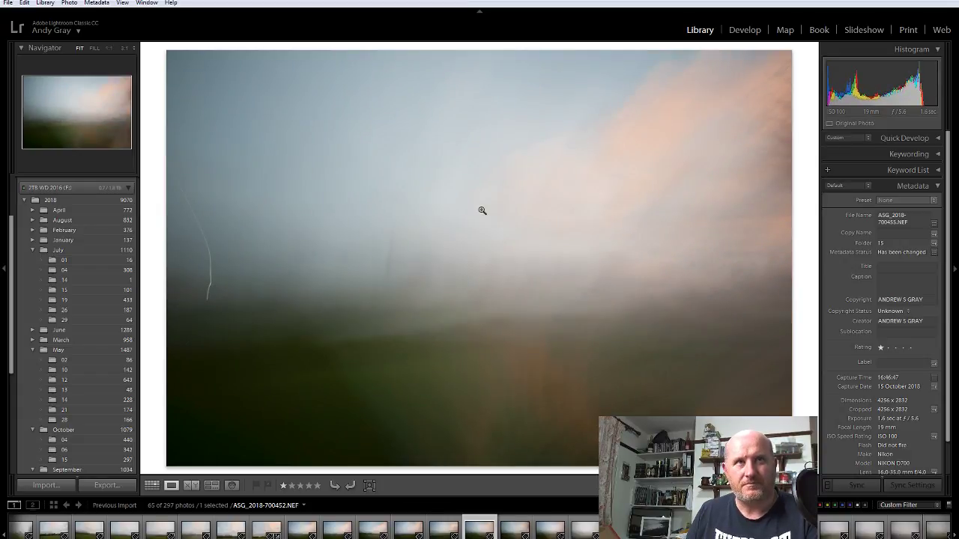
key("Right")
key("Right")
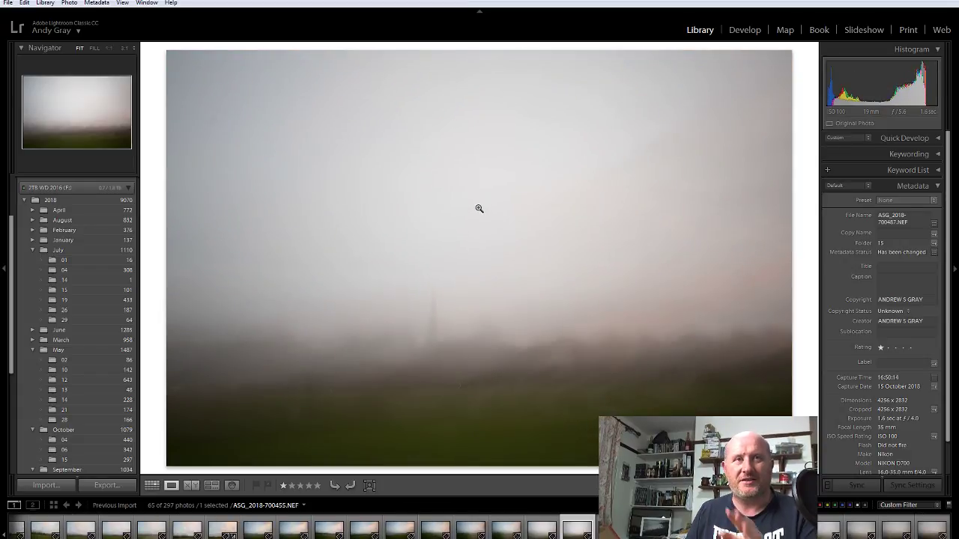
key("Right")
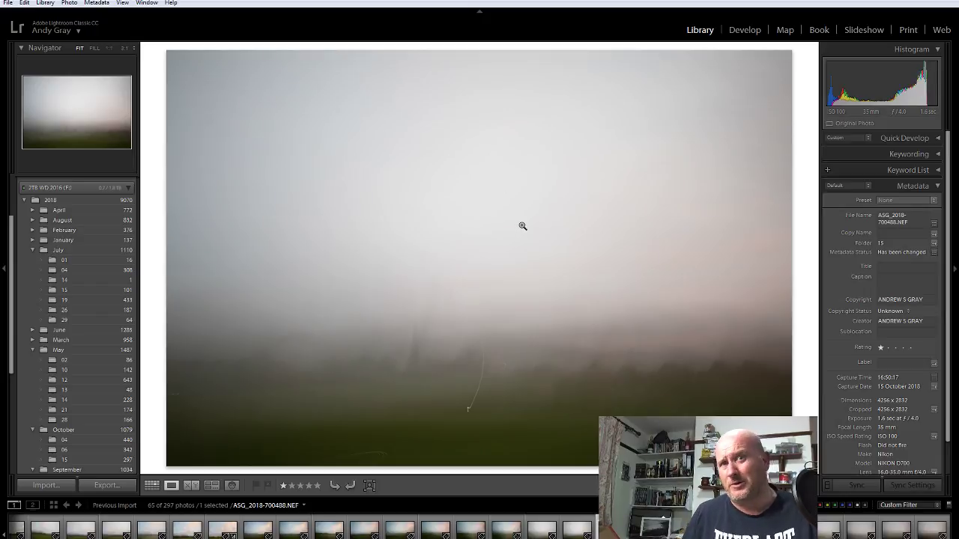
key("Right")
key("Right")
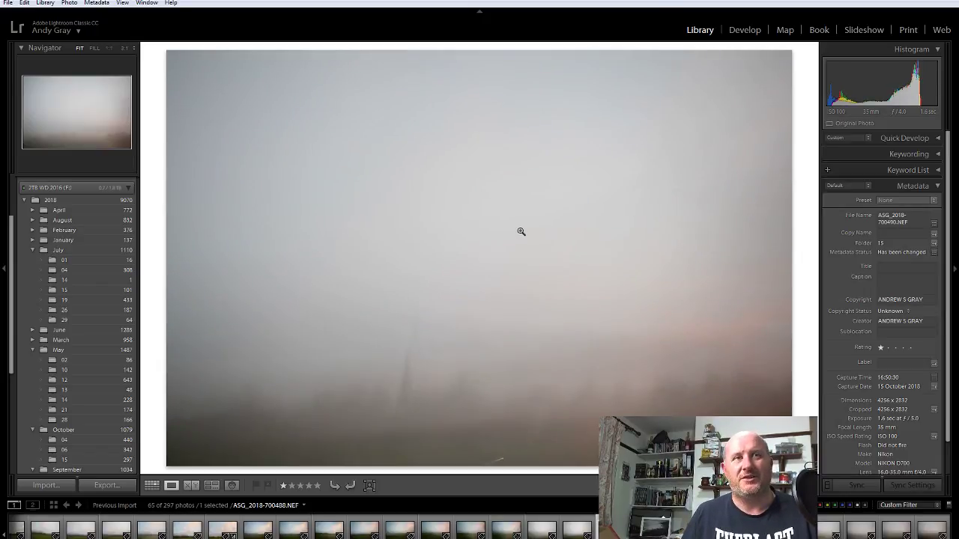
key("Right")
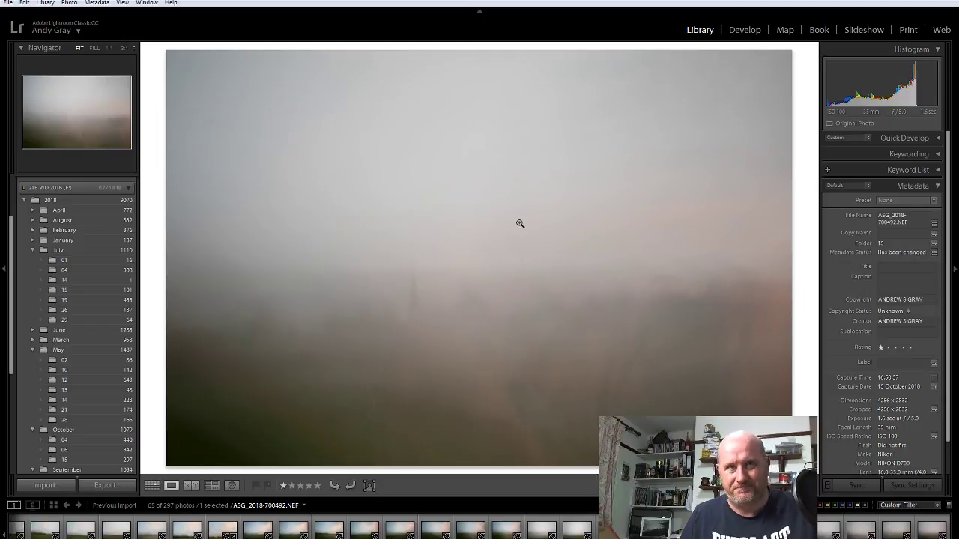
key("Right")
key("Right")
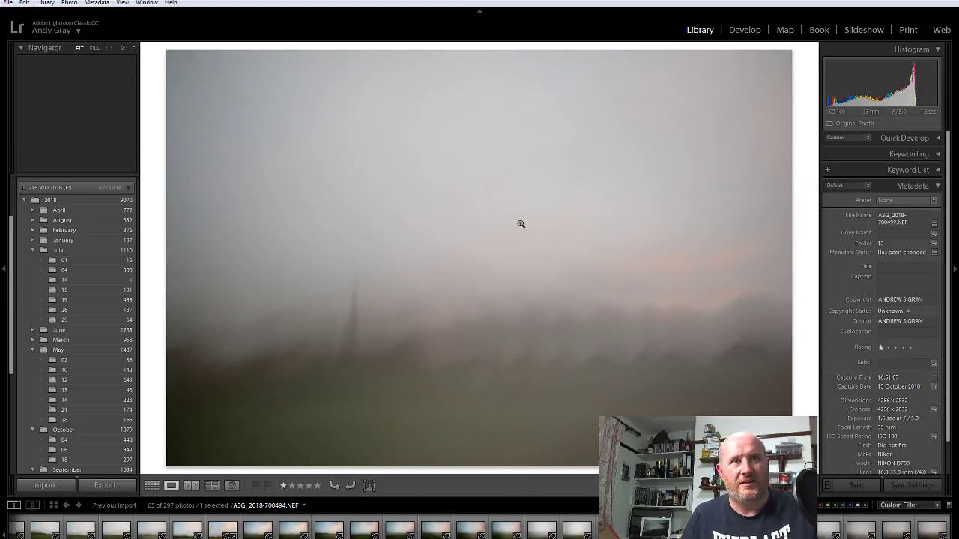
key("Right")
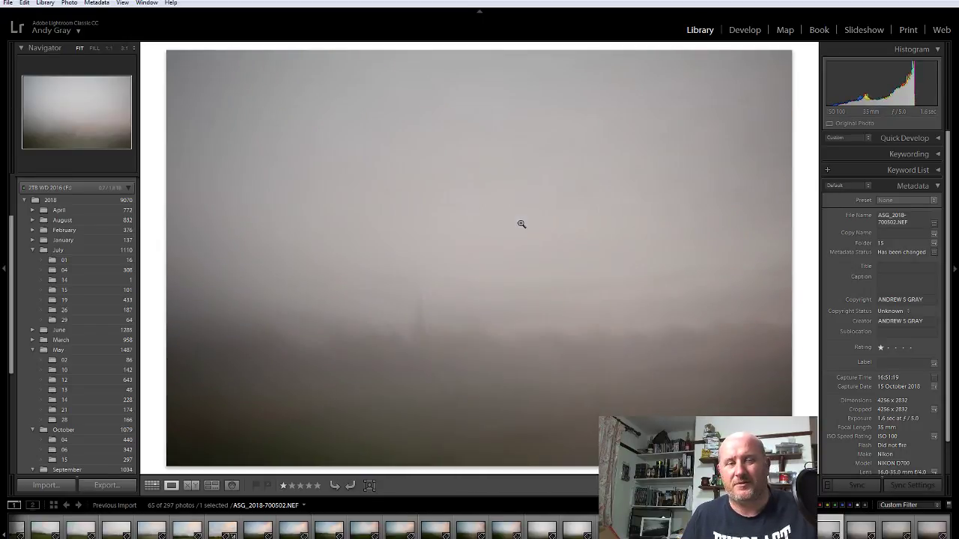
key("Right")
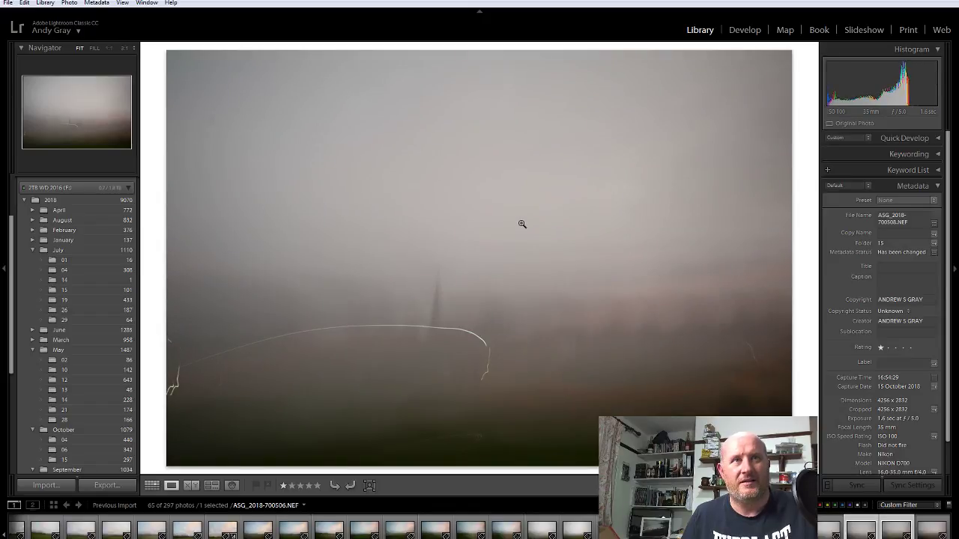
key("Right")
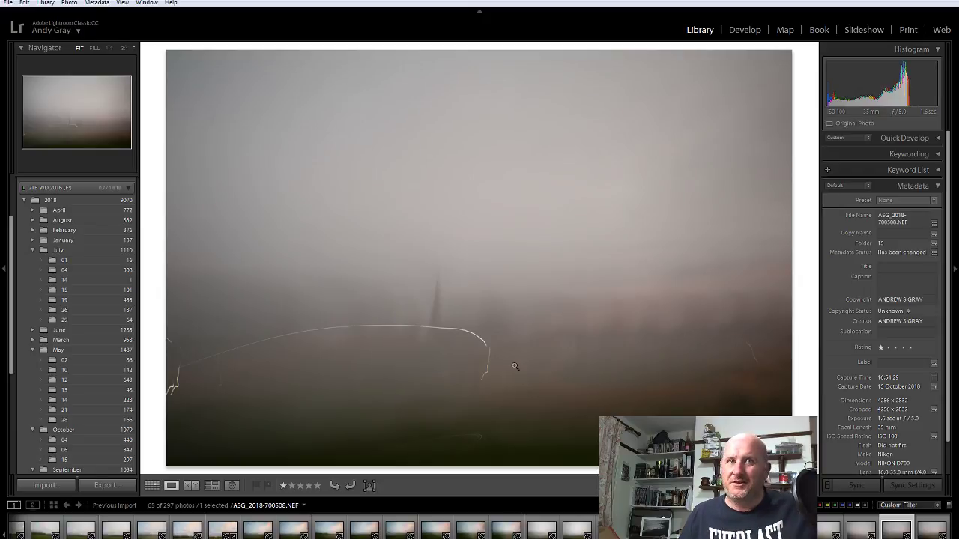
key("Right")
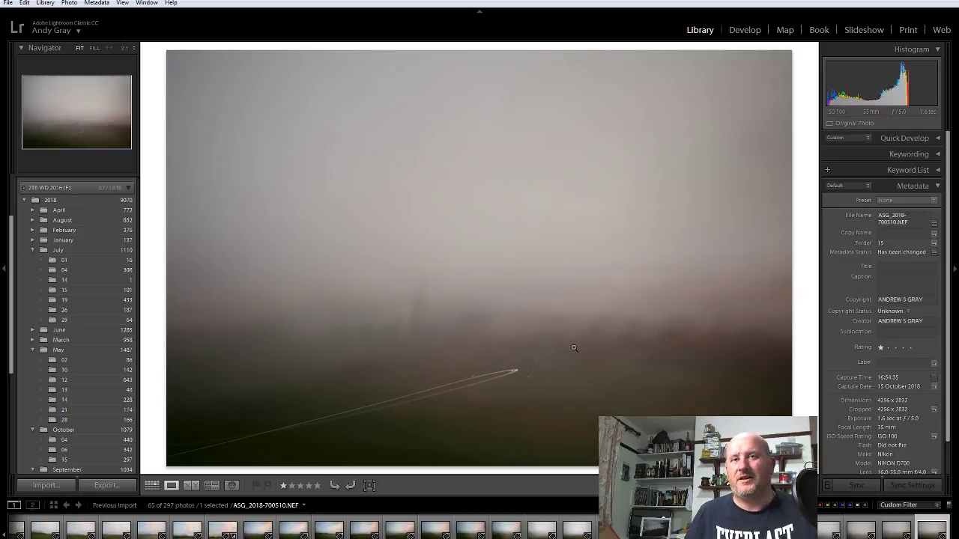
key("Right")
key("Right")
key("Right")
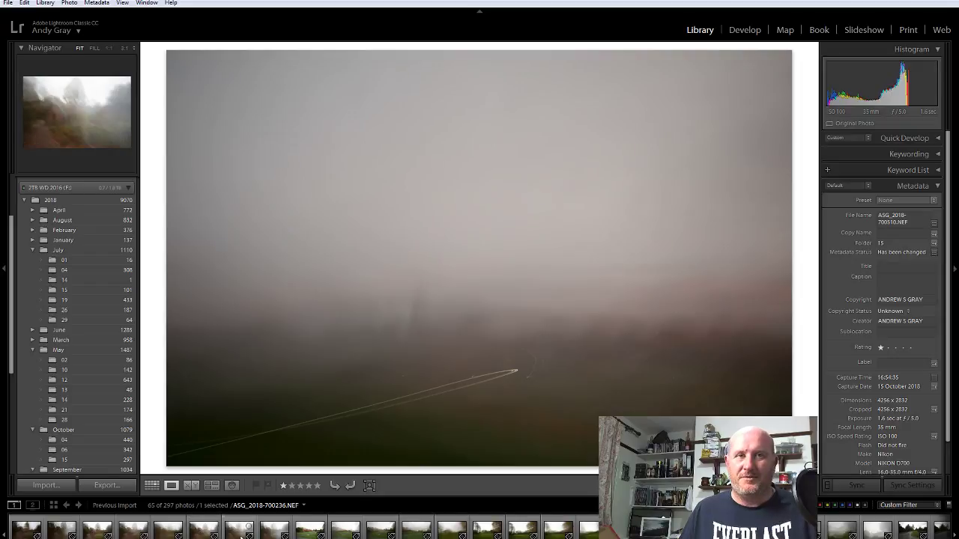
scroll(262, 532, "down", 5)
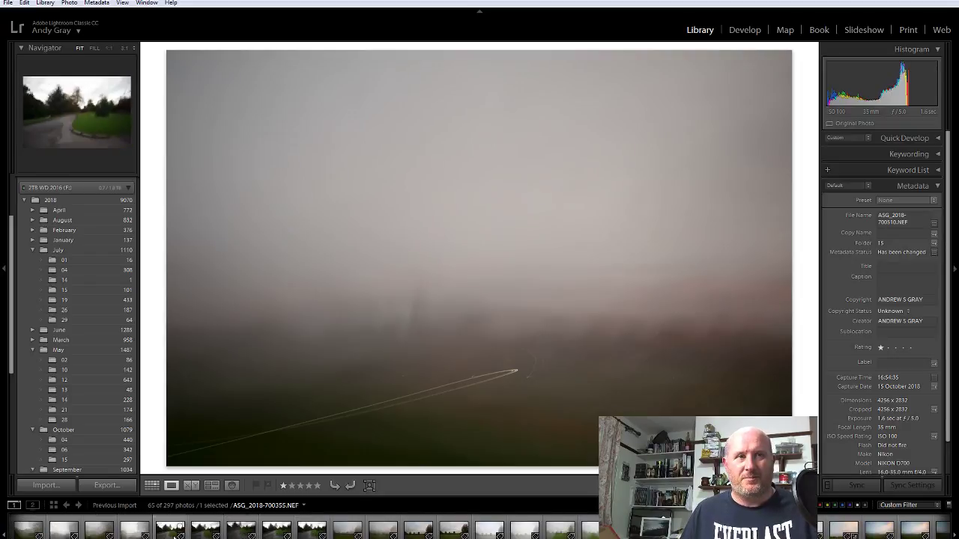
left_click(341, 532)
key("Right")
key("Right")
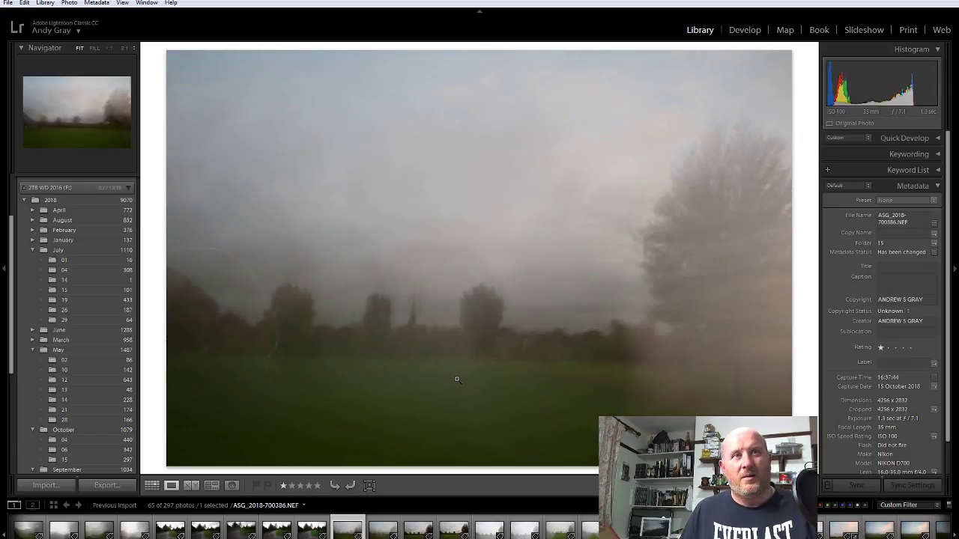
key("Right")
key("Right")
key("Right")
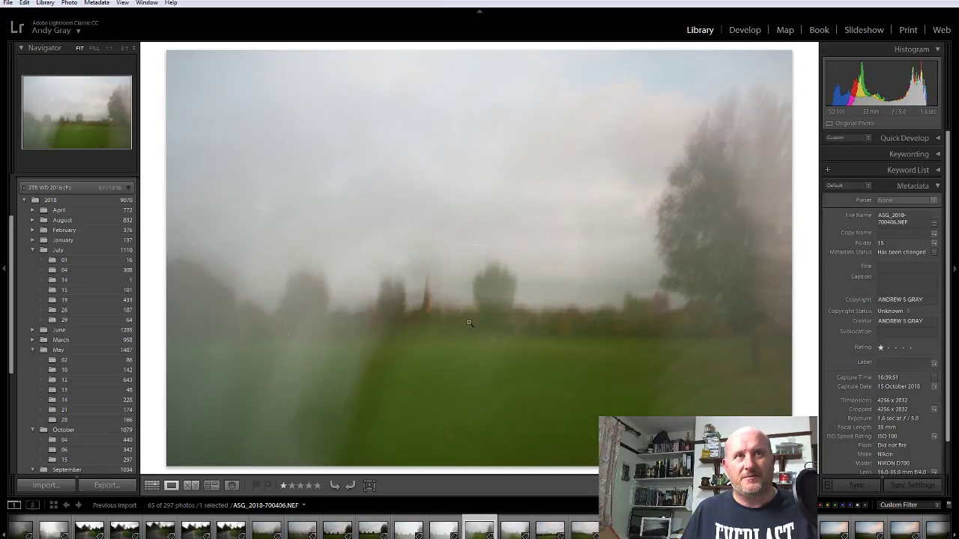
key("Left")
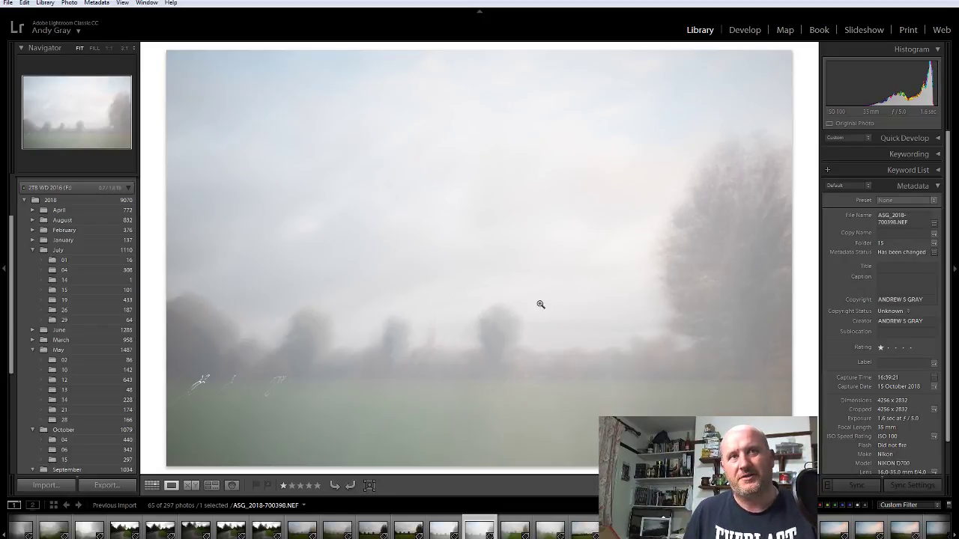
key("Right")
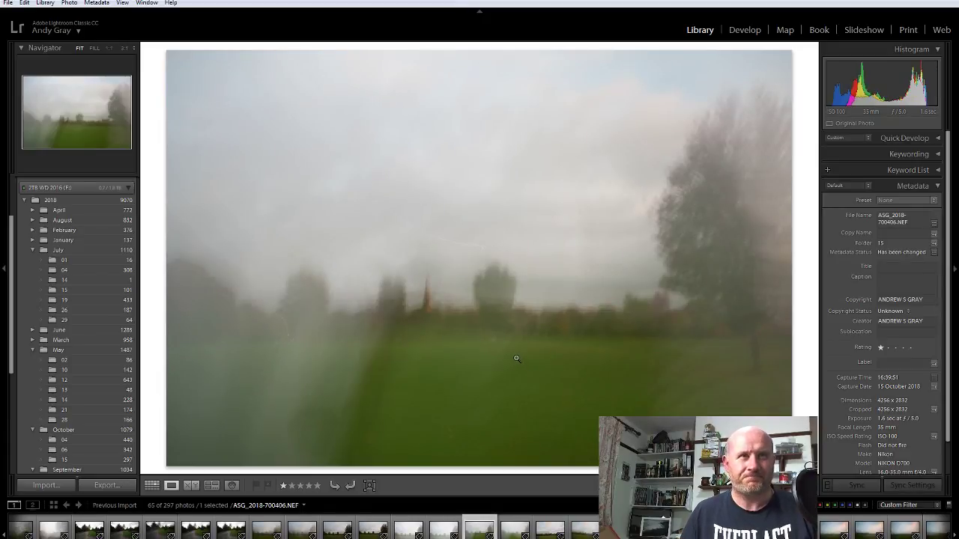
key("Right")
key("Right")
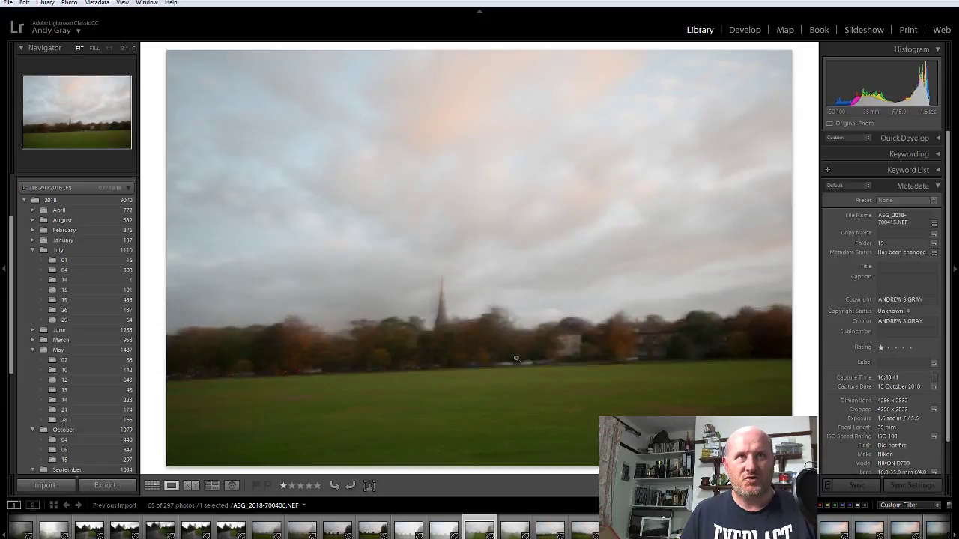
key("Left")
key("Left")
key("Left")
key("Left")
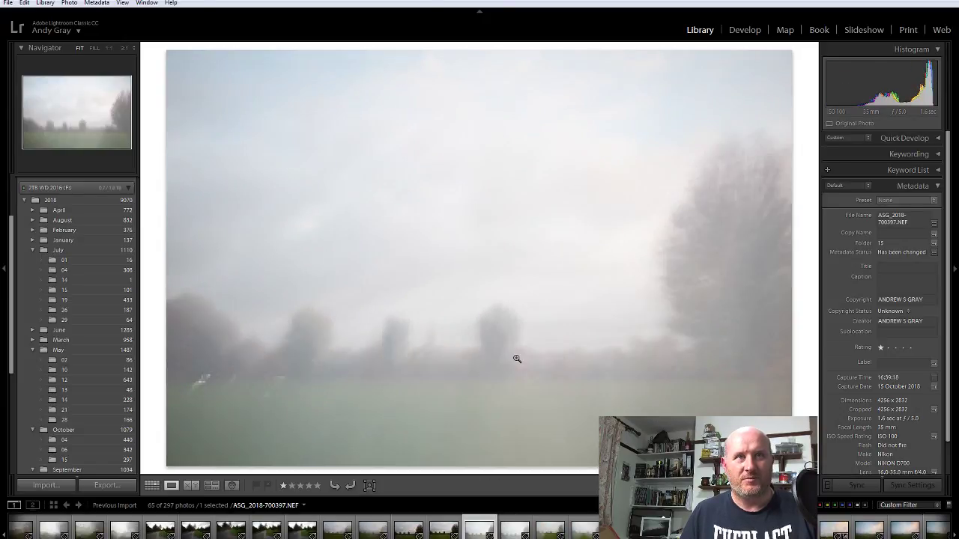
key("Right")
key("Right")
key("Right")
key("Right")
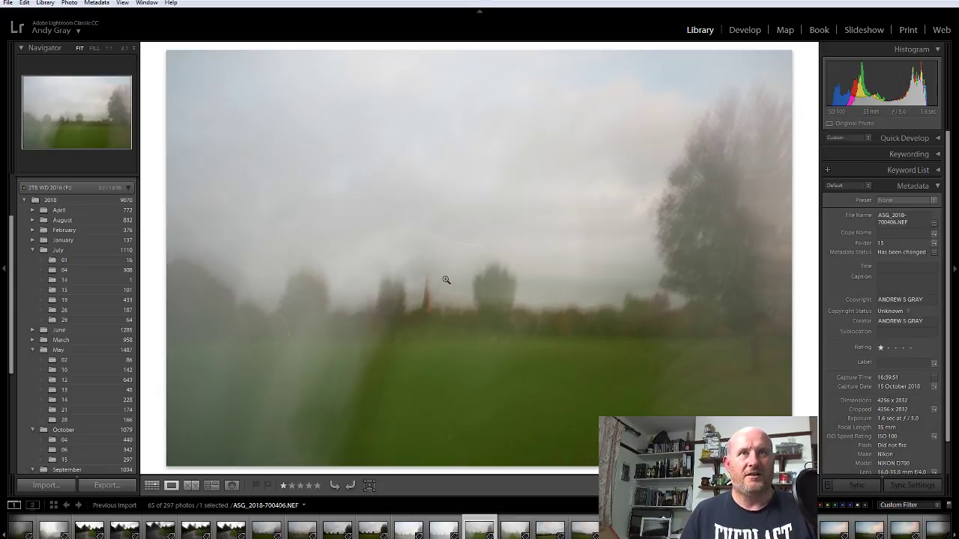
left_click(408, 530)
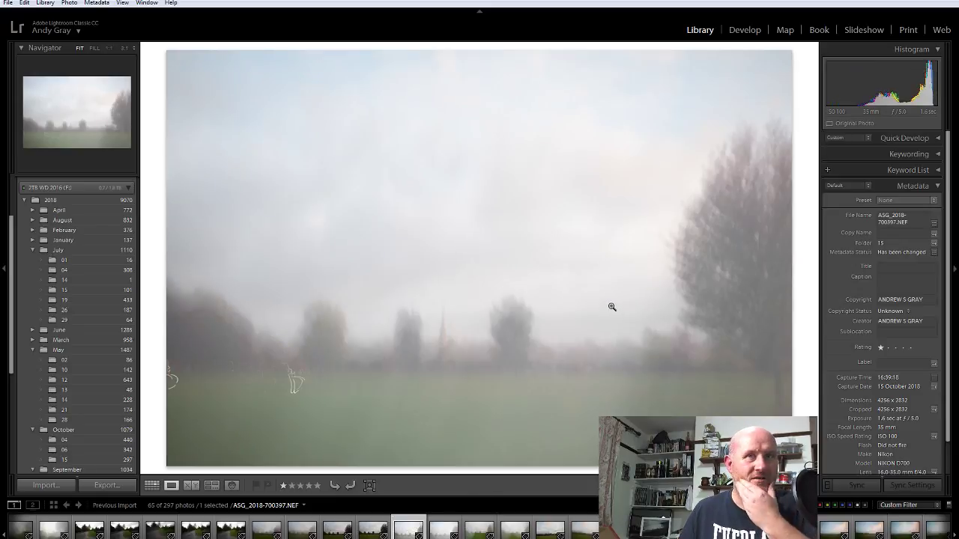
left_click(745, 30)
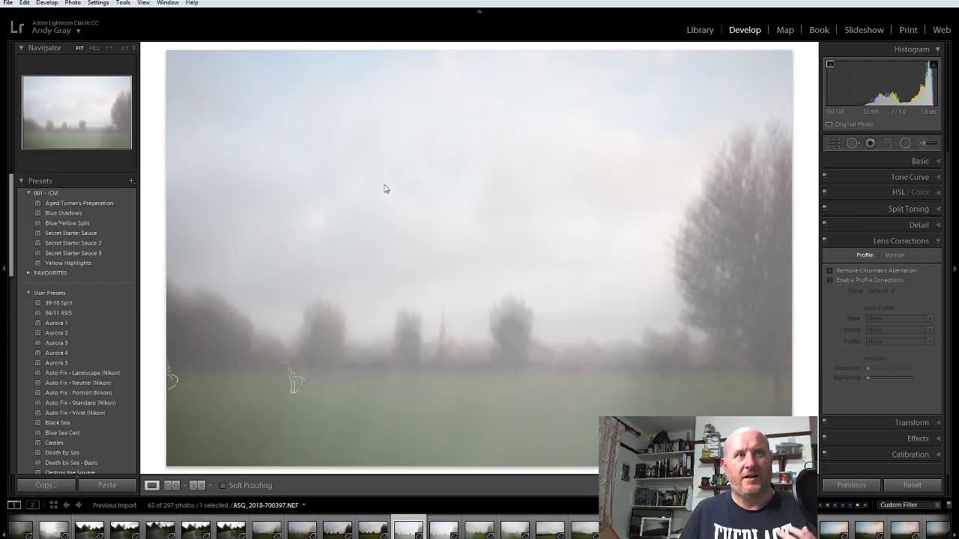
left_click(861, 270)
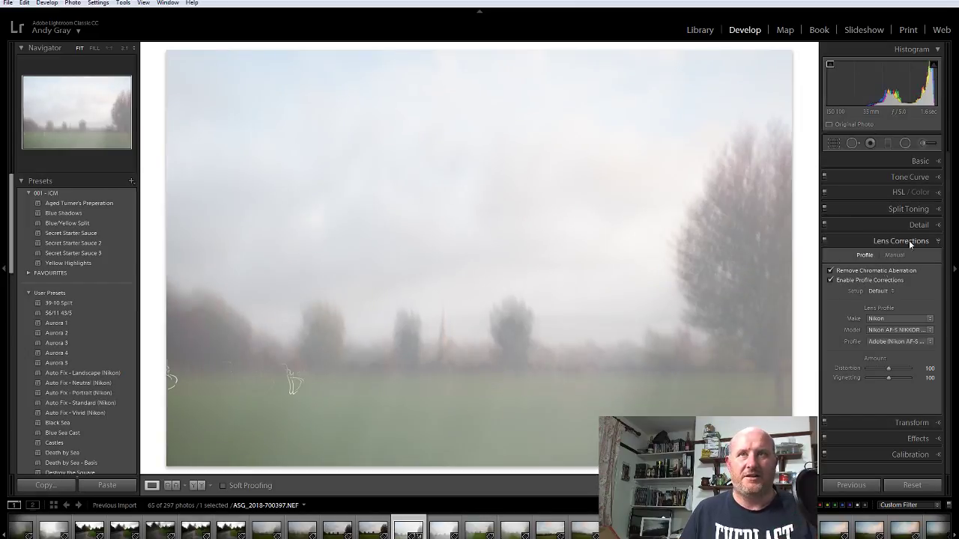
left_click(903, 239)
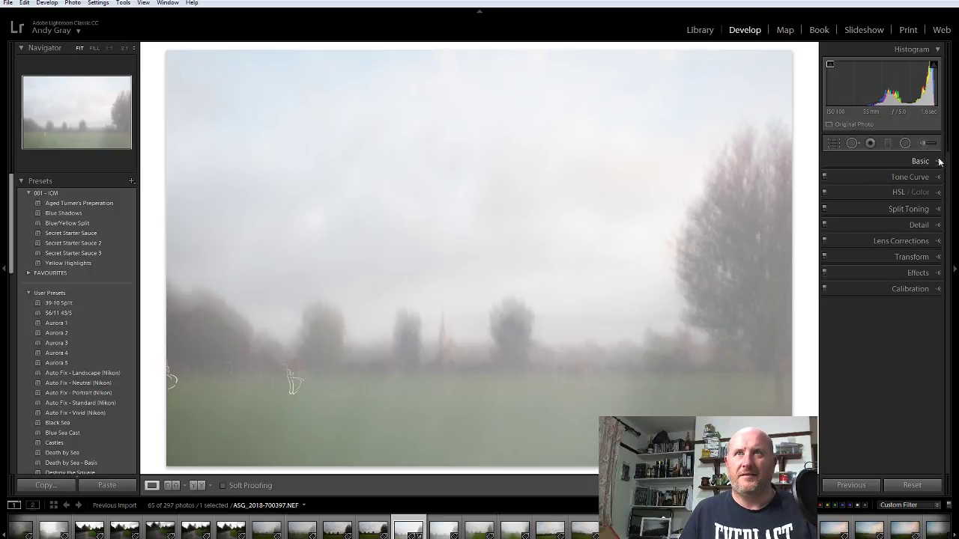
- Set the photo's white balance to Auto in the basic adjustments
left_click(914, 161)
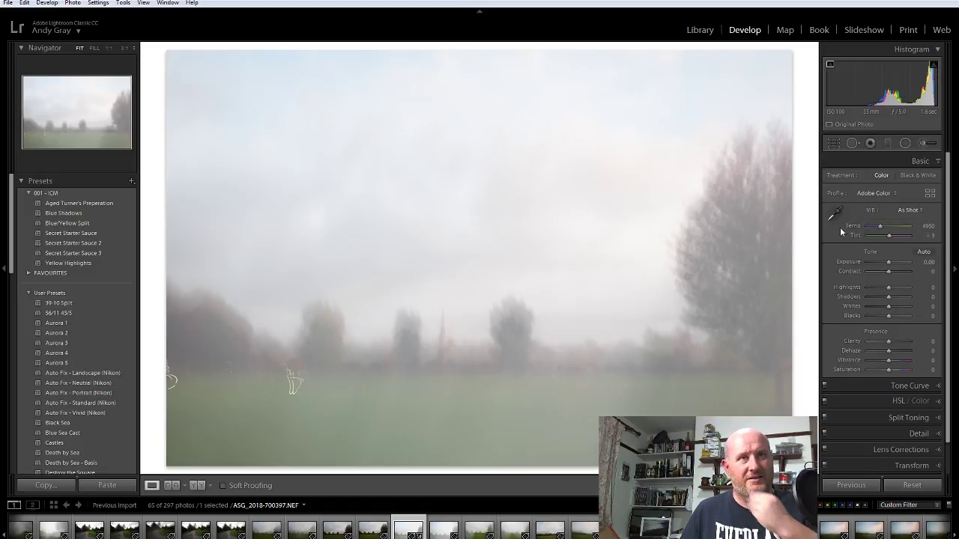
left_click(914, 211)
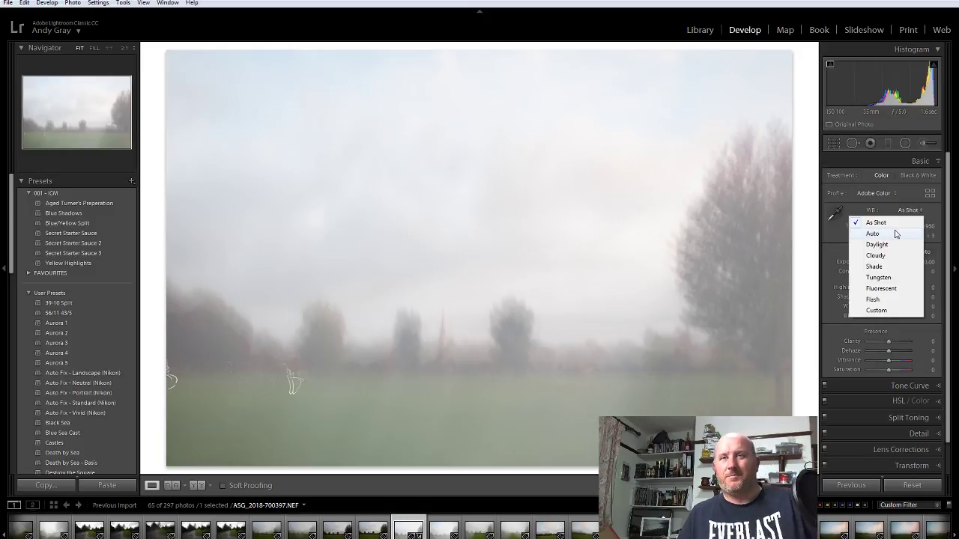
left_click(896, 235)
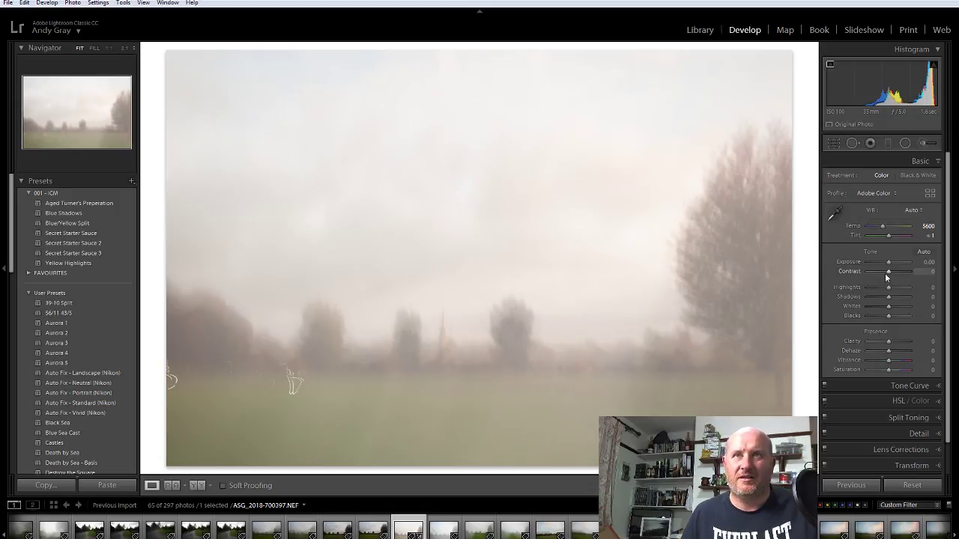
- Set the photo's contrast to +7 and its blacks to +10
left_click_drag(888, 273, 853, 290)
double_click(864, 289)
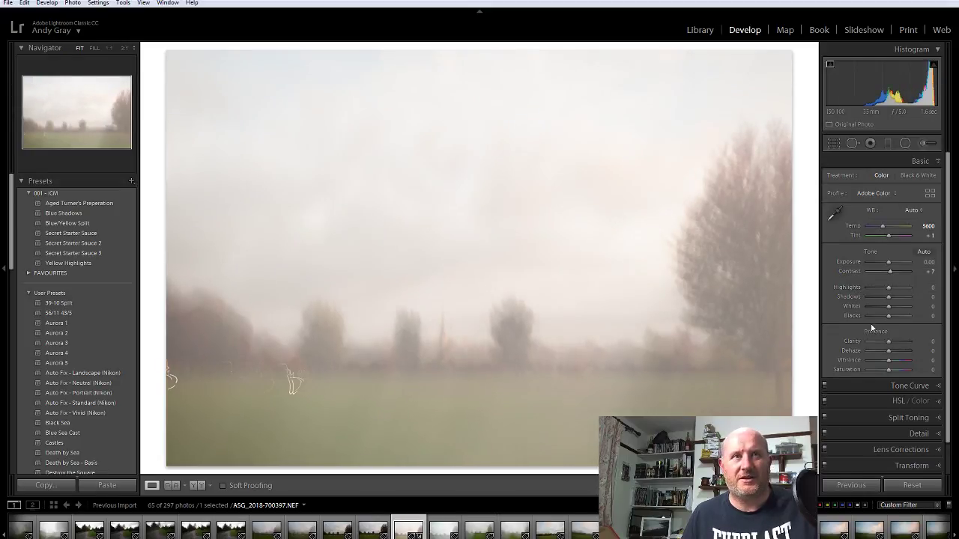
left_click_drag(887, 320, 889, 320)
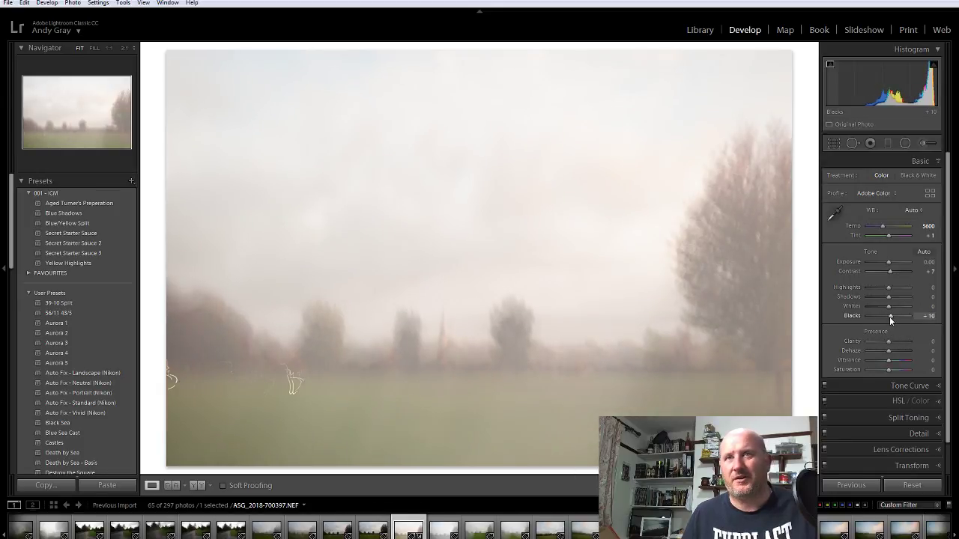
- Refine the basic adjustments: reset blacks to 0 and set temperature to 6167, contrast to +24 and exposure to −0.36
double_click(890, 320)
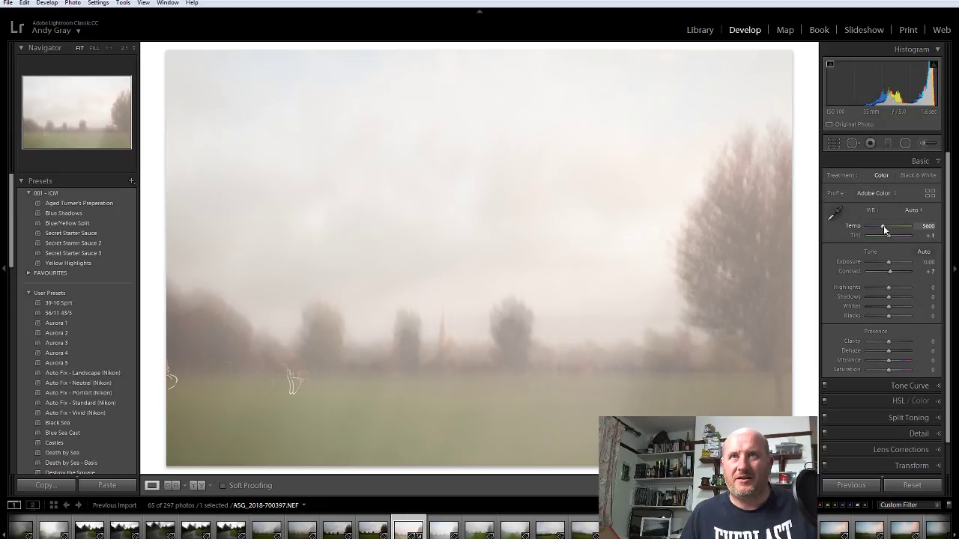
left_click_drag(884, 230, 887, 230)
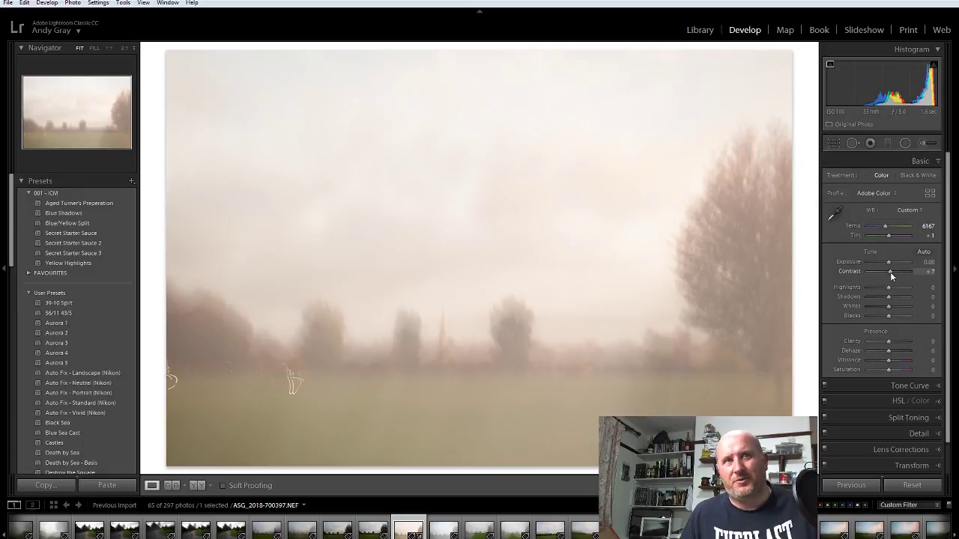
left_click_drag(890, 276, 893, 278)
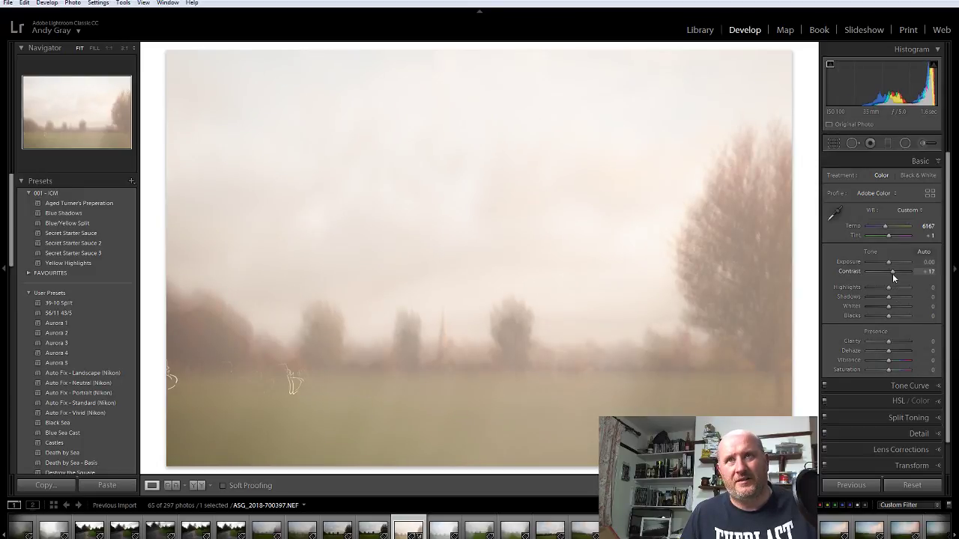
left_click_drag(894, 274, 888, 267)
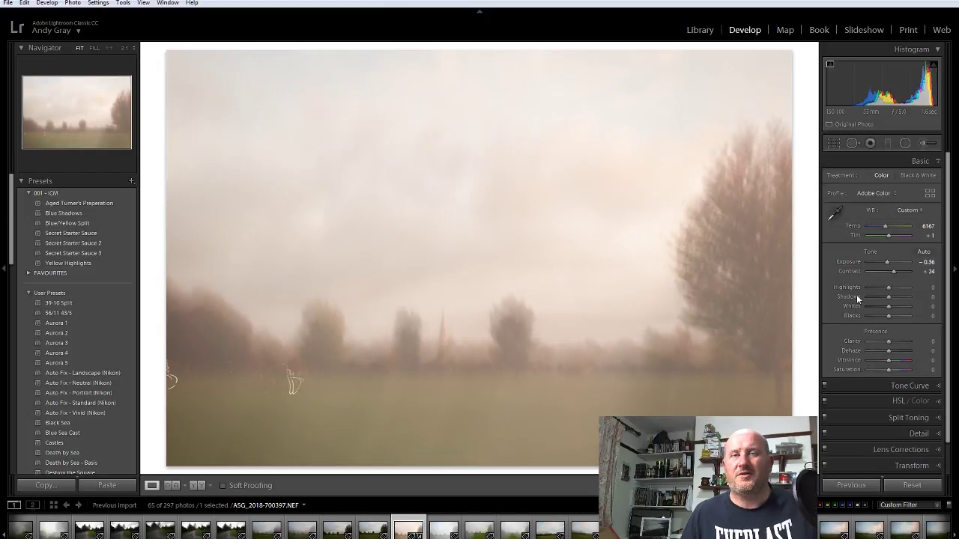
- Try the photo's clarity at +55 and reset it to 0
scroll(911, 317, "down", 1)
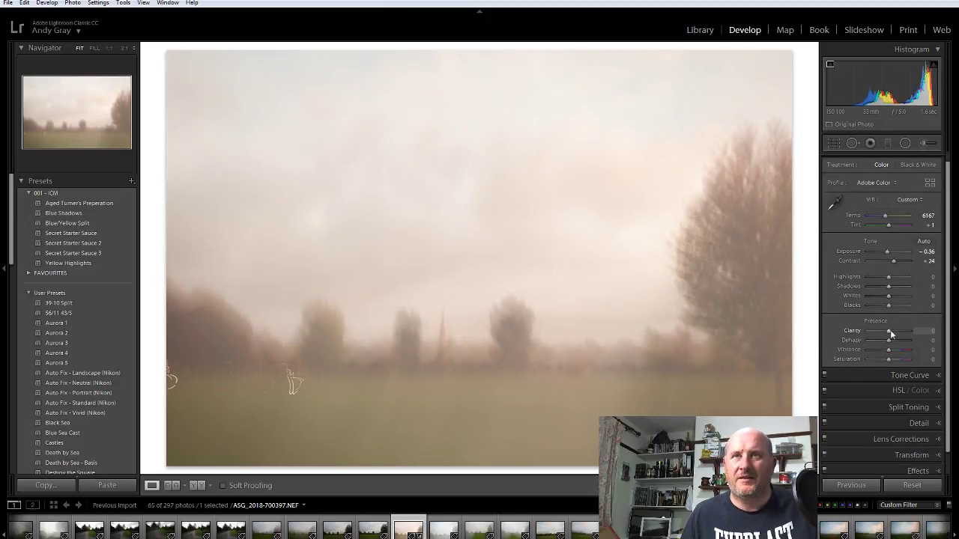
mouse_move(889, 336)
left_mouse_down()
mouse_move(876, 337)
mouse_move(902, 334)
left_mouse_up()
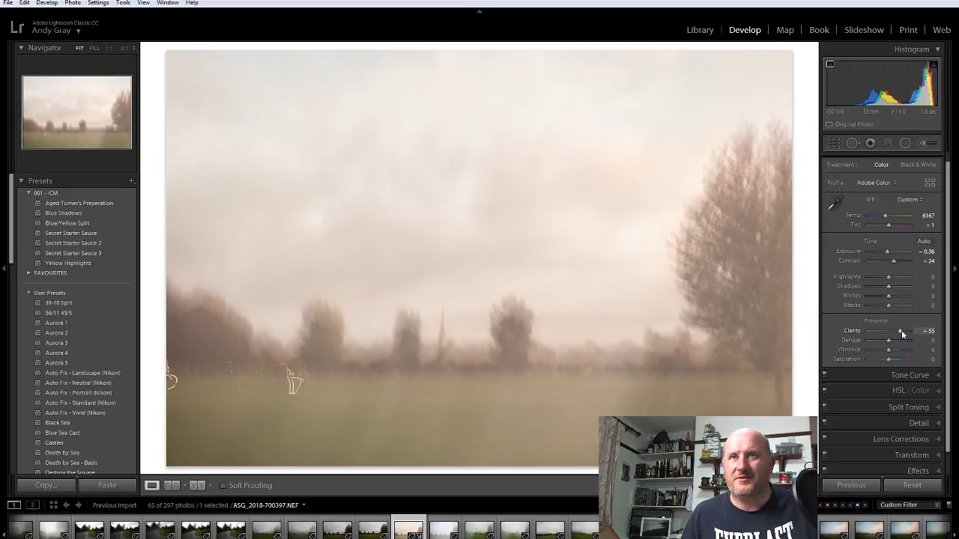
double_click(901, 330)
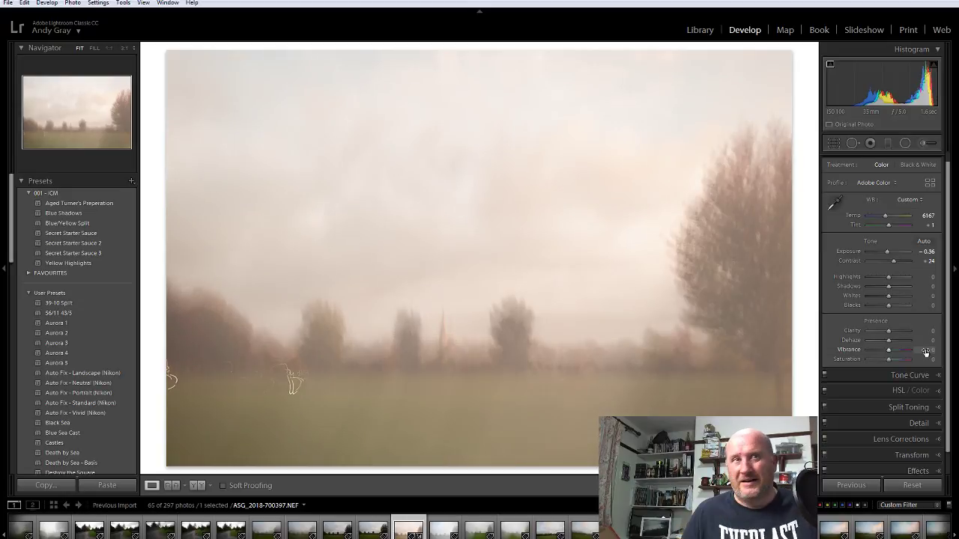
- Set the photo's luminance noise reduction to 44
scroll(919, 330, "down", 1)
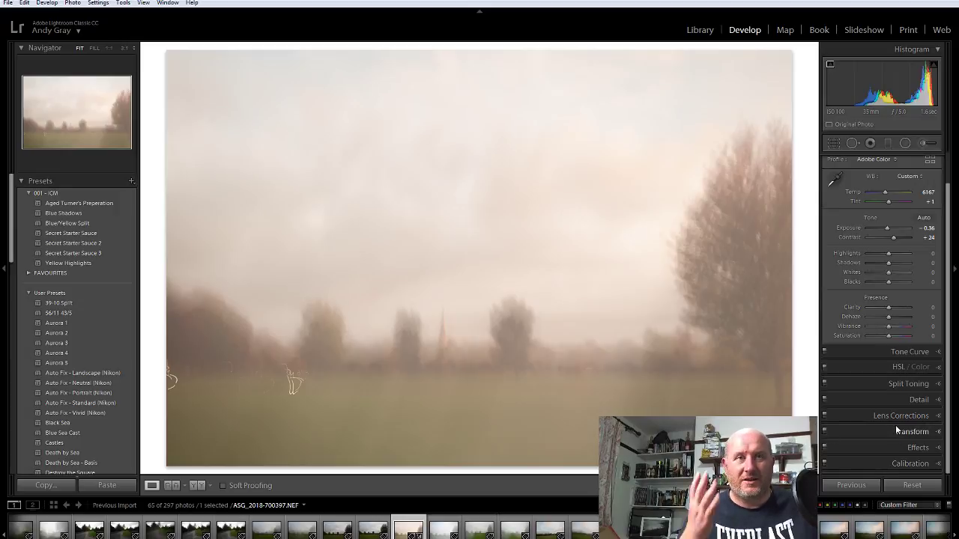
left_click(915, 397)
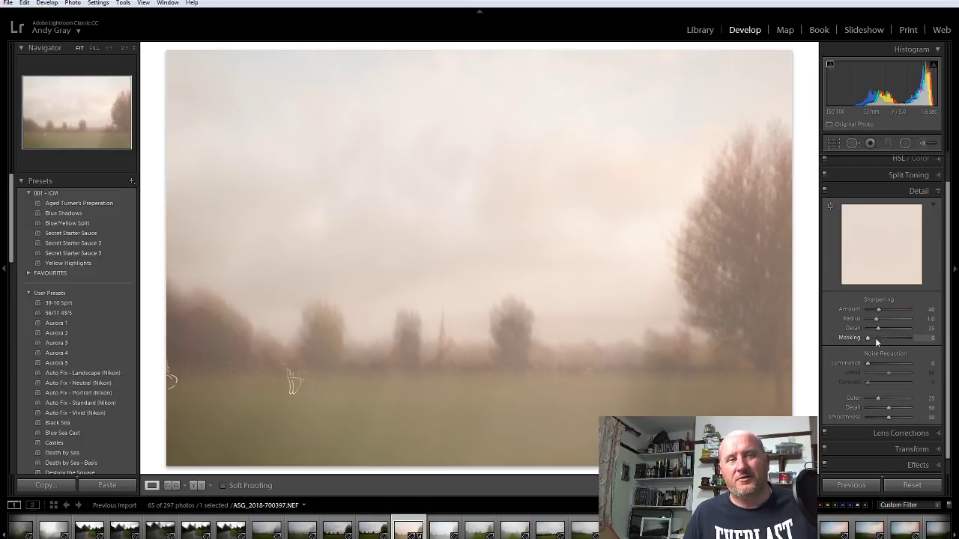
left_click_drag(882, 362, 886, 363)
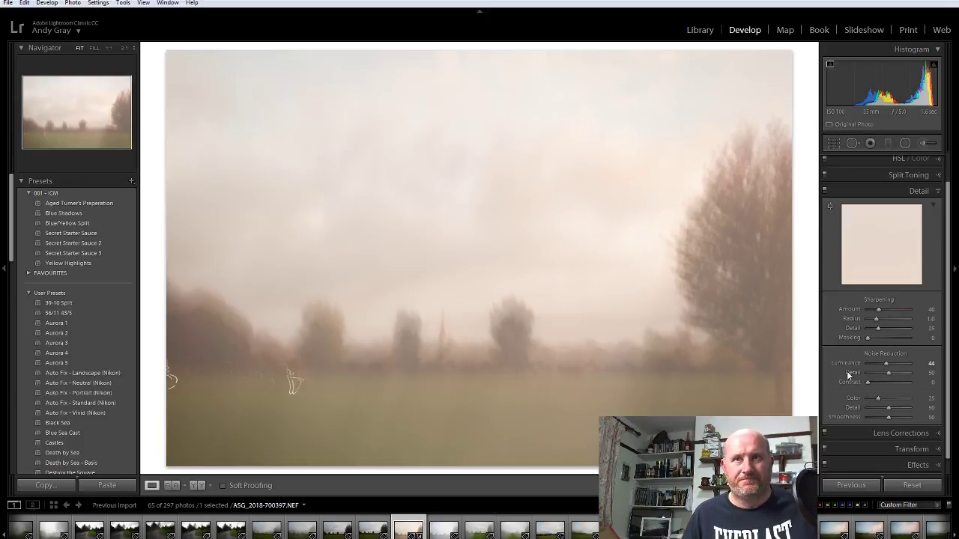
left_click(920, 192)
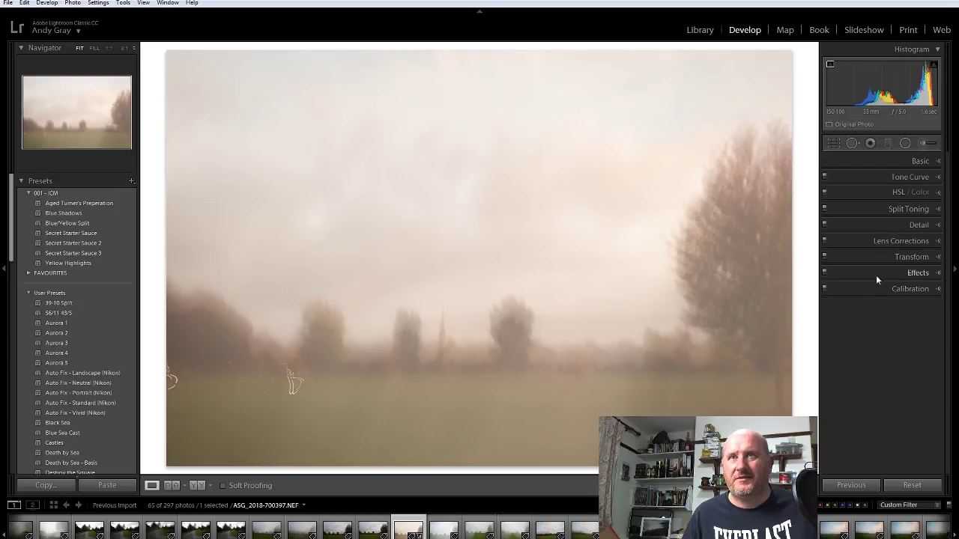
left_click(916, 274)
left_click(916, 274)
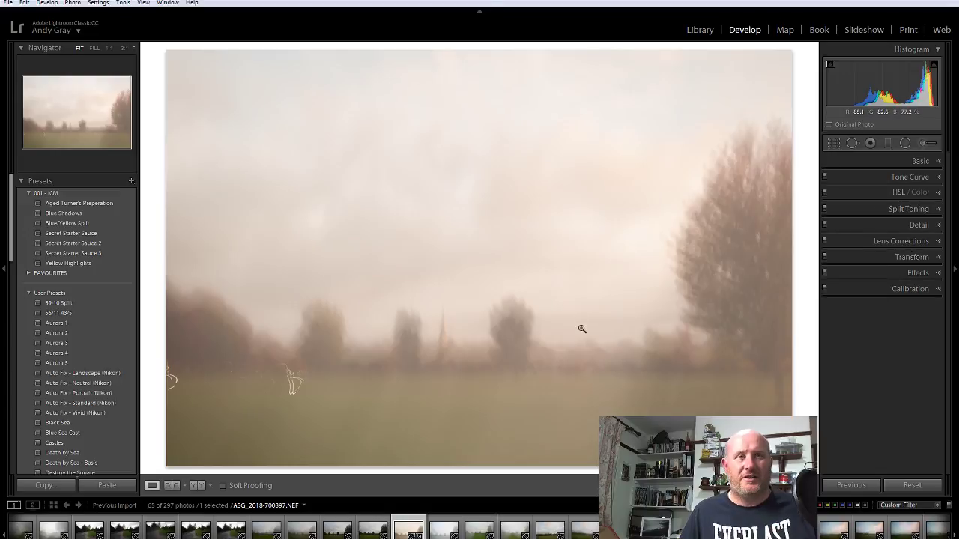
- Heal the faint spot in the upper-left sky with Spot Removal in Heal mode, using Visualize Spots to locate it
left_click(851, 144)
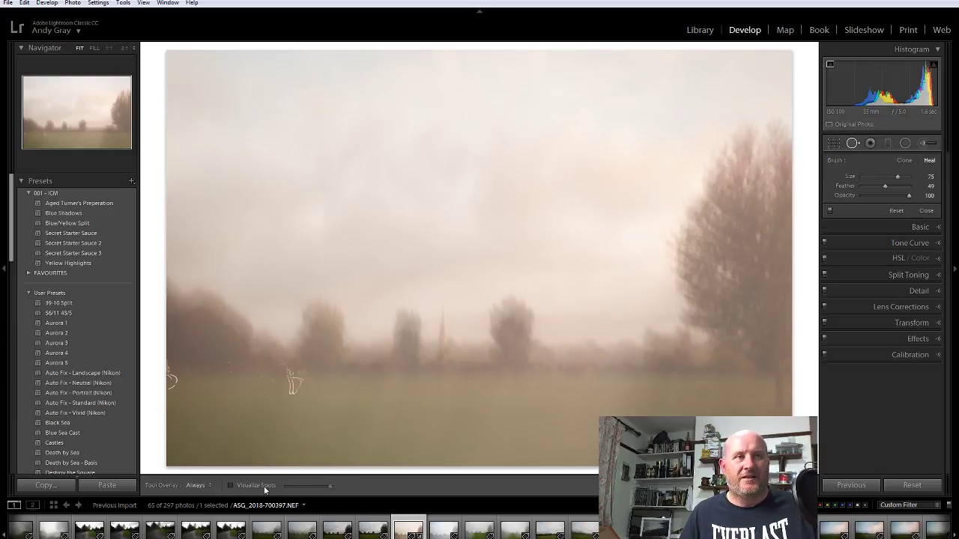
left_click(231, 486)
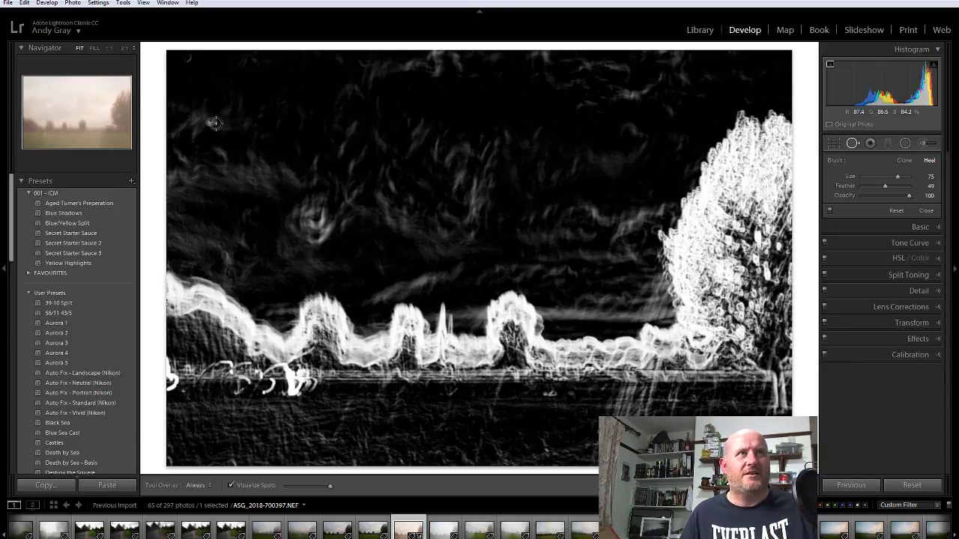
left_click_drag(214, 121, 212, 122)
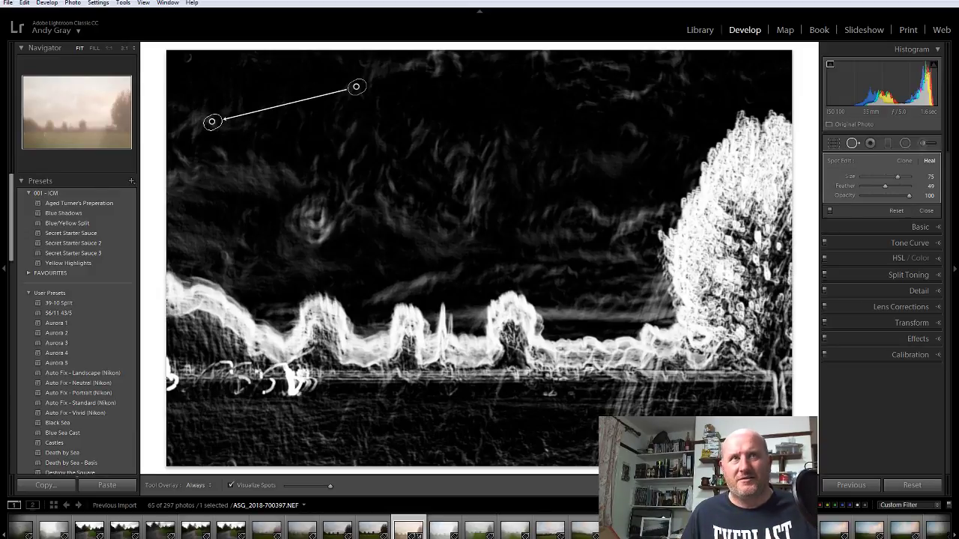
key("q")
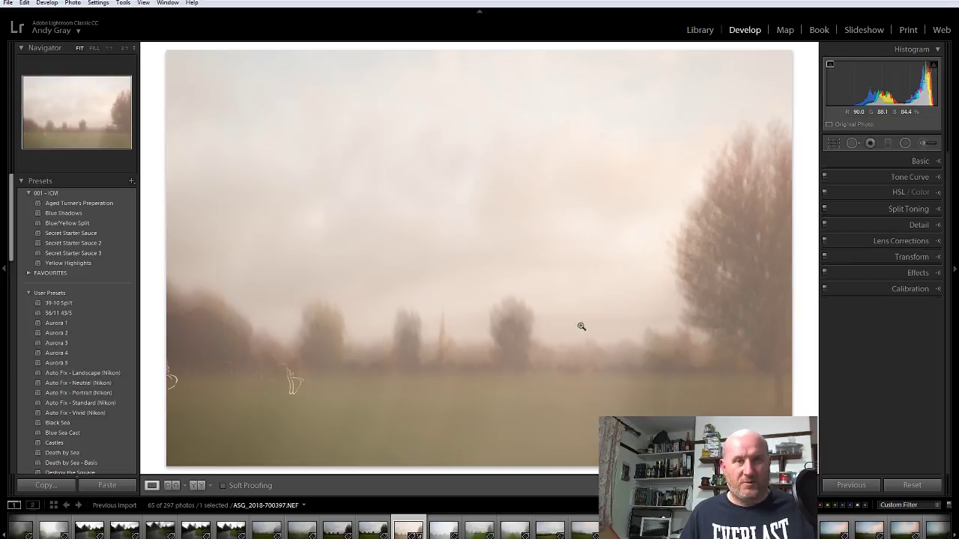
key("shift")
left_click(528, 531, "shift")
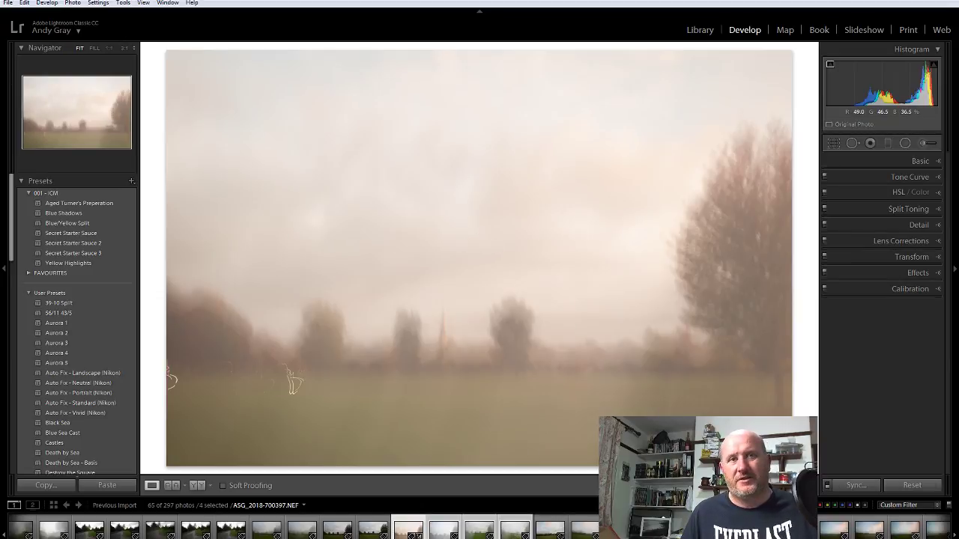
left_click(856, 485)
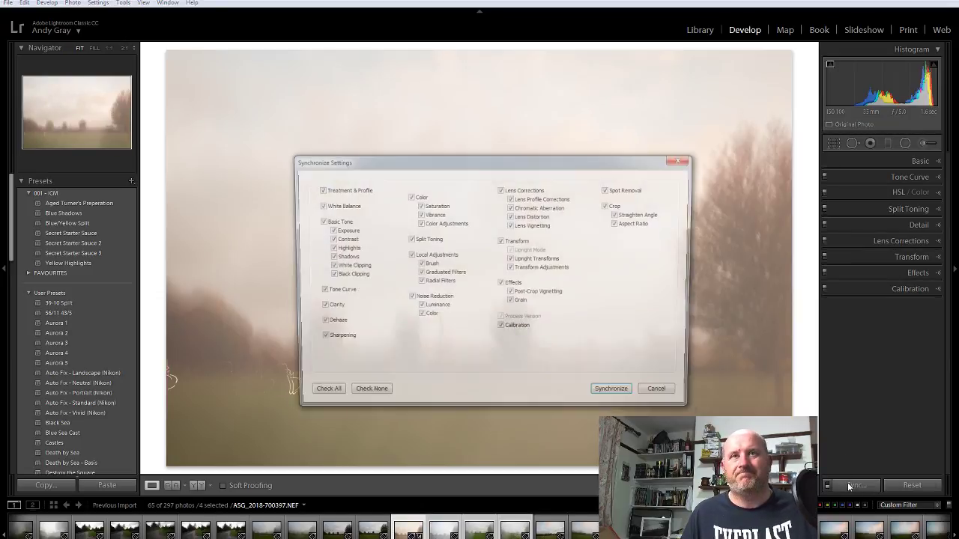
left_click(617, 396)
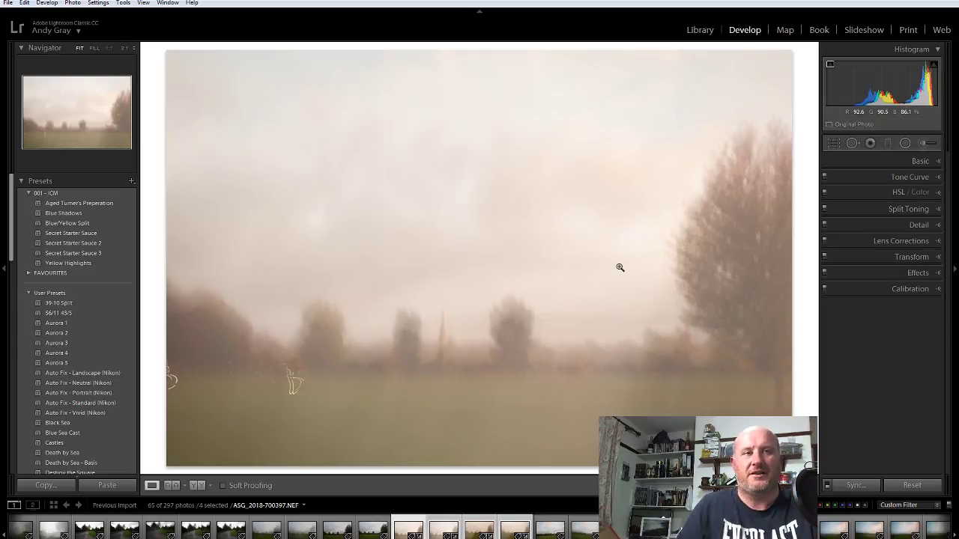
- Open the four selected photos as layers of one document in Photoshop
right_click(454, 262)
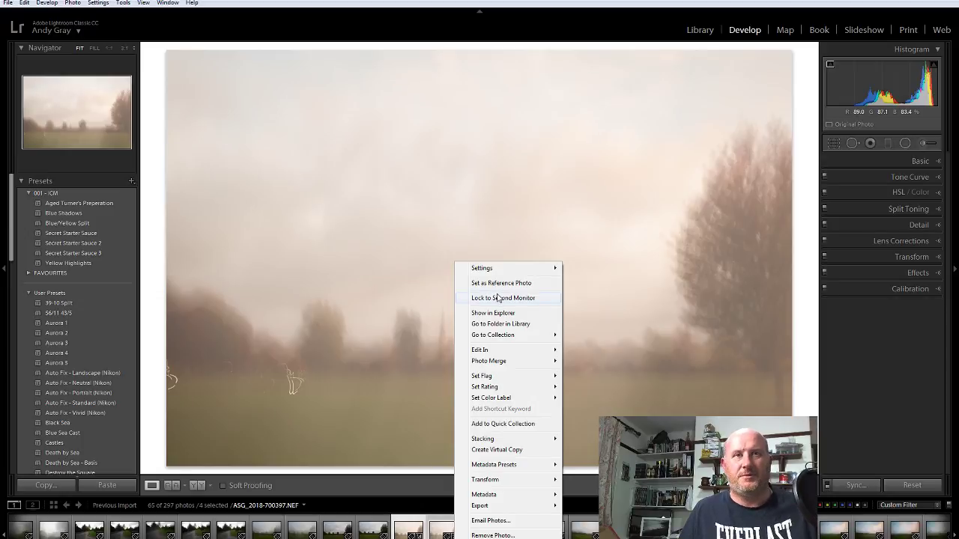
mouse_move(501, 349)
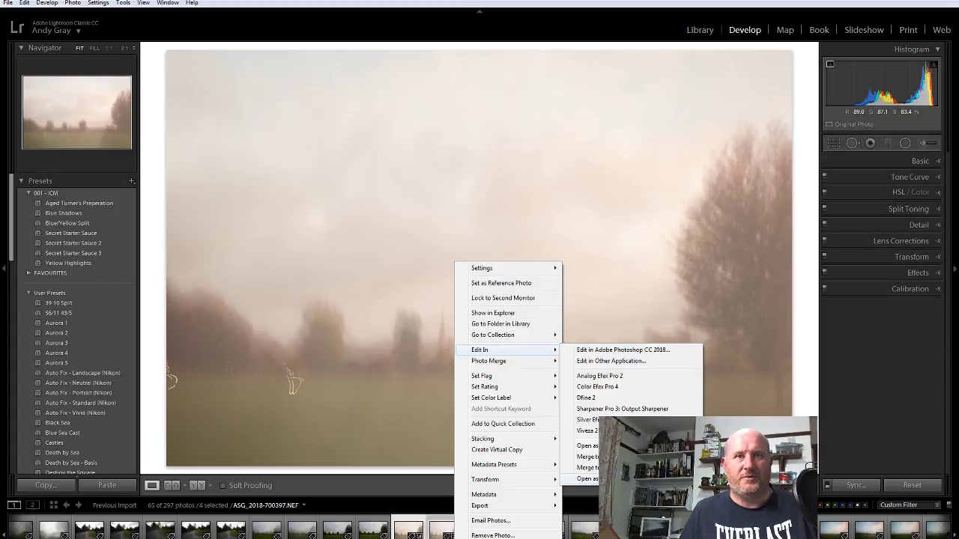
left_click(586, 478)
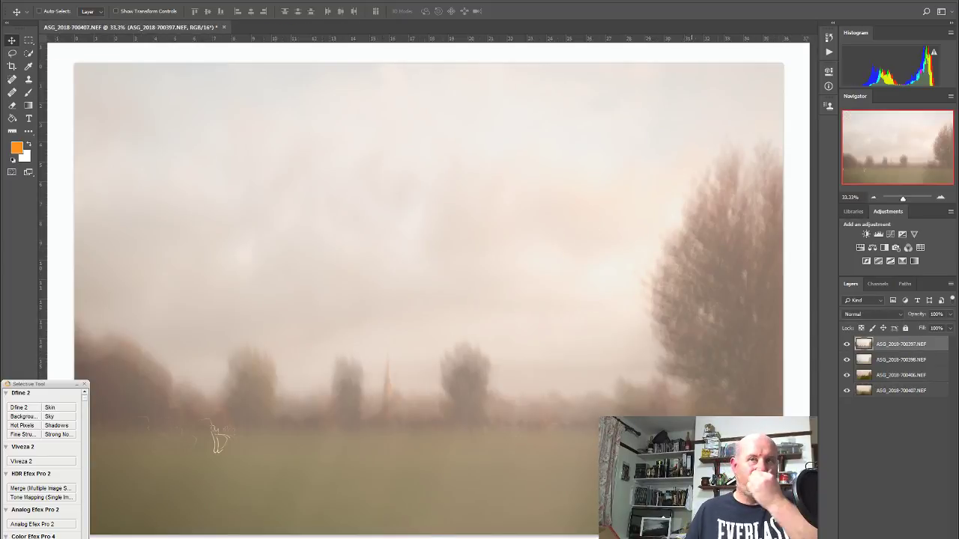
- Select all four photo layers and set their blend mode to Darken
left_click(896, 393, "shift")
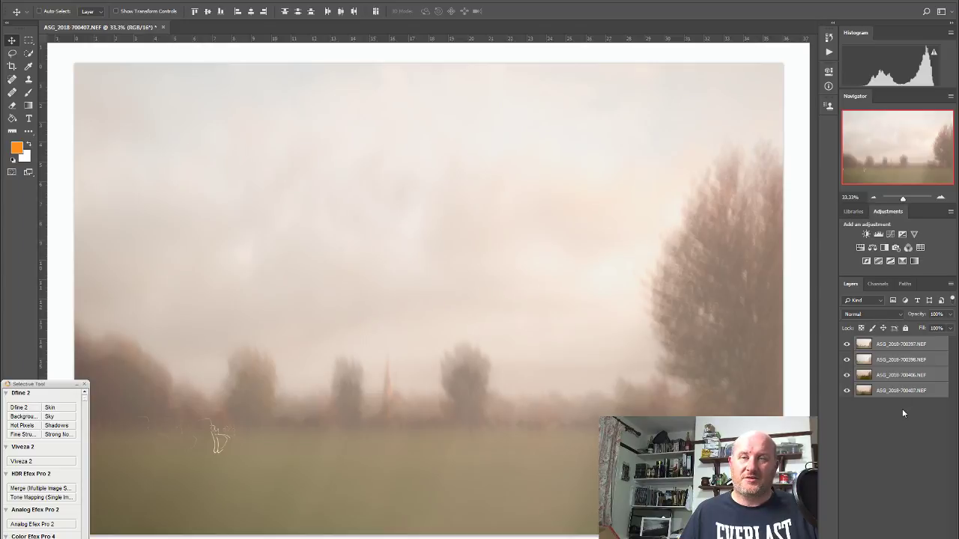
left_click(872, 314)
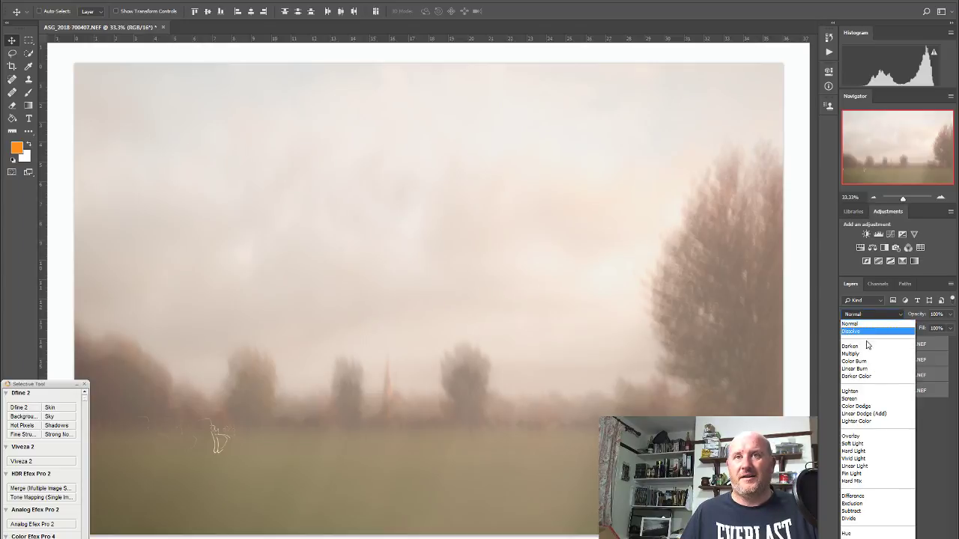
left_click(867, 346)
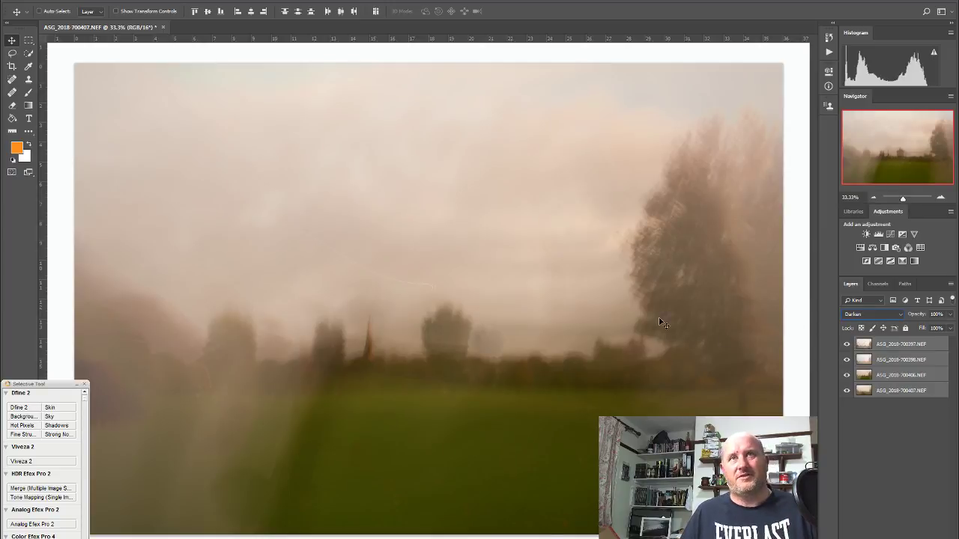
- Cycle the four selected layers through the blend modes from Multiply onward to compare their effects, ending on Exclusion
key("Down")
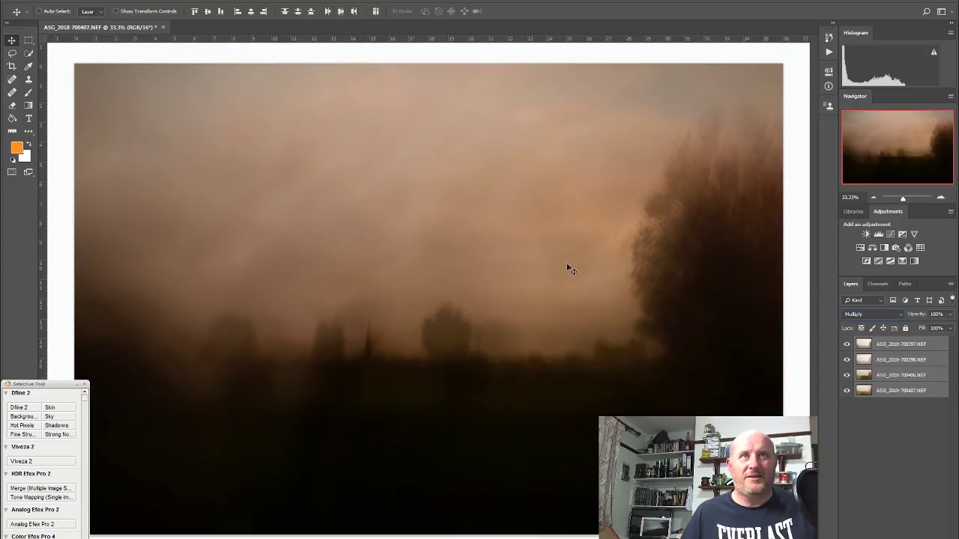
key("Down")
key("Down")
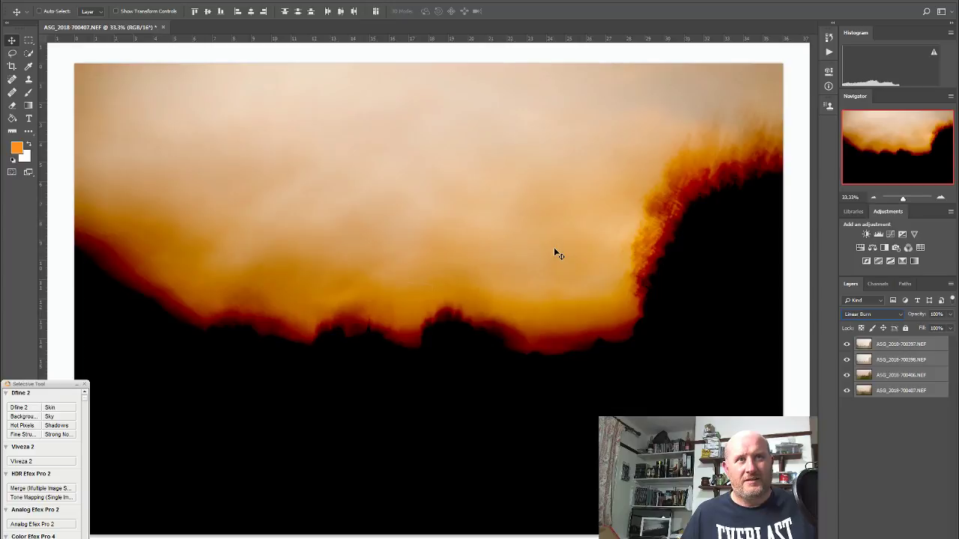
key("Down")
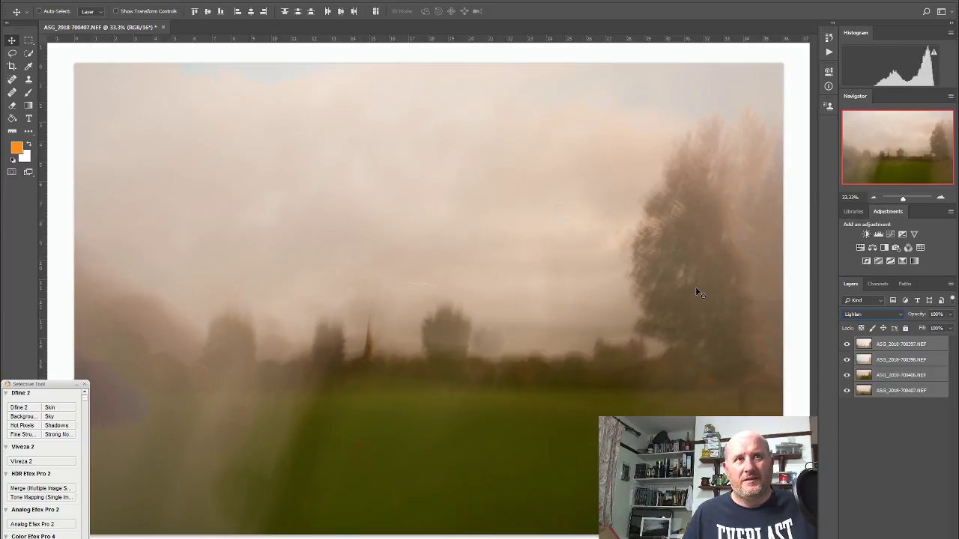
key("Down")
key("Down")
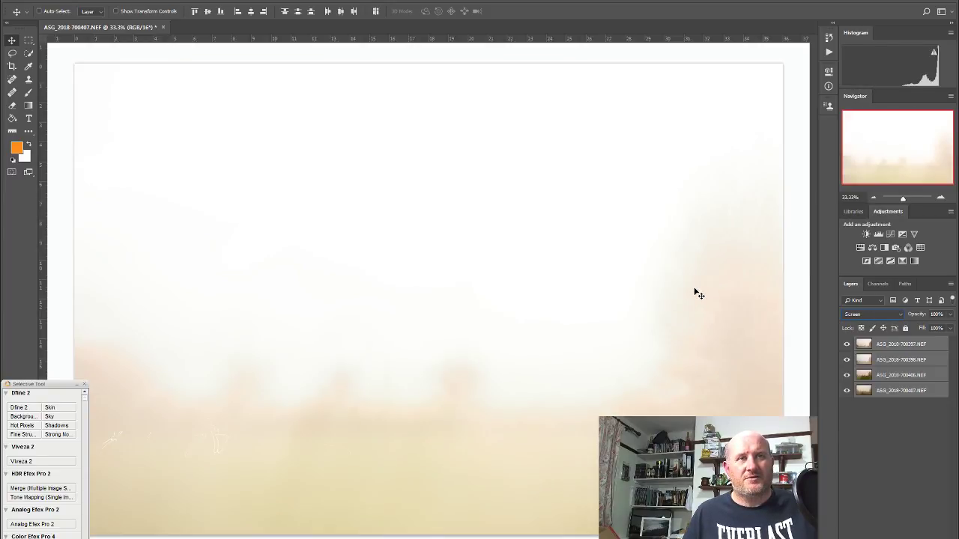
key("Down")
key("Down")
key("Down")
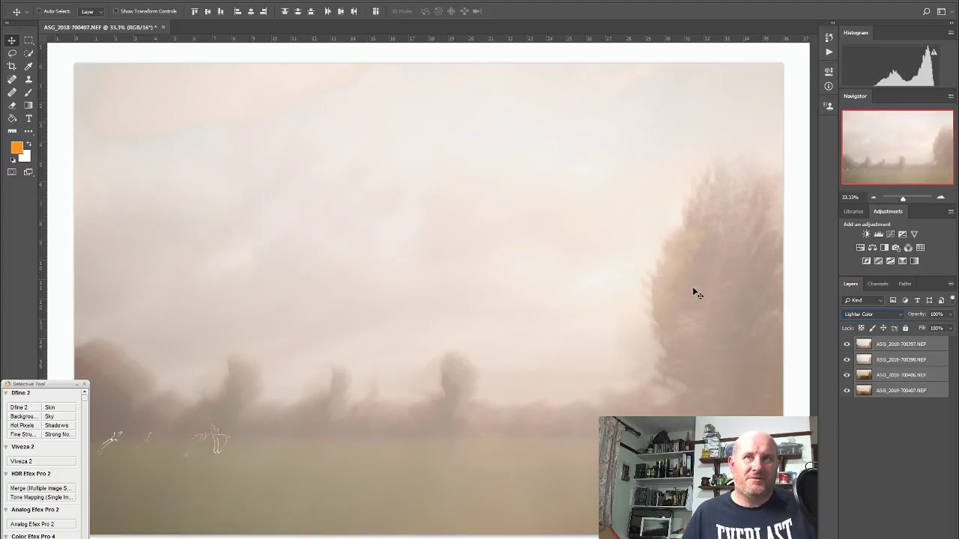
key("Down")
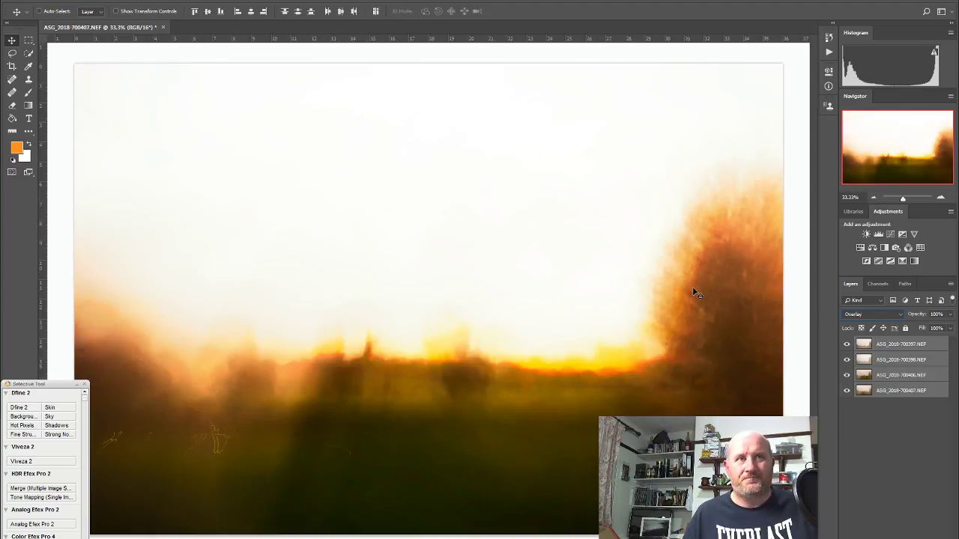
key("Down")
key("Down")
key("Down")
key("Down")
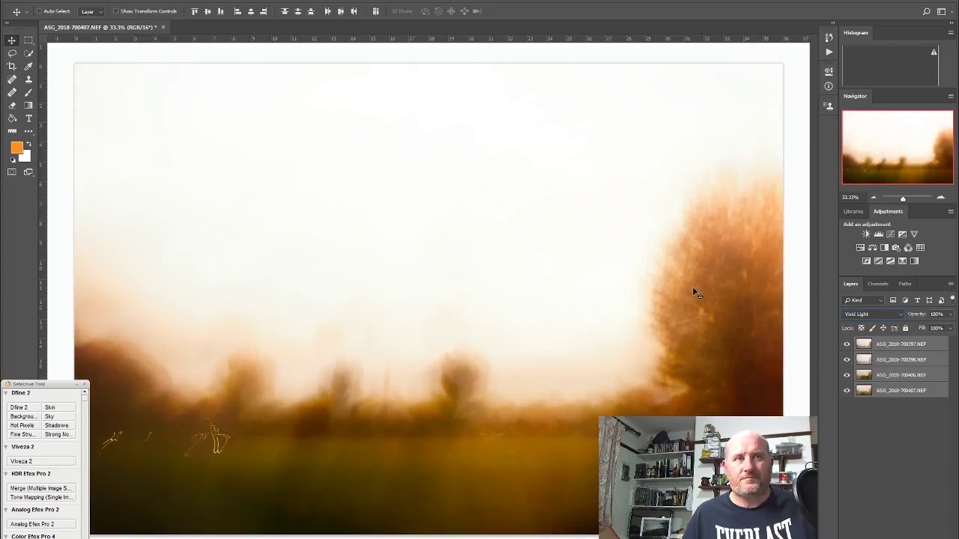
key("Down")
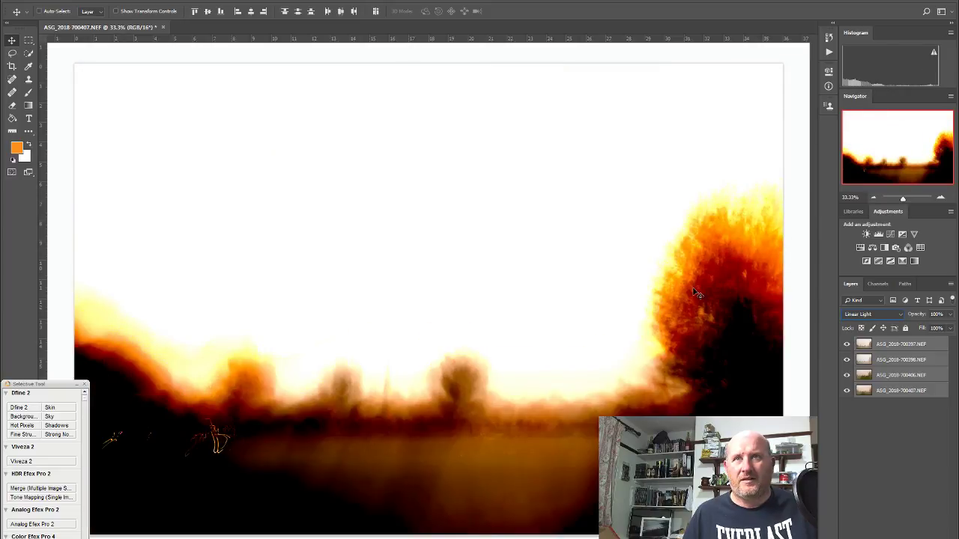
key("Down")
key("Down")
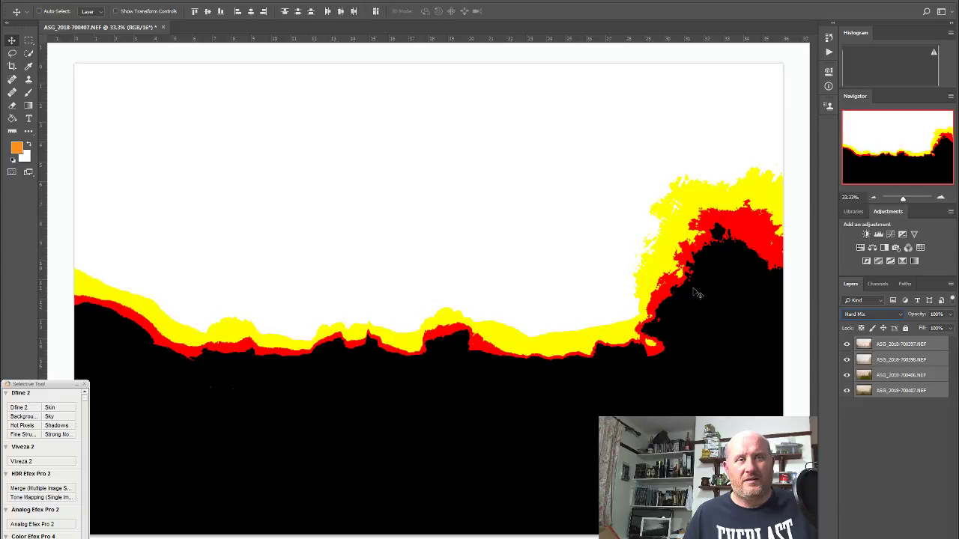
key("Down")
key("Down")
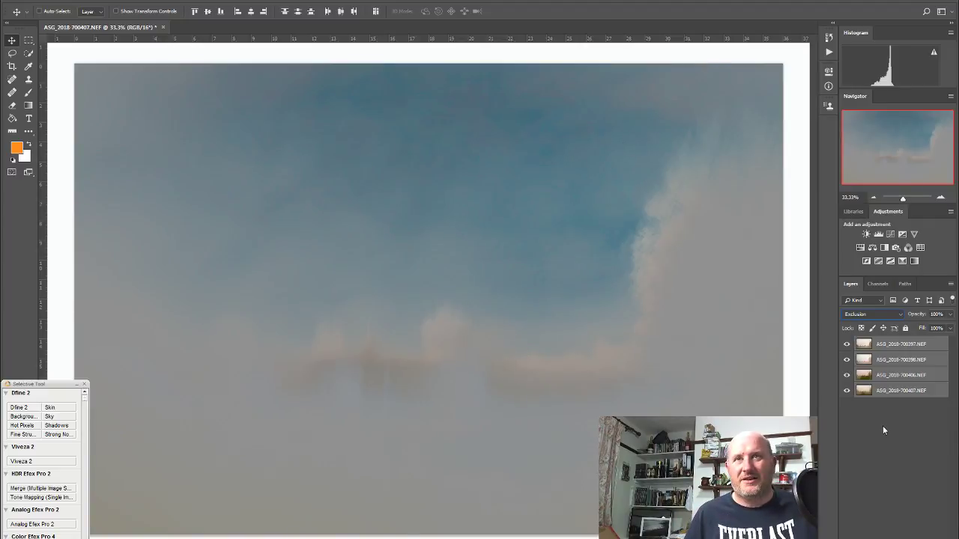
left_click(846, 344)
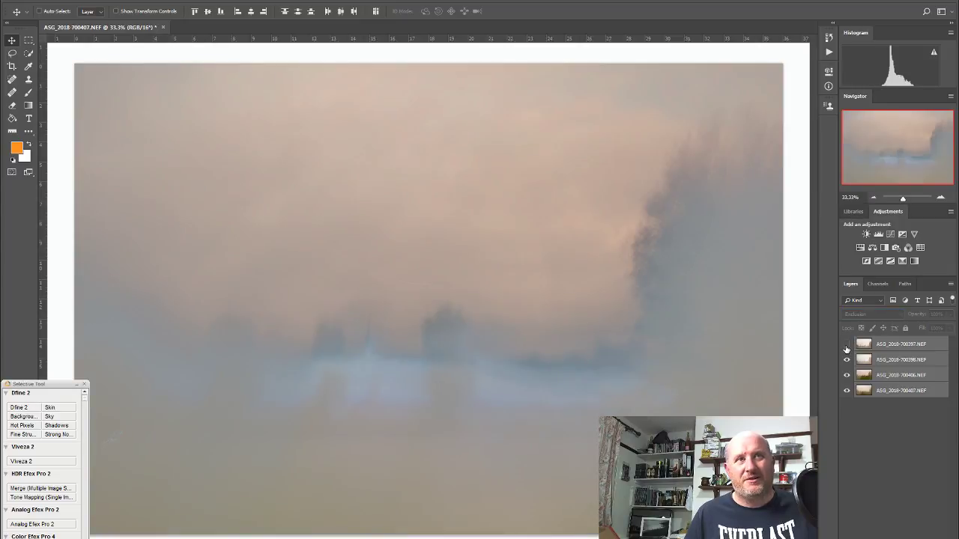
left_click(846, 360)
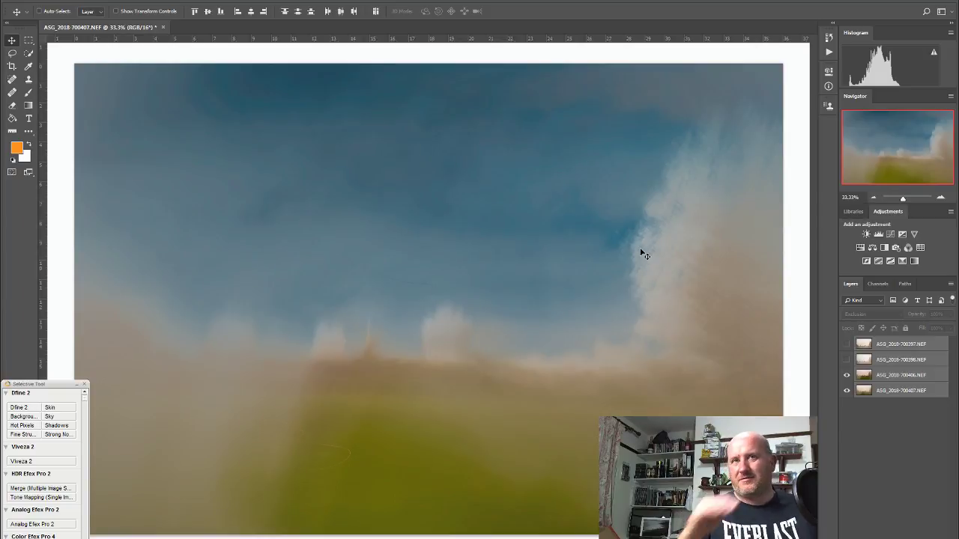
left_click(847, 360)
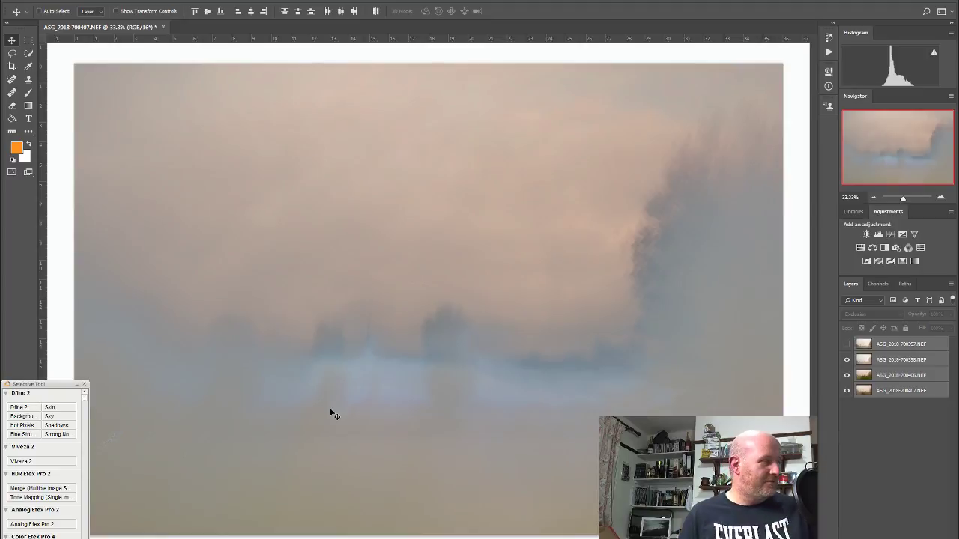
left_click(847, 345)
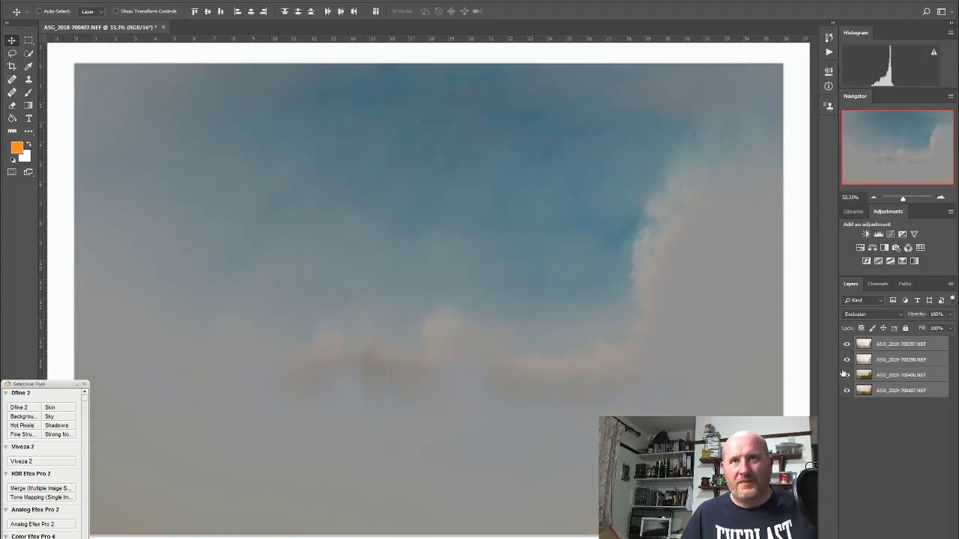
- Cycle the four selected layers through the blend modes from Subtract to Luminosity to compare their effects, ending on Hue
left_click(871, 314)
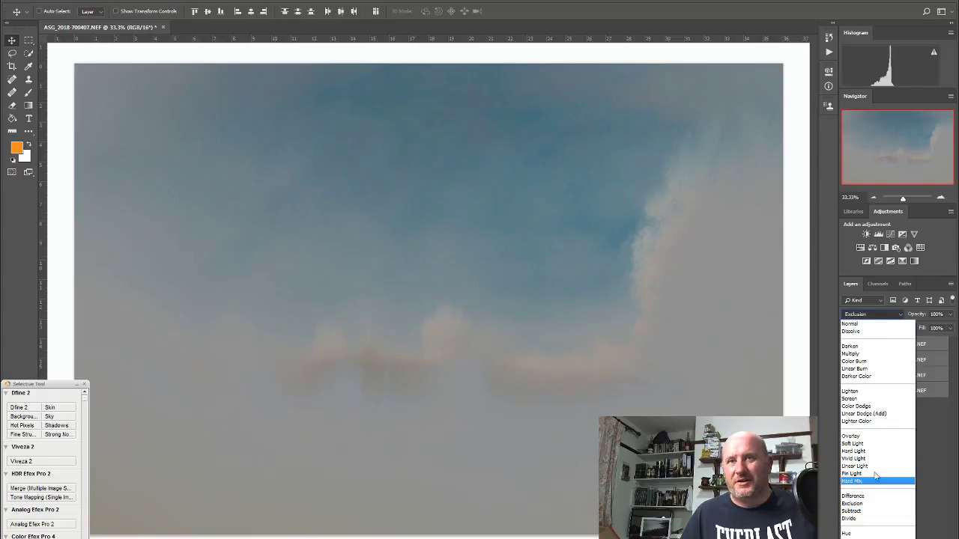
left_click(865, 510)
key("Down")
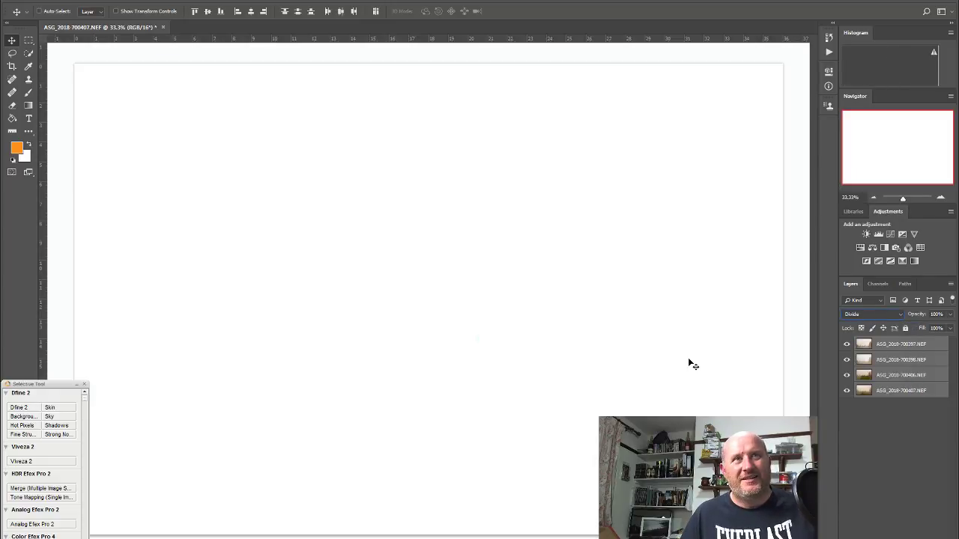
key("Down")
key("Down")
key("Down")
key("Down")
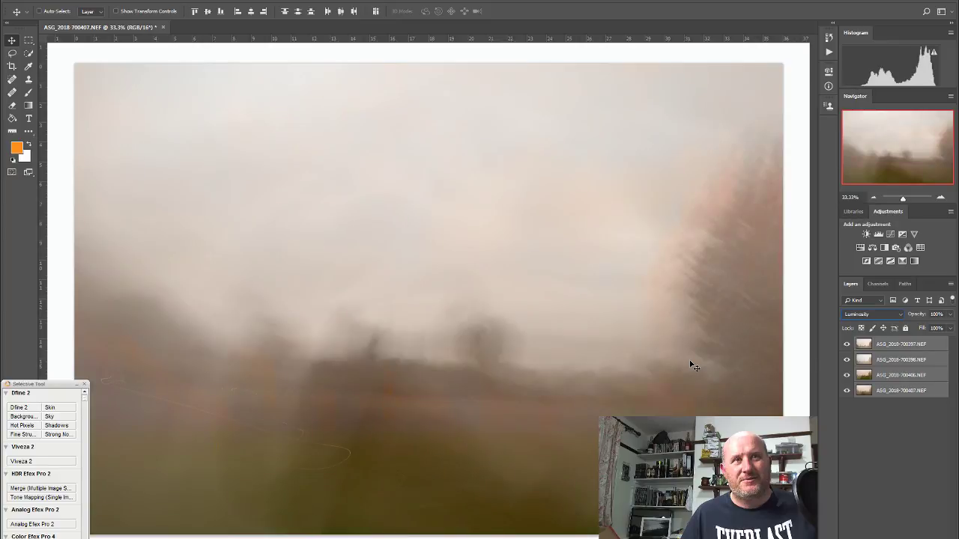
key("Up")
key("Up")
key("Up")
key("Up")
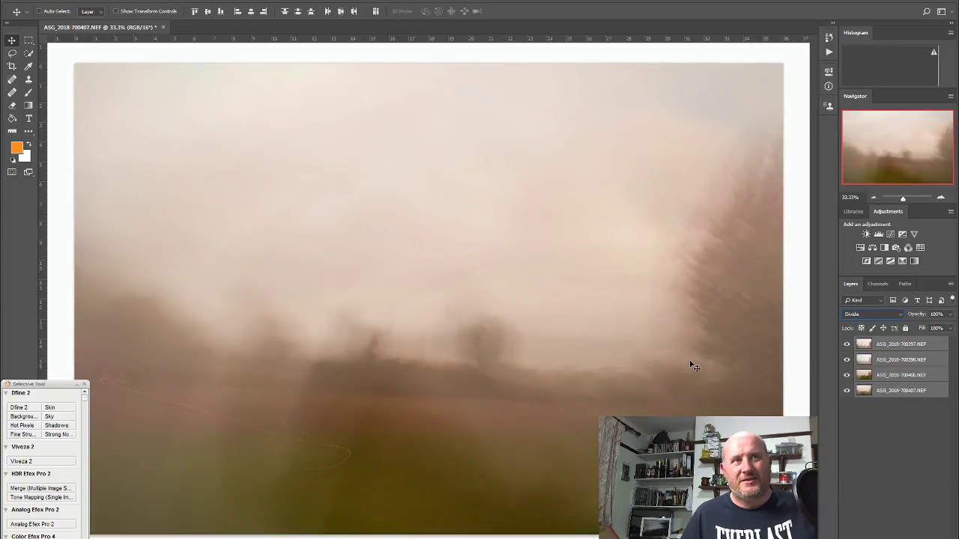
key("Down")
key("Down")
key("Down")
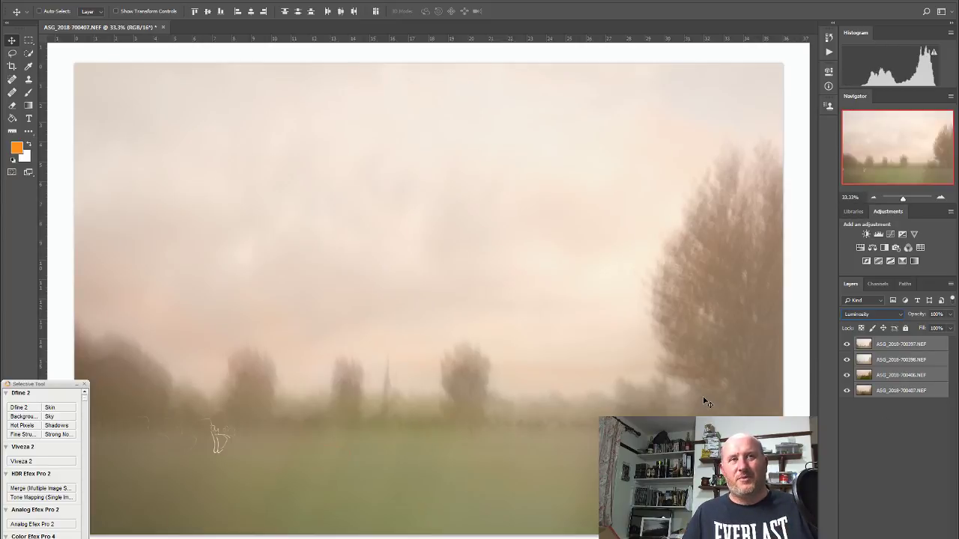
key("Up")
key("Up")
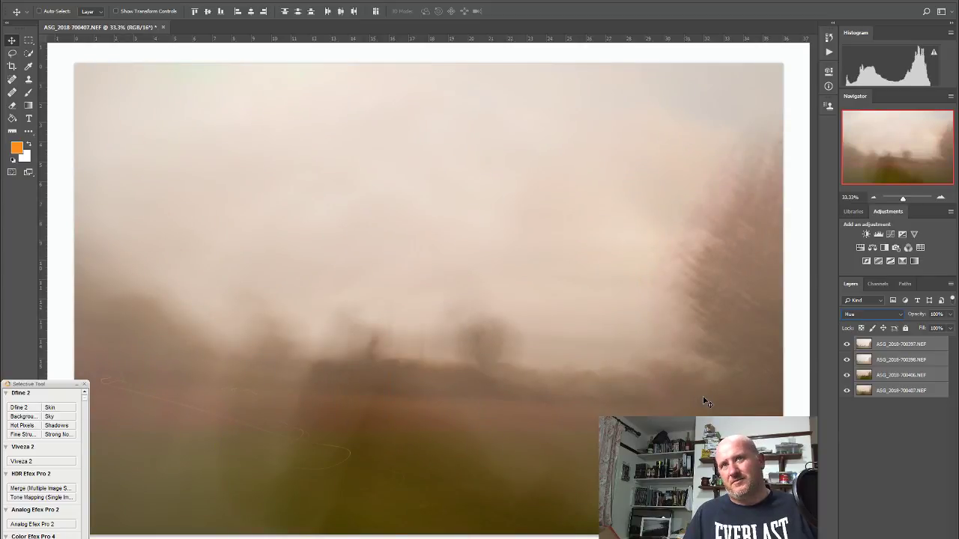
- Reset the four selected layers to Normal and change their blend mode to Multiply
left_click(872, 314)
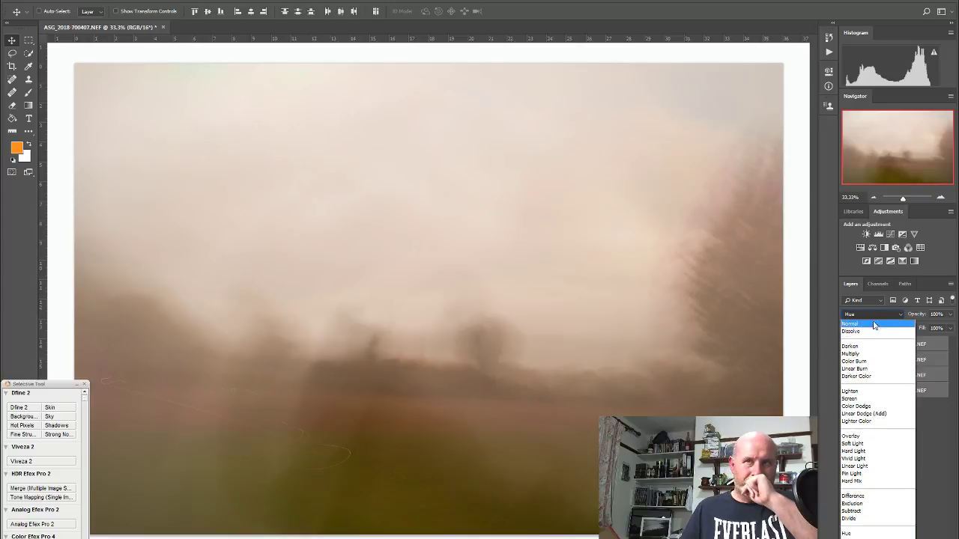
left_click(869, 316)
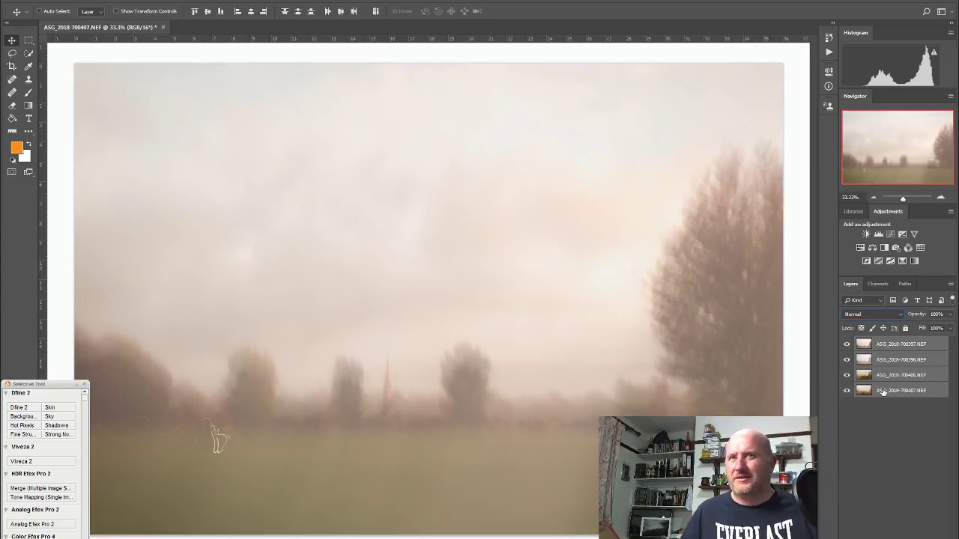
left_click(851, 315)
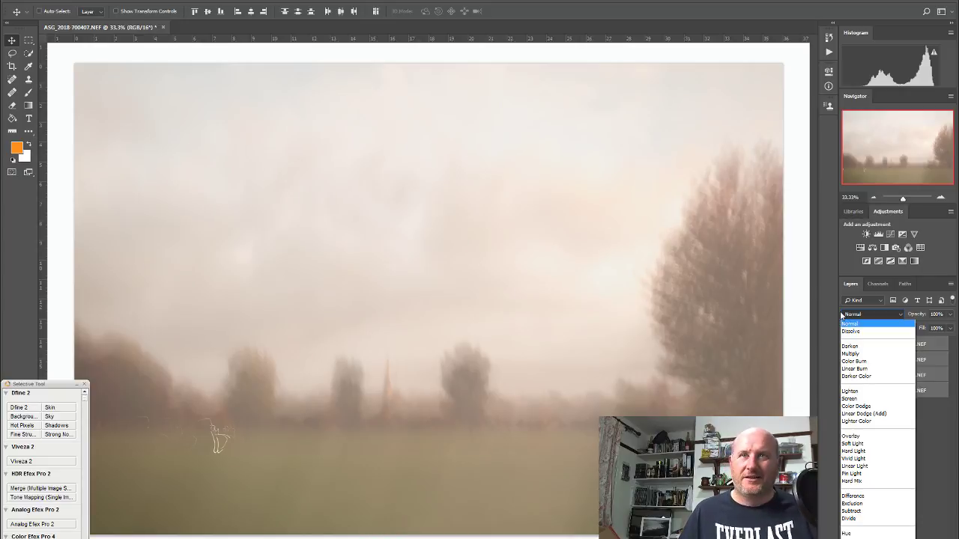
left_click(877, 347)
key("shift+plus")
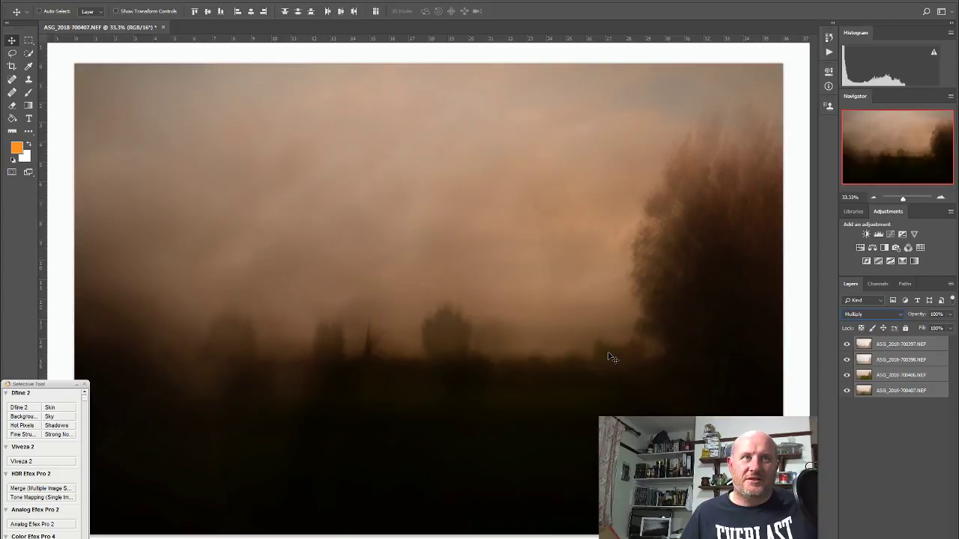
left_click(838, 344)
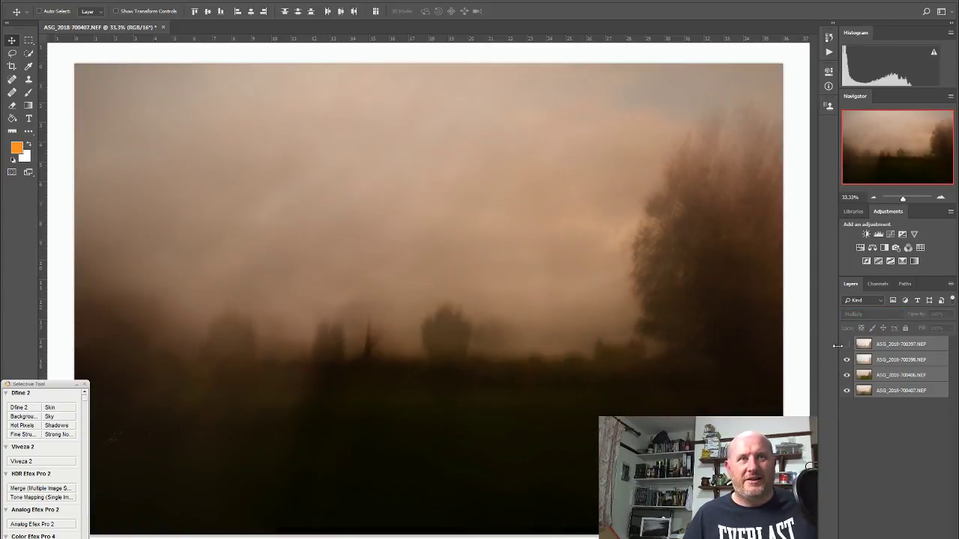
left_click(846, 360)
left_click(847, 375)
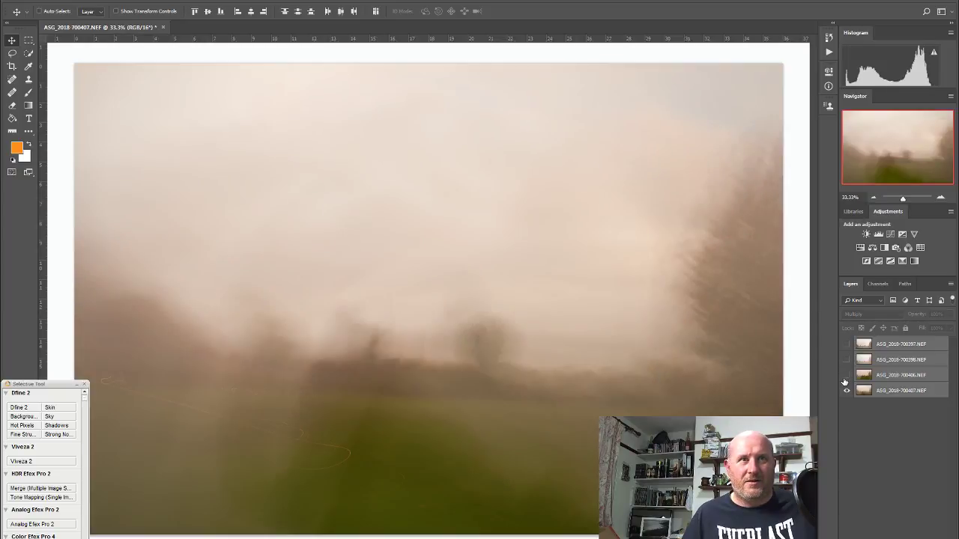
left_click(847, 375)
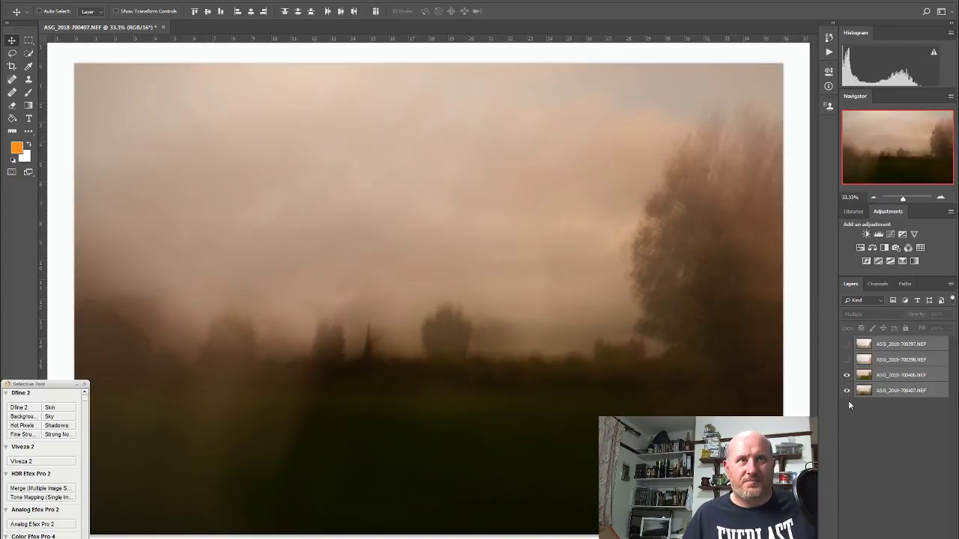
left_click(847, 390)
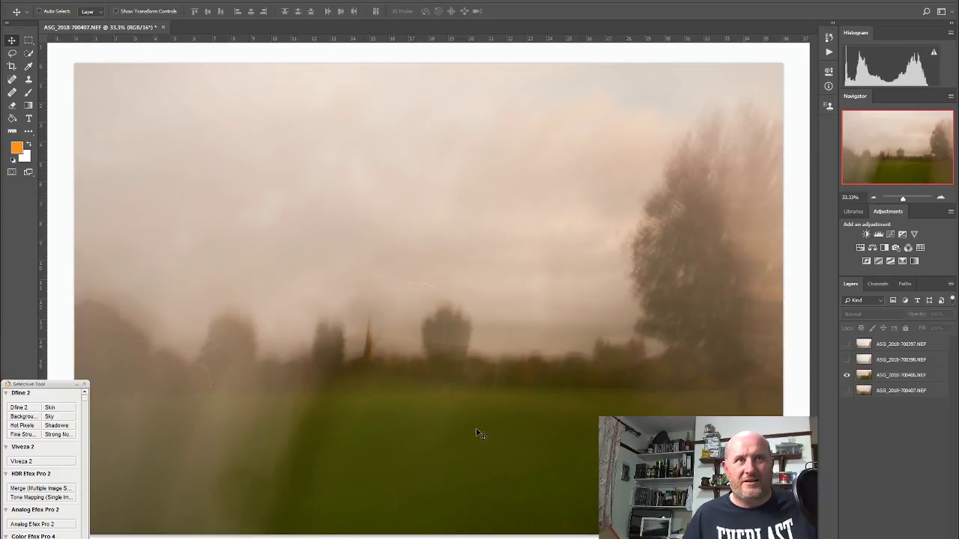
left_click(847, 360)
left_click(847, 360)
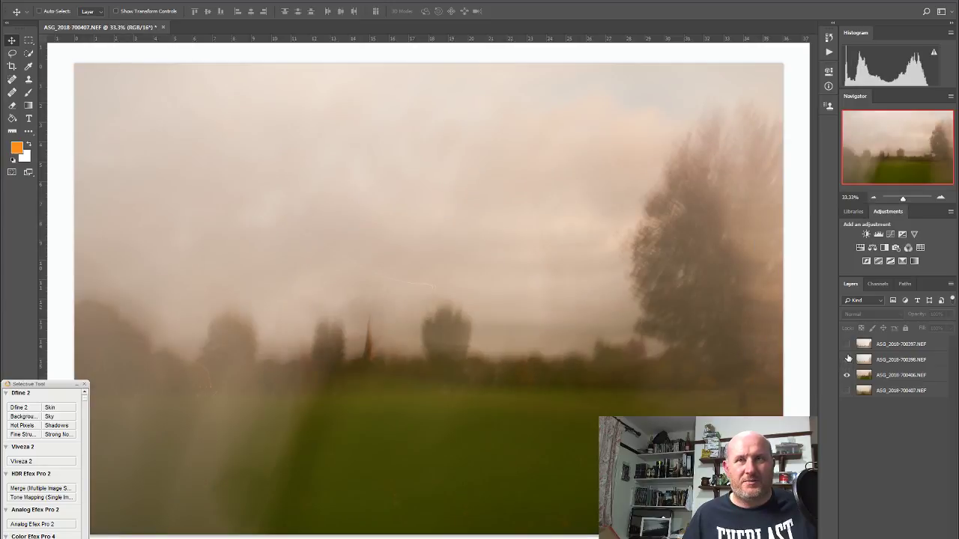
left_click(847, 345)
left_click(846, 346)
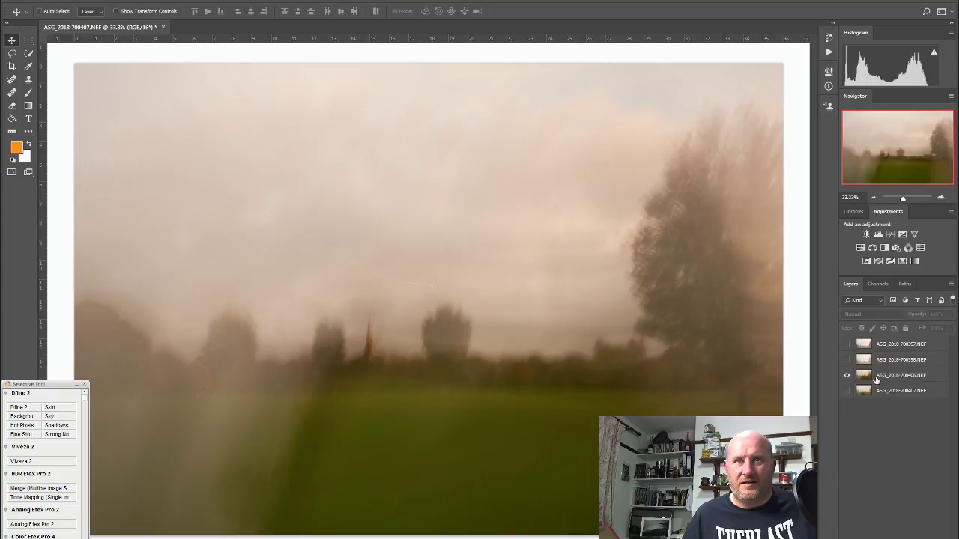
left_click(846, 392)
left_click(846, 392)
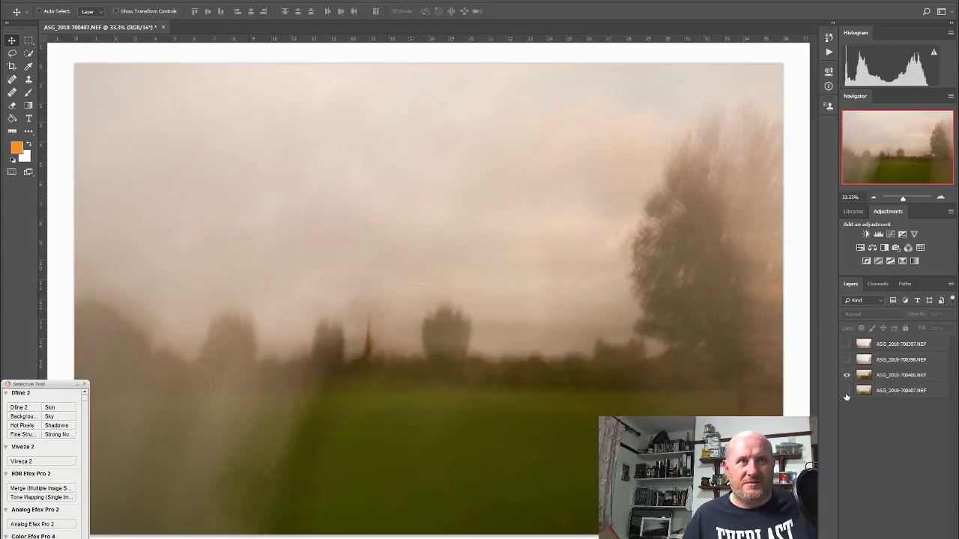
left_click(846, 392)
left_click(846, 393)
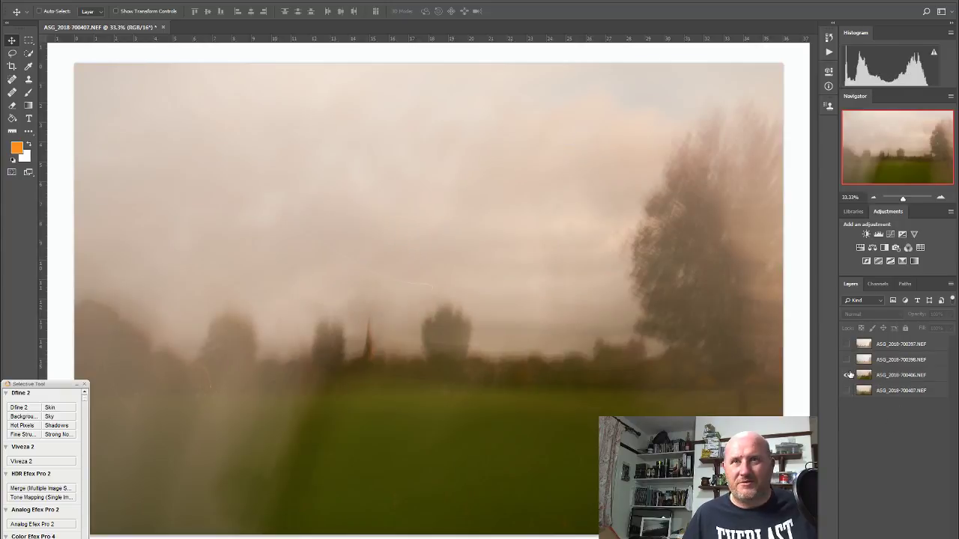
left_click(847, 360)
left_click(890, 362)
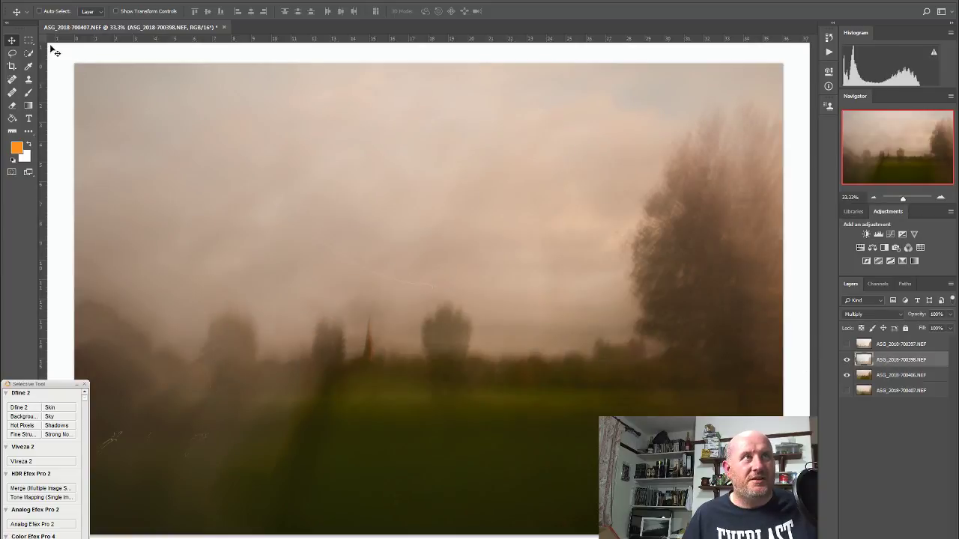
mouse_move(501, 380)
left_mouse_down()
mouse_move(508, 325)
mouse_move(506, 307)
mouse_move(492, 298)
mouse_move(511, 326)
mouse_move(505, 368)
left_mouse_up()
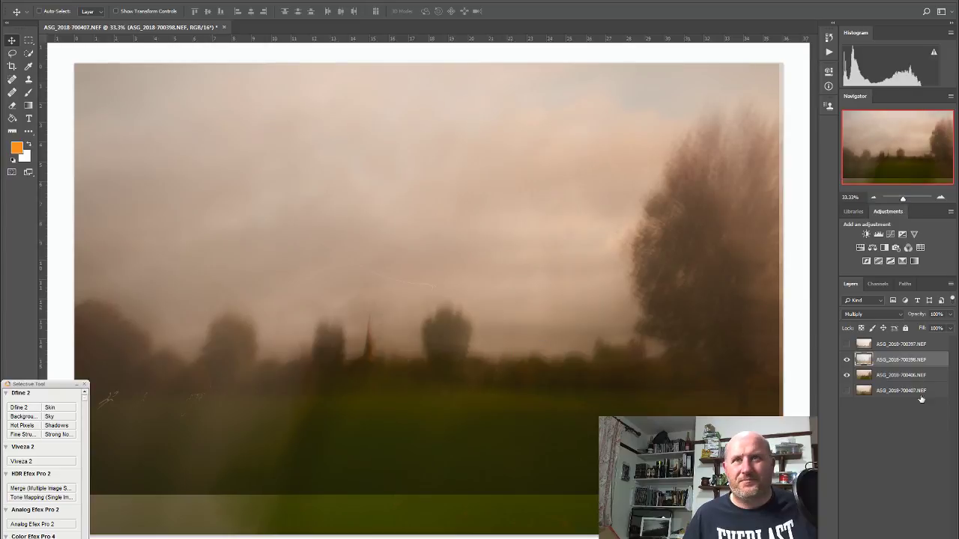
left_click(889, 344)
left_click(846, 344)
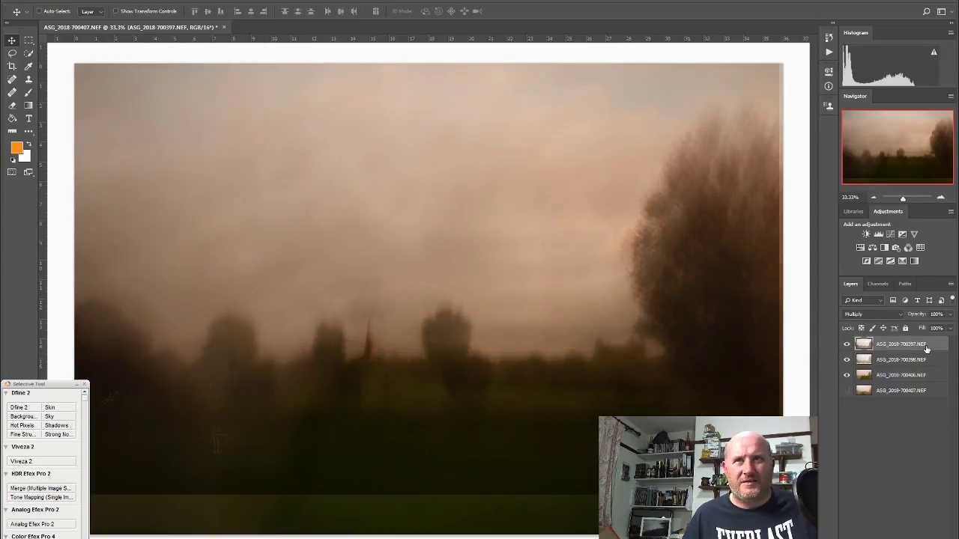
left_click_drag(533, 412, 510, 369)
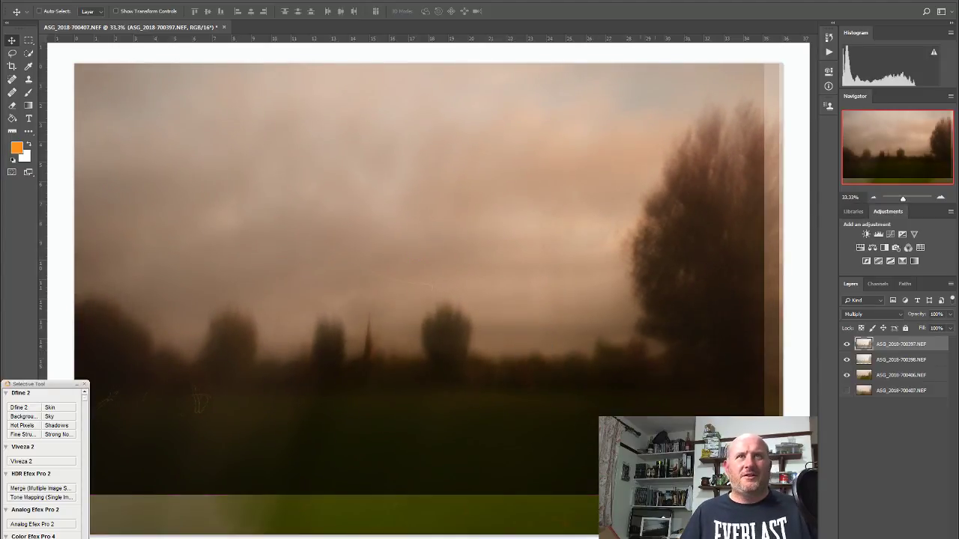
- Start cropping the image and clear the fixed 2:3 aspect ratio so the crop edges can be adjusted independently
left_click(12, 66)
left_click_drag(780, 299, 790, 281)
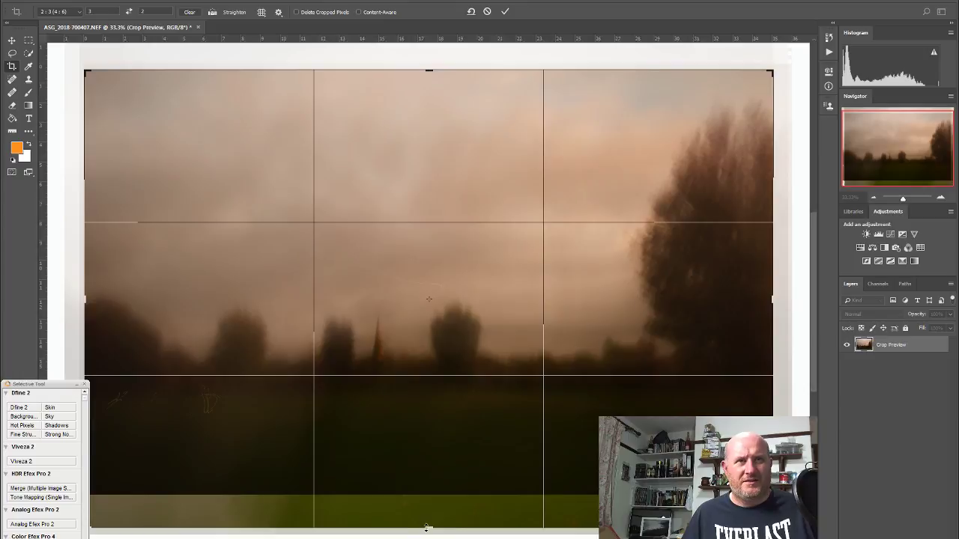
left_click_drag(426, 528, 429, 504)
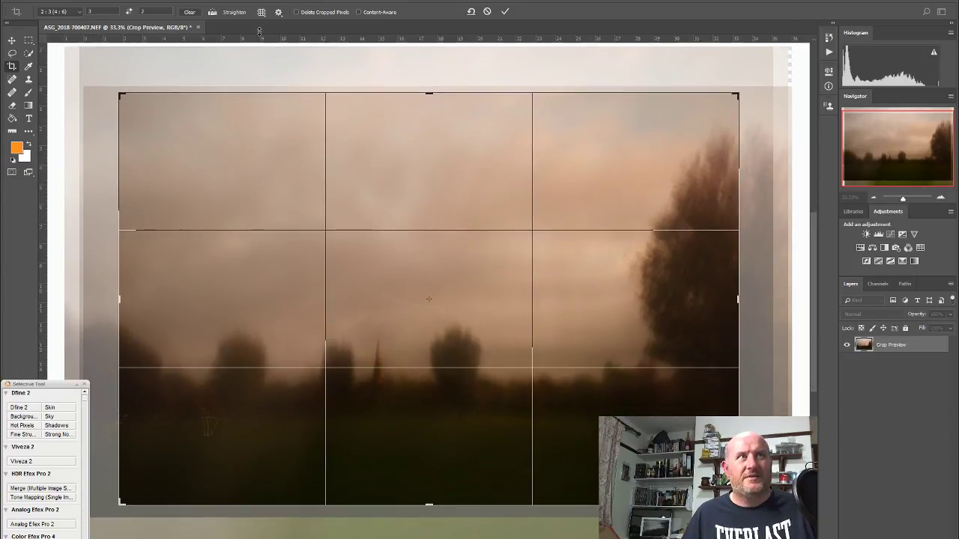
left_click(129, 11)
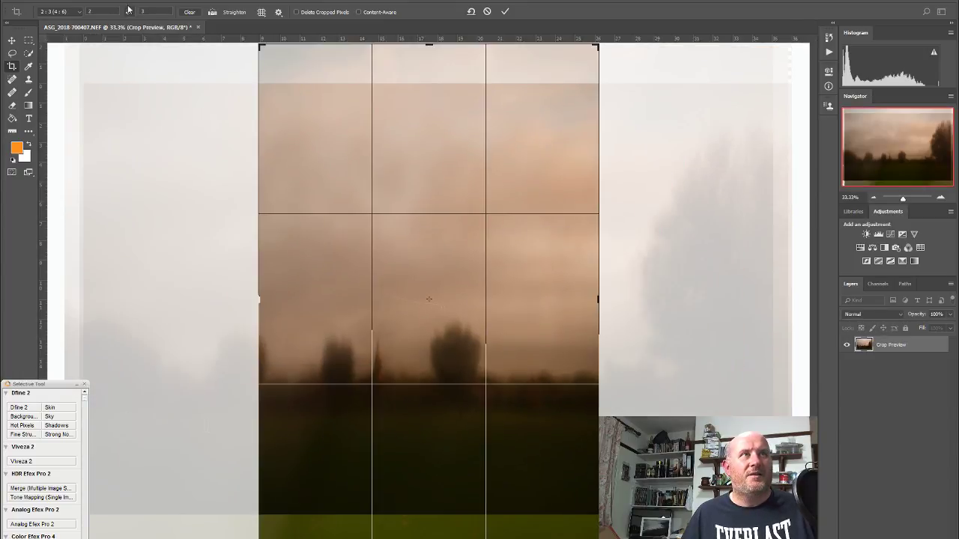
left_click(129, 11)
left_click(190, 12)
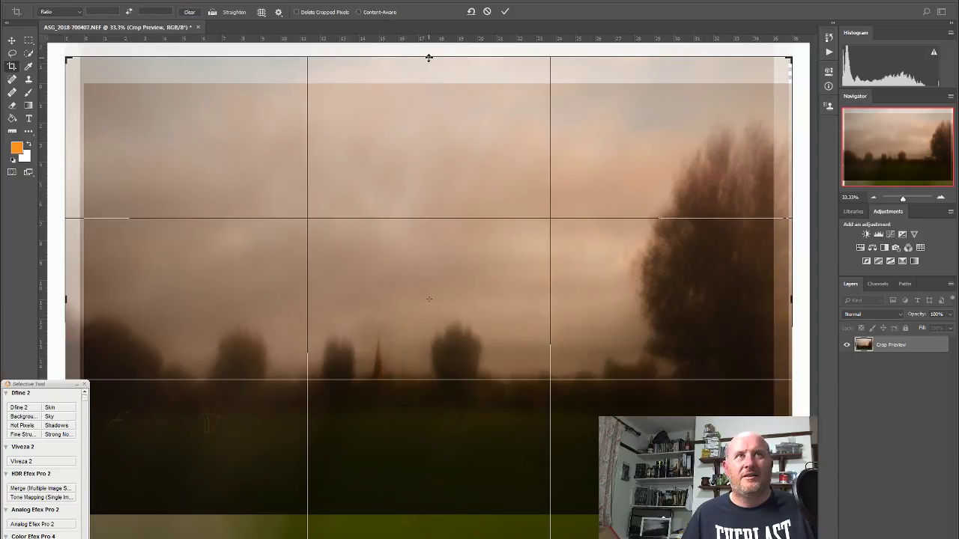
- Crop the image on all sides to remove the uncovered strips along the edges of the shifted layers
left_click_drag(428, 57, 429, 71)
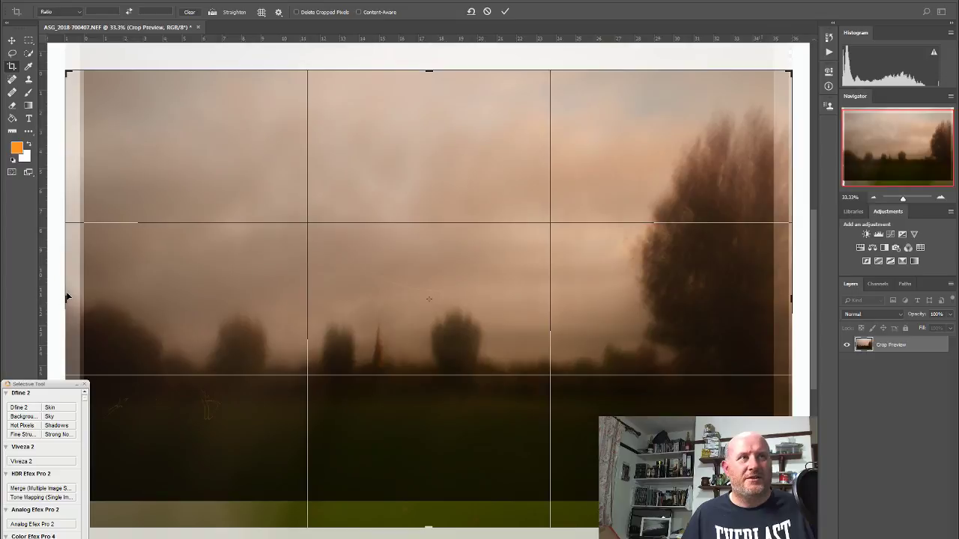
left_click_drag(67, 300, 76, 299)
left_click_drag(780, 298, 773, 279)
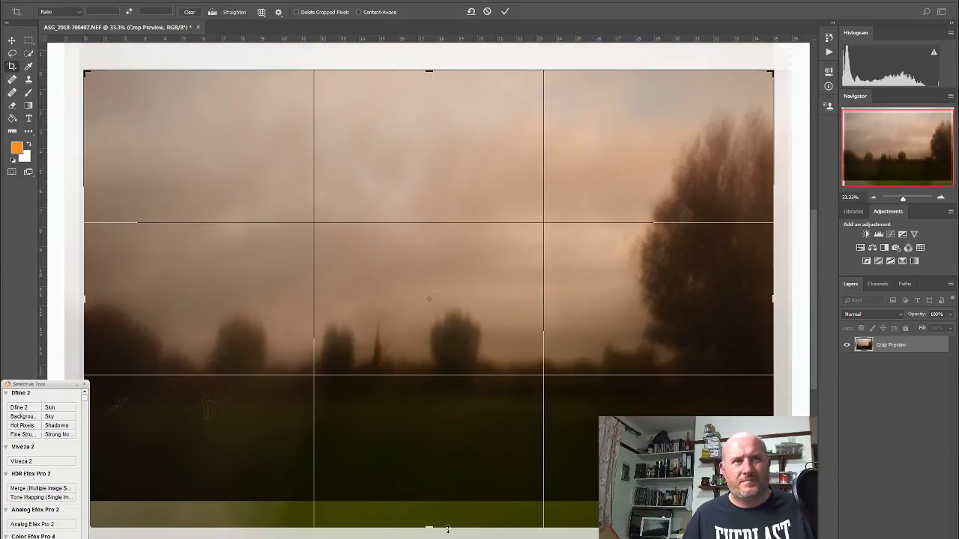
left_click_drag(430, 532, 429, 515)
key("ctrl+r")
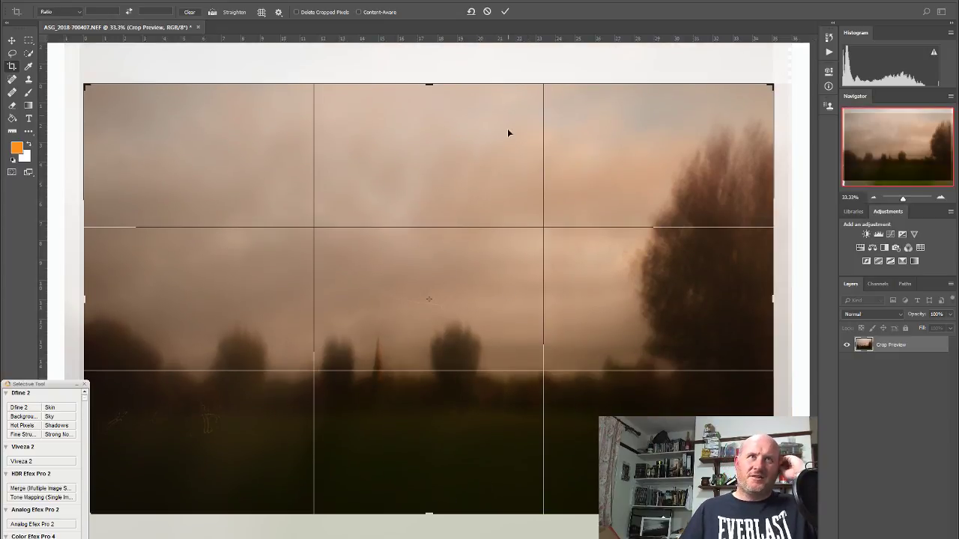
left_click(504, 11)
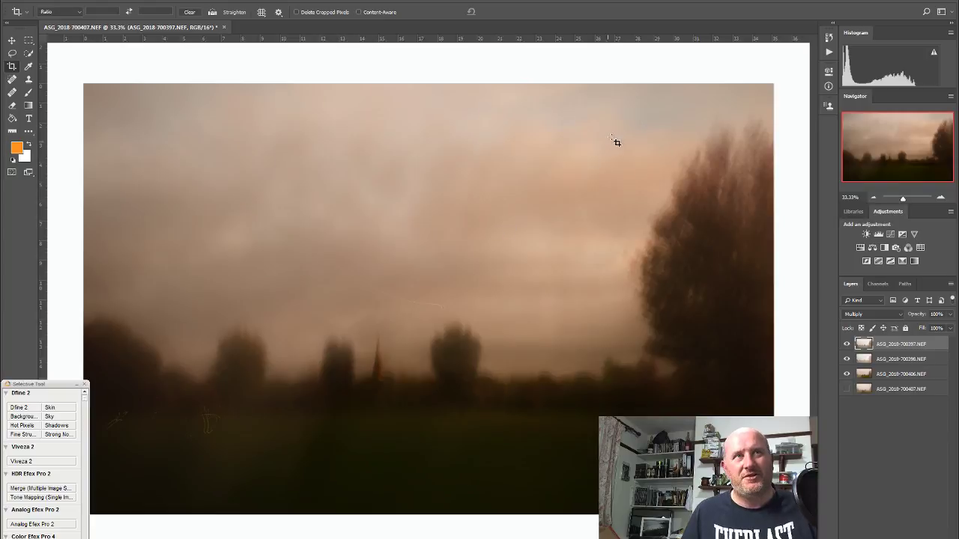
left_click(847, 389)
left_click(847, 389)
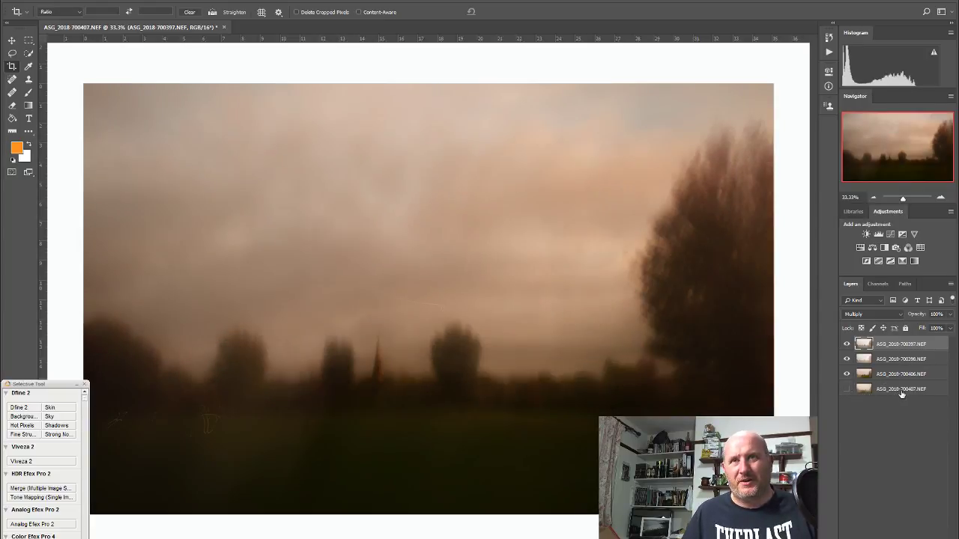
left_click(903, 388)
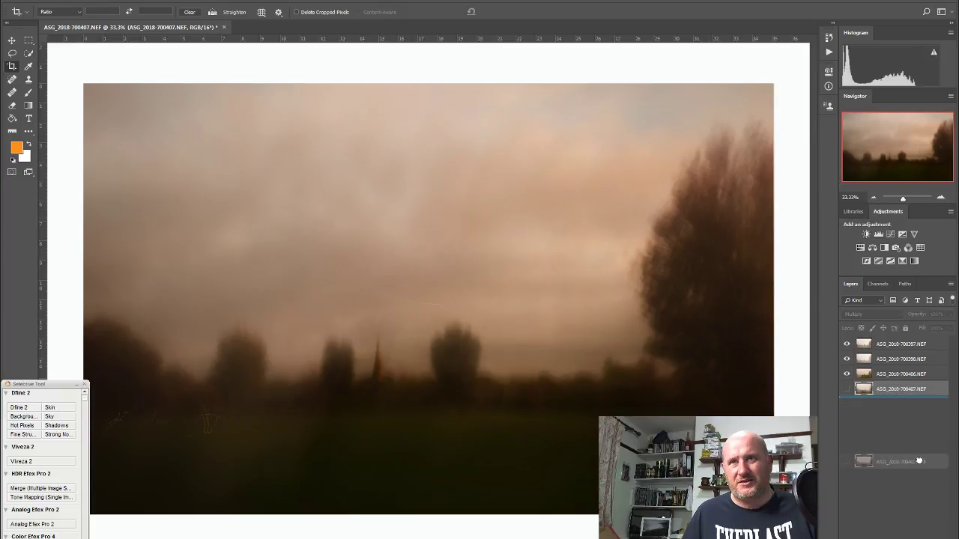
key("Delete")
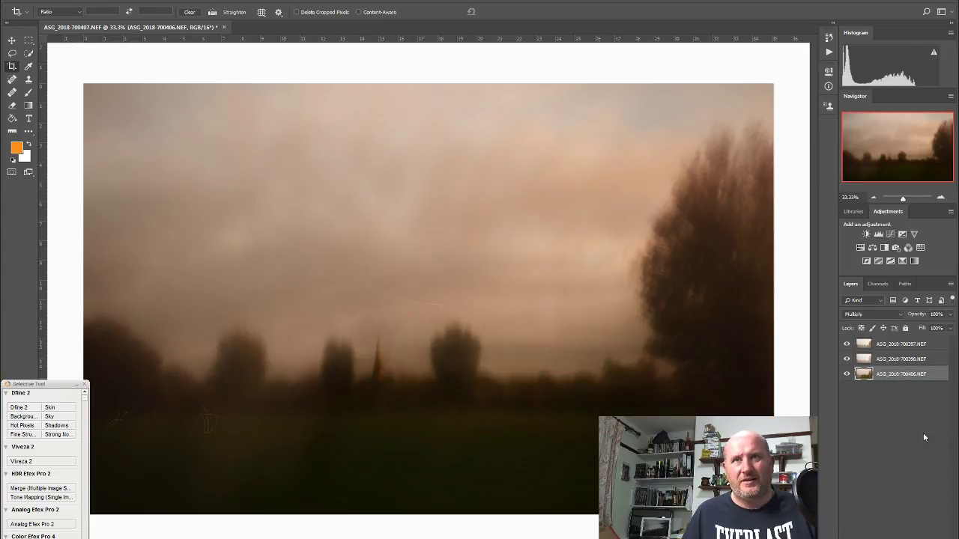
left_click(917, 360)
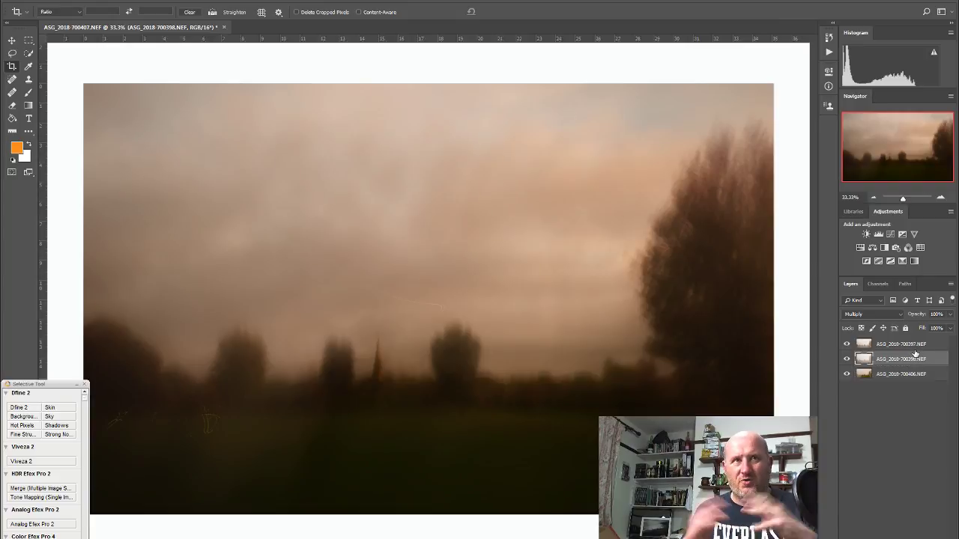
left_click(912, 348)
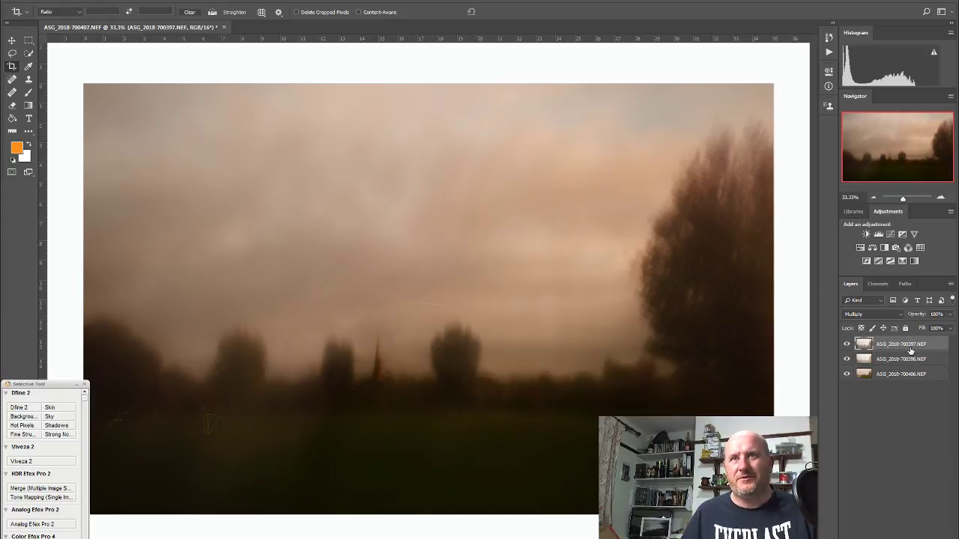
left_click(949, 314)
left_click_drag(949, 328, 942, 329)
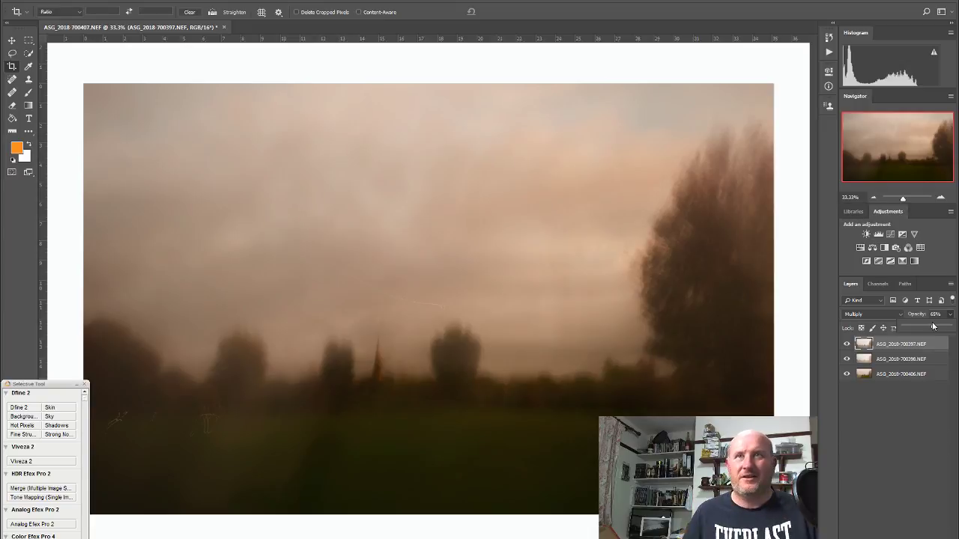
left_click(914, 358)
left_click(949, 314)
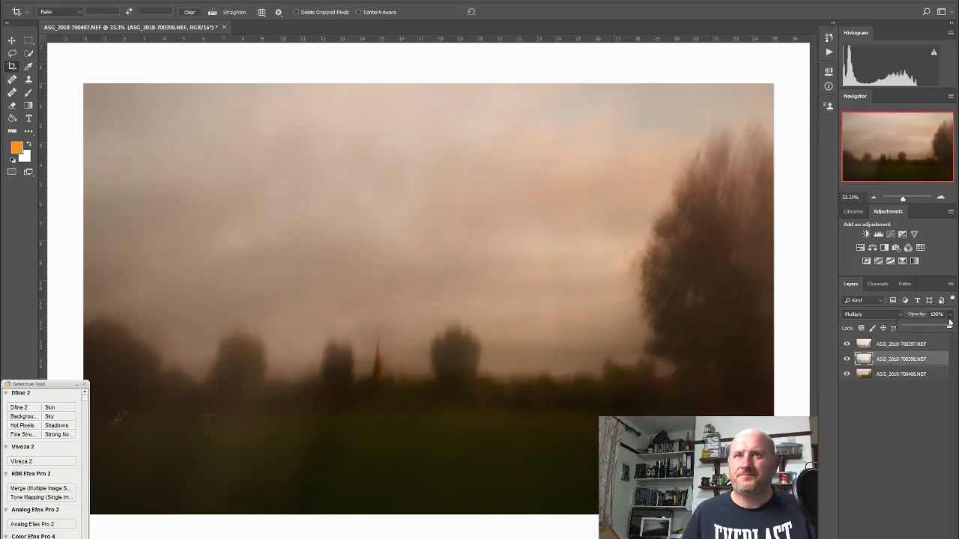
left_click_drag(950, 328, 930, 329)
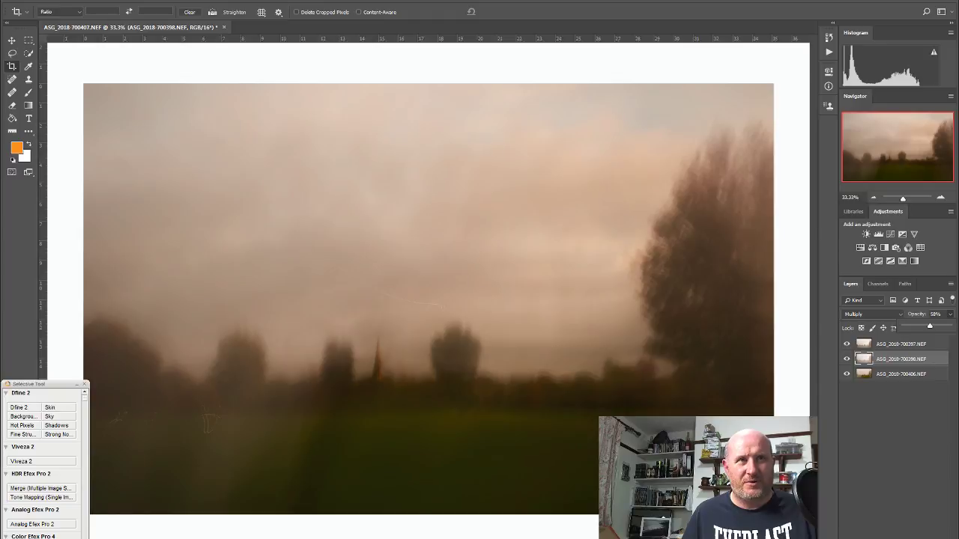
left_click(890, 346)
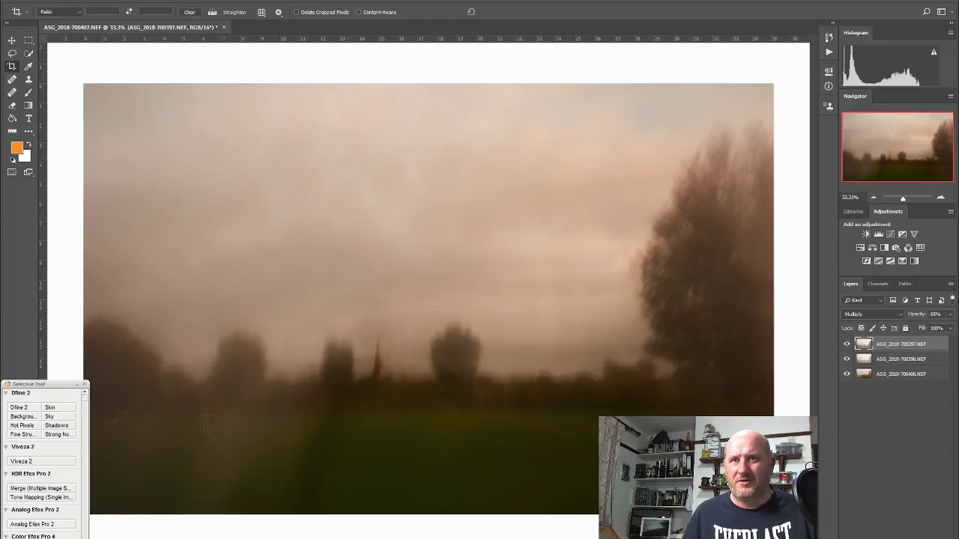
left_click(885, 537)
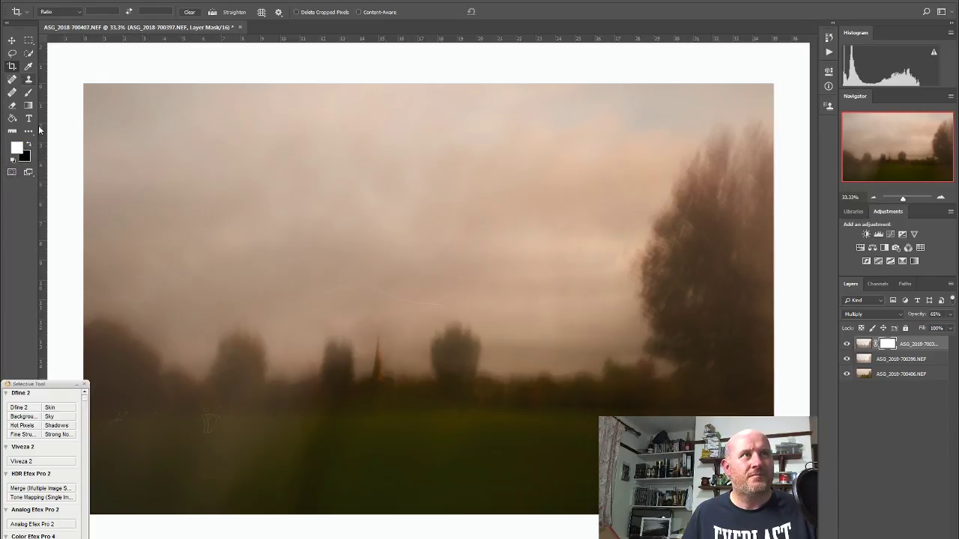
left_click(28, 106)
left_click_drag(378, 475, 401, 439)
key("ctrl+z")
left_click_drag(393, 406, 393, 536)
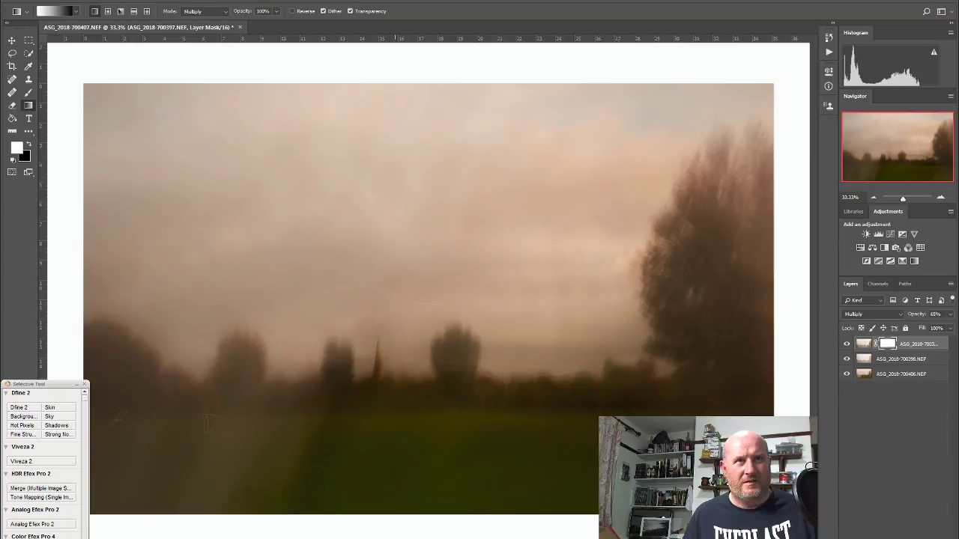
left_click(871, 198)
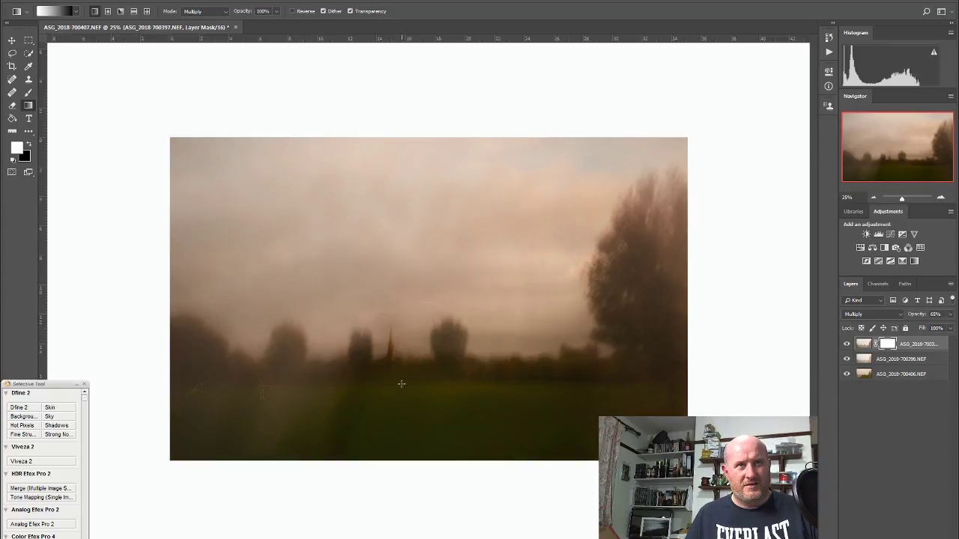
left_click_drag(402, 384, 403, 537)
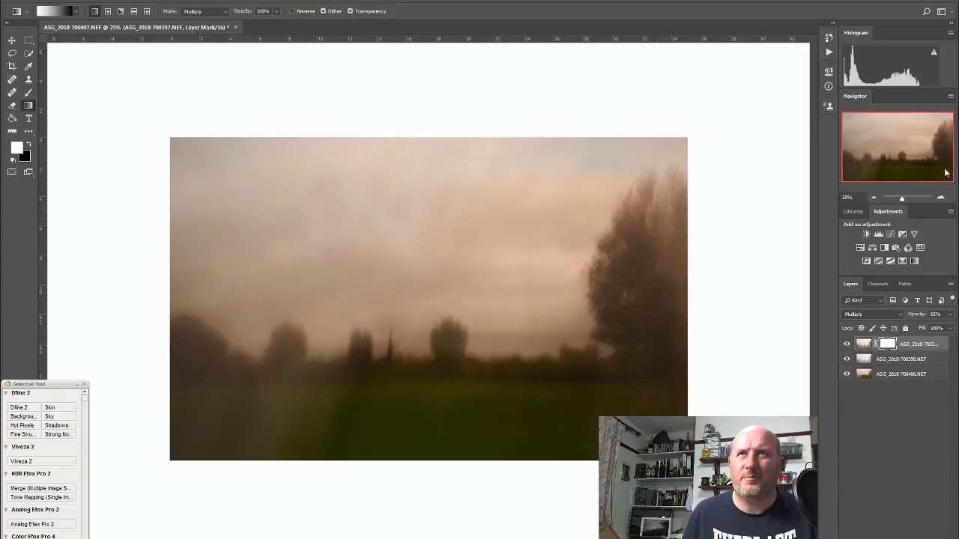
left_click(938, 199)
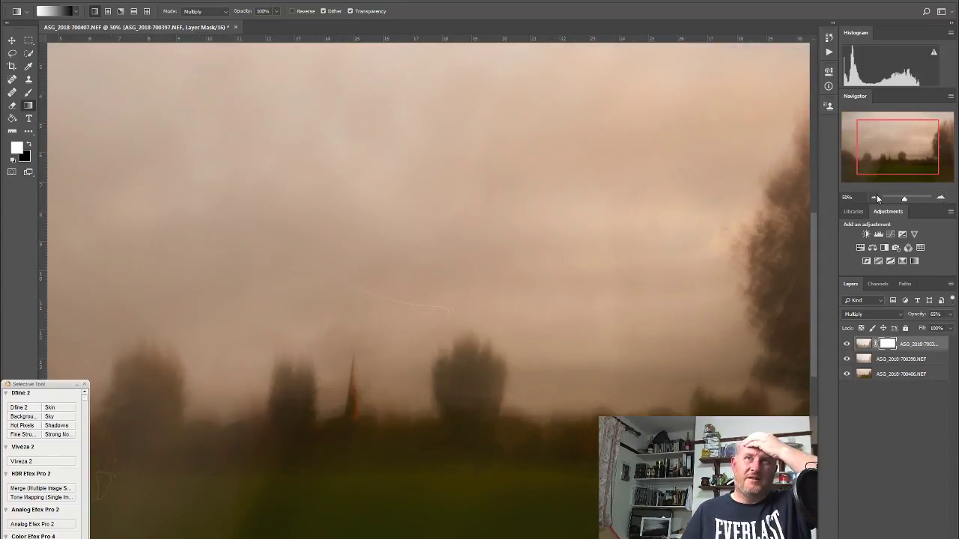
left_click(875, 195)
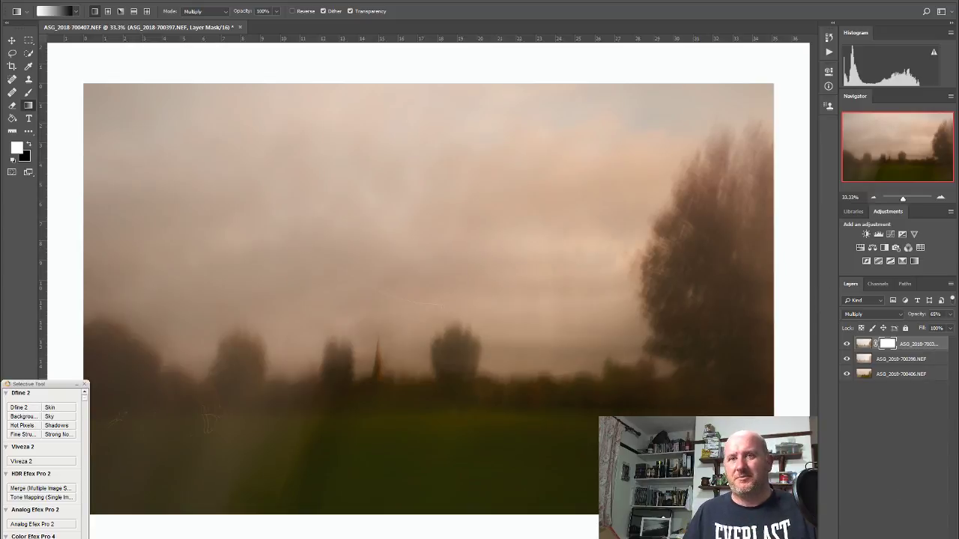
- Create a new layer above the photos and fill it with orange #c58e2e using the Paint Bucket
key("ctrl+shift+alt+n")
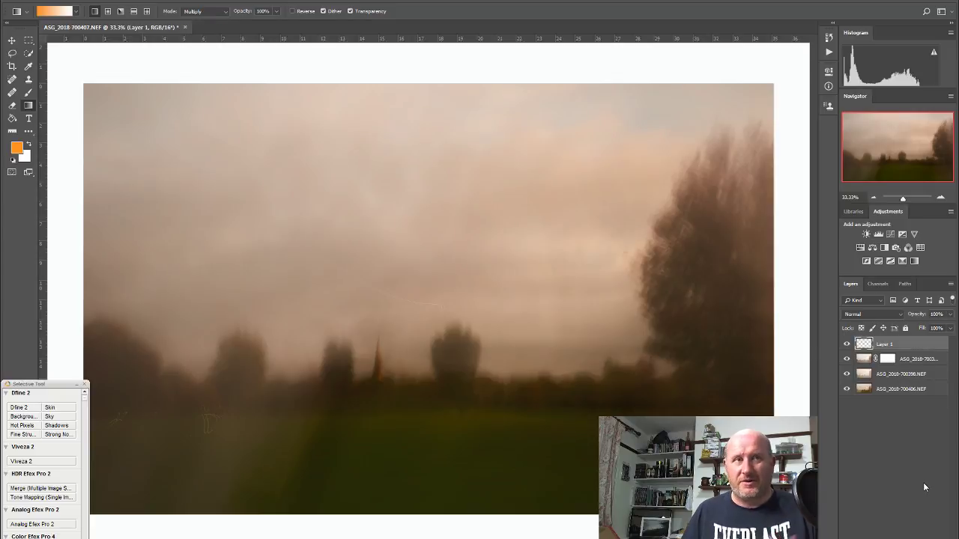
left_click(16, 148)
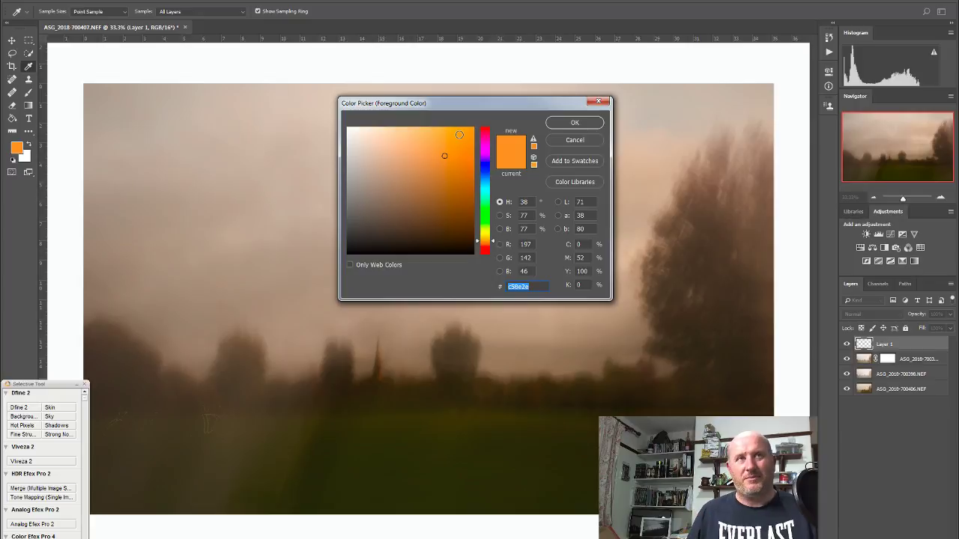
left_click(574, 124)
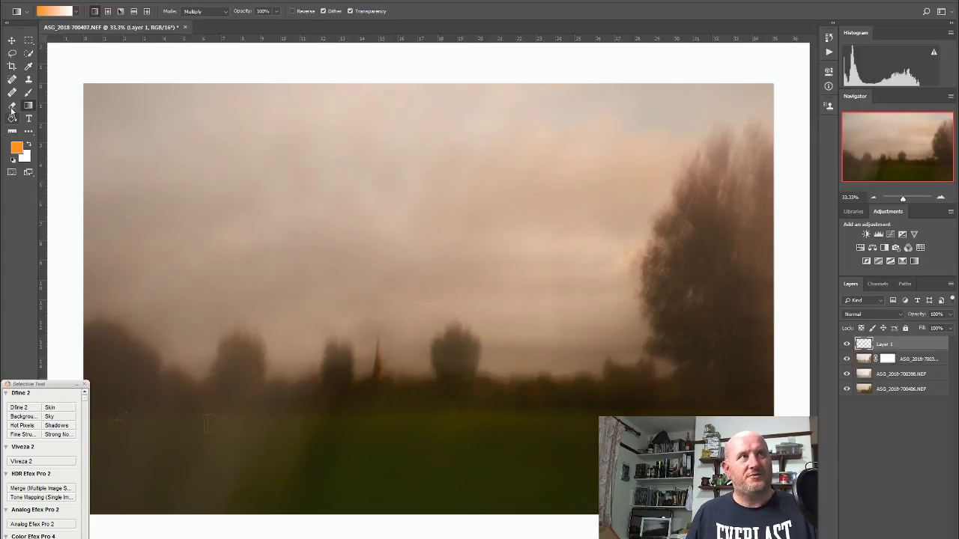
left_click(12, 118)
left_click(361, 235)
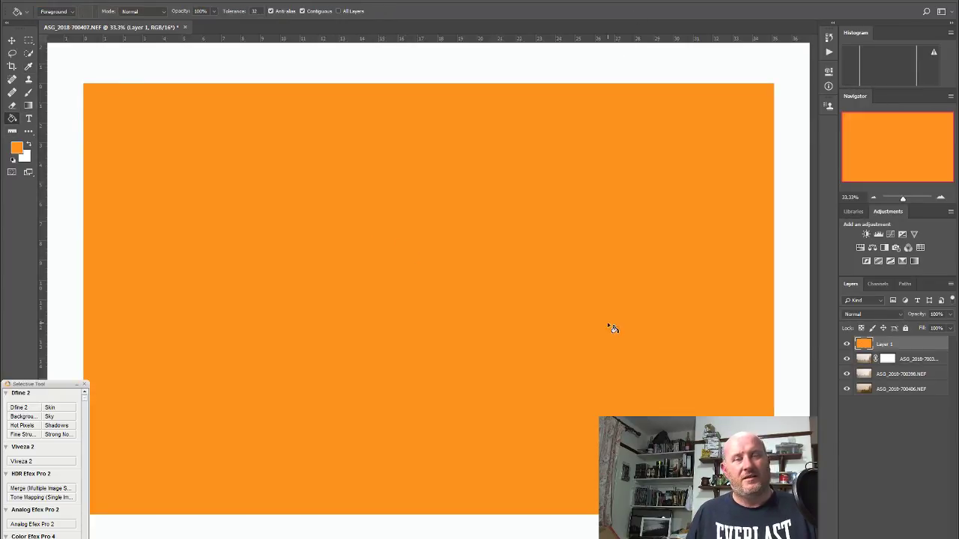
- Set the orange fill layer's blend mode to Hue and keep its opacity at 100%
left_click(873, 314)
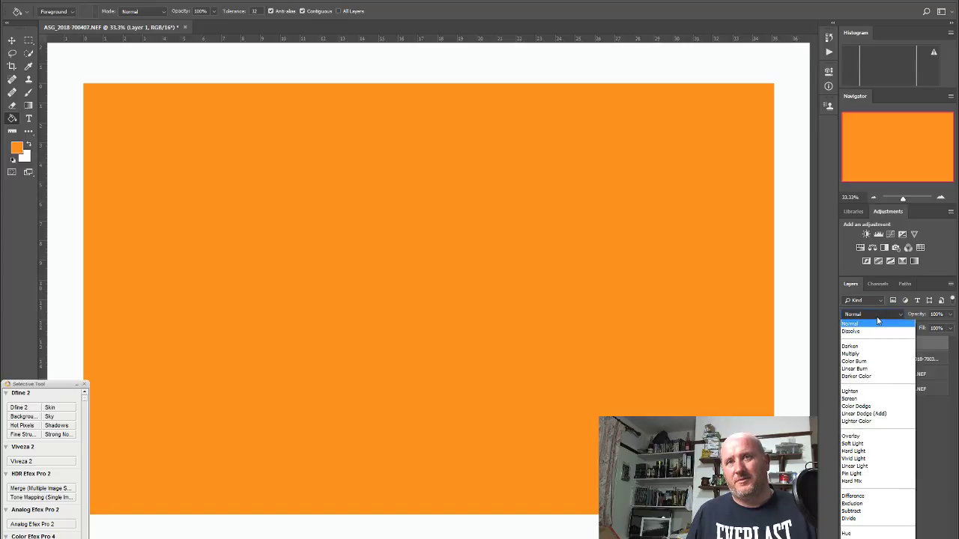
left_click(880, 533)
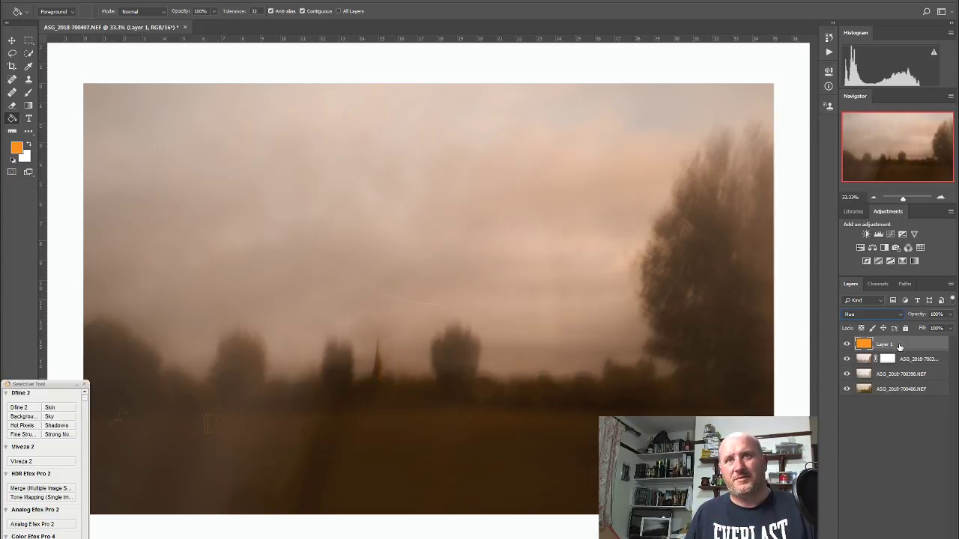
left_click(949, 315)
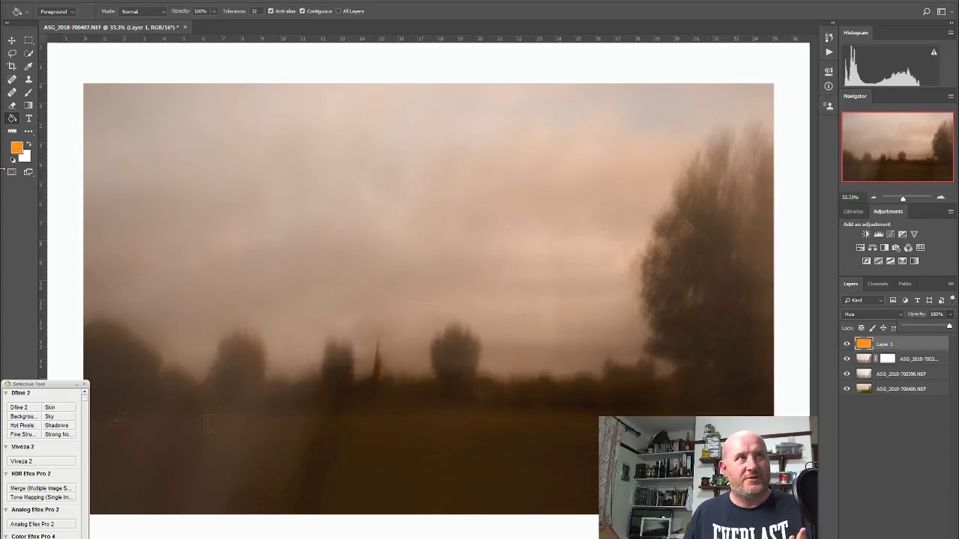
- Choose muted green #5c813b as the foreground color and refill the Hue layer with it
left_click(18, 149)
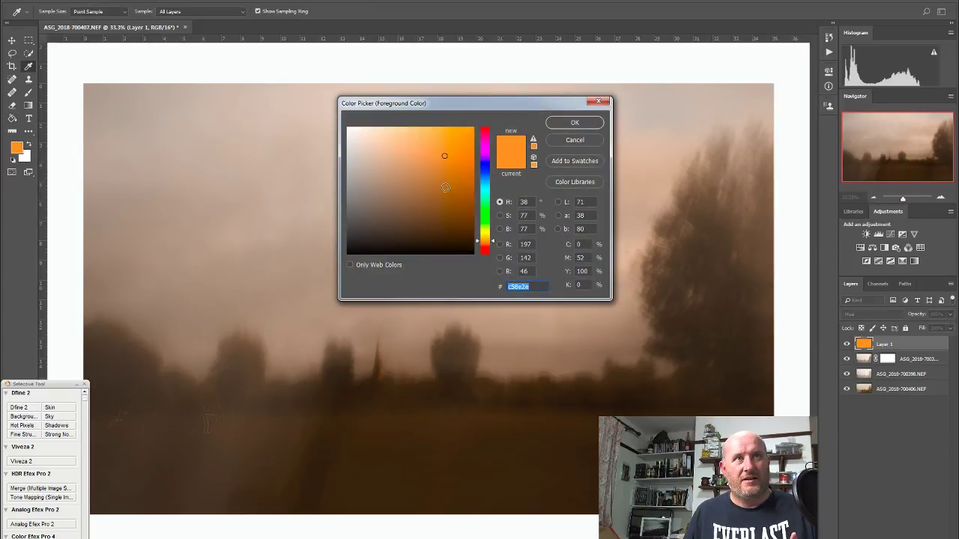
left_click_drag(490, 241, 490, 222)
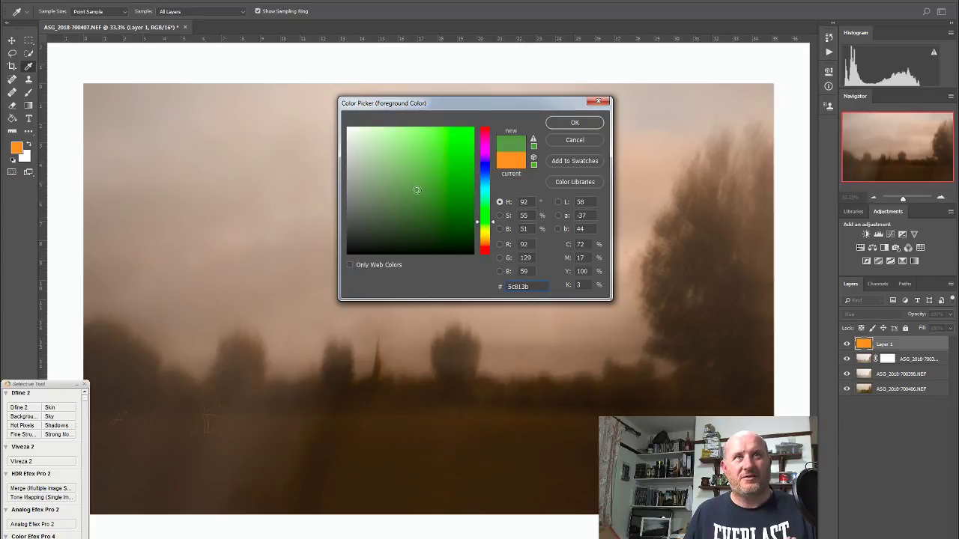
left_click(571, 122)
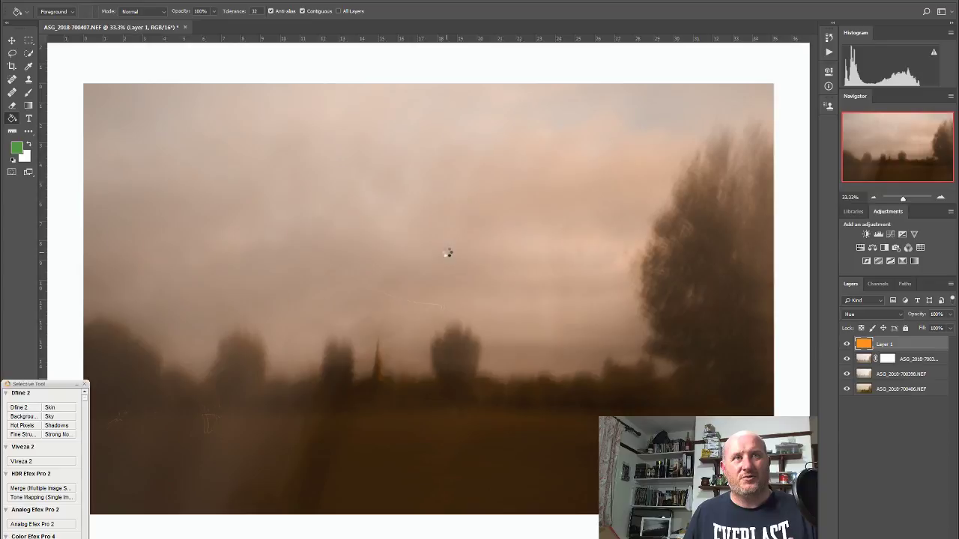
left_click(448, 254)
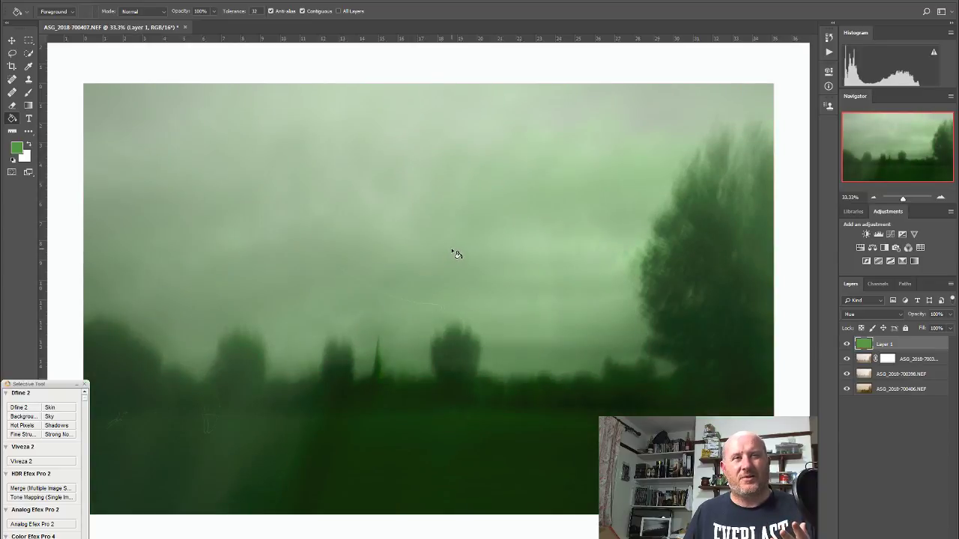
- Change the foreground color to brighter green #7cca37 and refill the Hue layer with it
left_click(17, 148)
left_click(439, 154)
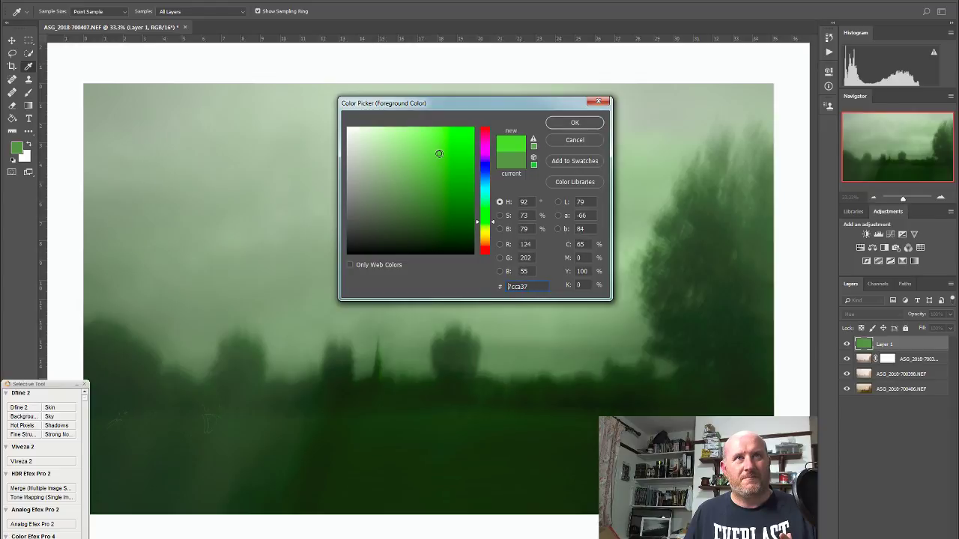
left_click(575, 122)
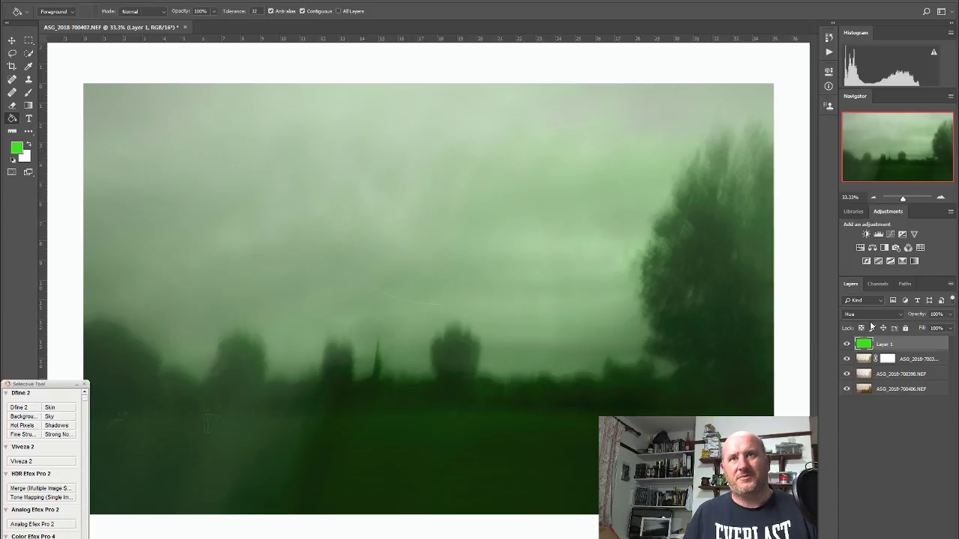
- Shift the foreground color's hue to orange #ca8737 and refill the Hue layer with it
left_click(17, 149)
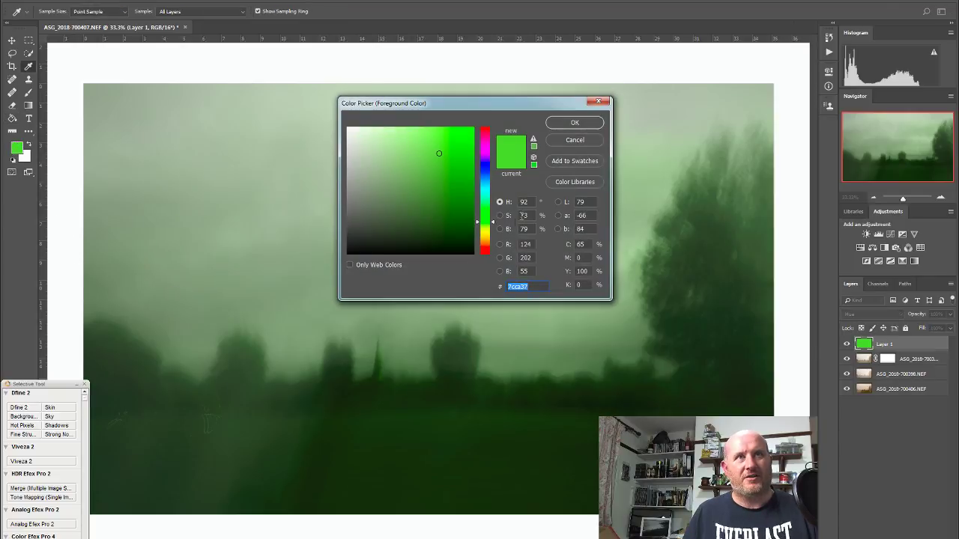
left_click_drag(487, 242, 487, 242)
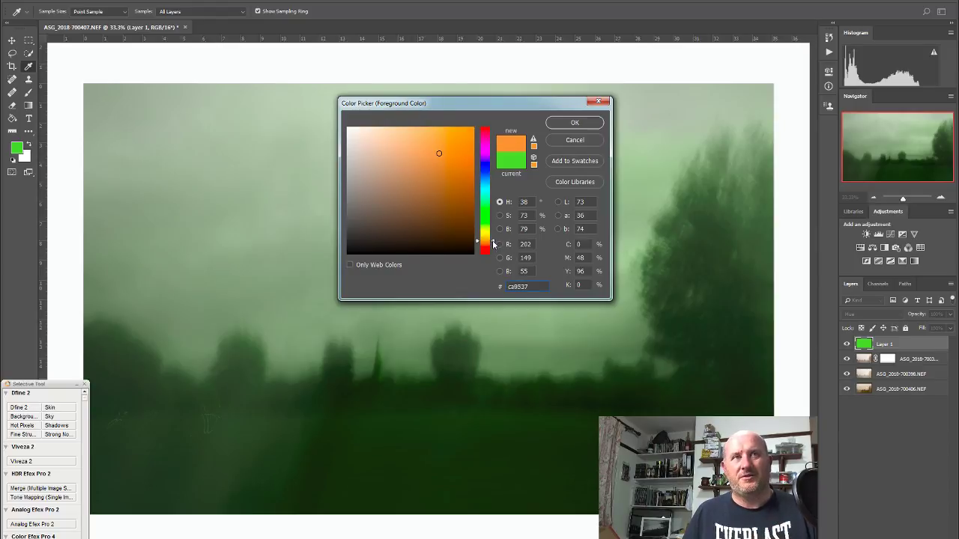
left_click_drag(492, 245, 492, 251)
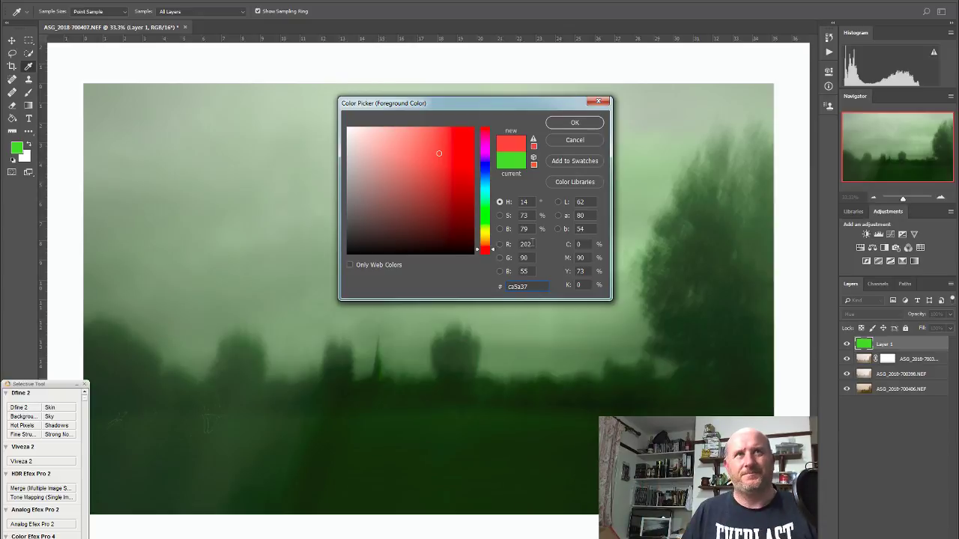
left_click_drag(494, 252, 494, 245)
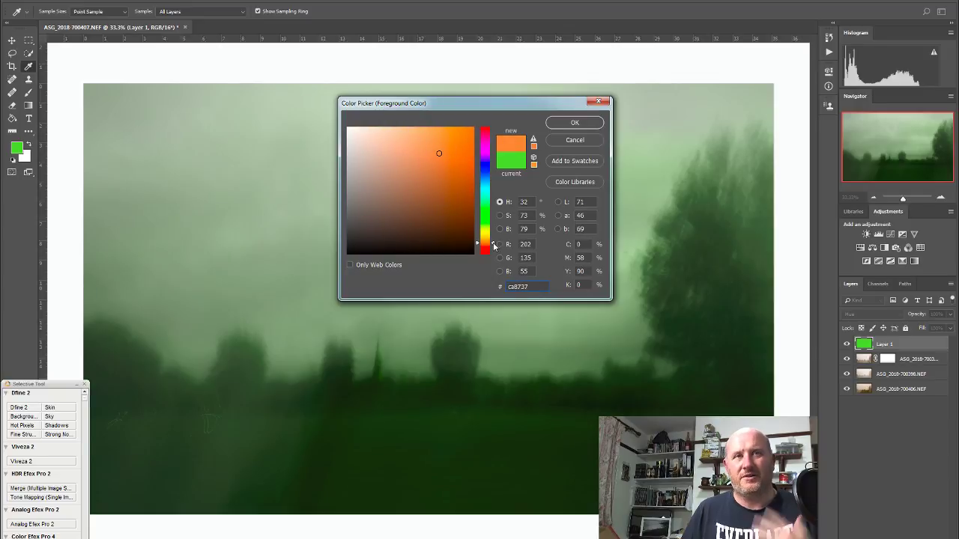
left_click(580, 124)
key("g")
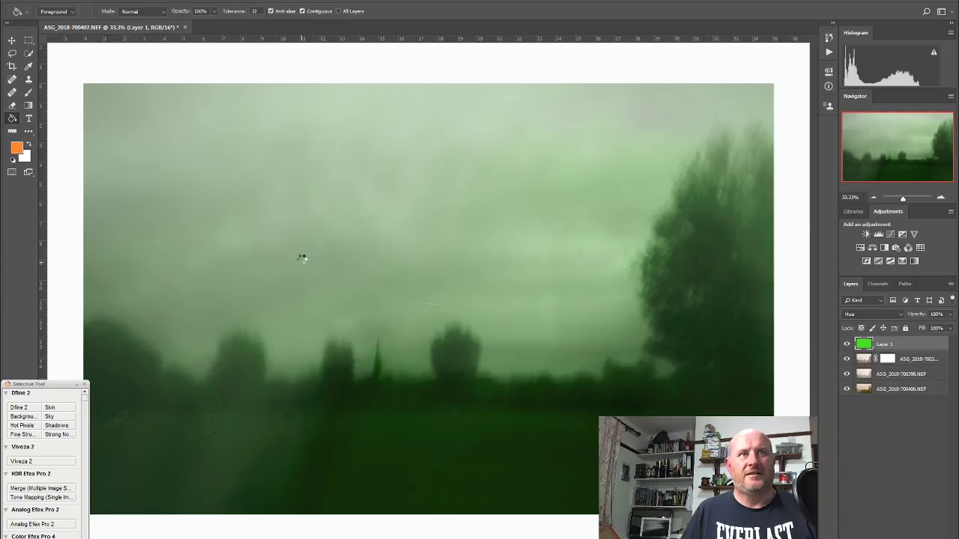
left_click(304, 266)
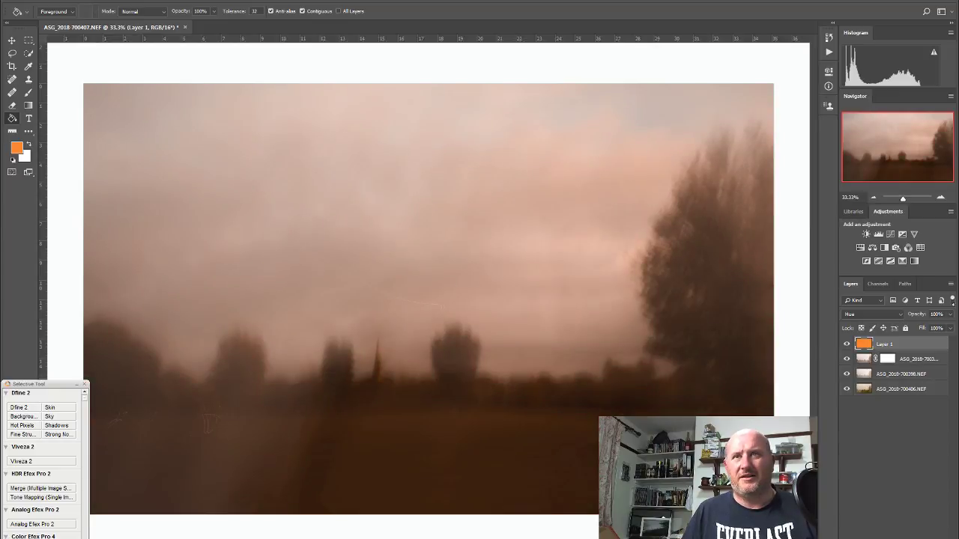
- Hide and show the orange Hue layer to compare the image with and without the tint
left_click(846, 344)
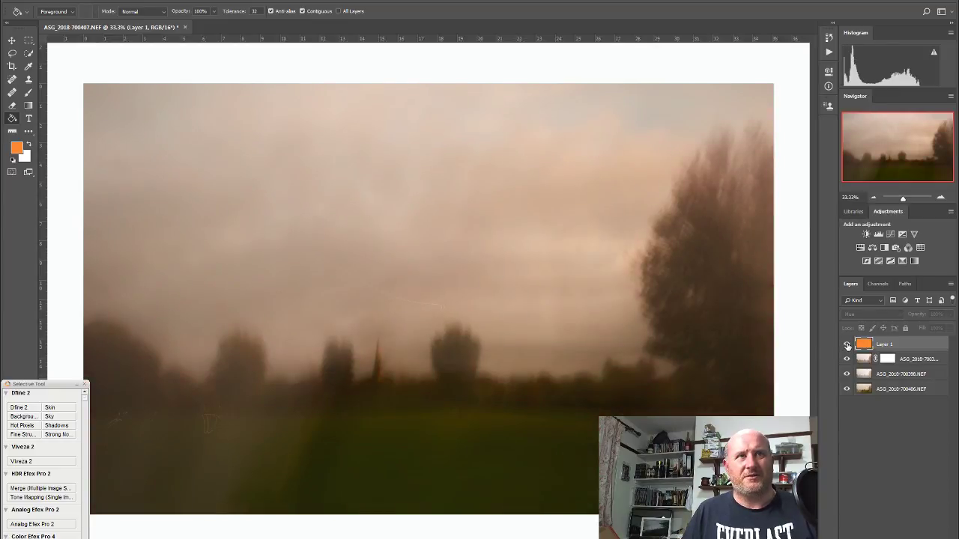
left_click(846, 344)
left_click(846, 344)
left_click(847, 344)
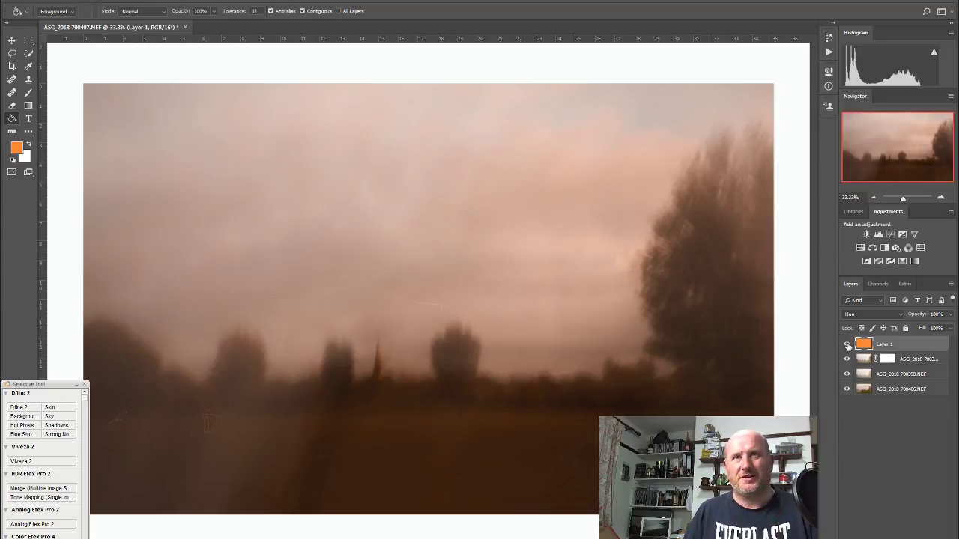
- Toggle the visibility of Layer 1 twice to check how the orange tint affects the field and sky
left_click(847, 344)
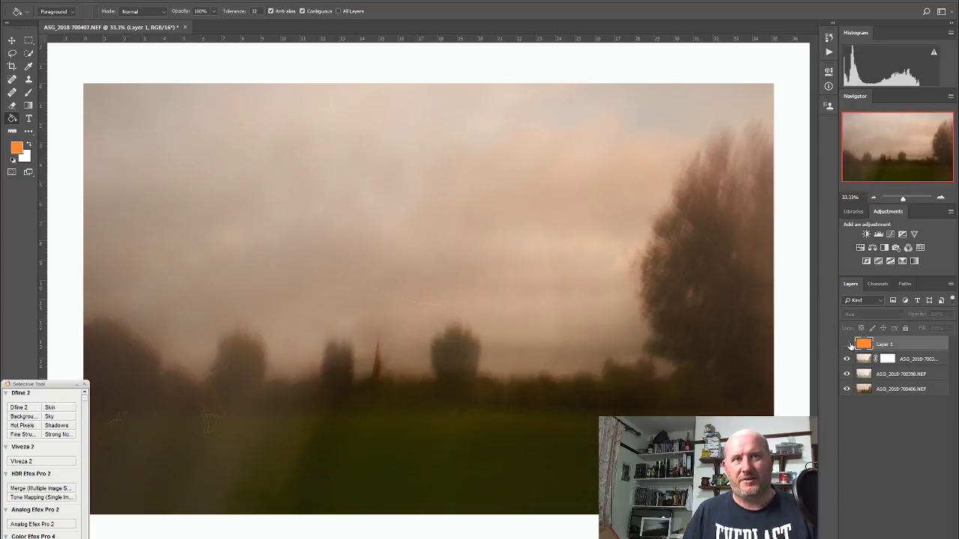
left_click(847, 344)
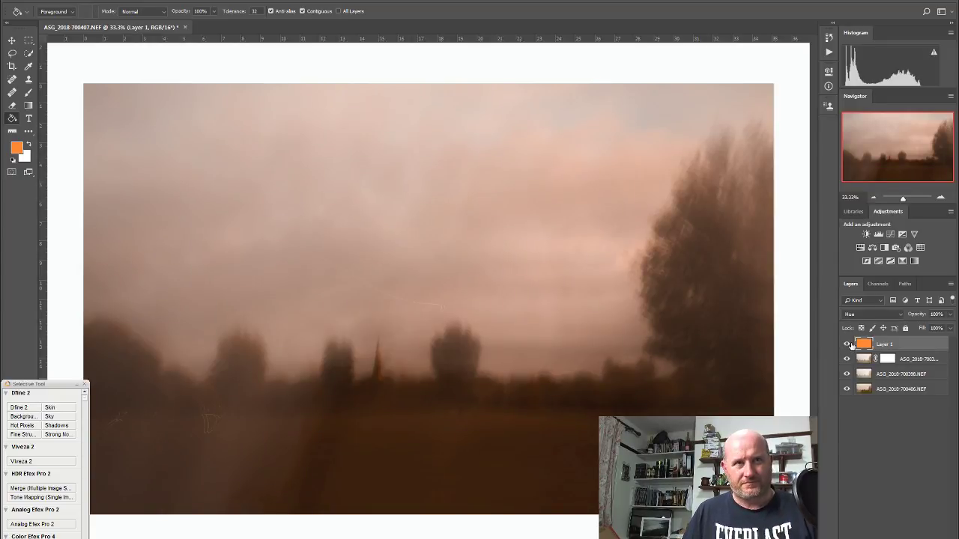
left_click(849, 344)
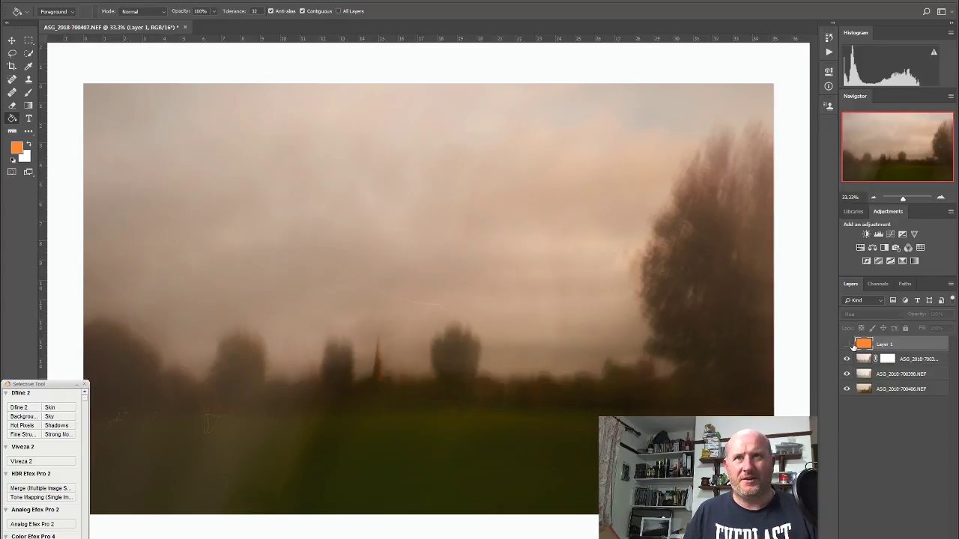
left_click(847, 344)
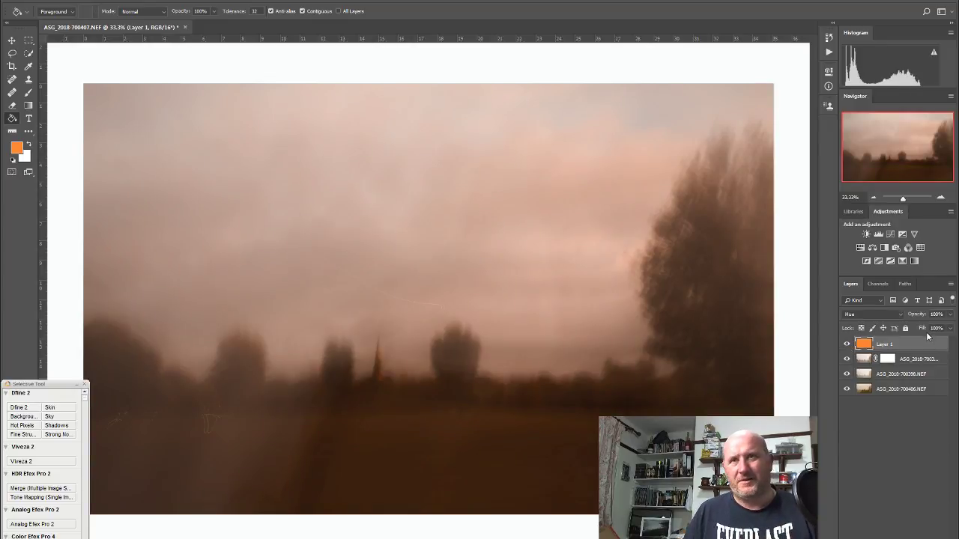
- Set the orange Hue layer's opacity to 30% and toggle its visibility to compare the weaker tint
left_click(950, 328)
left_click_drag(949, 328, 932, 334)
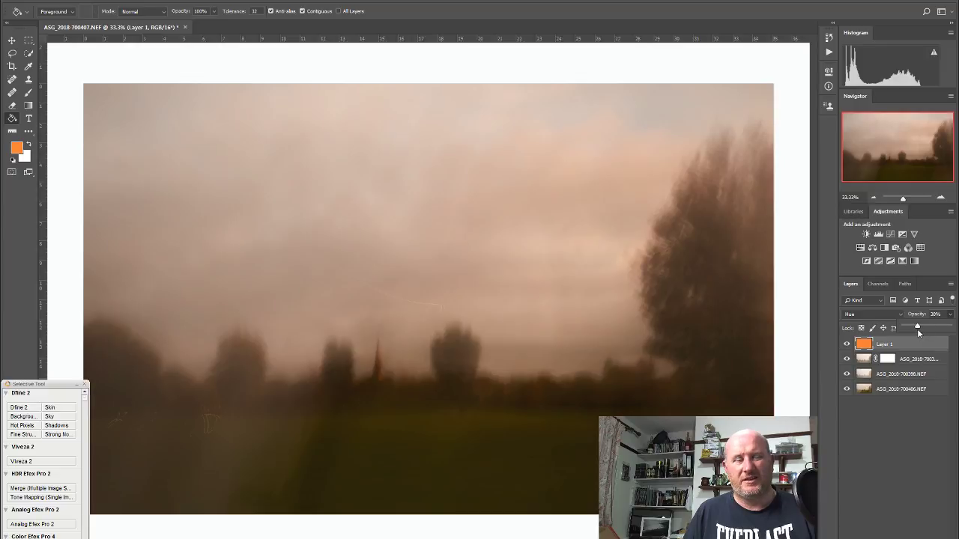
left_click(847, 345)
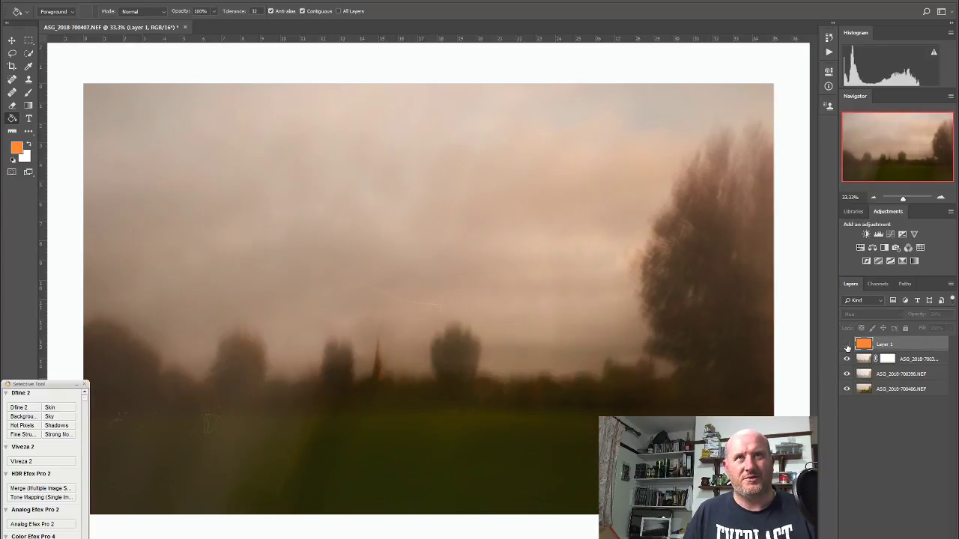
left_click(847, 345)
left_click(847, 345)
left_click(847, 344)
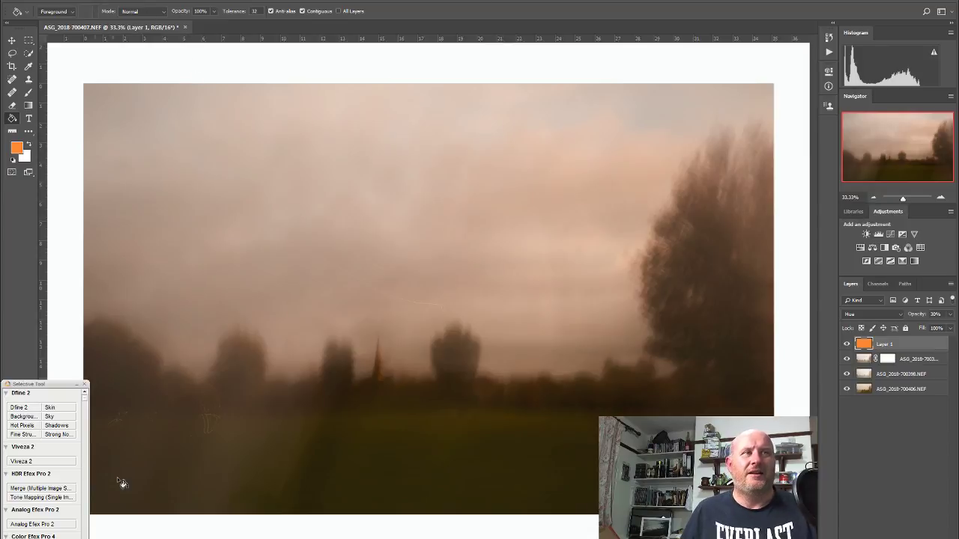
- Open the image in Analog Efex Pro 2, postpone the update, and move the split preview line to show the whole filtered image
left_click(34, 531)
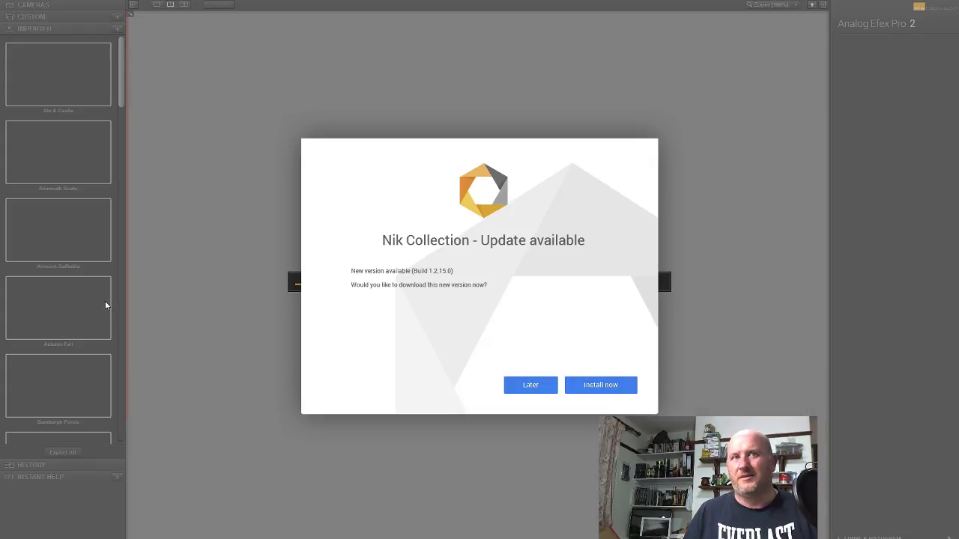
left_click(528, 388)
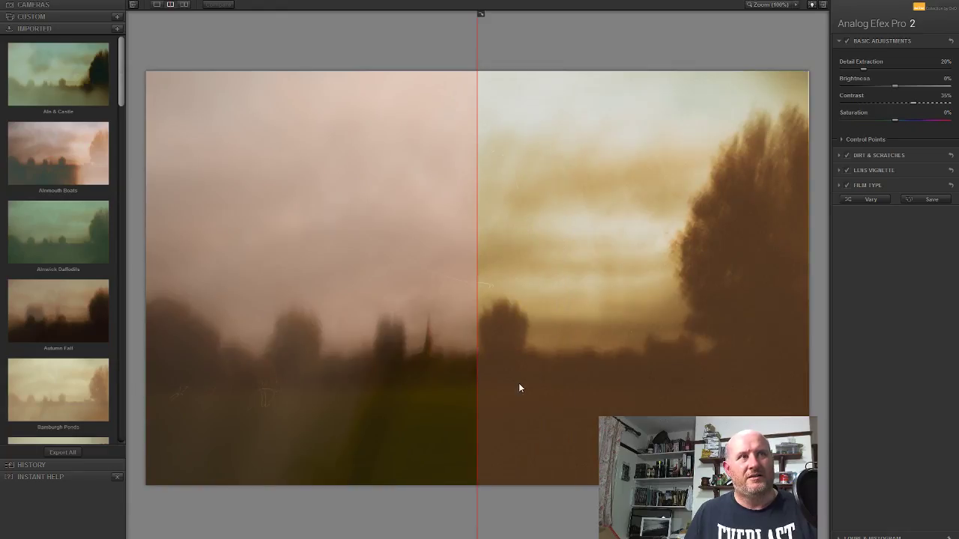
left_click(45, 477)
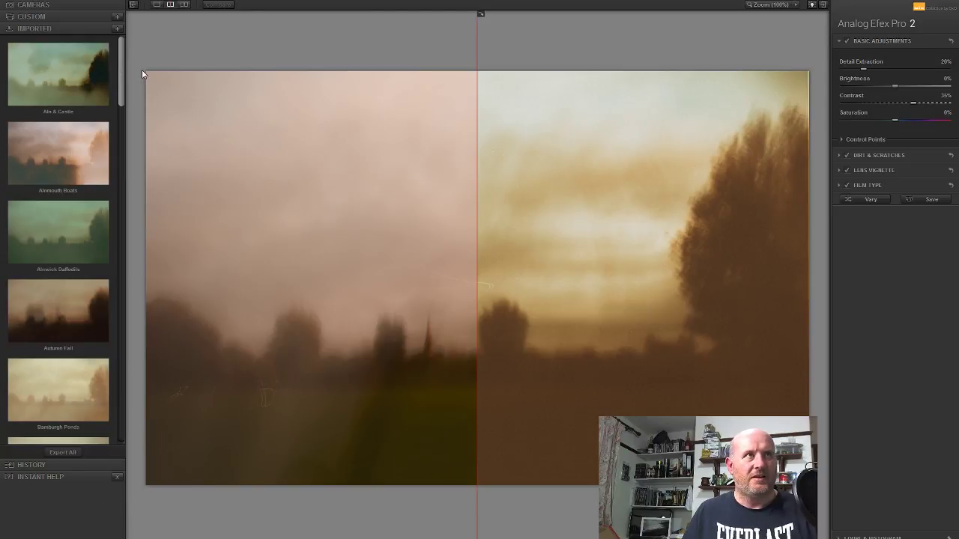
left_click_drag(479, 54, 126, 28)
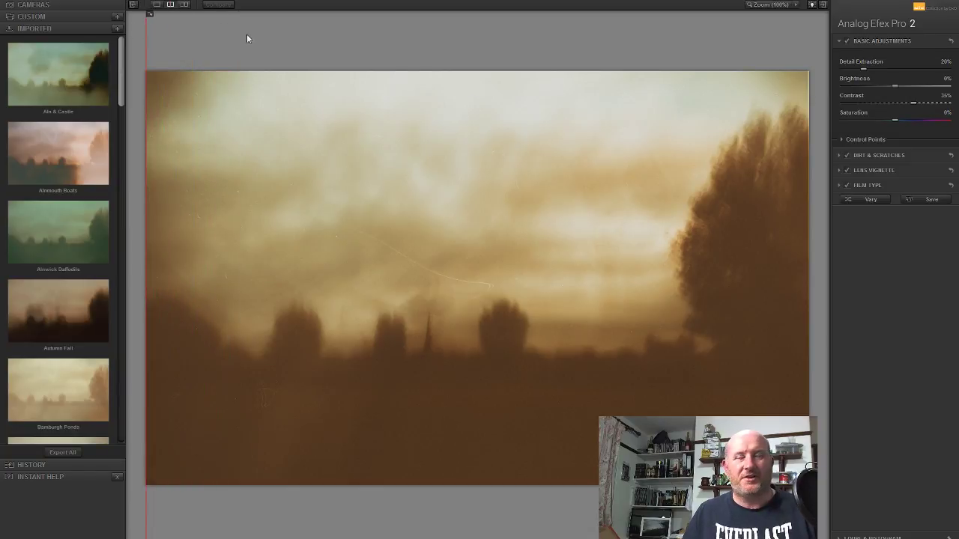
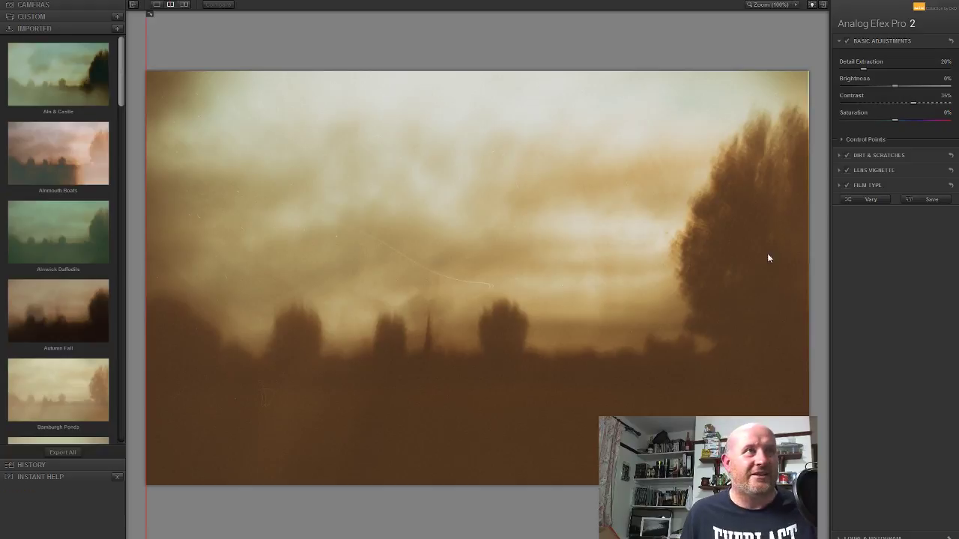
- Browse the imported presets, apply Ridge Trees, and glance at the custom presets before returning to the imported ones
left_click_drag(120, 93, 130, 265)
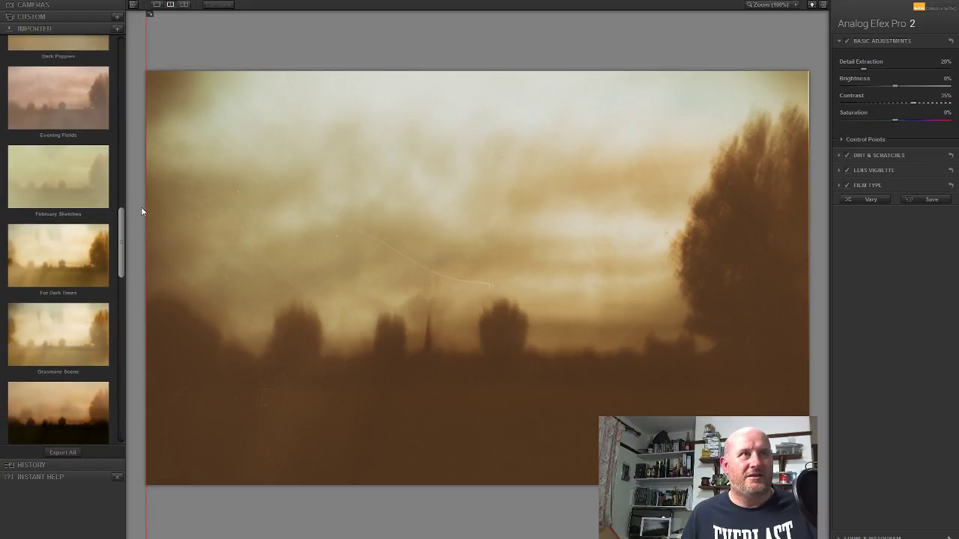
mouse_move(122, 219)
left_mouse_down()
mouse_move(123, 390)
mouse_move(148, 22)
left_mouse_up()
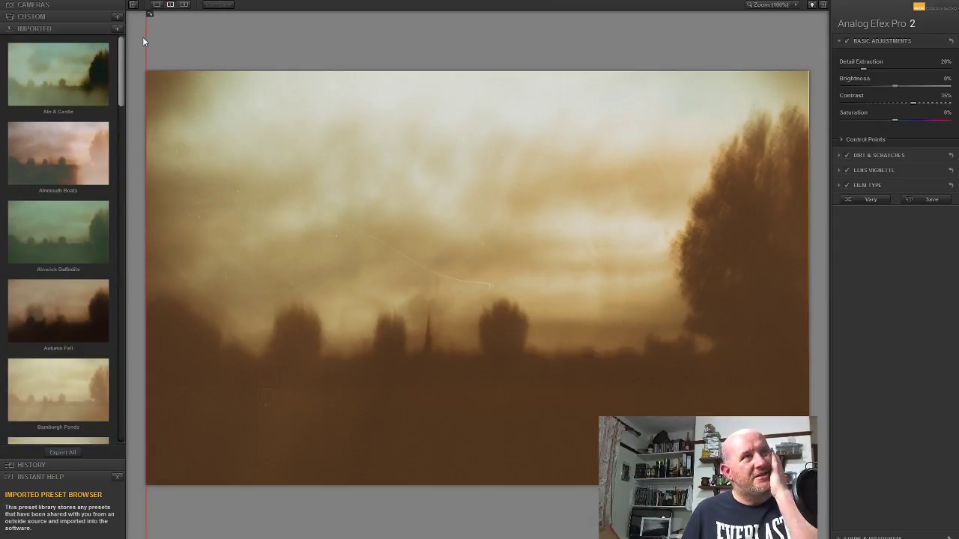
left_click_drag(142, 46, 122, 273)
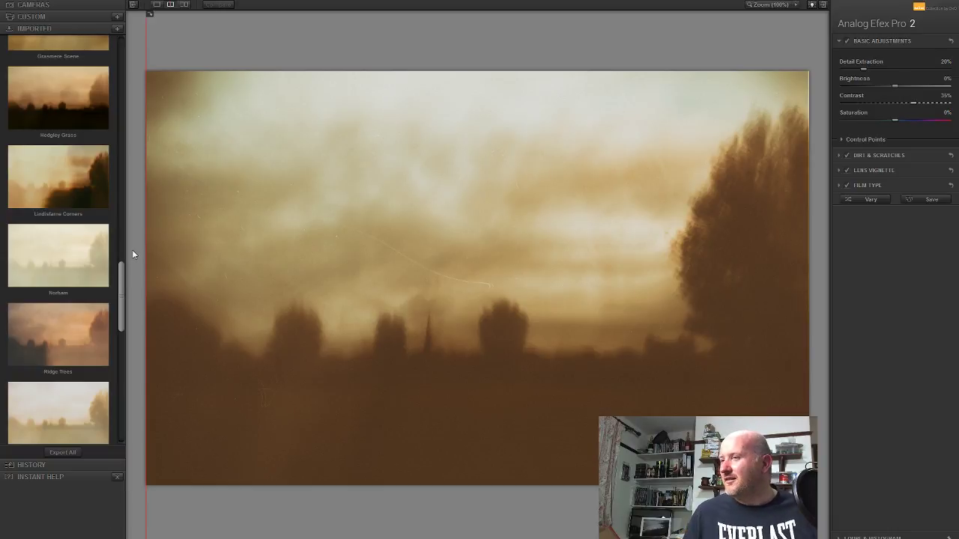
left_click(89, 331)
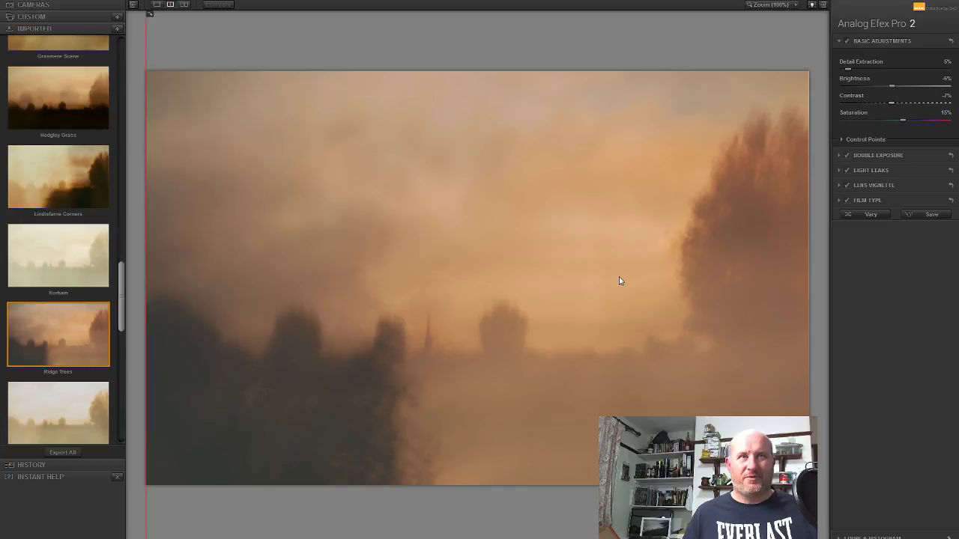
left_click(37, 16)
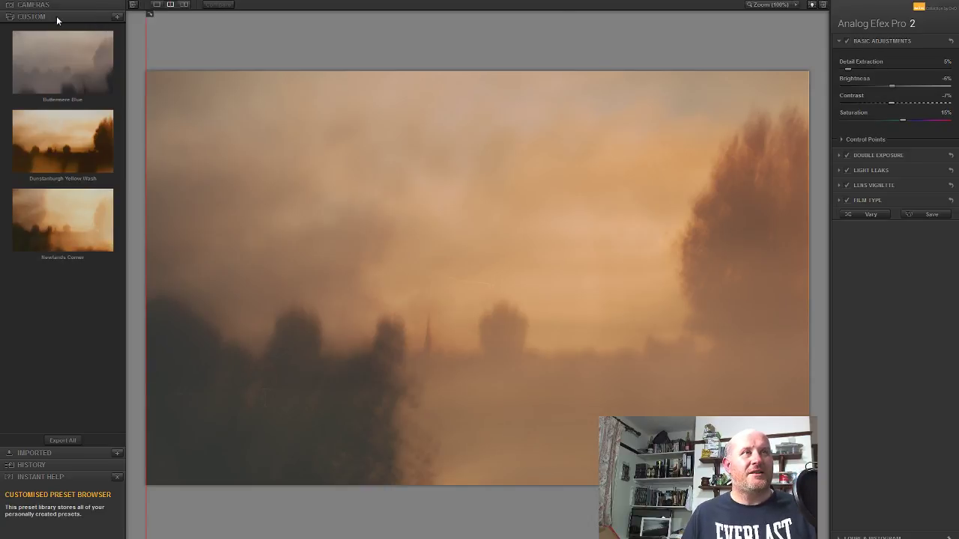
left_click(45, 452)
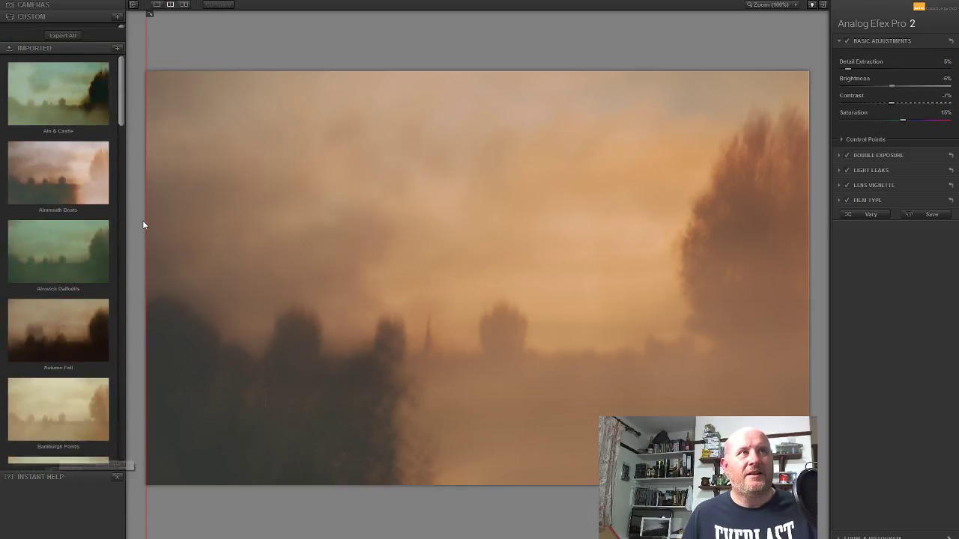
- Enlarge the Double Exposure overlay frame and move its centre to the area just above the horizon near the large tree
left_click(882, 157)
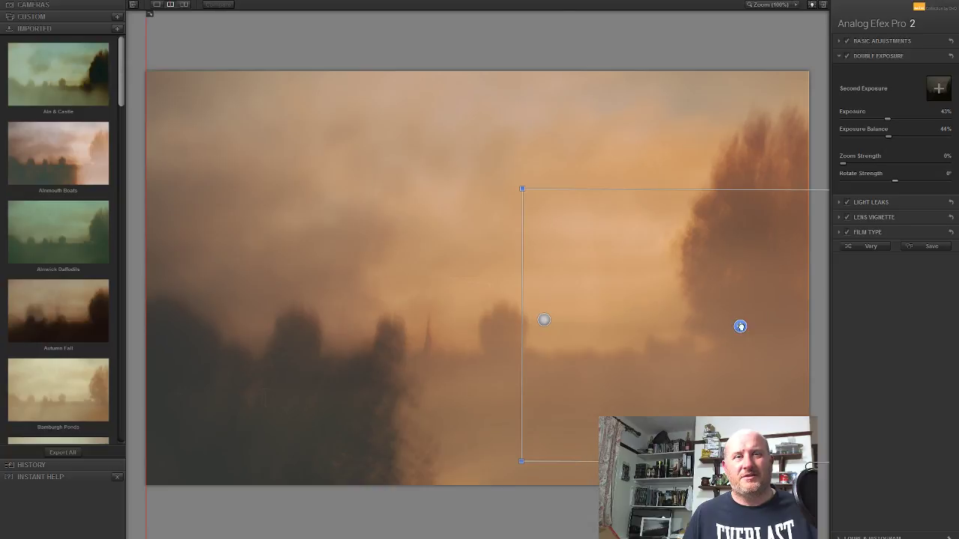
left_click_drag(740, 326, 382, 431)
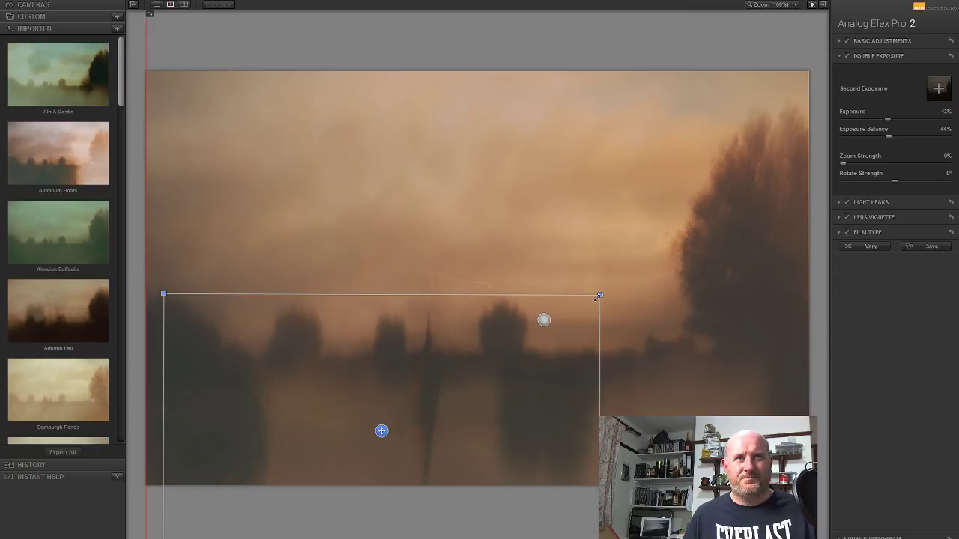
left_click_drag(596, 297, 646, 265)
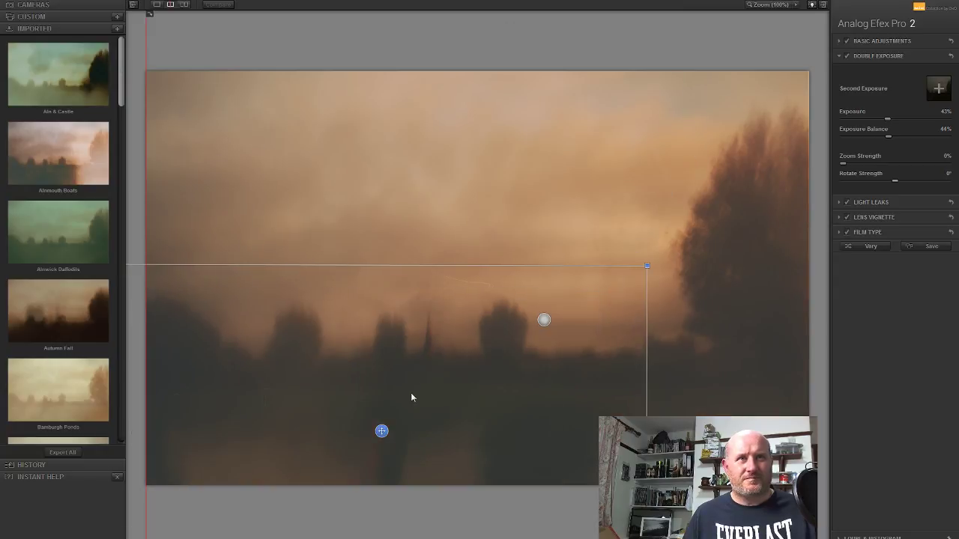
left_click_drag(381, 432, 656, 365)
left_click_drag(654, 364, 654, 362)
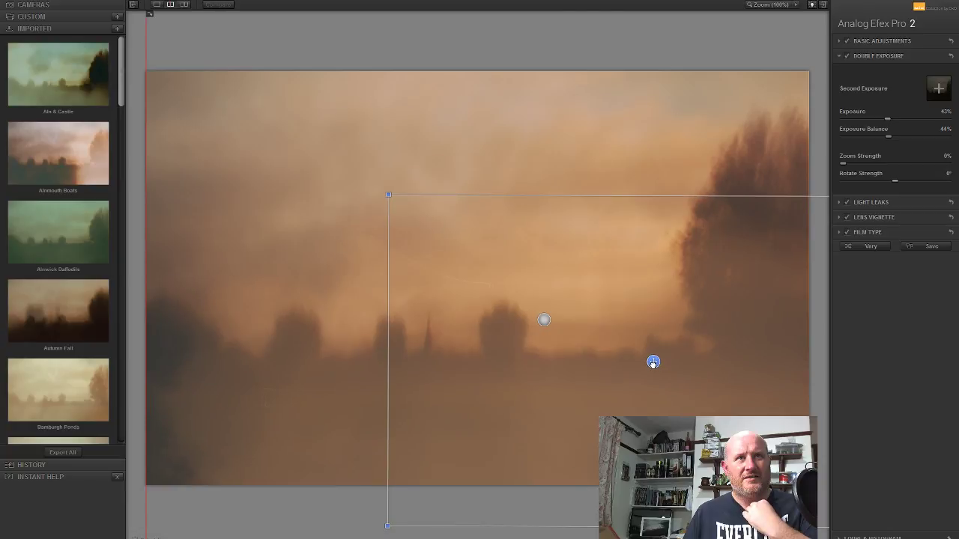
- Rotate the Double Exposure overlay frame counterclockwise and move it up into the sky beside the large tree
left_click_drag(401, 116, 293, 254)
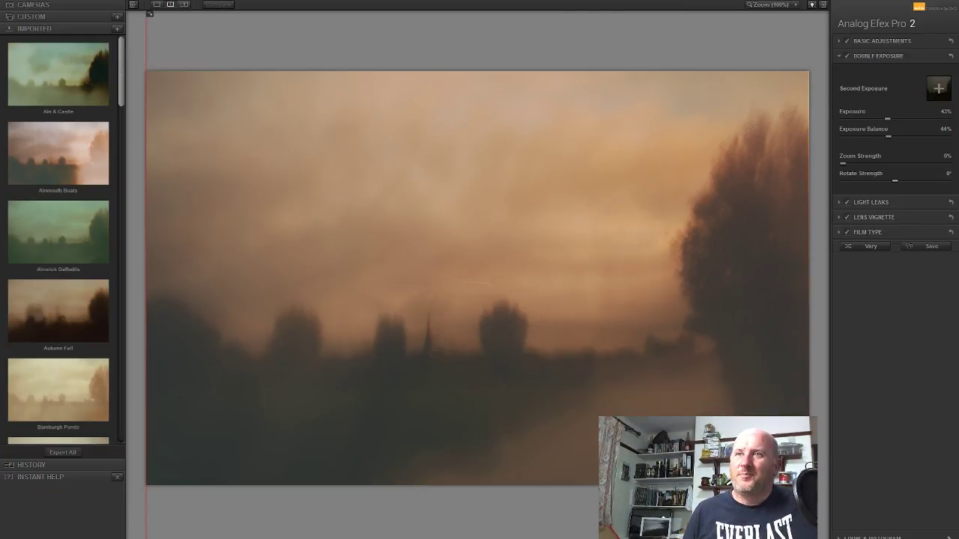
mouse_move(215, 375)
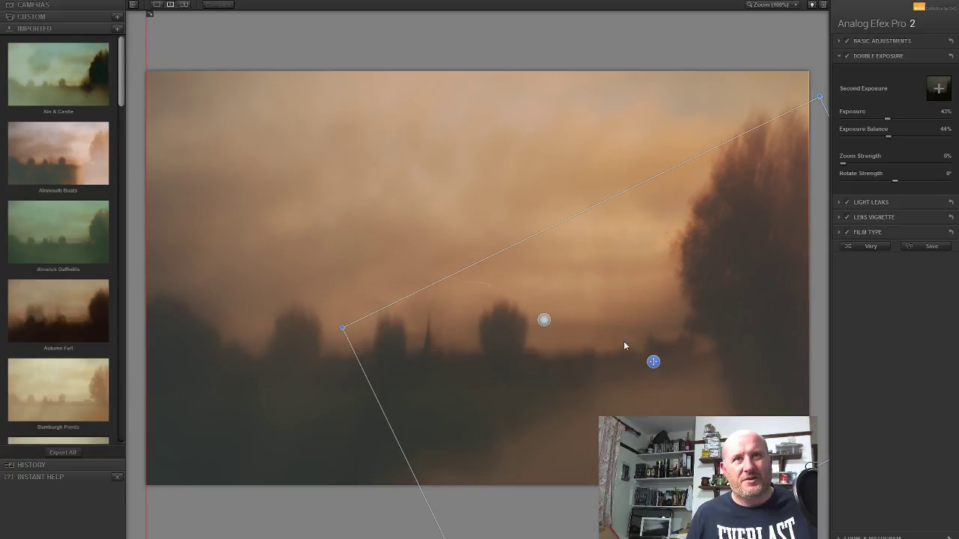
left_click_drag(651, 363, 645, 218)
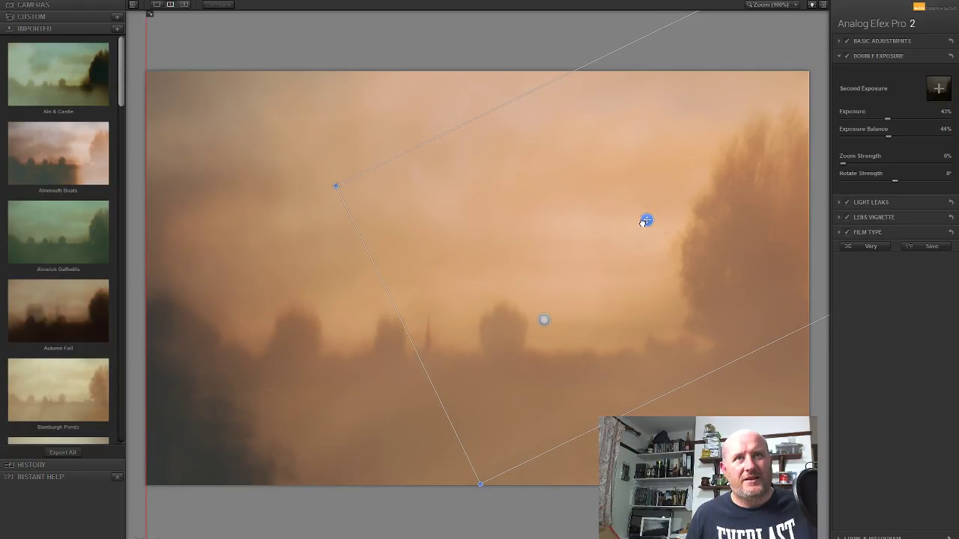
- Set the Double Exposure's Exposure to 40%, Exposure Balance to 37% and Rotate Strength to -148°
left_click(889, 120)
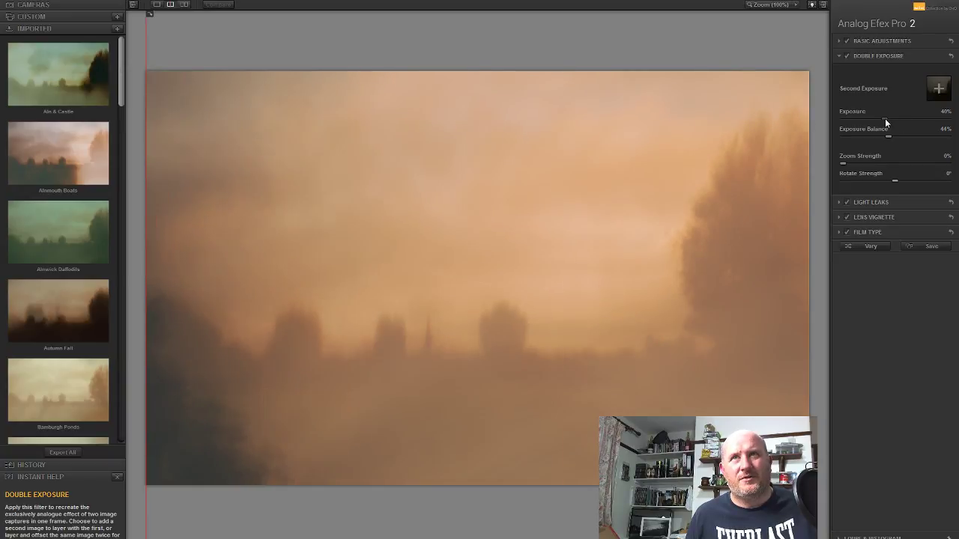
left_click(868, 40)
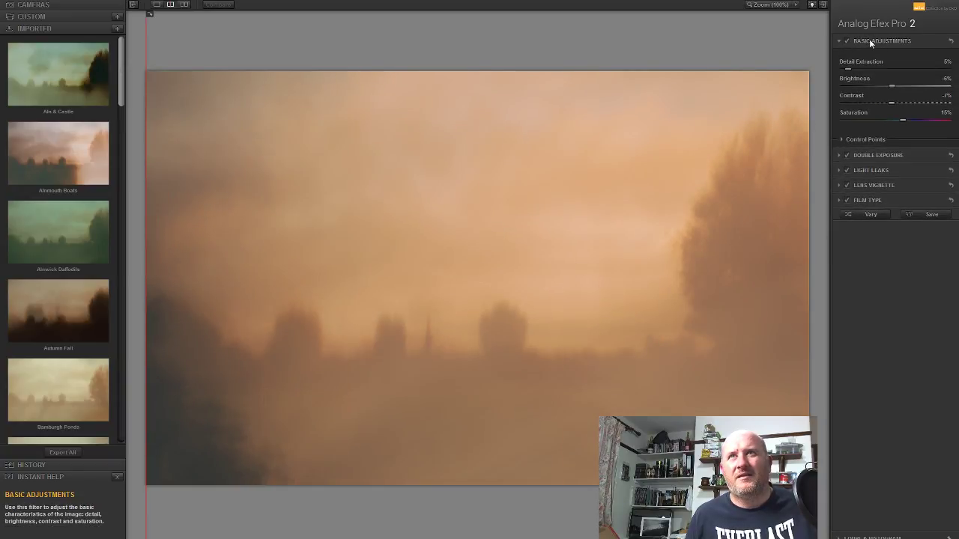
left_click(869, 41)
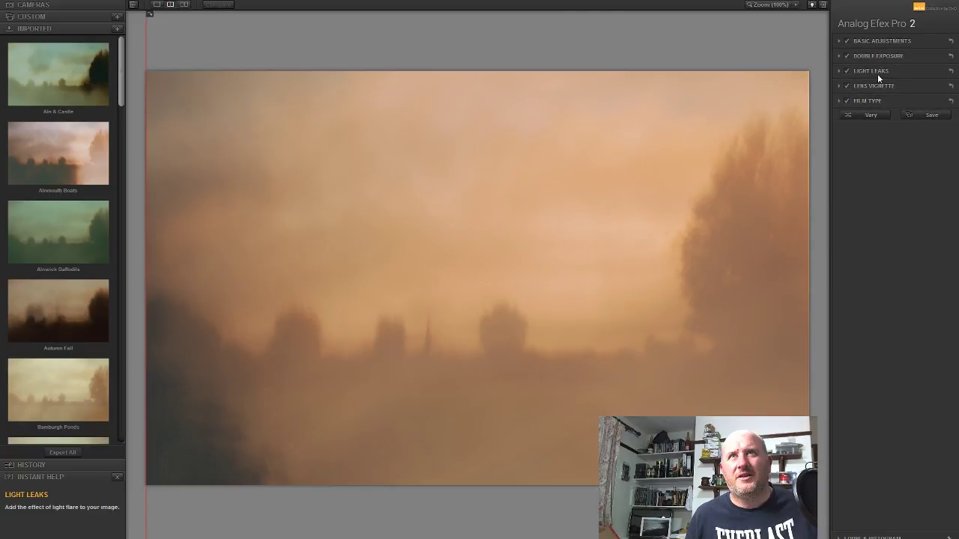
left_click(881, 55)
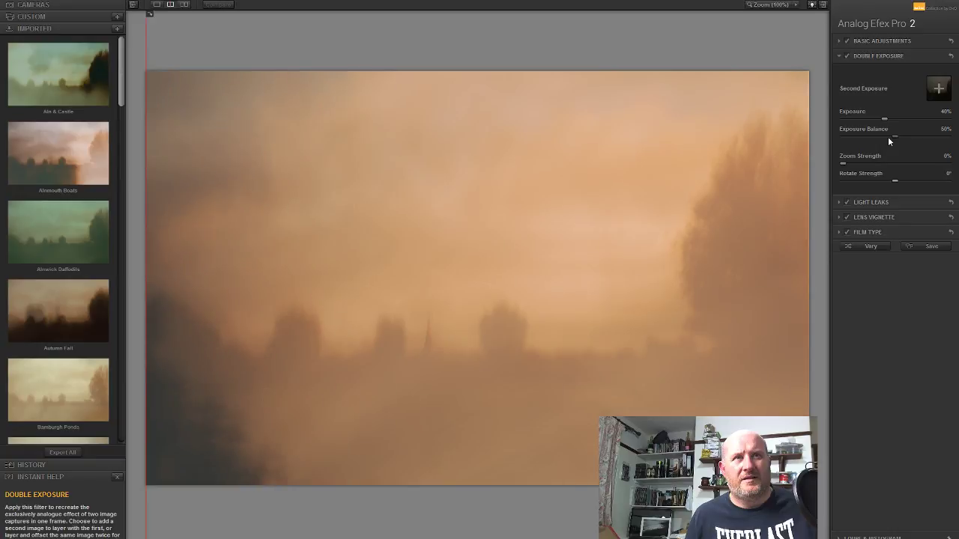
left_click_drag(888, 137, 881, 137)
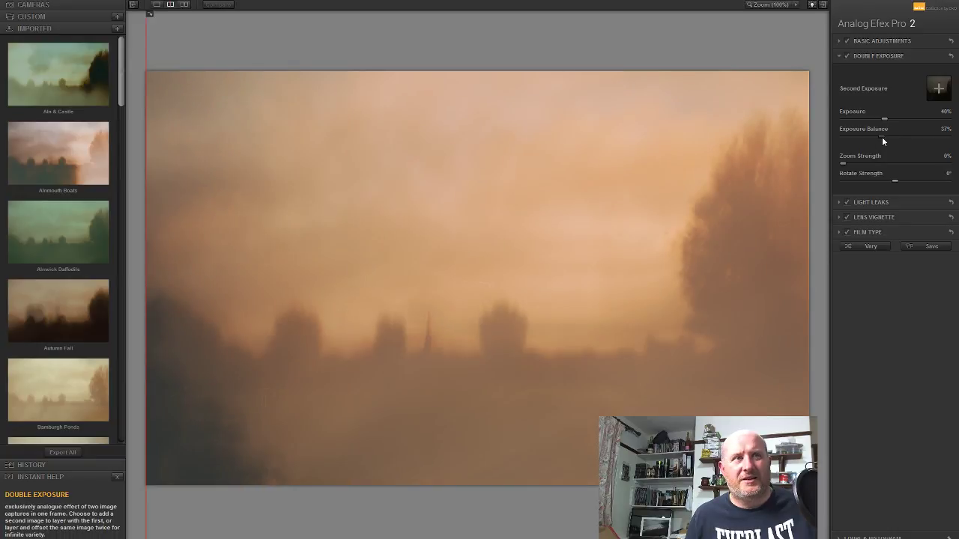
mouse_move(193, 413)
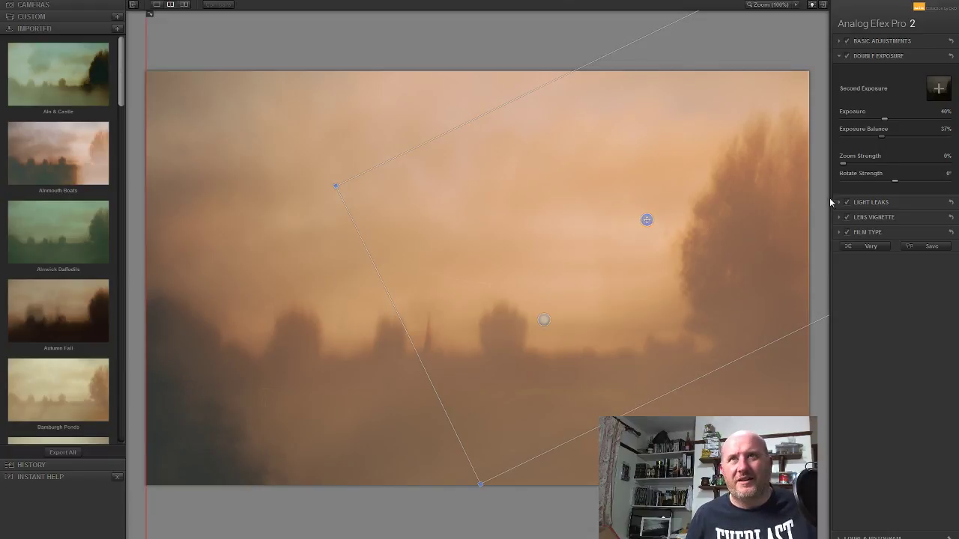
left_click(874, 181)
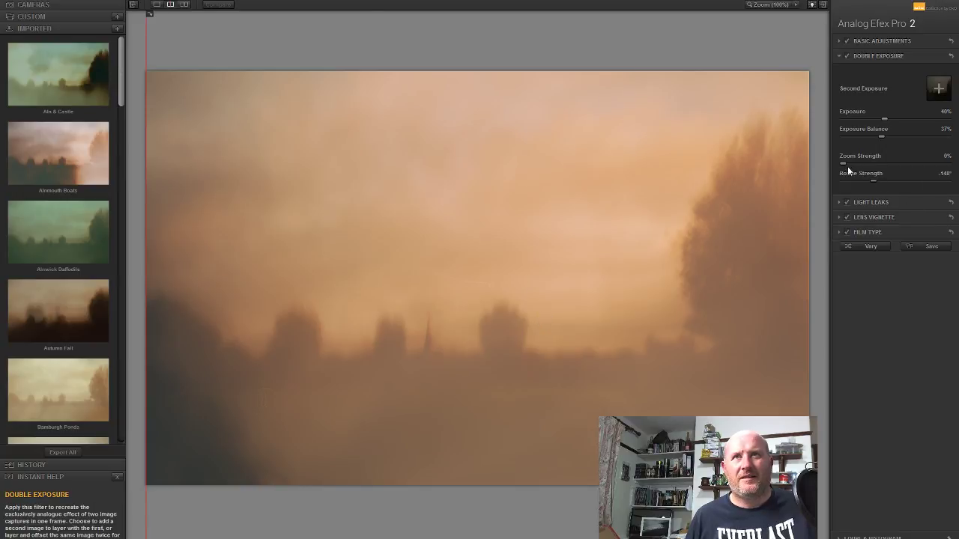
- Shift the Film Type toward Faded and reduce its Strength to 62%
left_click(871, 232)
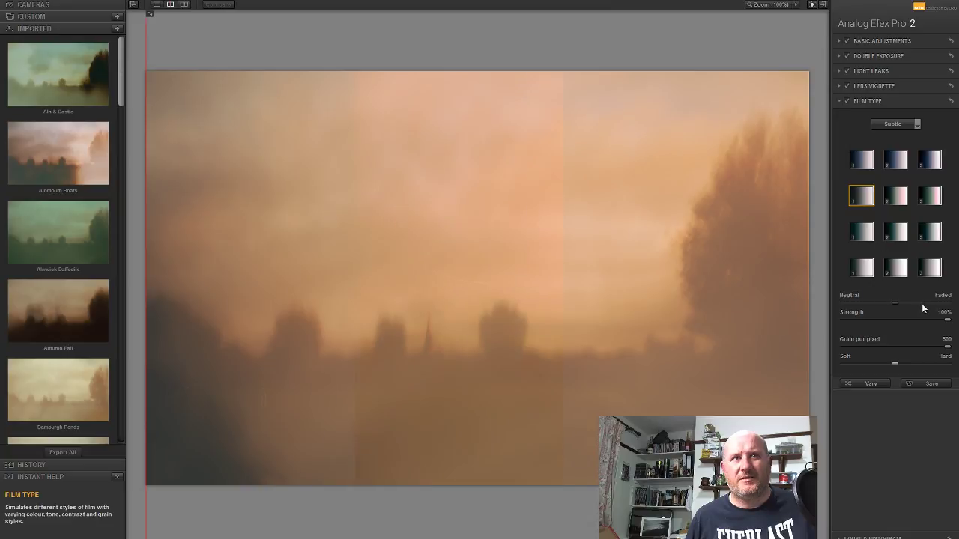
left_click_drag(921, 302, 927, 302)
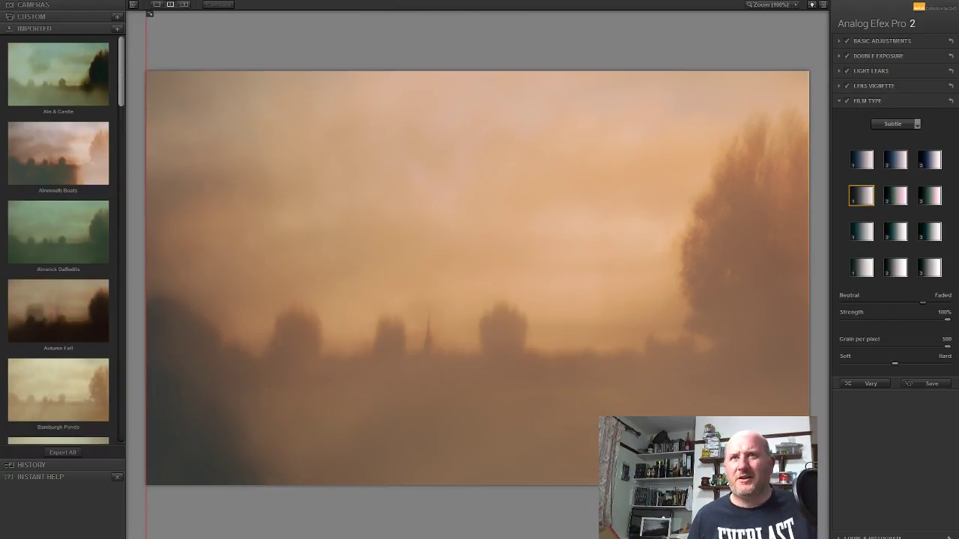
double_click(948, 321)
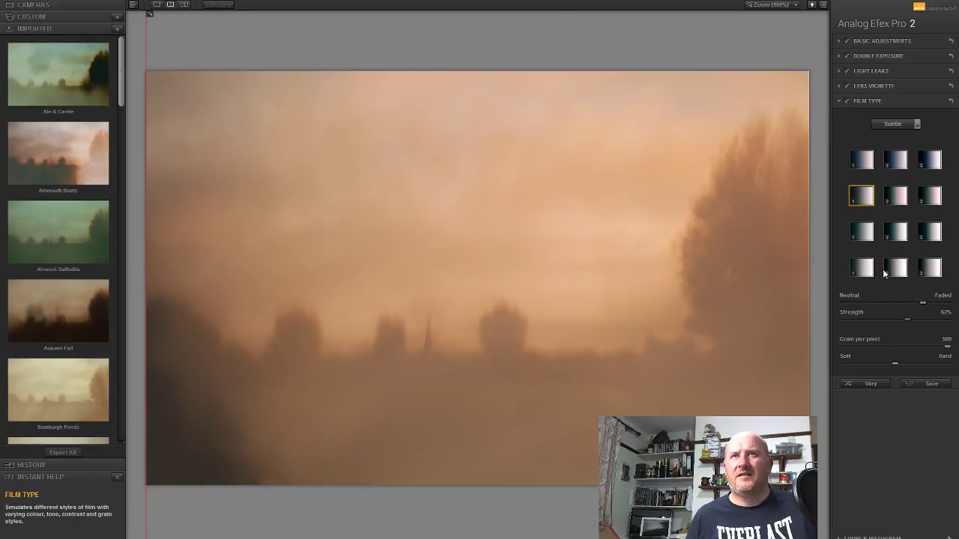
- Make the Lens Vignette fully circular, centre it just below the horizon under the spire, and apply the filter
left_click(846, 87)
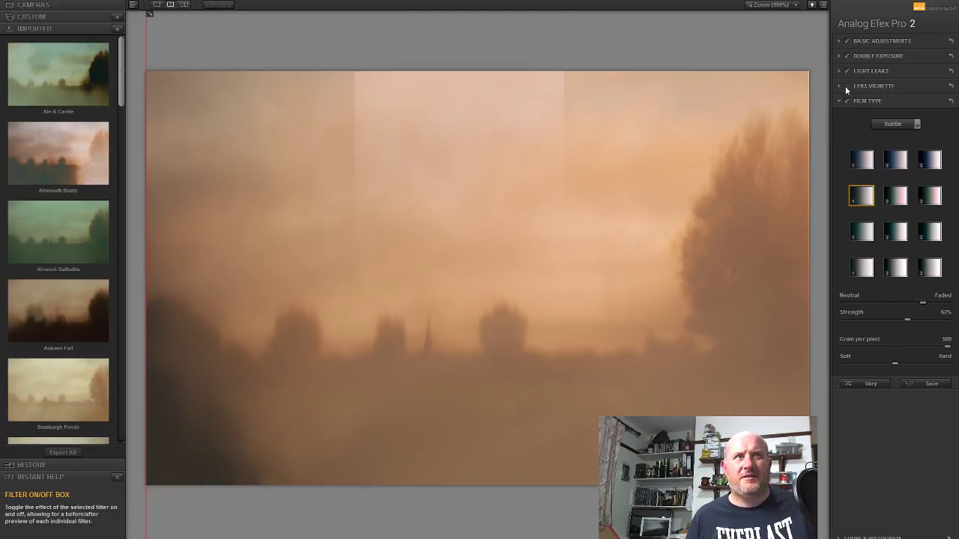
left_click(845, 86)
left_click(840, 86)
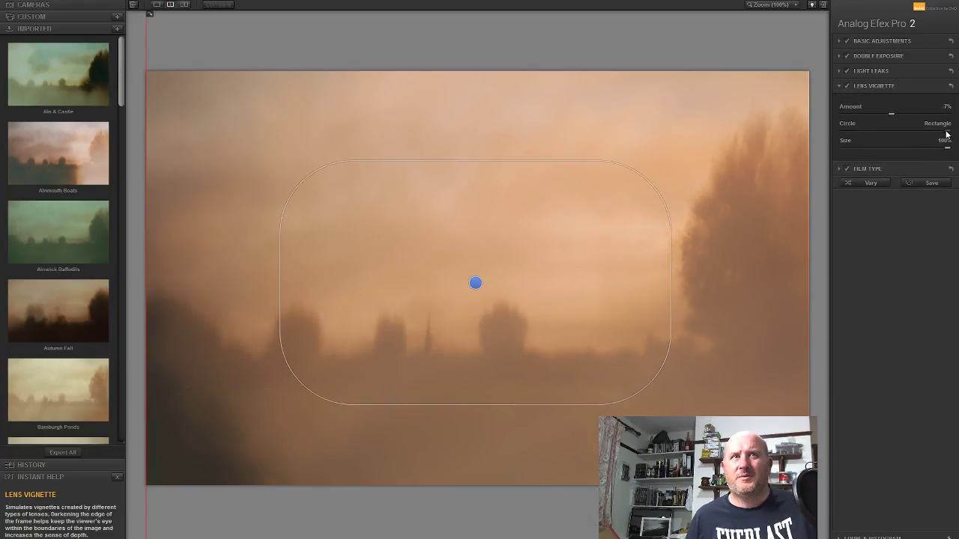
left_click_drag(946, 127, 842, 130)
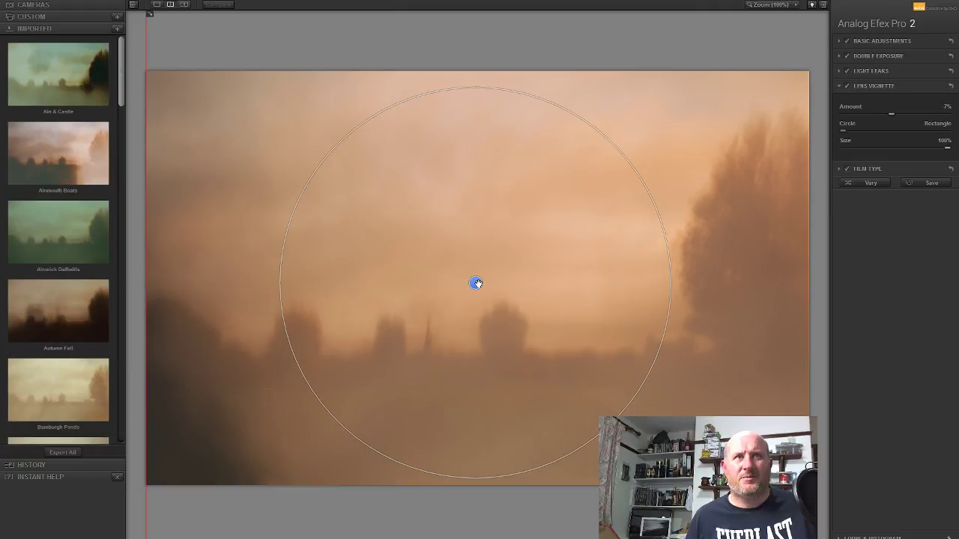
left_click_drag(474, 283, 437, 371)
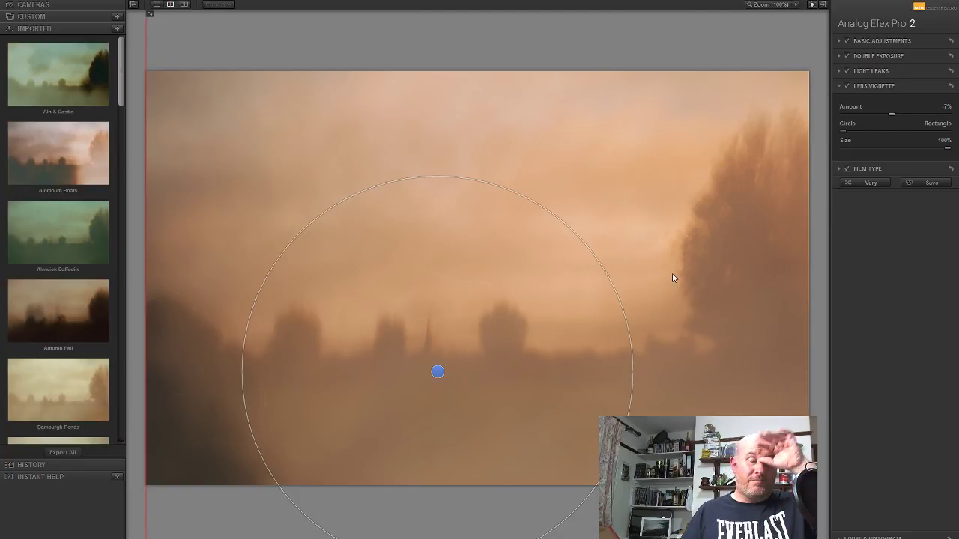
left_click(928, 538)
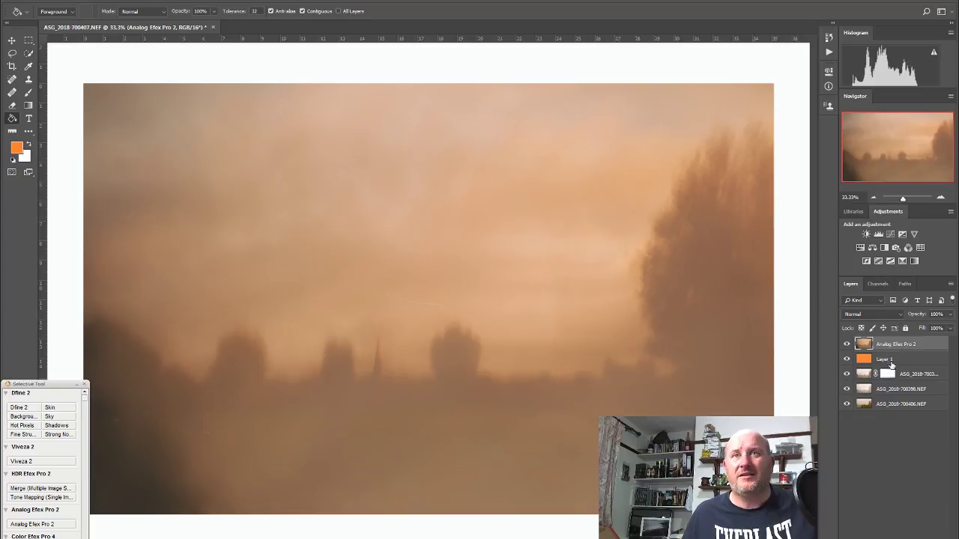
- Reopen Analog Efex Pro 2 on the filtered layer and browse the imported presets for a second look
left_click(47, 524)
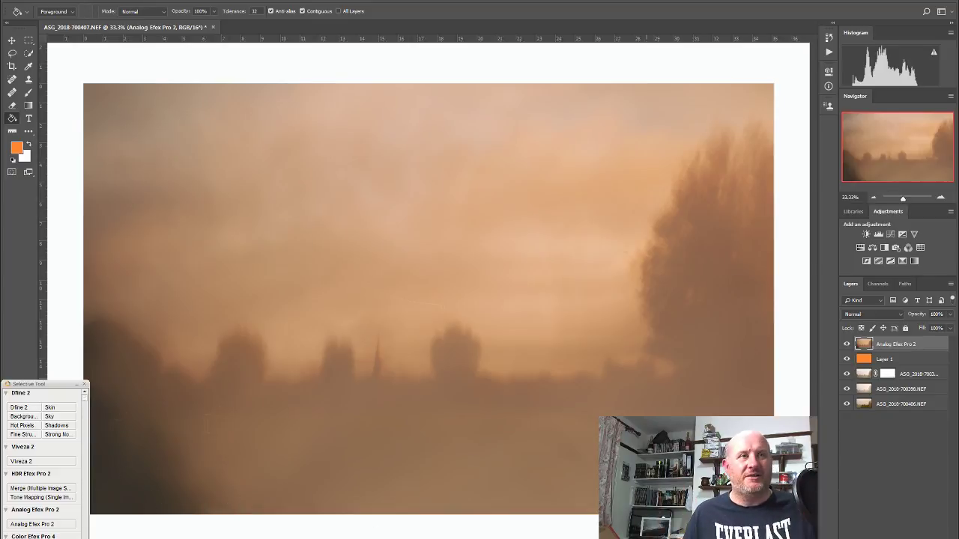
left_click(36, 524)
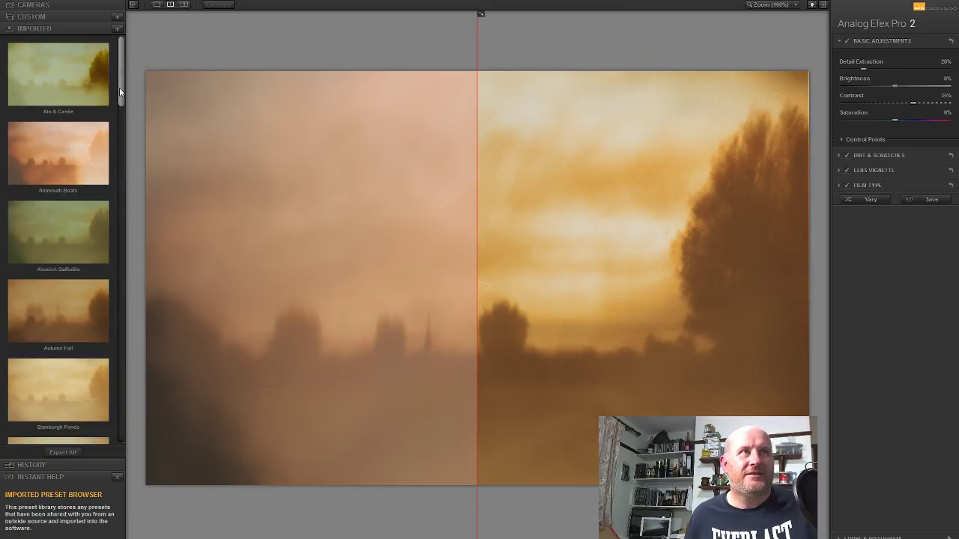
left_click_drag(119, 81, 161, 192)
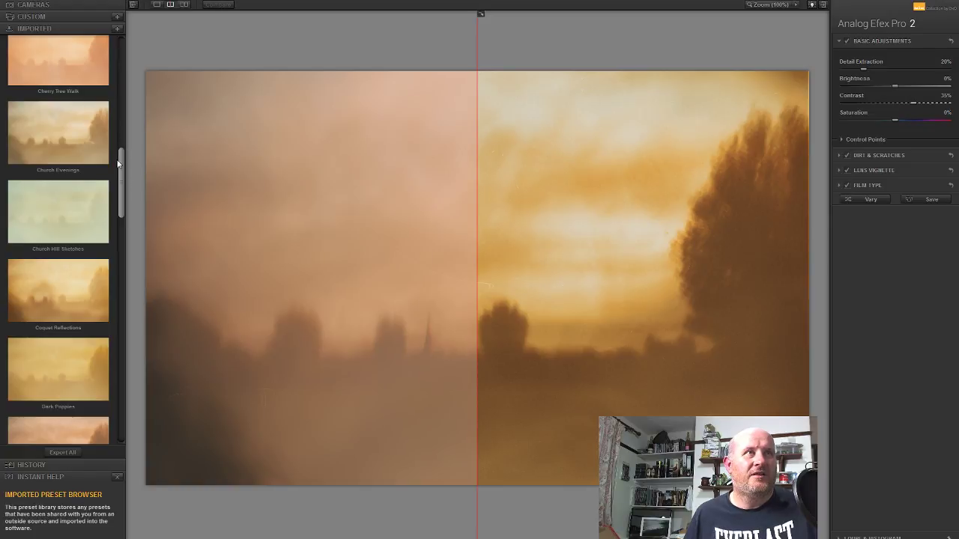
- Switch from the imported presets to the Camera Kit and remove its Dirt & Scratches and Film Type filters
left_click_drag(118, 163, 128, 27)
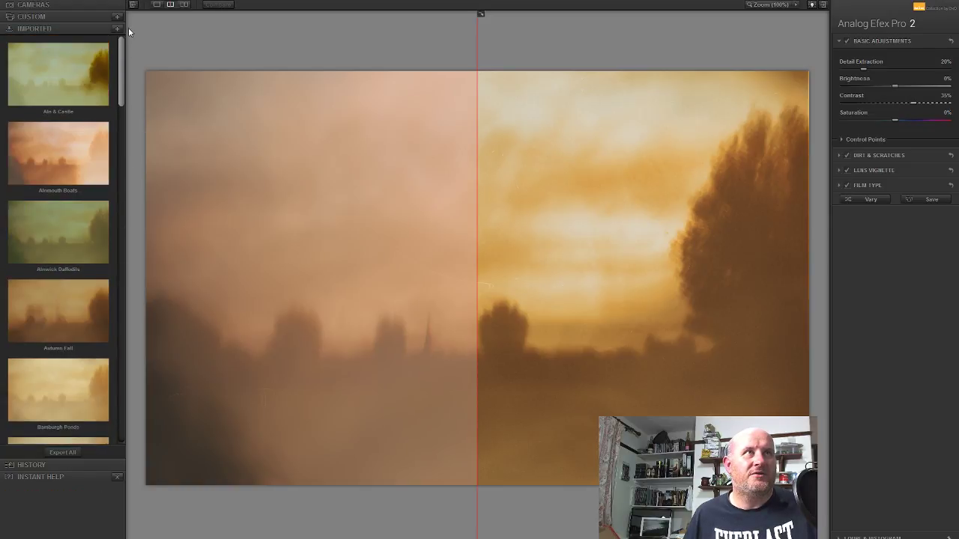
left_click(61, 5)
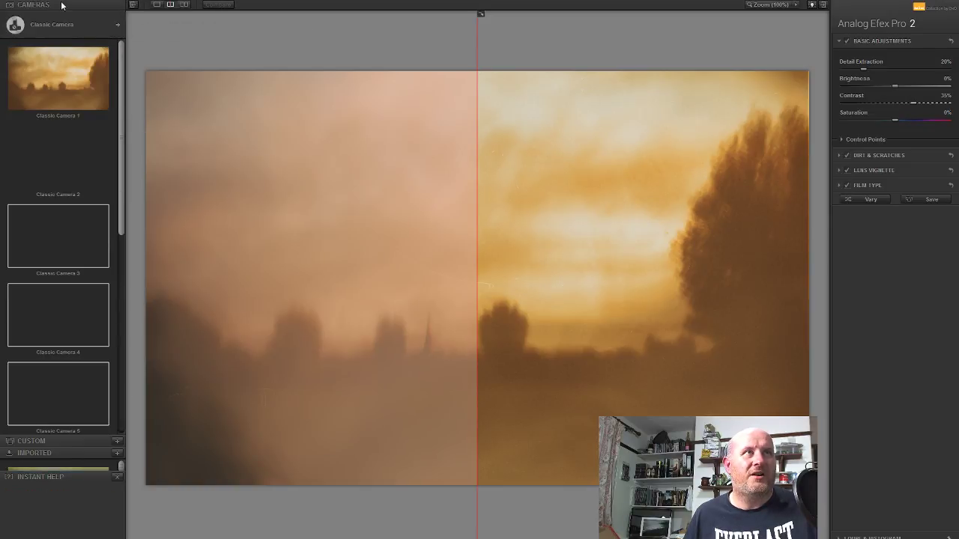
left_click(117, 26)
left_click(304, 274)
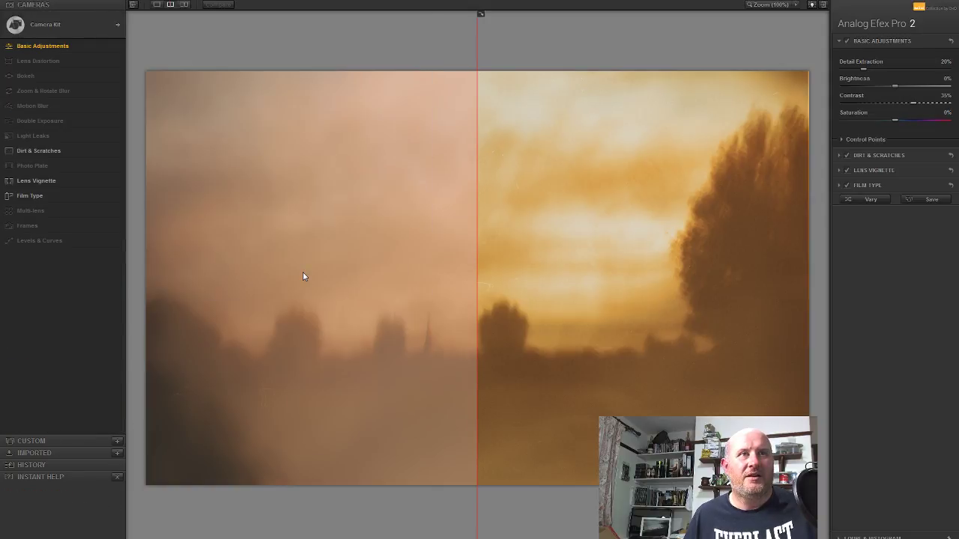
left_click(114, 150)
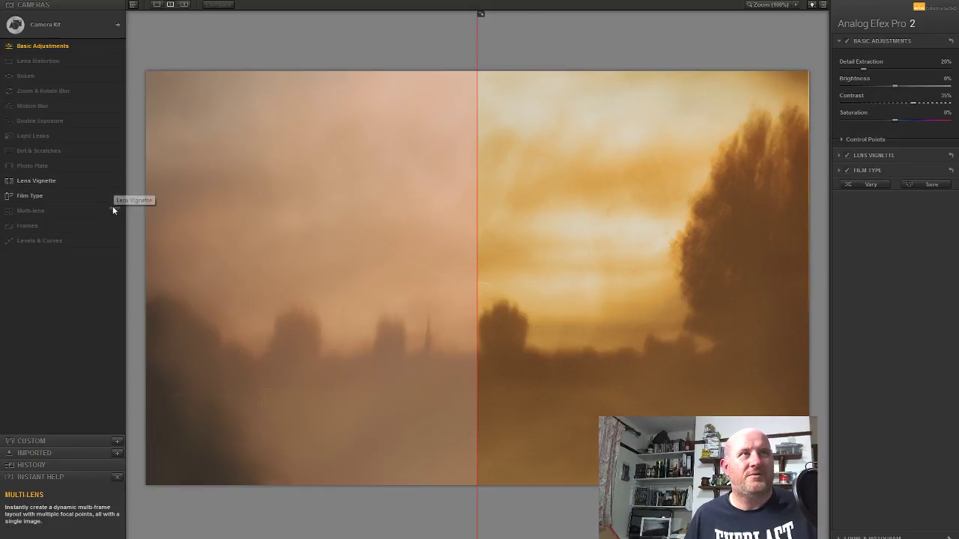
left_click(114, 196)
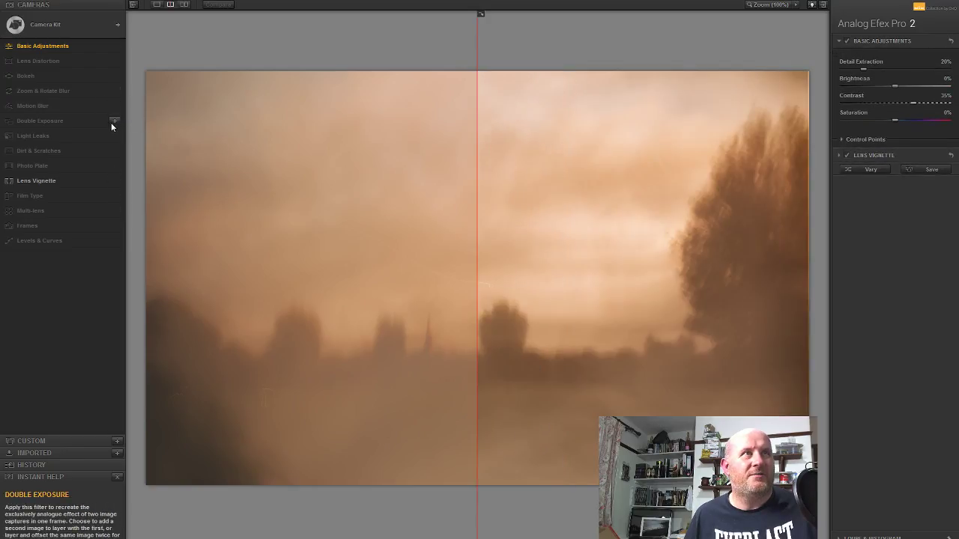
- Add the Double Exposure and Levels & Curves filters, and remove and re-add Basic Adjustments to restore its default values
left_click(112, 122)
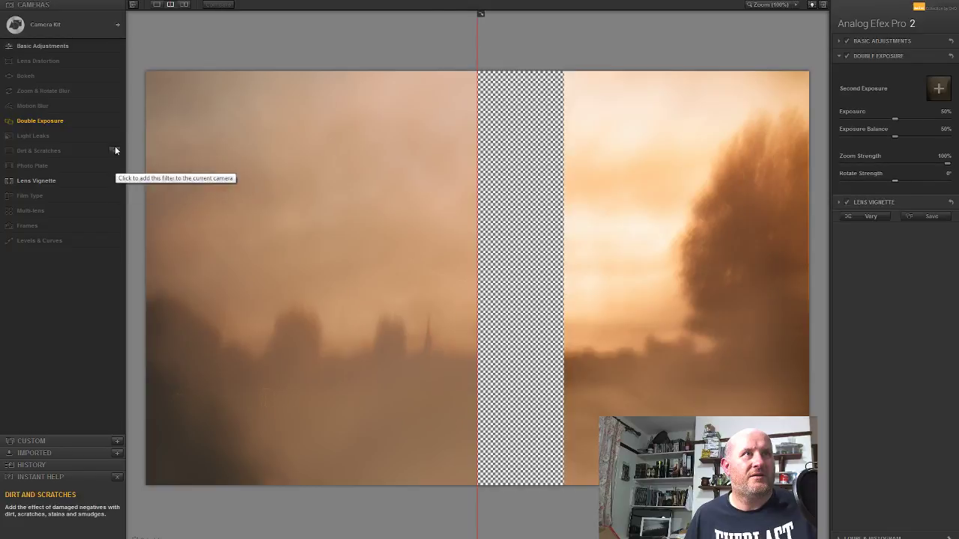
left_click(114, 47)
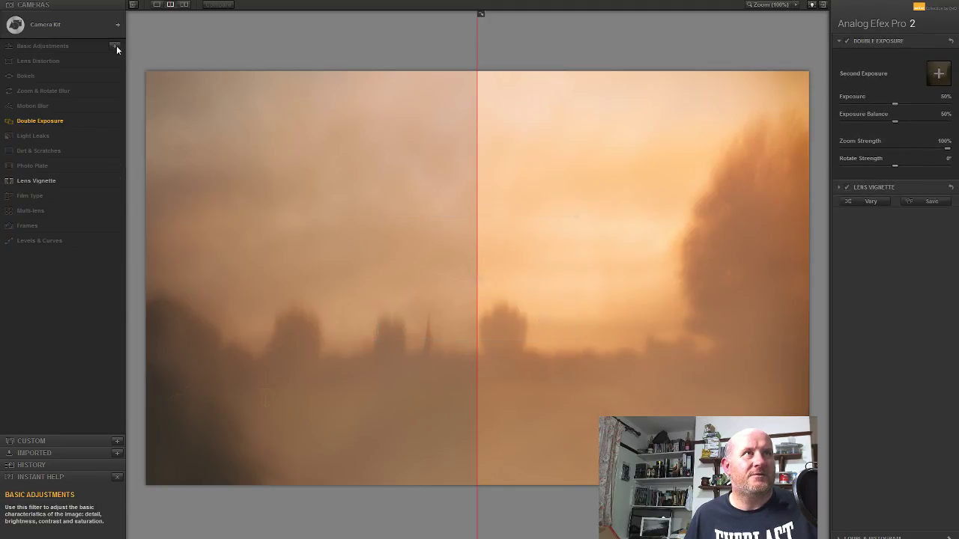
left_click(115, 47)
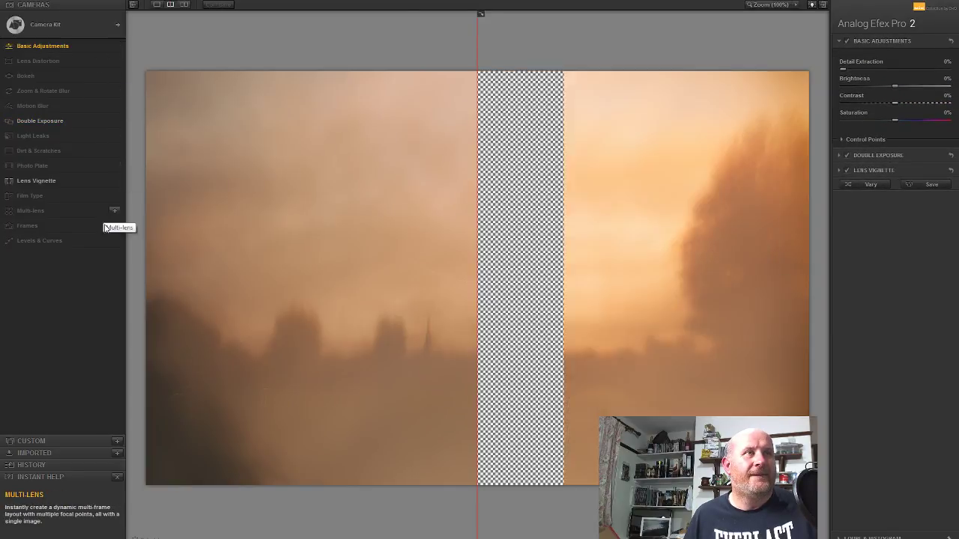
left_click(115, 242)
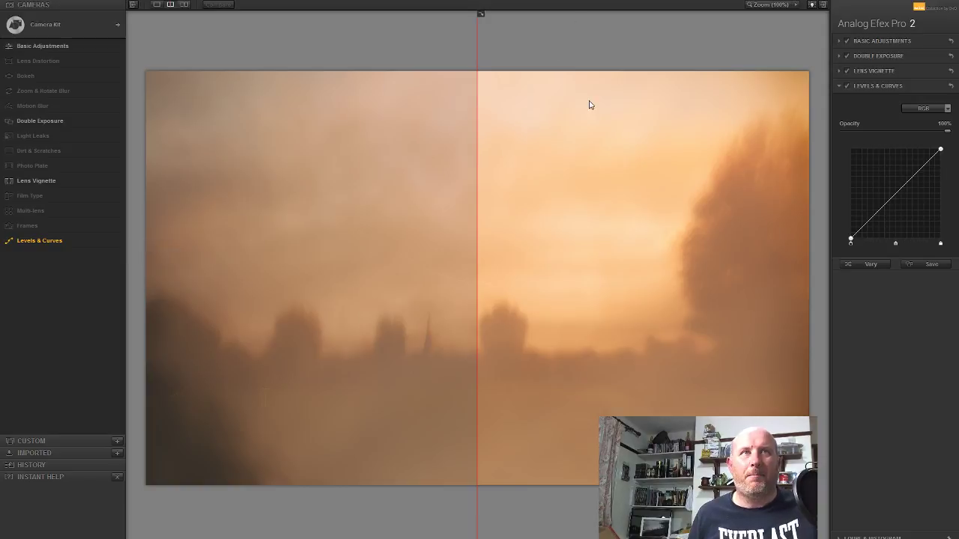
- Set the Double Exposure filter's Exposure to about 32%, checking the image against the original with the before/after split
left_click_drag(477, 112, 146, 146)
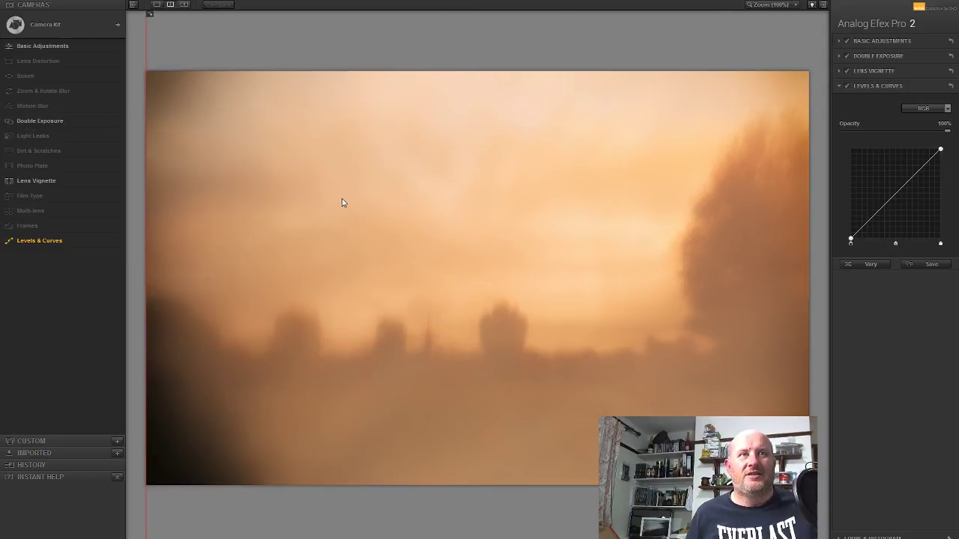
left_click(879, 58)
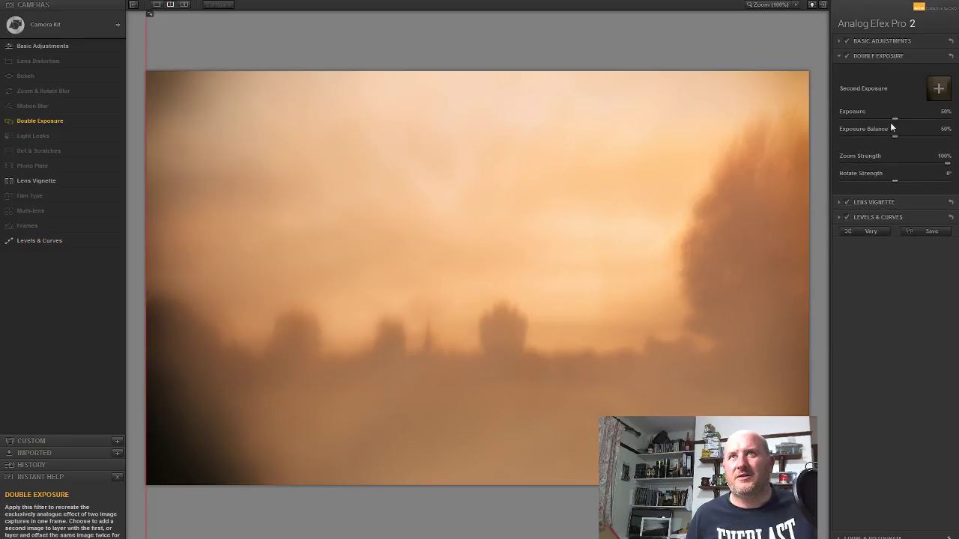
left_click_drag(893, 120, 790, 123)
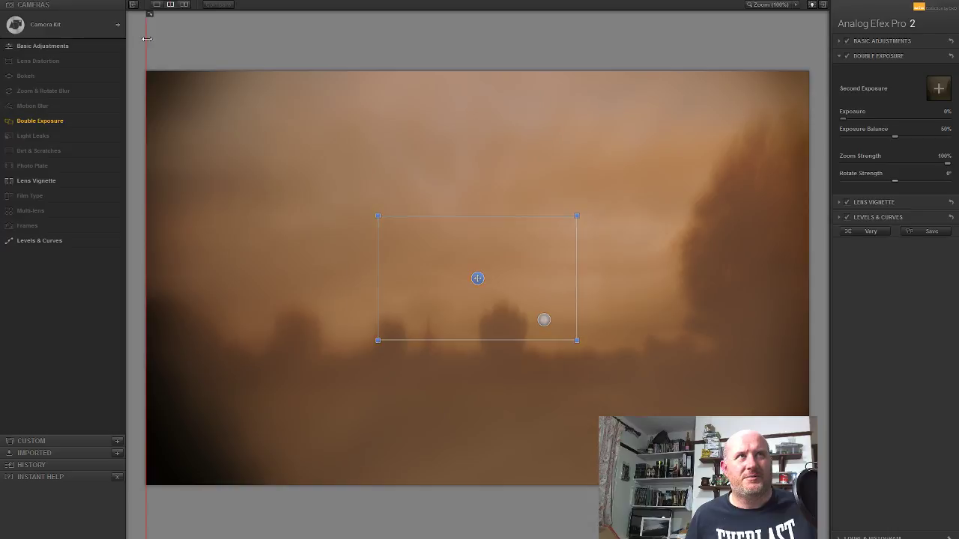
left_click_drag(147, 39, 261, 38)
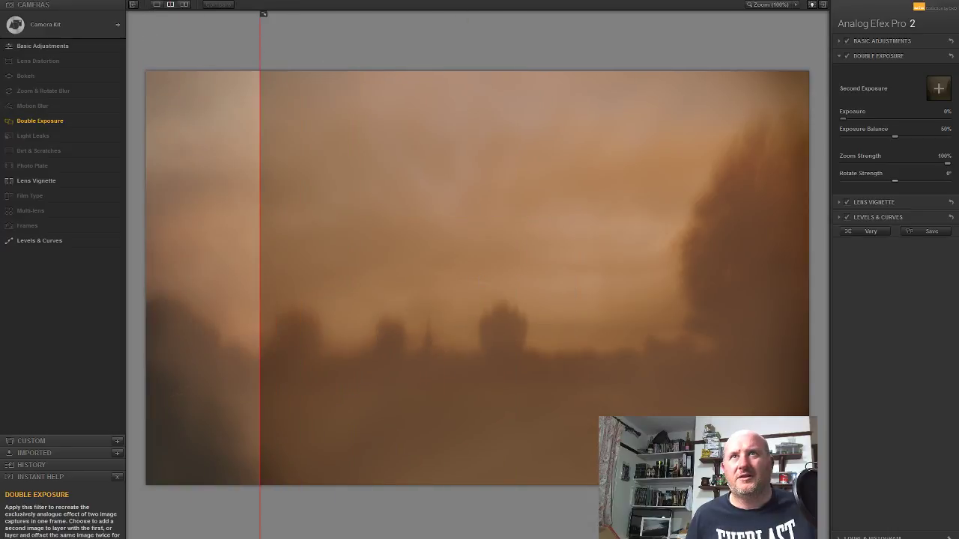
left_click(864, 120)
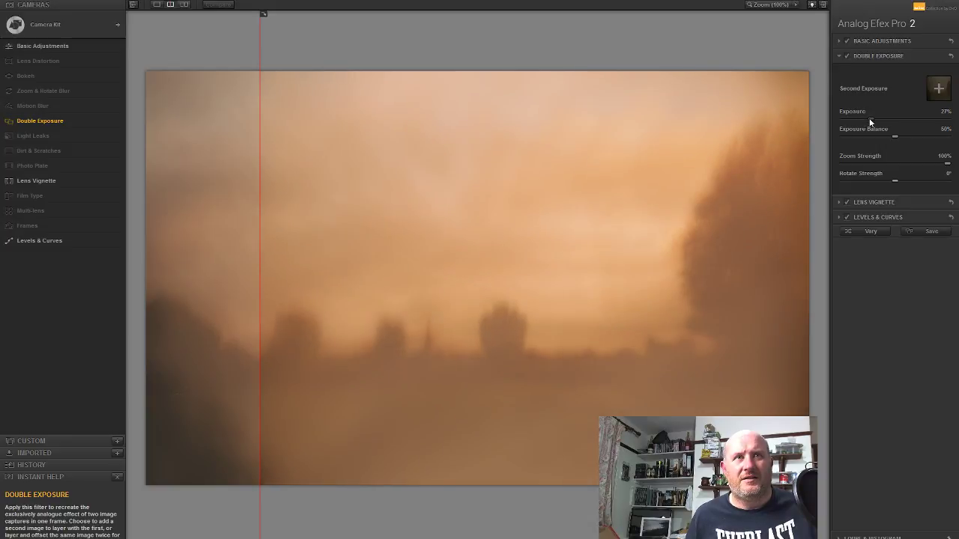
left_click_drag(870, 122, 874, 122)
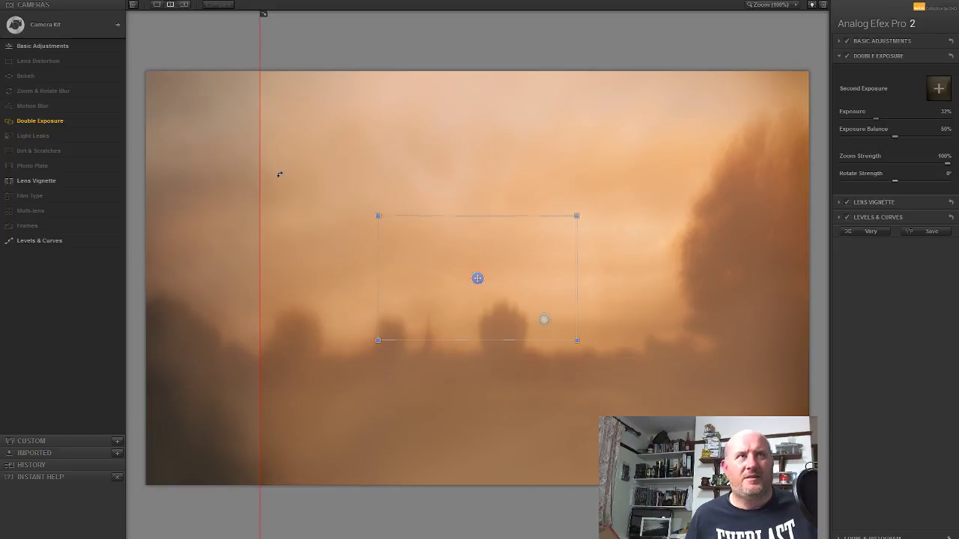
- Turn off the Lens Vignette filter, and enlarge, rotate and shift the second exposure toward the photo's lower left
left_click_drag(258, 136, 43, 164)
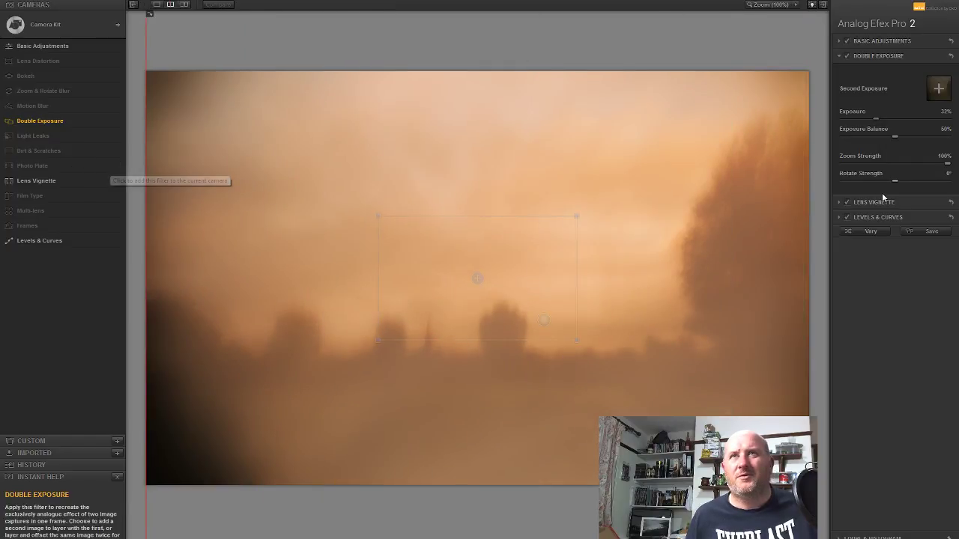
left_click(846, 202)
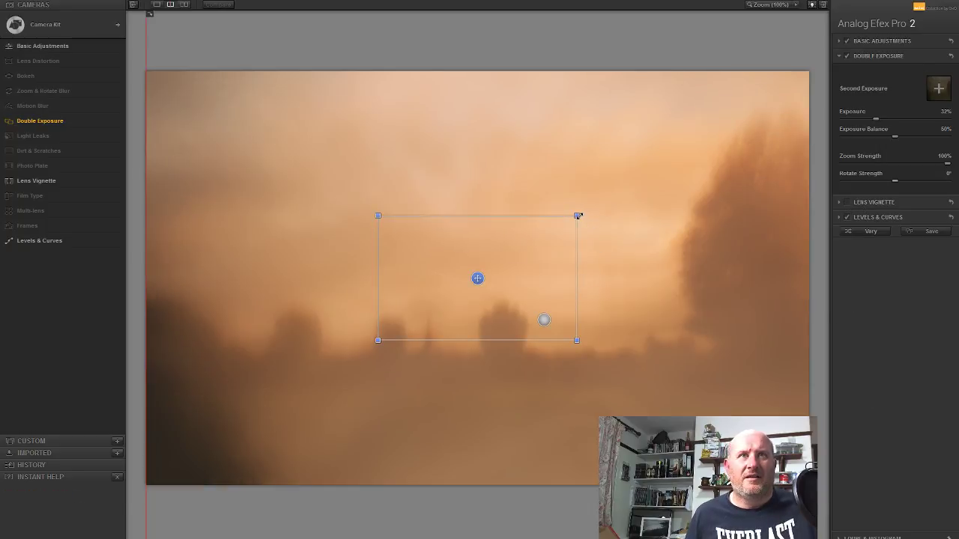
left_click_drag(574, 215, 774, 90)
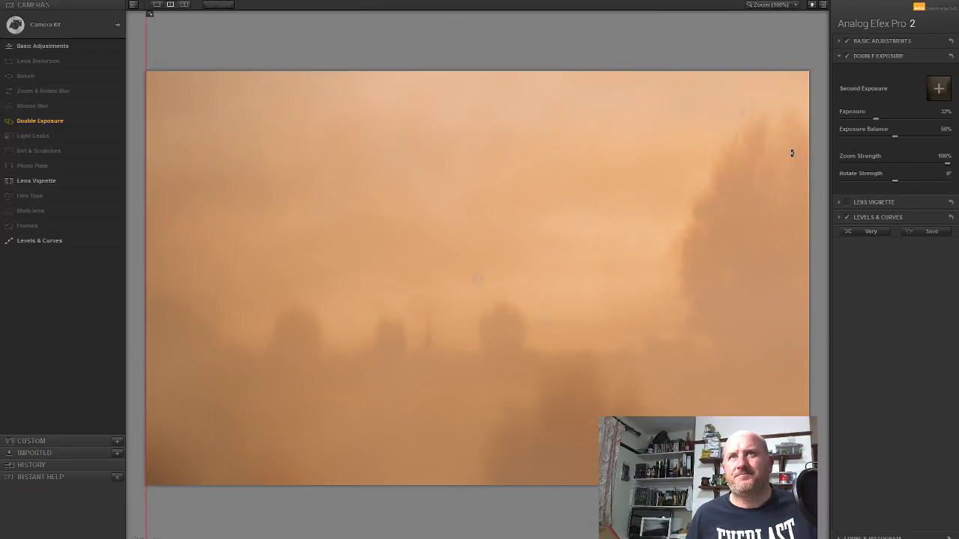
left_click_drag(759, 122, 345, 385)
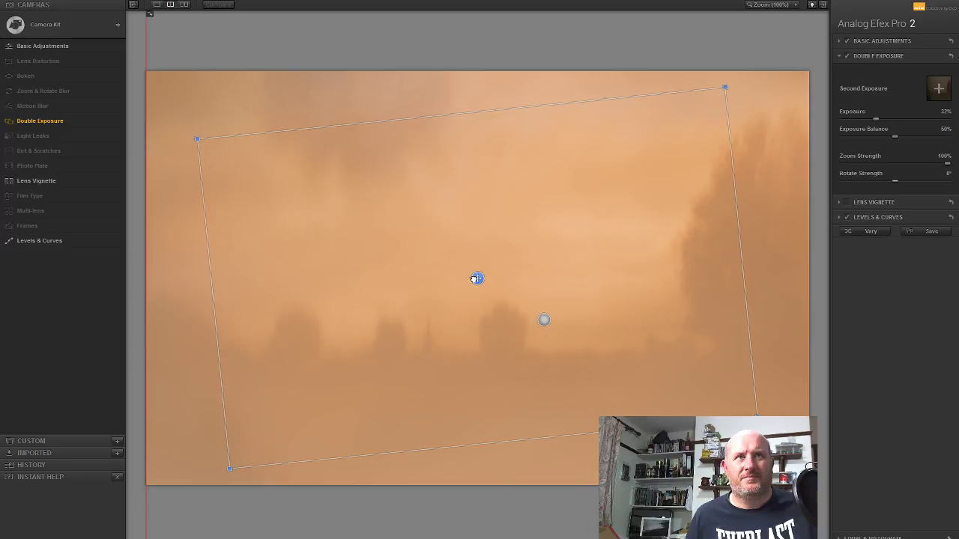
left_click_drag(477, 278, 385, 340)
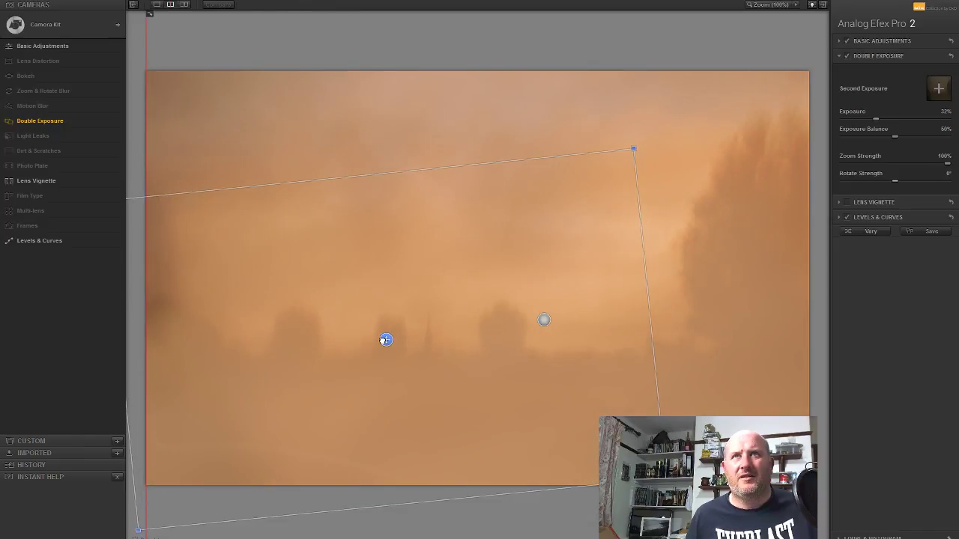
- Set Exposure Balance to 64% and Zoom Strength to 0%, and rotate and move the second exposure toward the photo's lower right
left_click(918, 137)
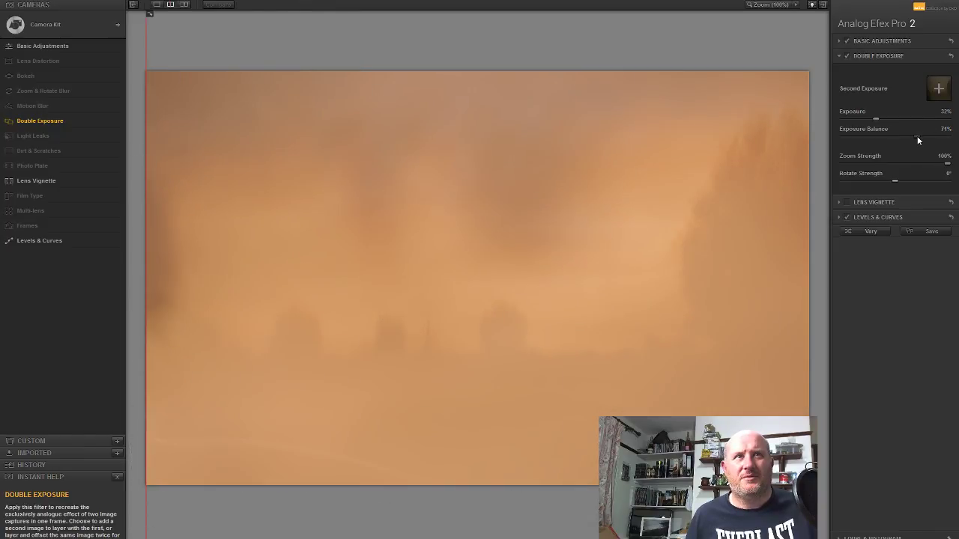
left_click(909, 138)
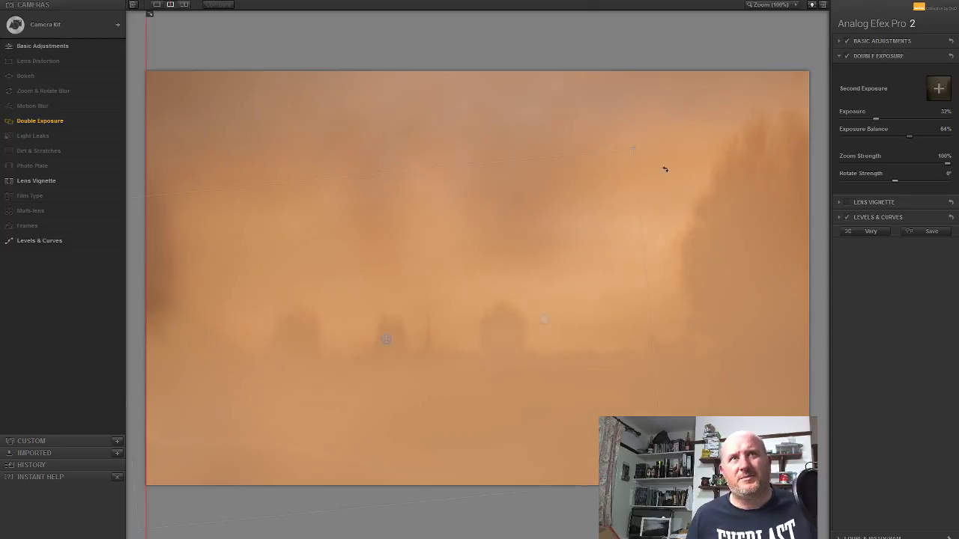
left_click_drag(640, 134, 691, 207)
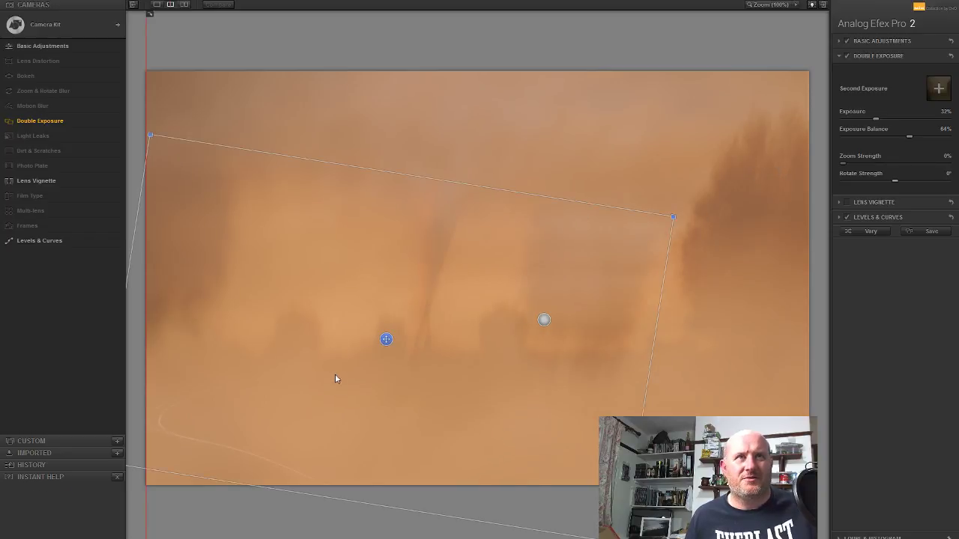
left_click_drag(388, 339, 670, 368)
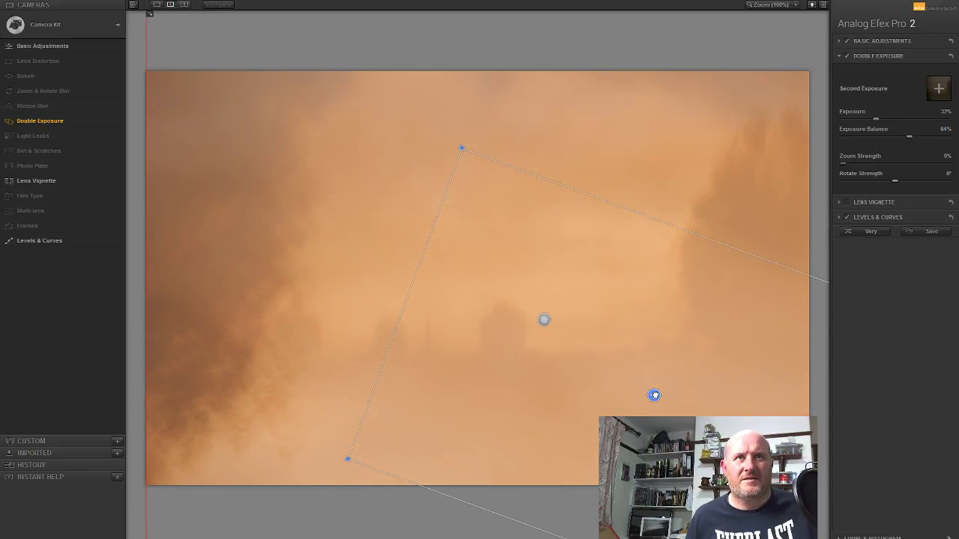
left_click_drag(651, 405, 648, 405)
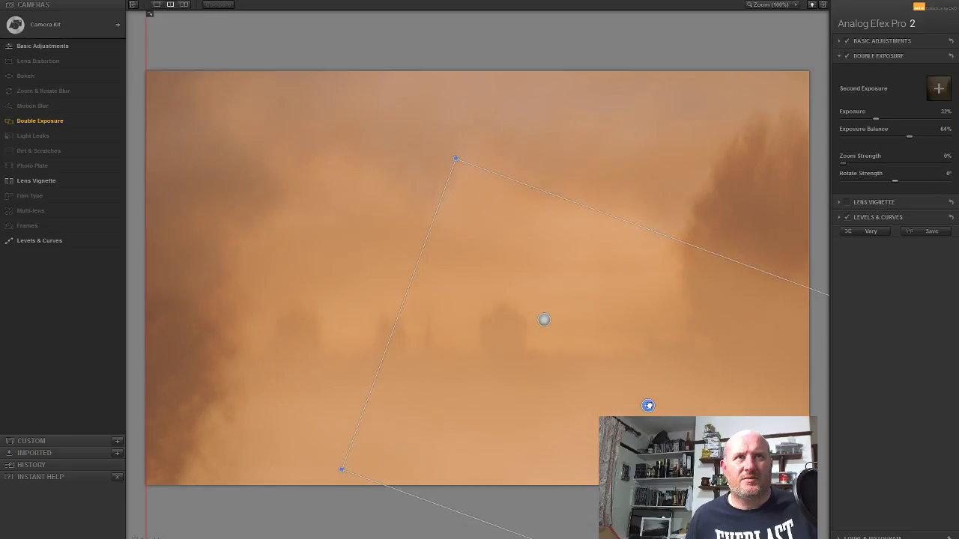
- Reset Exposure Balance to 50%, and straighten the second exposure's frame and centre it on the photo's left edge near the bottom
double_click(910, 138)
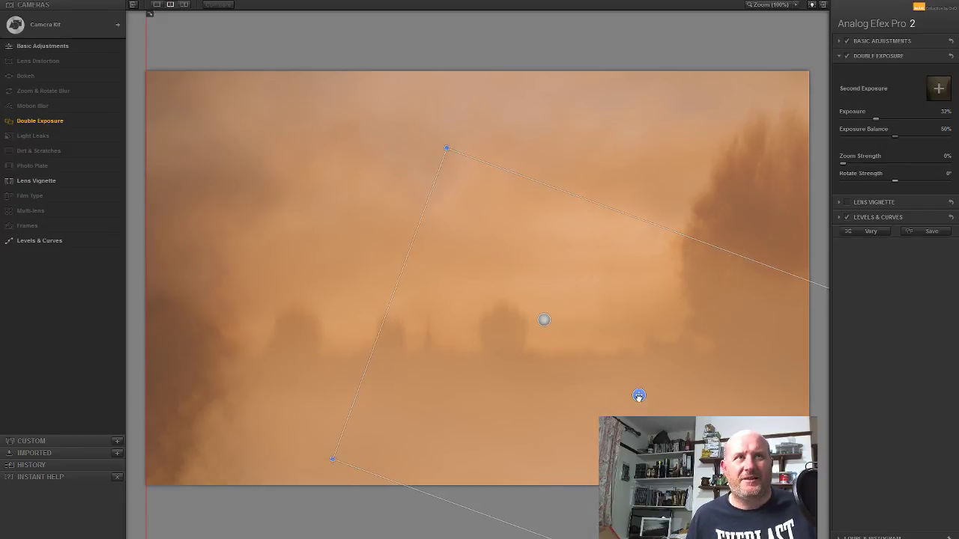
left_click_drag(638, 396, 239, 295)
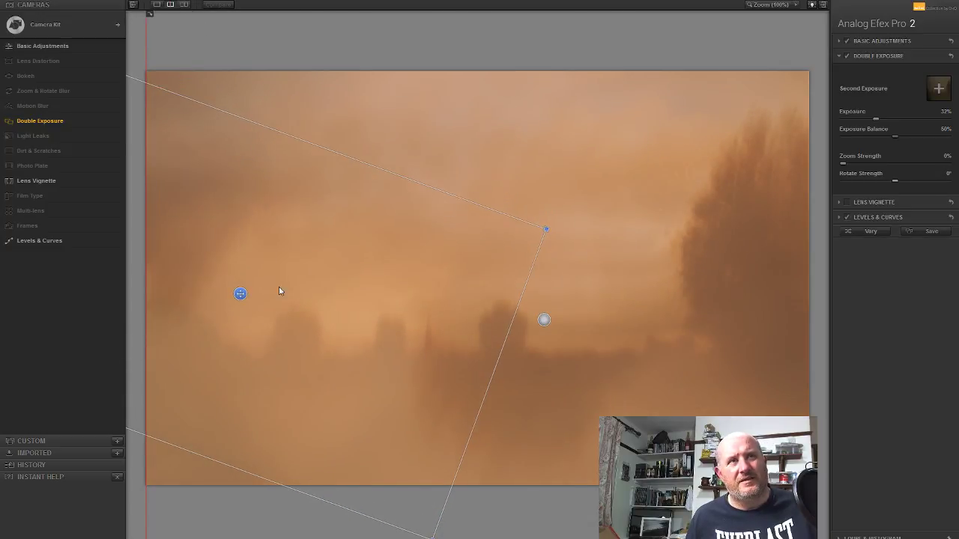
left_click_drag(570, 233, 518, 130)
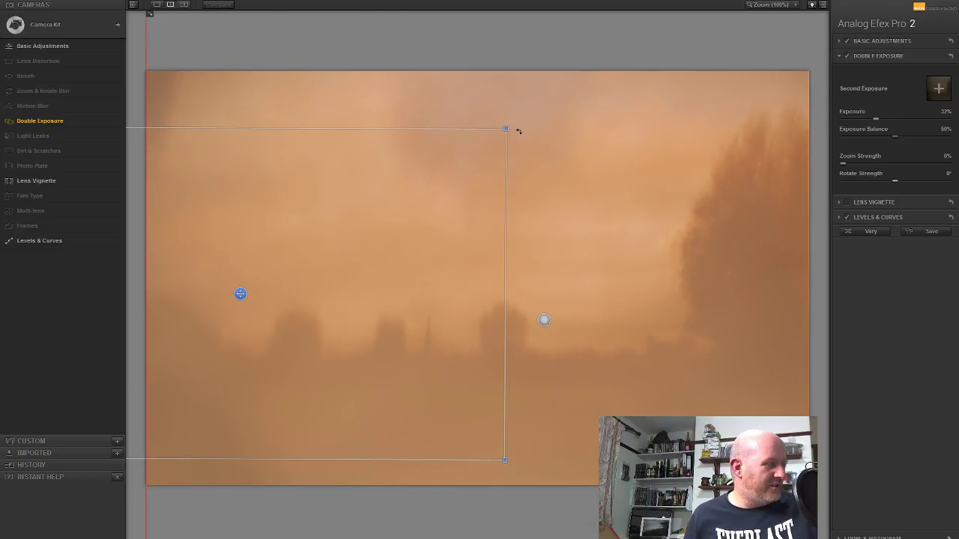
left_click_drag(240, 294, 2, 419)
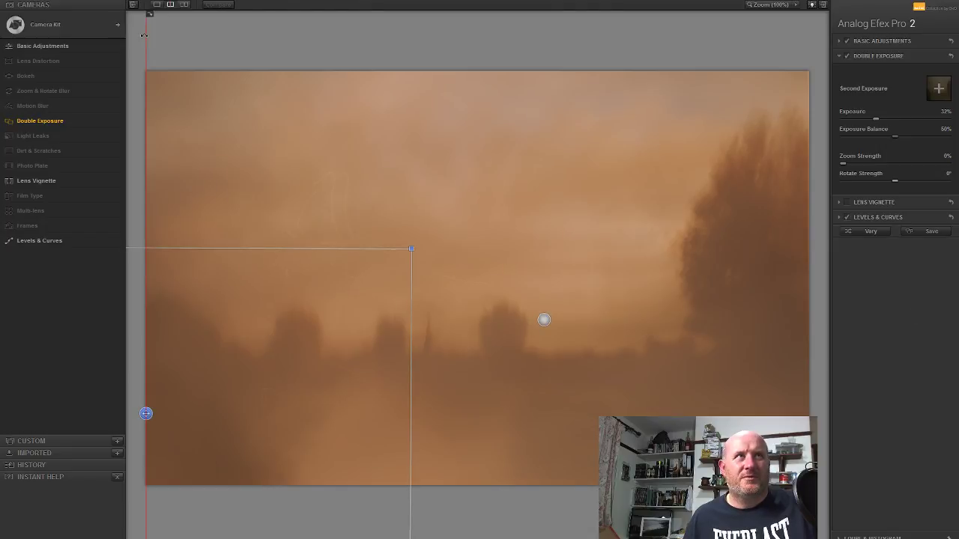
left_click_drag(144, 35, 177, 99)
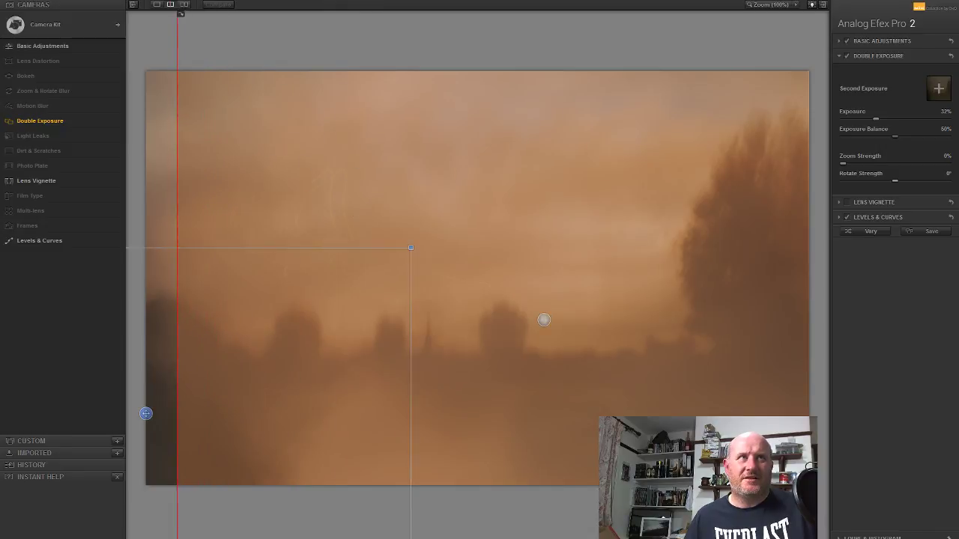
left_click_drag(178, 50, 137, 47)
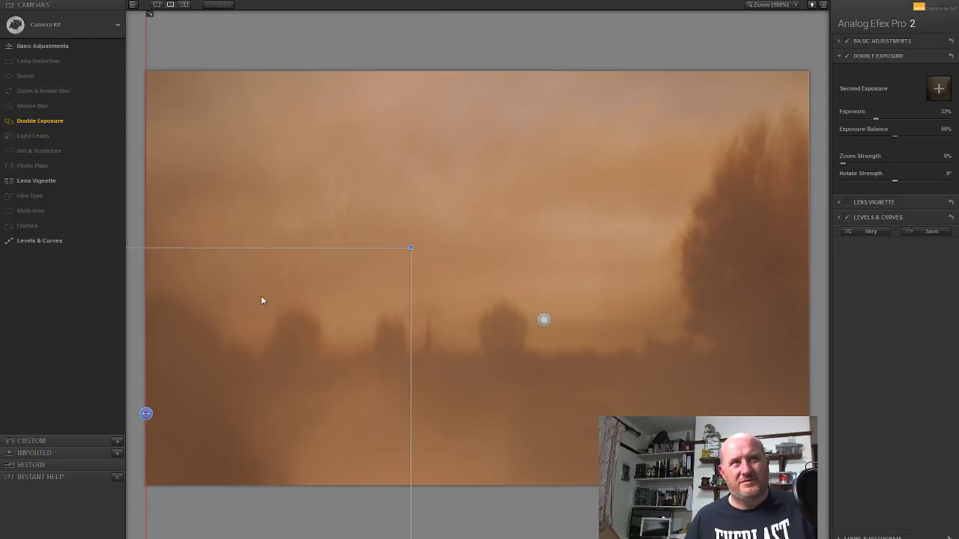
- Move the second exposure to the photo's lower-right area and compare the result with the original along the left edge
left_click_drag(147, 414, 719, 431)
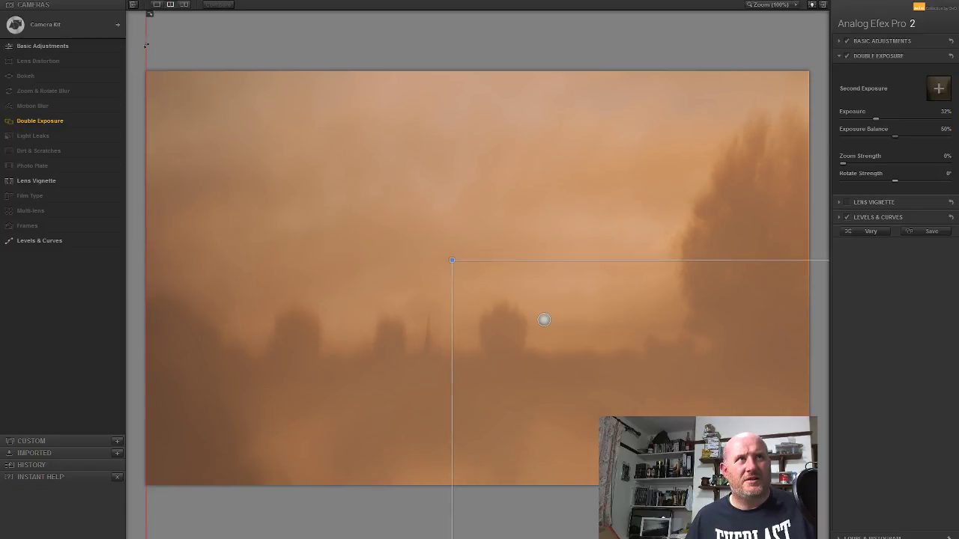
mouse_move(144, 44)
left_mouse_down()
mouse_move(621, 44)
mouse_move(147, 45)
left_mouse_up()
left_click_drag(45, 53, 155, 136)
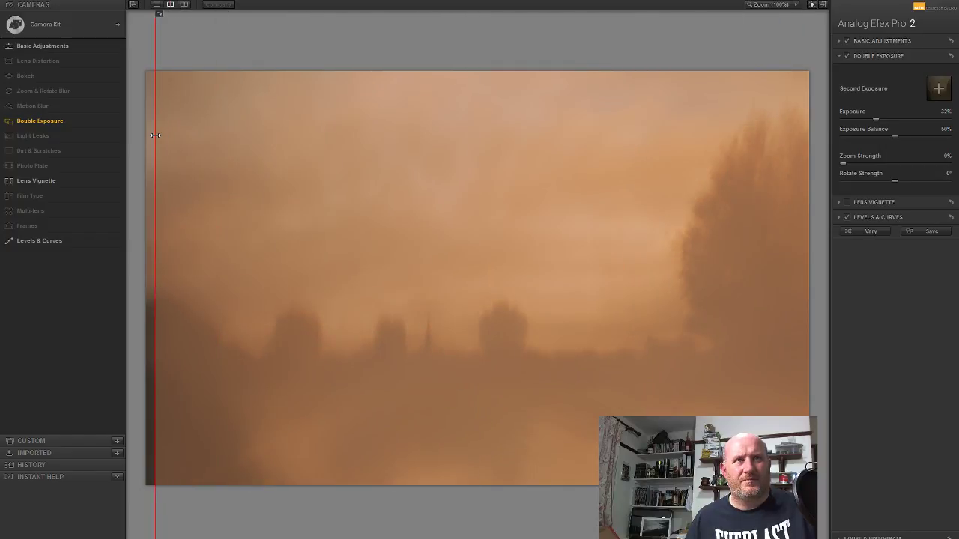
- Shape the RGB curve in Levels & Curves by darkening the shadows, raising the upper midtones, lowering the white end and slightly lifting the black end
left_click(878, 216)
left_click_drag(871, 222, 872, 225)
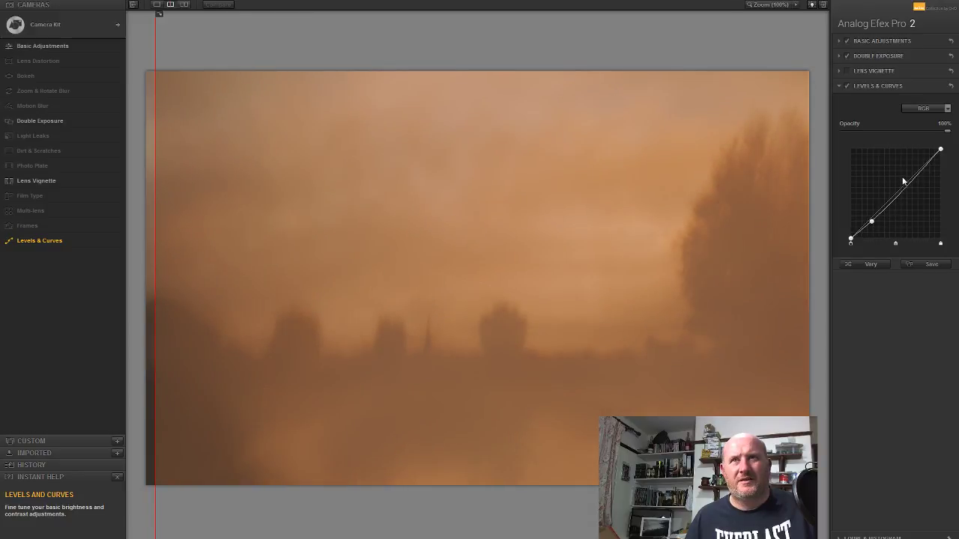
left_click_drag(904, 187, 903, 184)
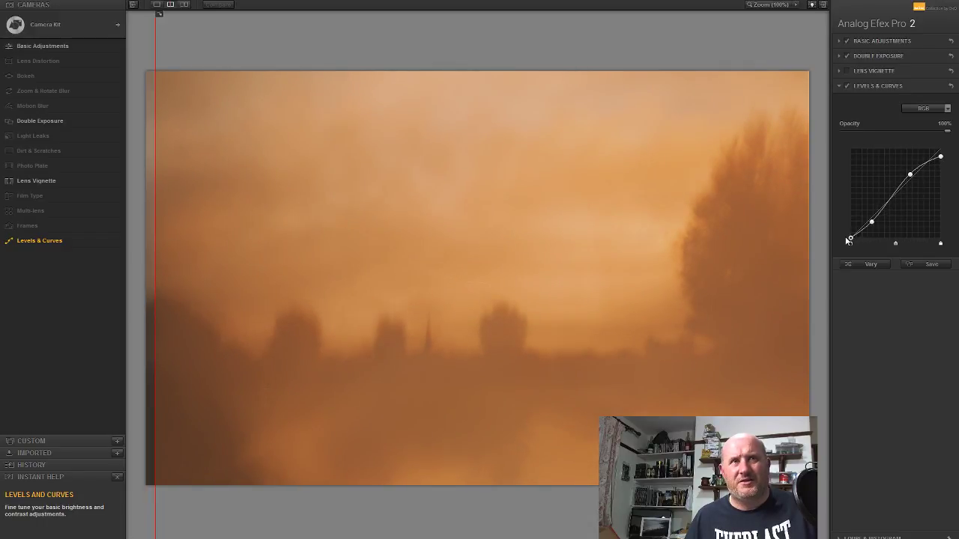
left_click_drag(849, 240, 841, 238)
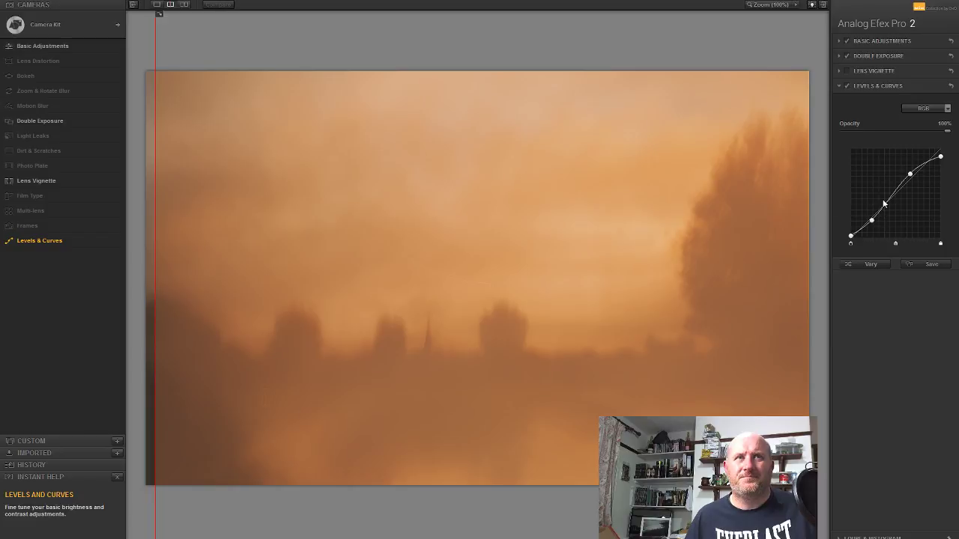
- In Basic Adjustments, set Saturation to -23%, Contrast to -16% and Brightness to -13%, and apply the filter to the photo
left_click(867, 41)
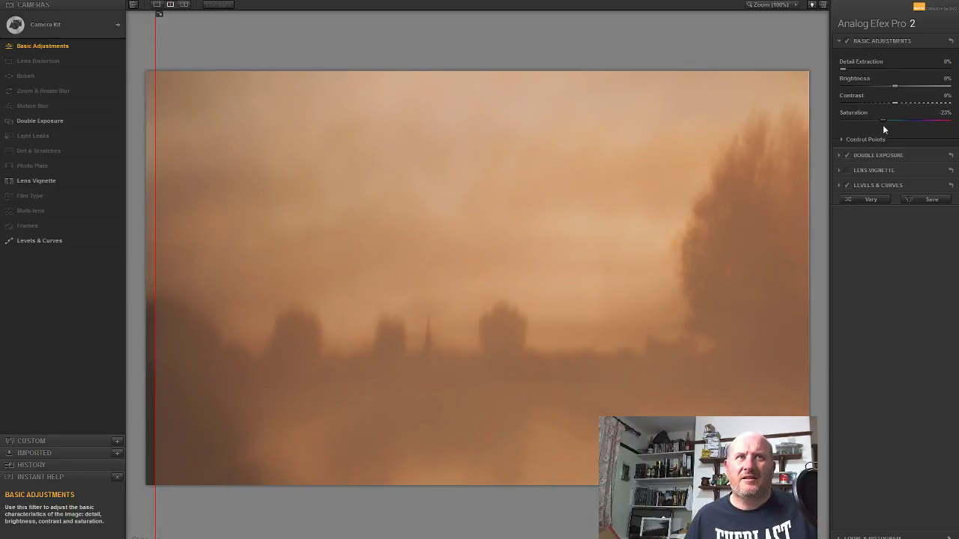
mouse_move(894, 102)
left_mouse_down()
mouse_move(879, 111)
mouse_move(906, 106)
mouse_move(886, 110)
left_mouse_up()
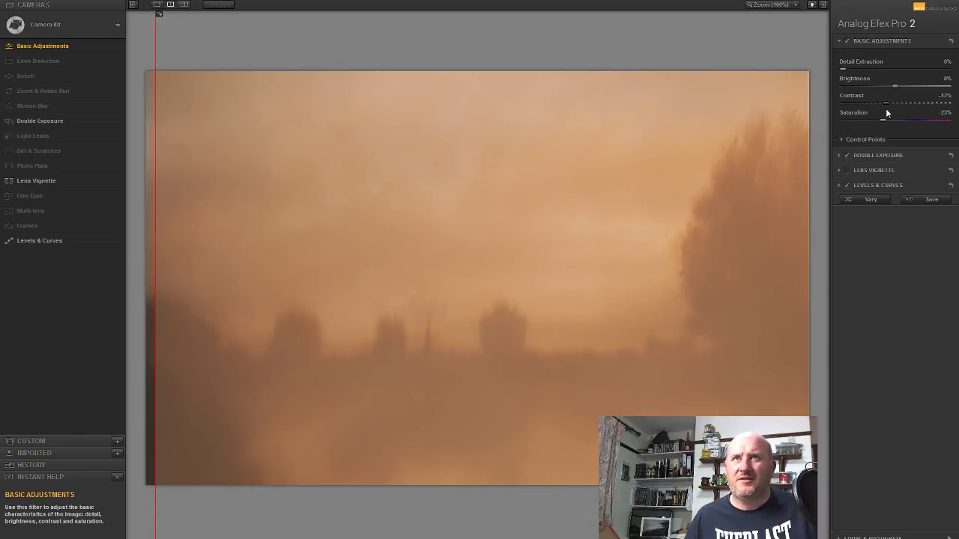
left_click_drag(894, 87, 889, 90)
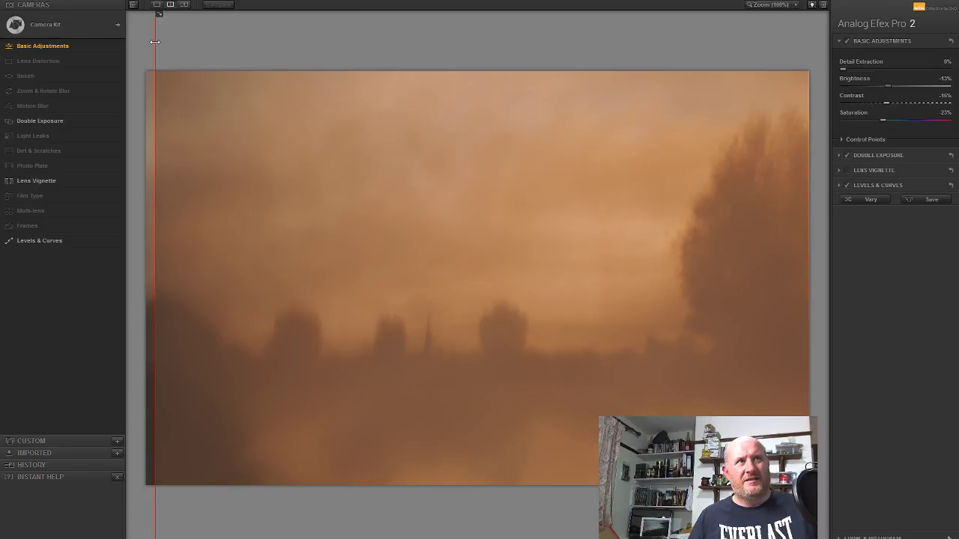
left_click_drag(153, 47, 133, 110)
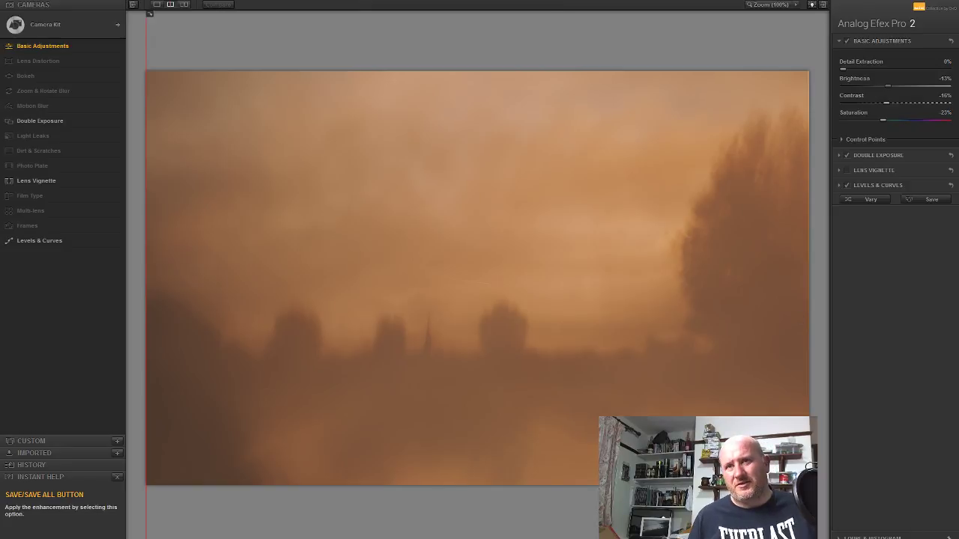
key("Return")
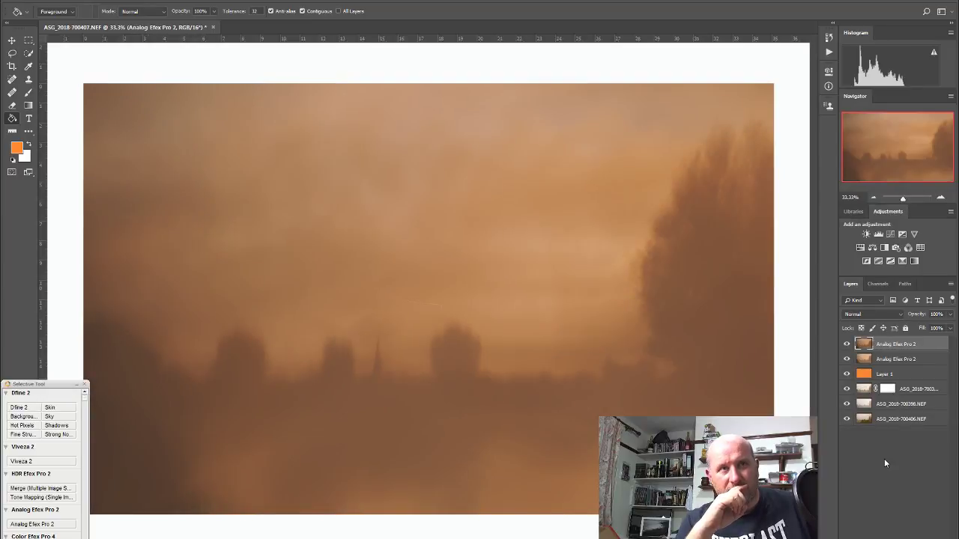
- Try the blend modes from Darken to Soft Light on the top Analog Efex Pro 2 layer, settling on Soft Light
left_click(881, 314)
left_click(878, 344)
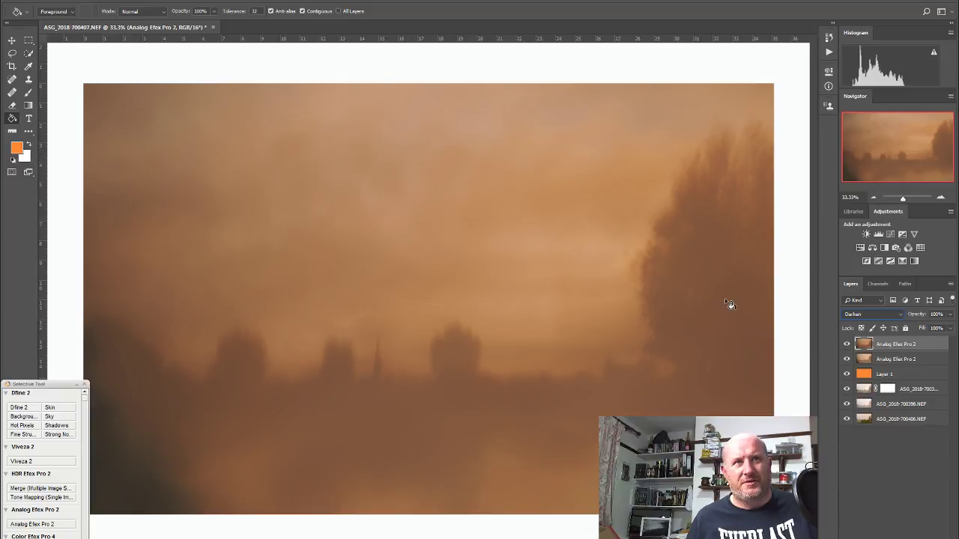
key("Down")
key("Down")
key("Down")
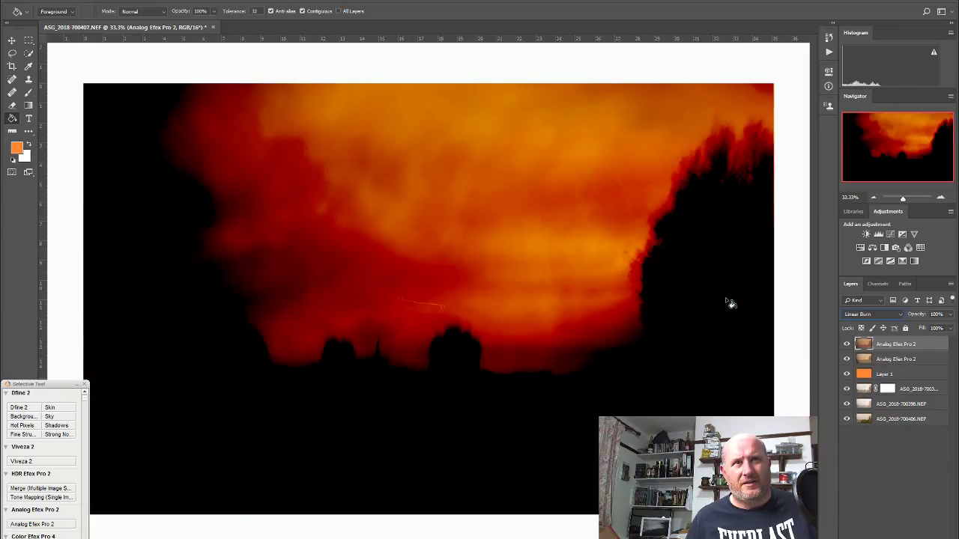
key("Down")
key("Down")
key("Down")
key("Up")
key("Up")
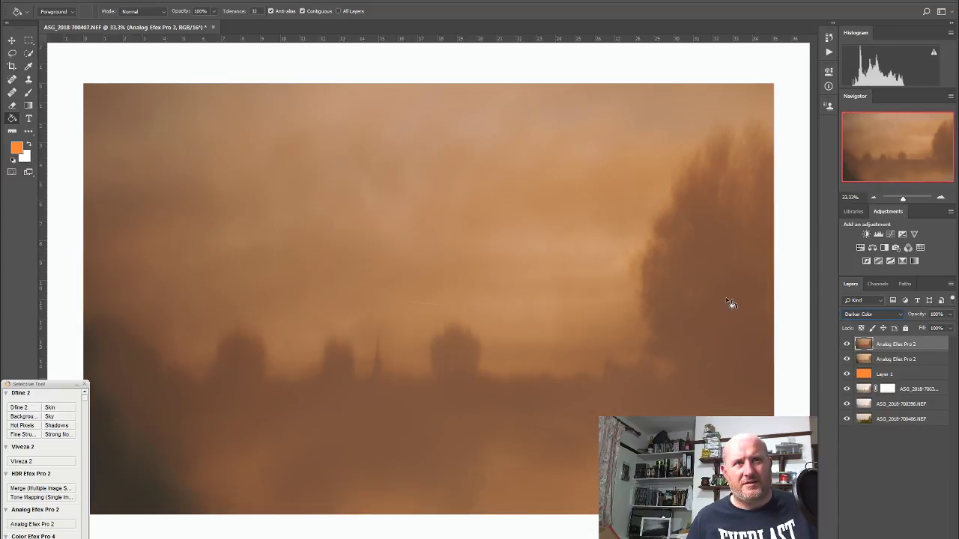
key("Down")
key("Down")
key("Down")
key("Down")
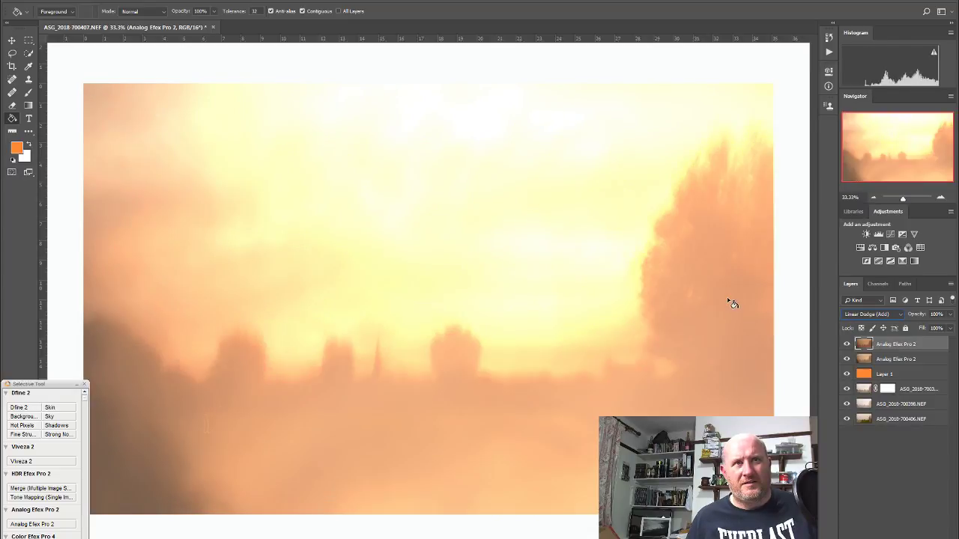
key("Down")
key("Down")
key("Down")
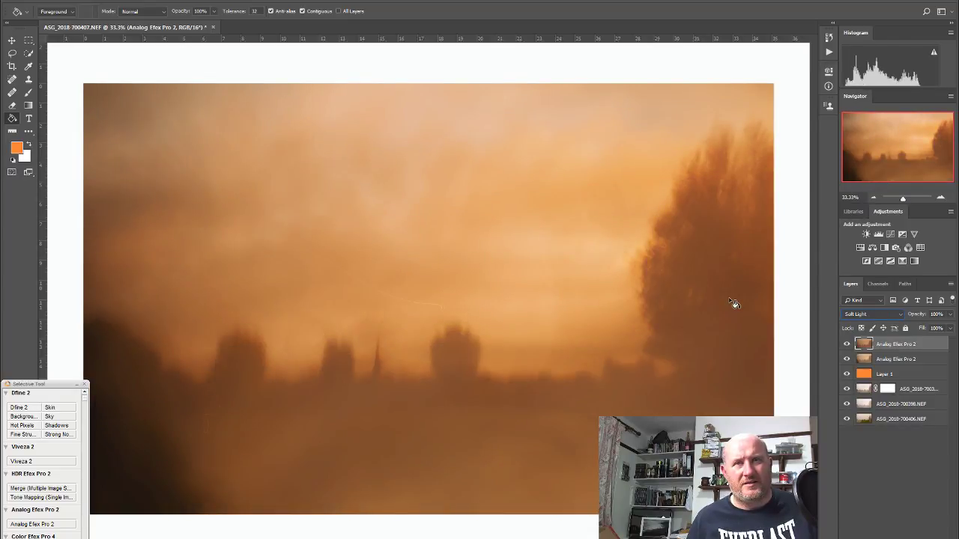
key("Down")
key("Up")
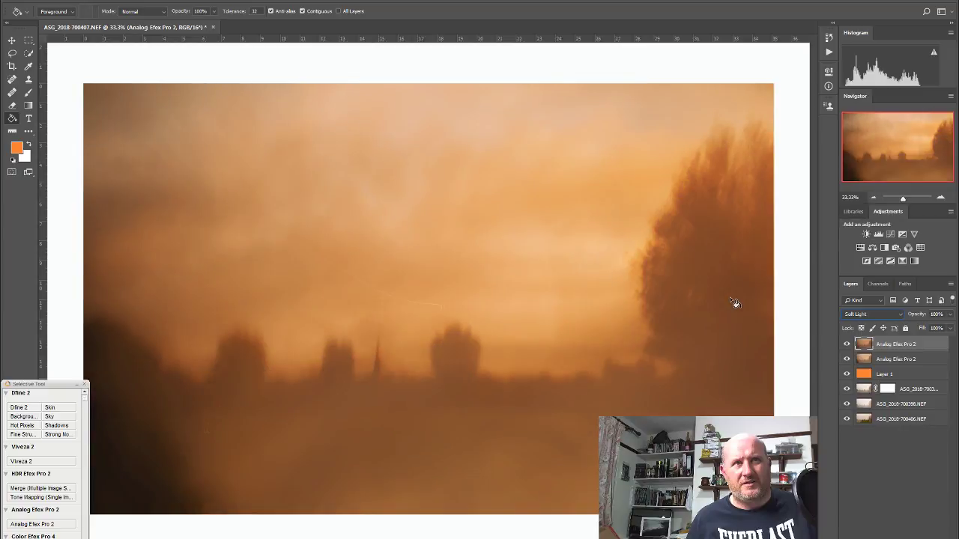
- Compare the photo with each Analog Efex Pro 2 layer hidden and shown, and set the top layer's opacity to 50%
left_click(848, 344)
left_click(847, 343)
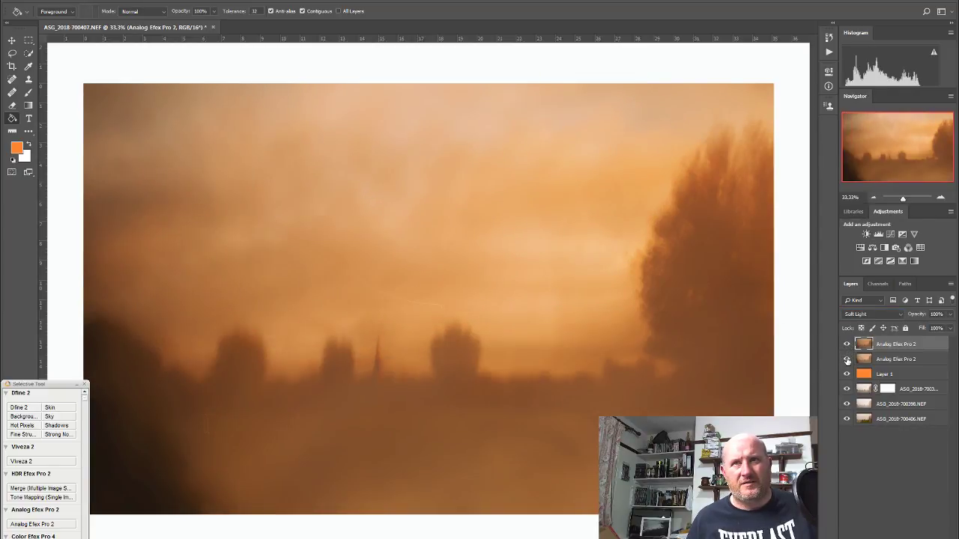
left_click(847, 359)
left_click(847, 359)
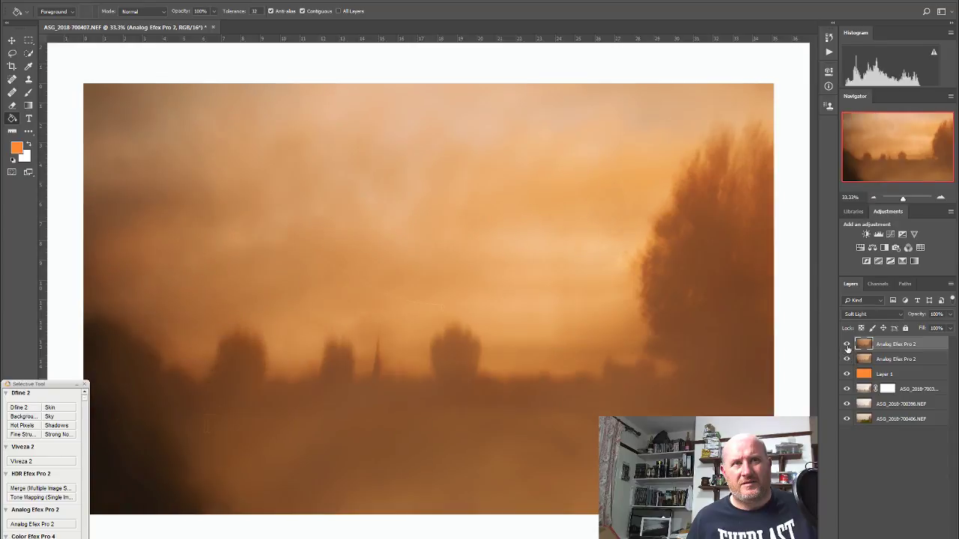
left_click(847, 344)
left_click(847, 344)
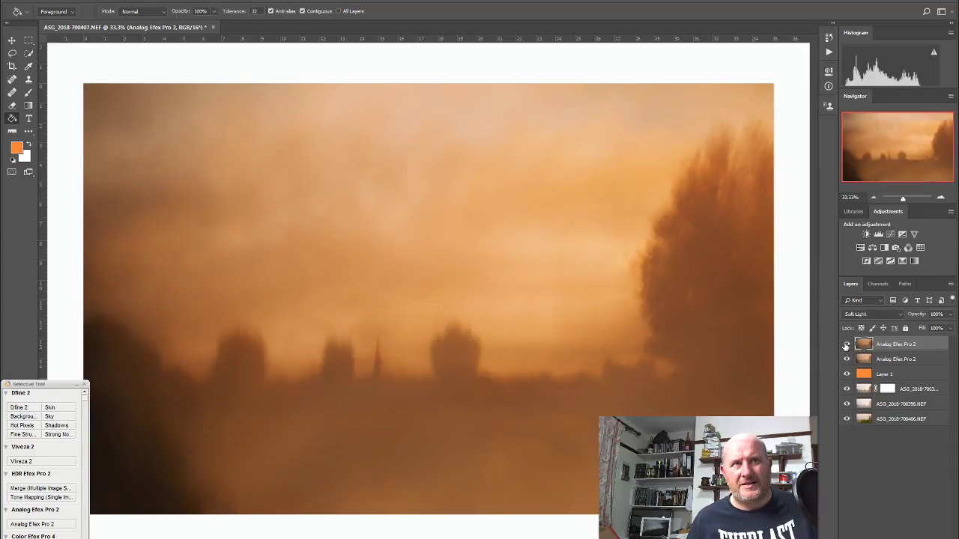
left_click(846, 344)
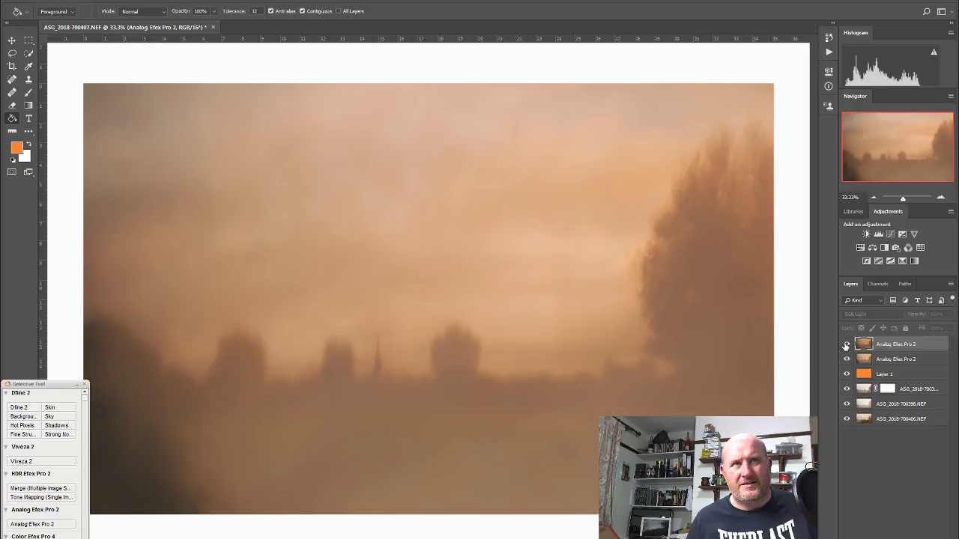
left_click(846, 345)
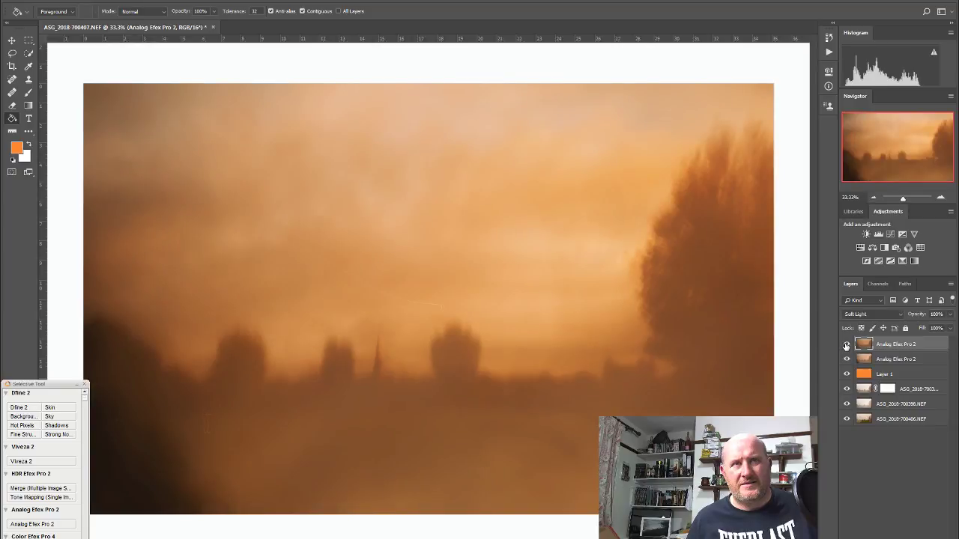
left_click(949, 327)
left_click_drag(950, 327, 928, 329)
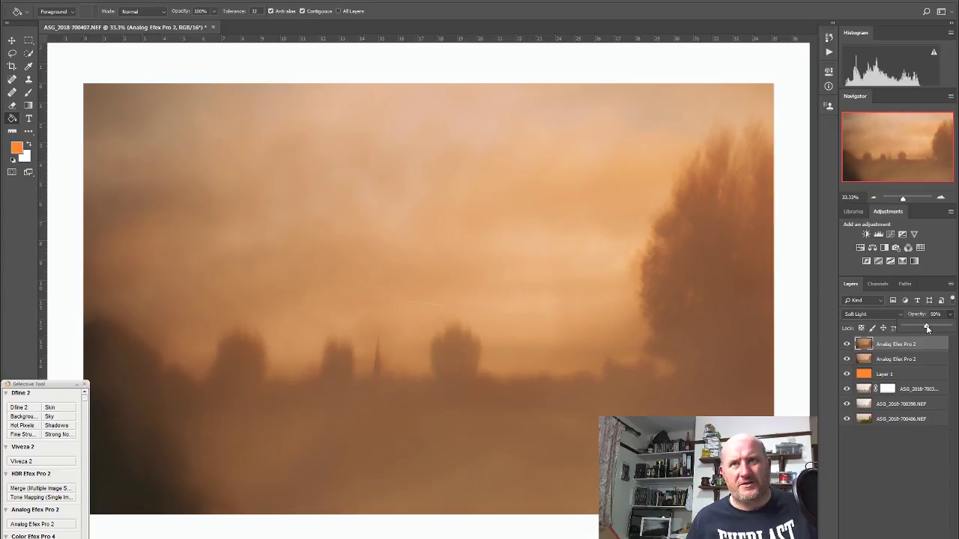
- Try the blend modes from Multiply through Luminosity on the top Analog Efex Pro 2 layer at its reduced opacity
left_click(872, 315)
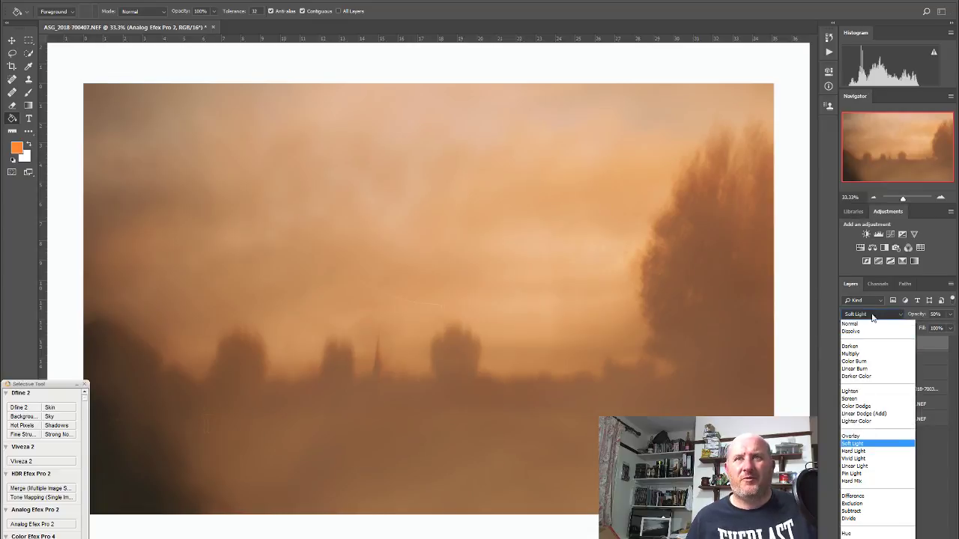
left_click(869, 354)
key("Down")
key("Down")
key("Down")
key("Down")
key("Down")
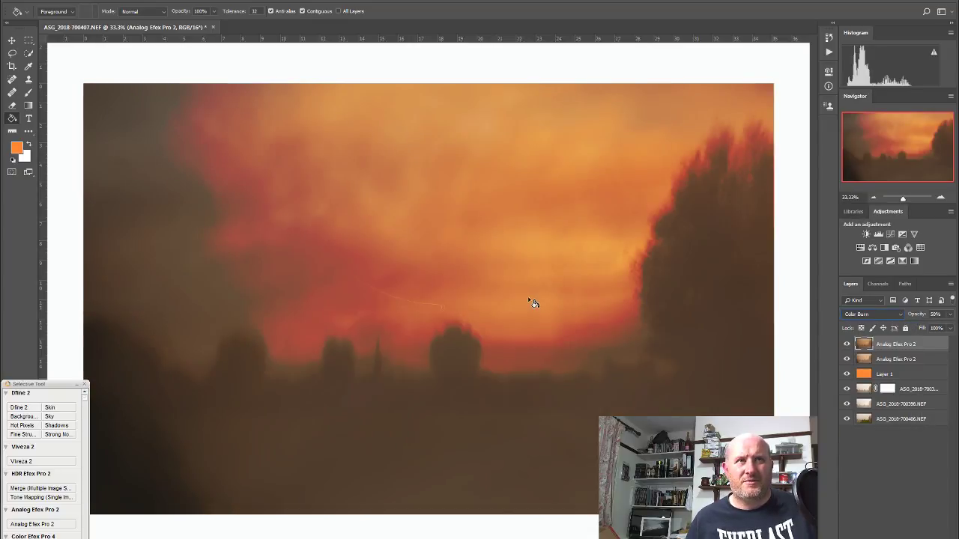
key("Down")
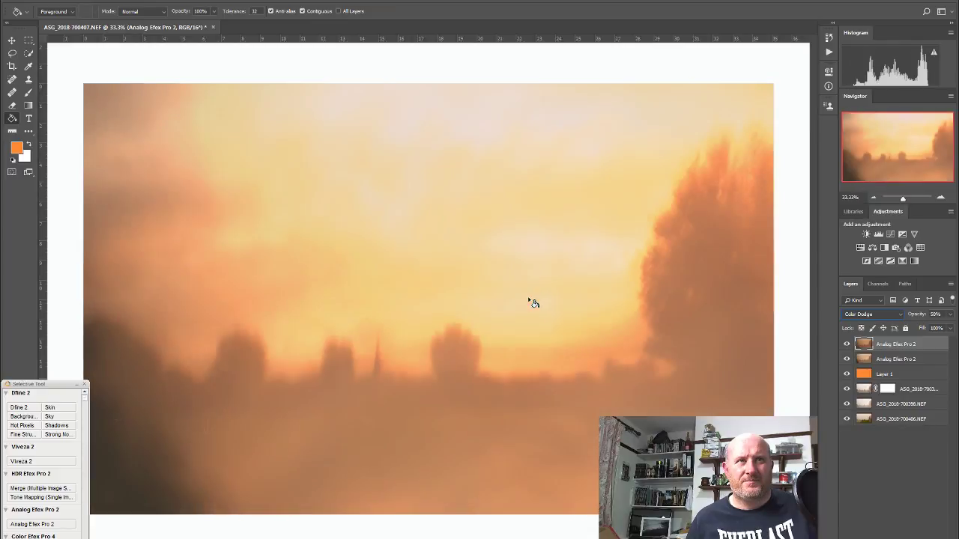
key("Down")
key("Down")
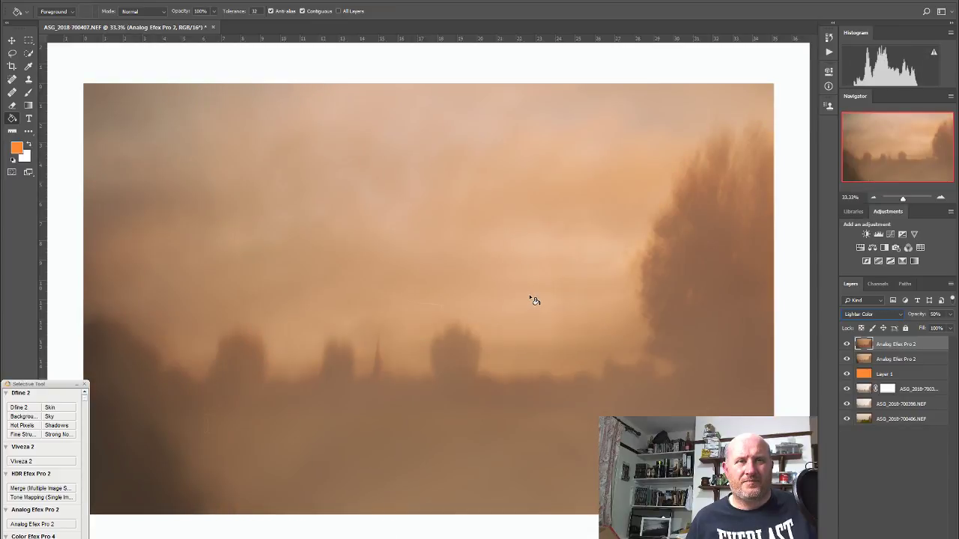
key("Down")
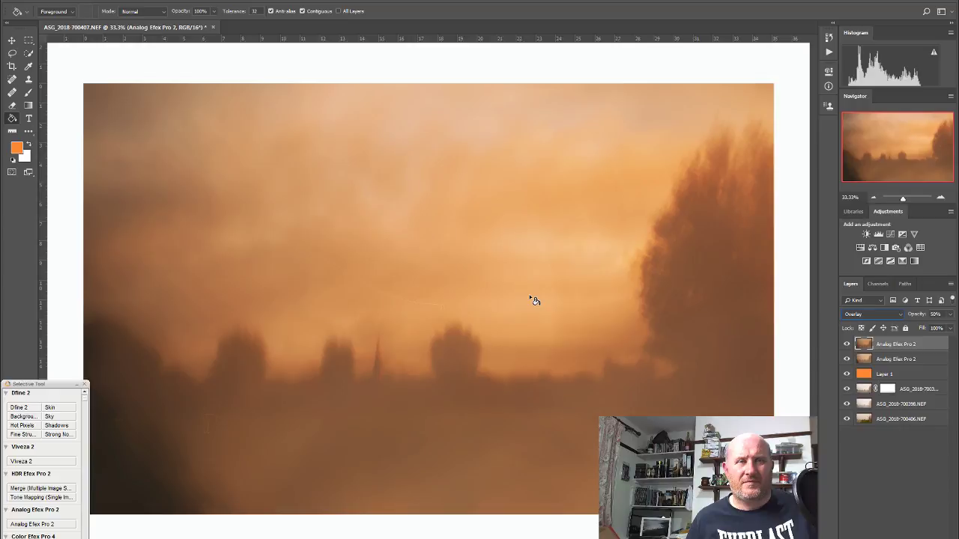
key("Down")
key("Down")
key("Down")
key("Down")
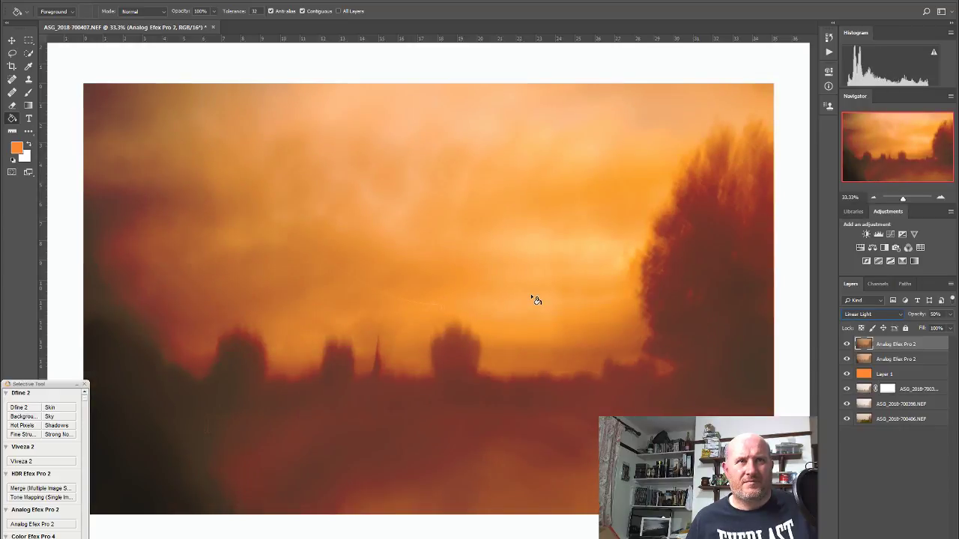
key("Down")
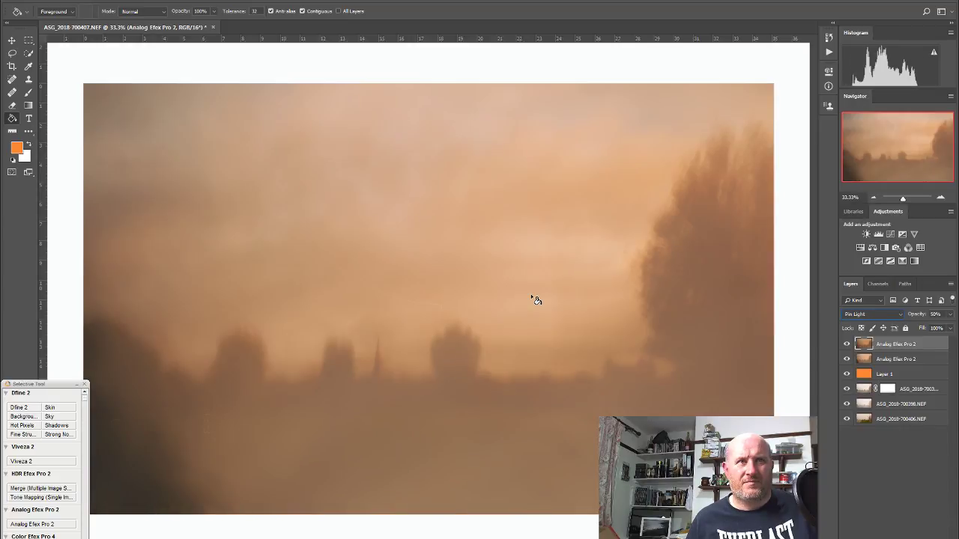
key("Down")
key("Up")
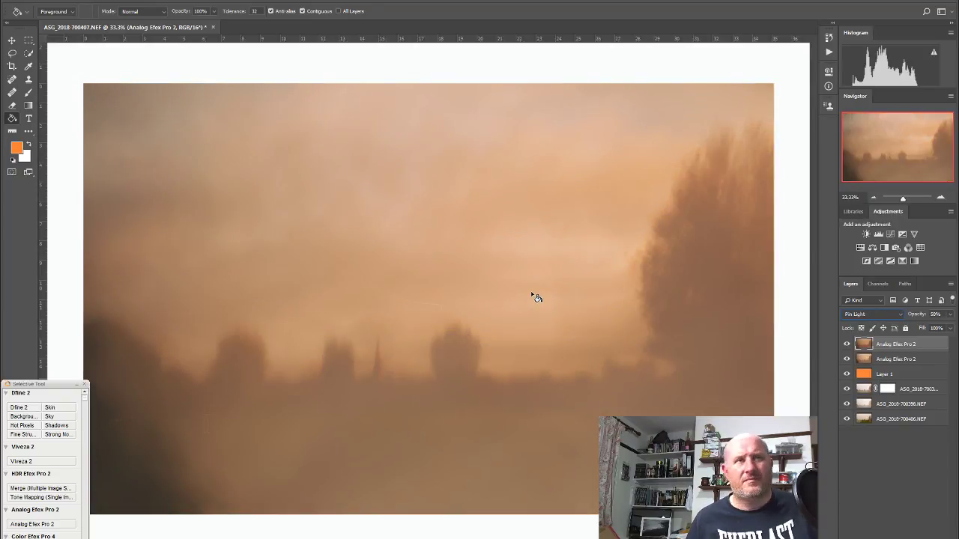
key("Down")
key("Down")
key("Down")
key("Down")
key("Down")
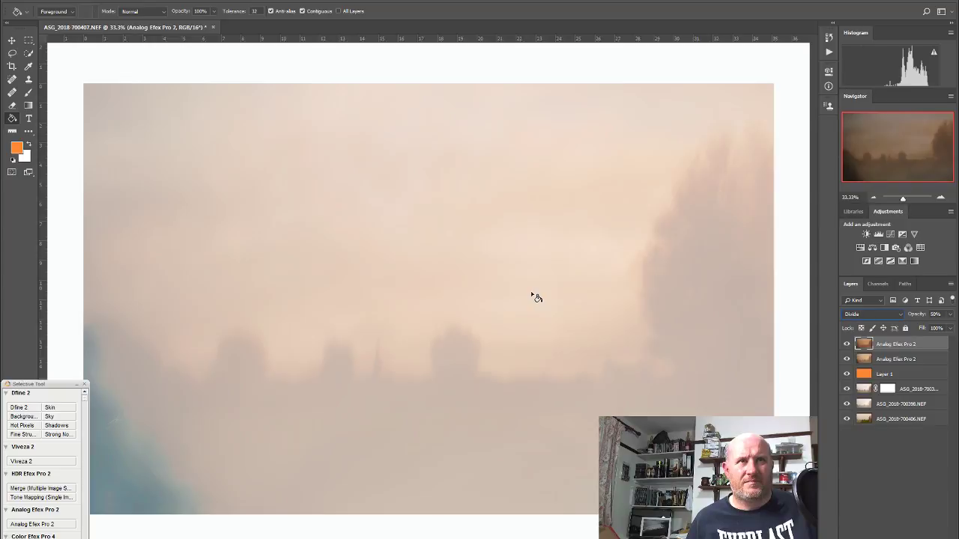
key("Down")
key("Down")
key("Down")
key("Down")
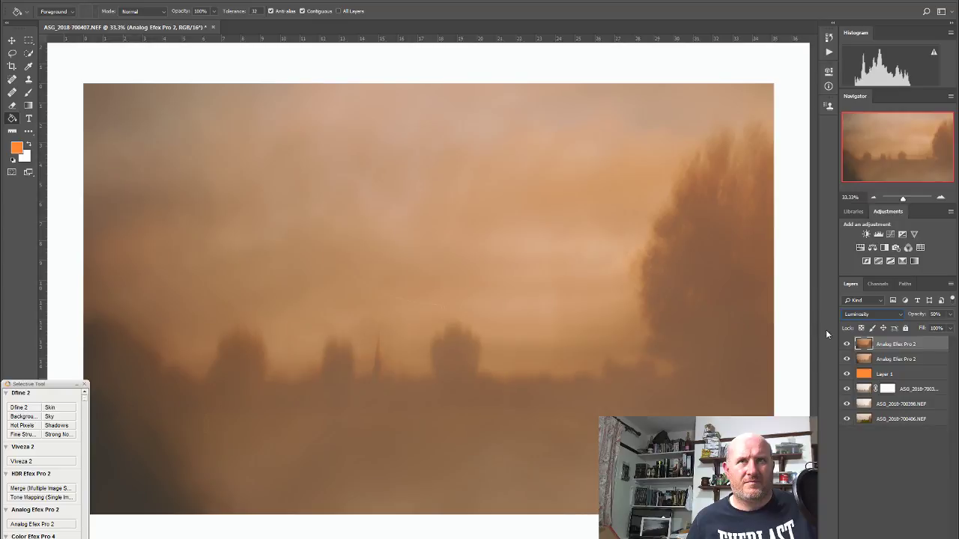
- Compare the photo with the top layer hidden and shown, and set that layer's blend mode to Normal
left_click(846, 344)
left_click(846, 344)
left_click(863, 315)
left_click(862, 326)
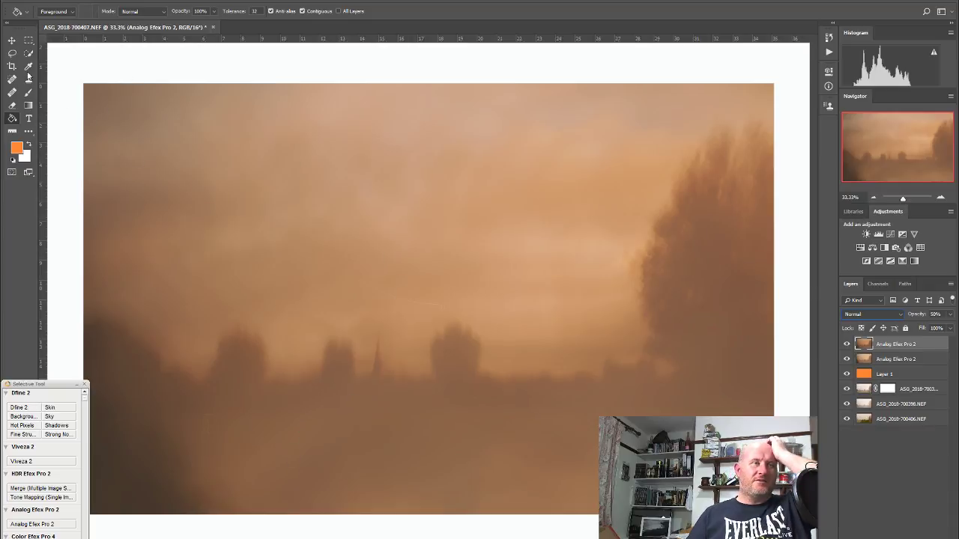
left_click(41, 2)
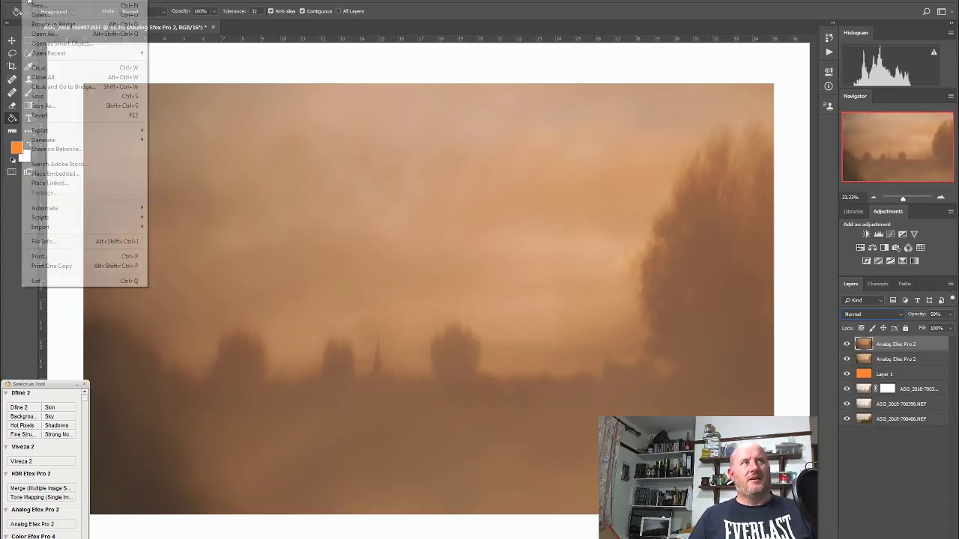
left_click(62, 96)
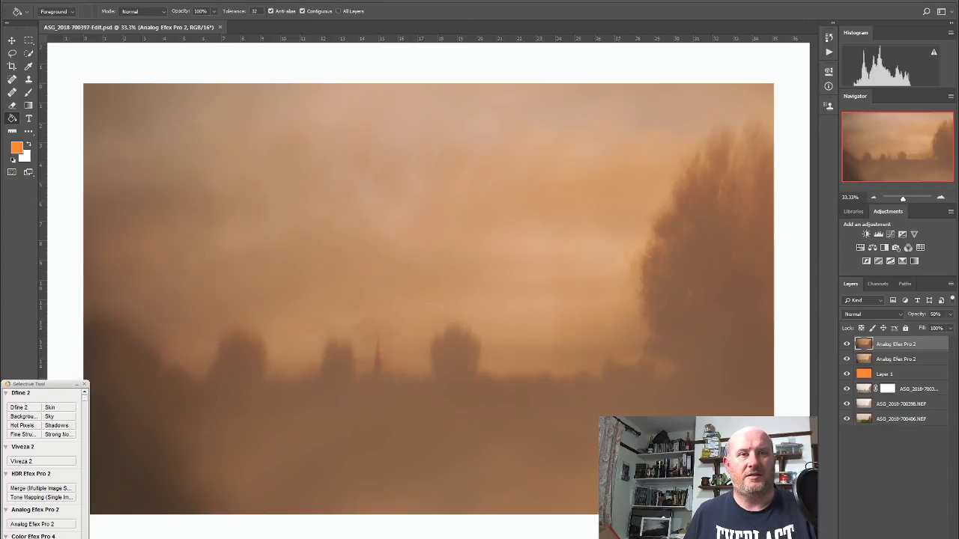
- Switch to Lightroom Classic, crop the orange composite tighter at a 2 x 3 / 4 x 6 ratio, and rate it three stars
key("alt+Tab")
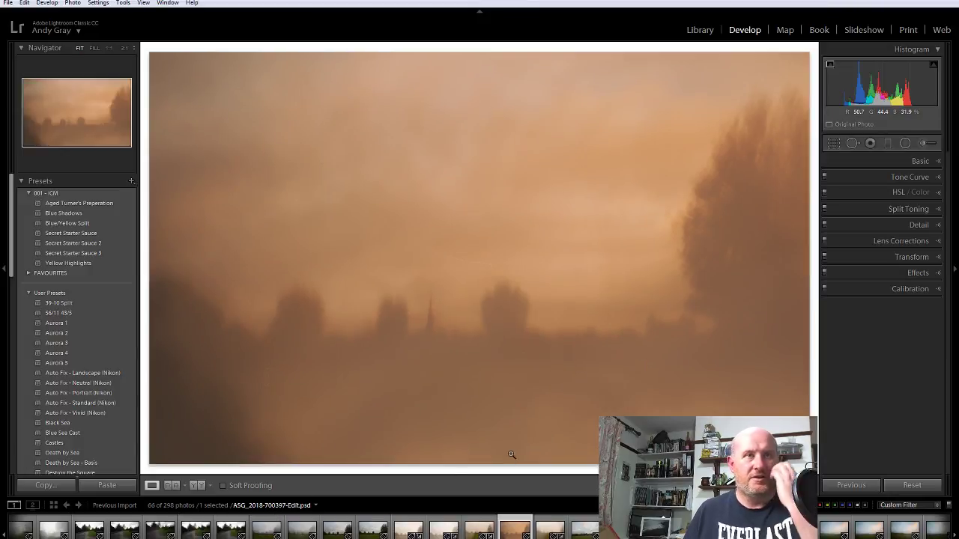
left_click(834, 146)
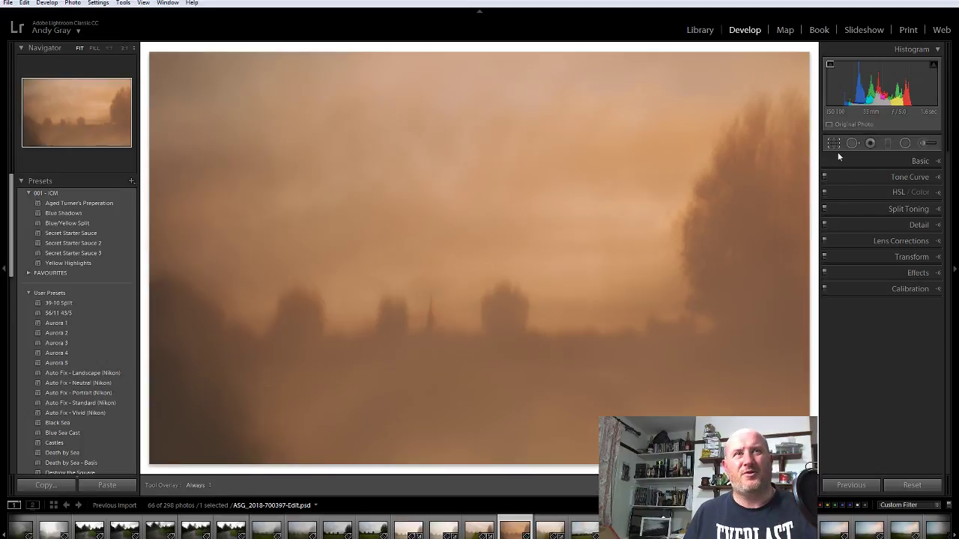
left_click(912, 178)
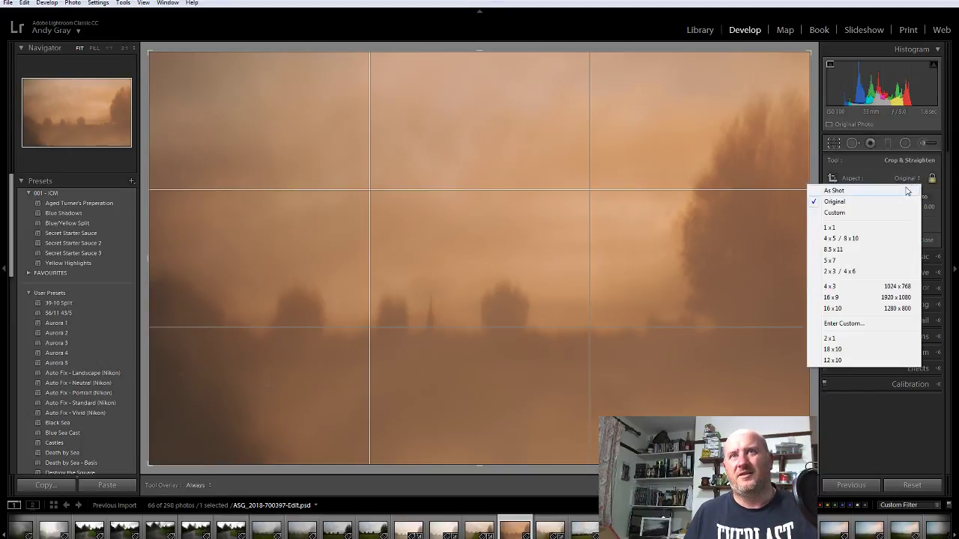
left_click(866, 272)
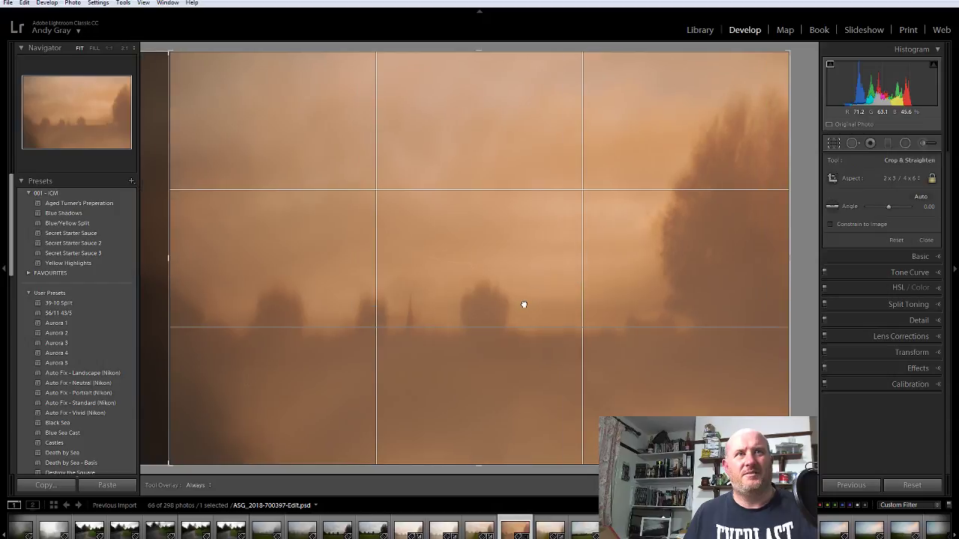
left_click_drag(478, 465, 486, 444)
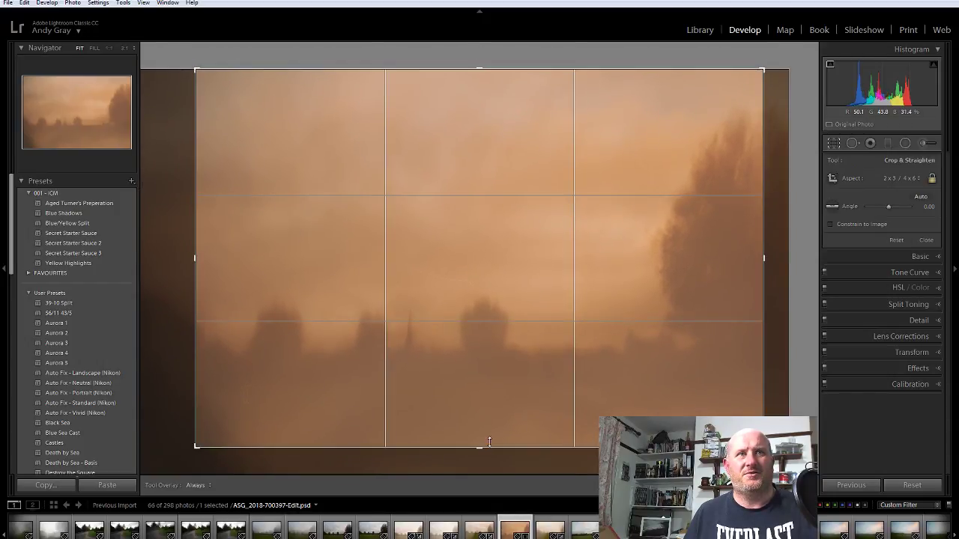
mouse_move(554, 336)
left_mouse_down()
mouse_move(557, 271)
mouse_move(557, 353)
left_mouse_up()
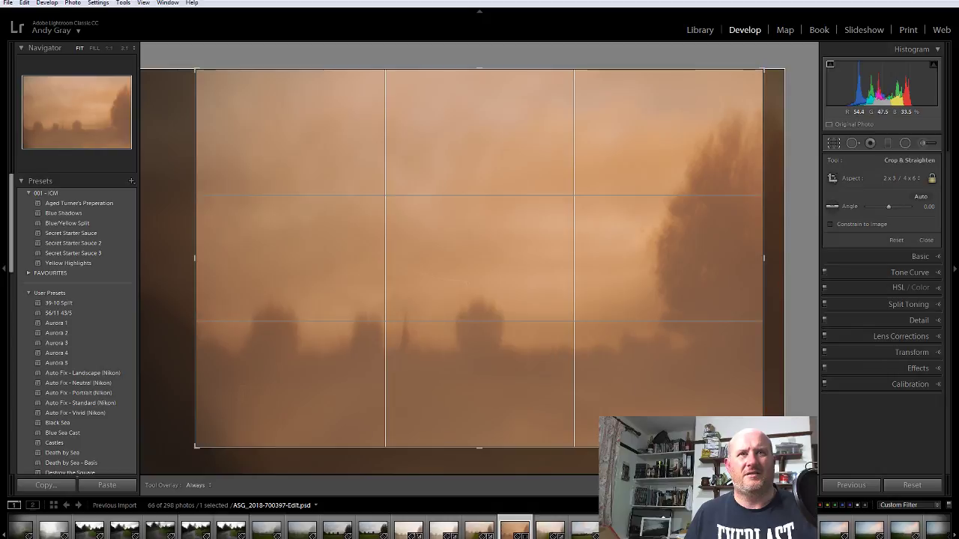
key("Return")
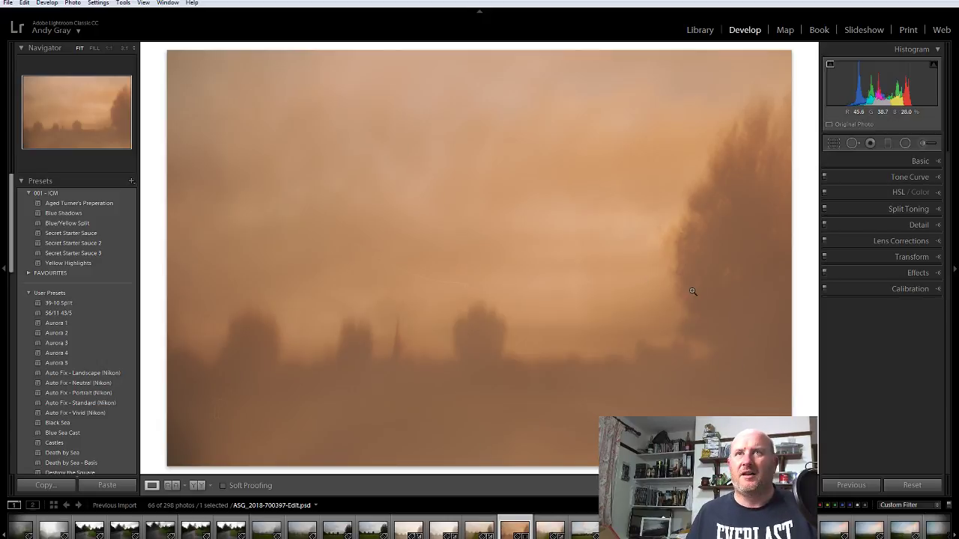
key("3")
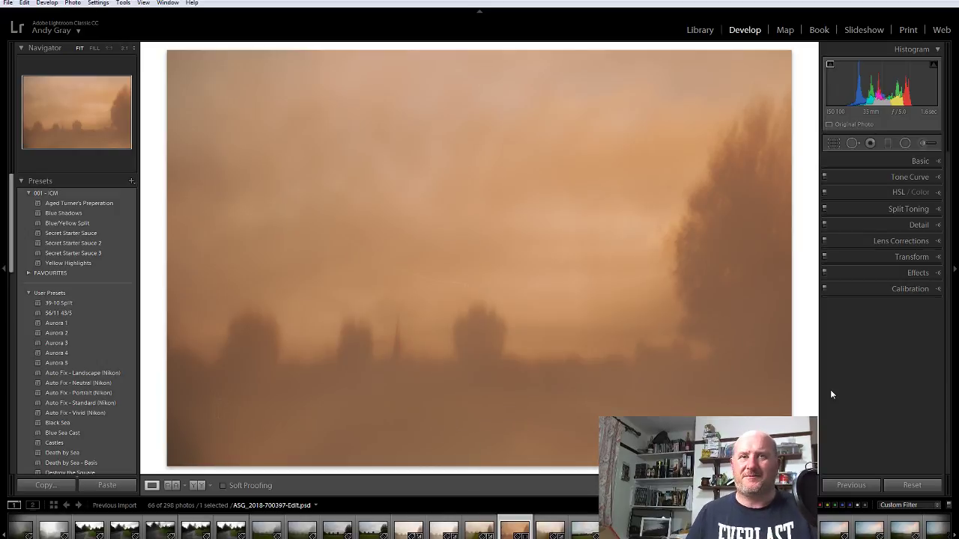
- Find the blurred brick hut photo ASG_2018-700231.NEF among the imported shots and open it for developing
key("Right")
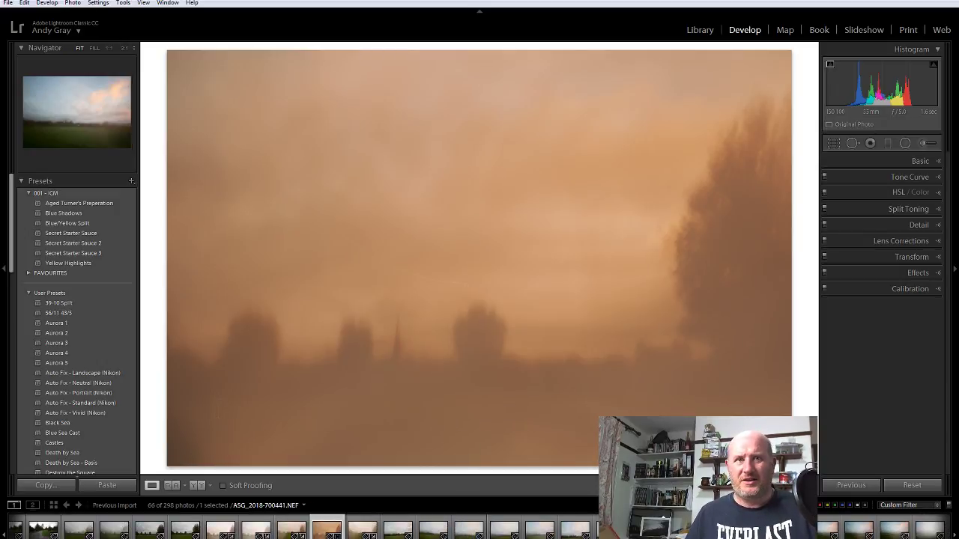
scroll(567, 533, "down", 5)
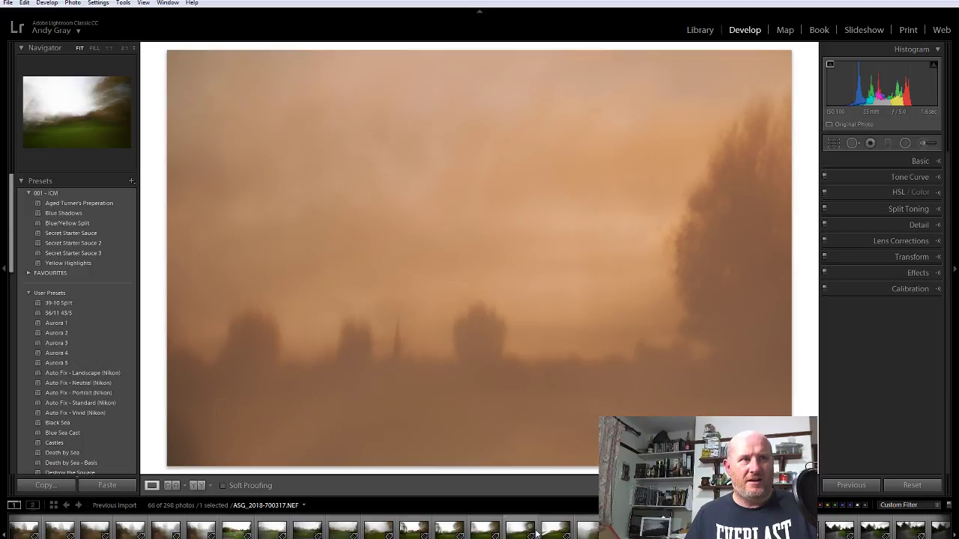
left_click(92, 528)
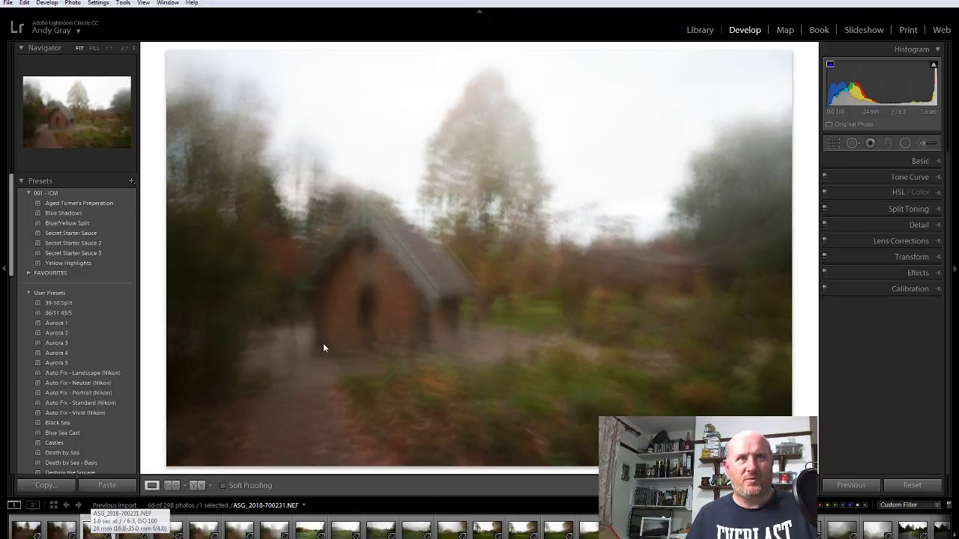
left_click(703, 32)
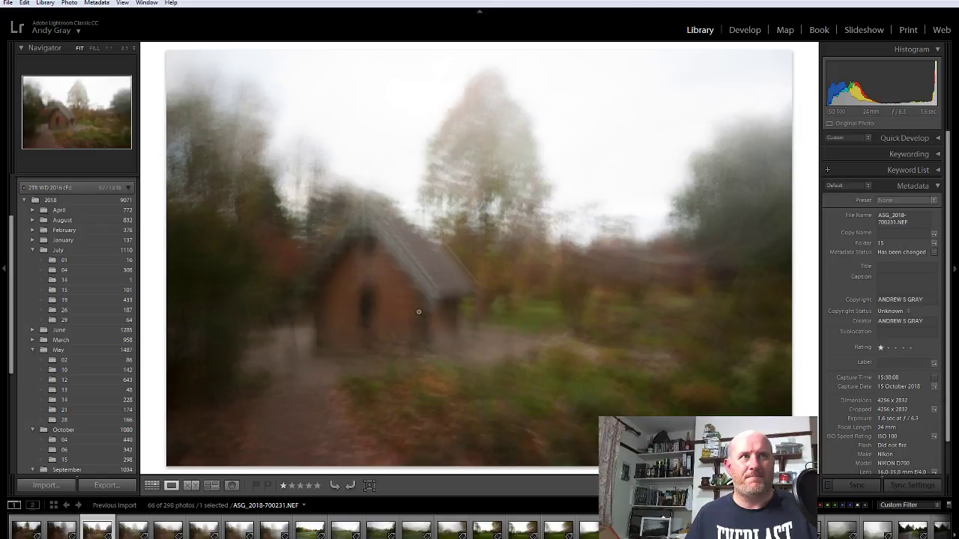
left_click(744, 30)
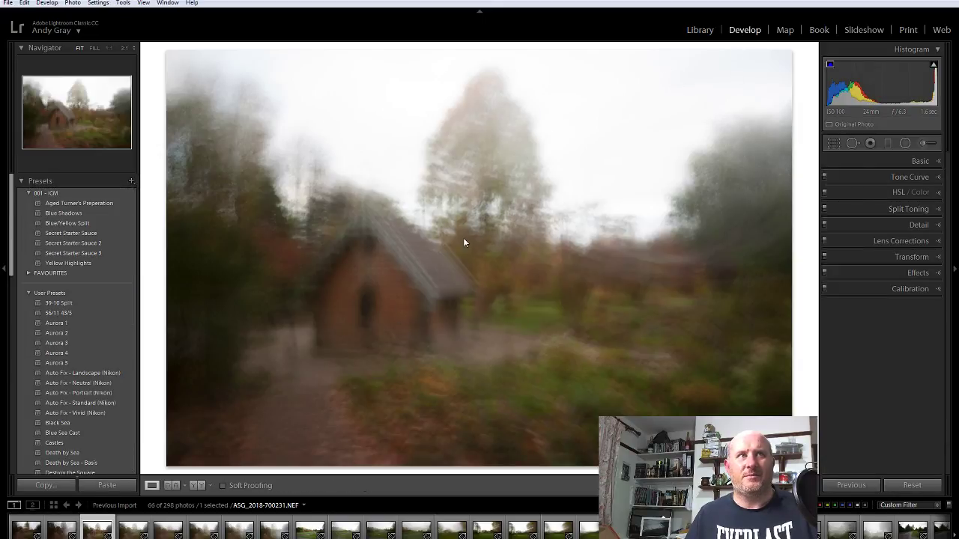
- Apply Auto white balance and Auto tone to the hut photo, then reset Highlights, Exposure and Contrast to 0
left_click(919, 162)
left_click(909, 210)
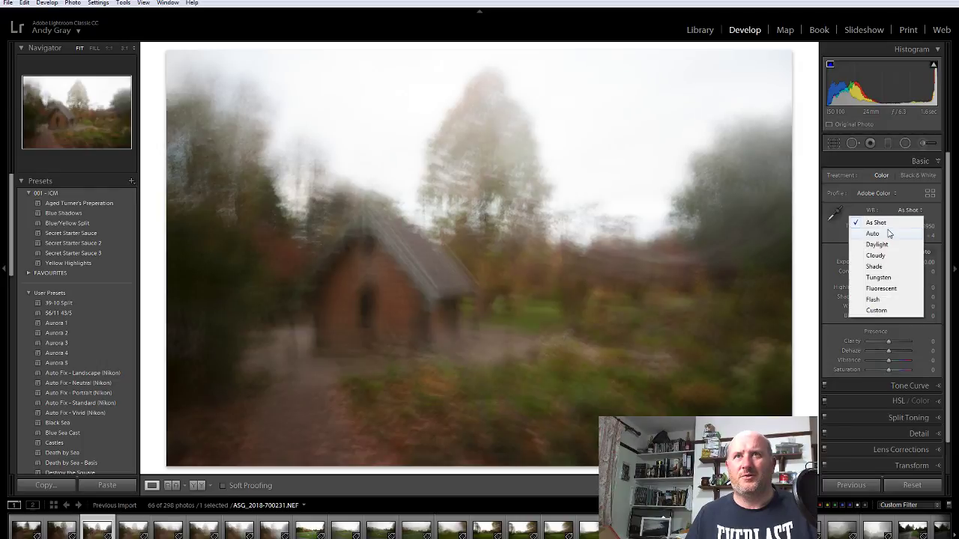
left_click(873, 234)
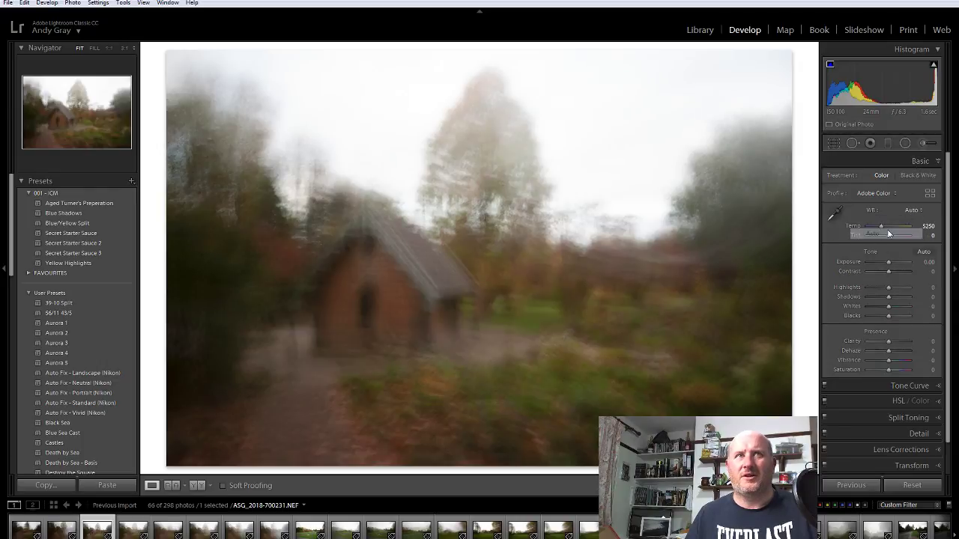
left_click(922, 252)
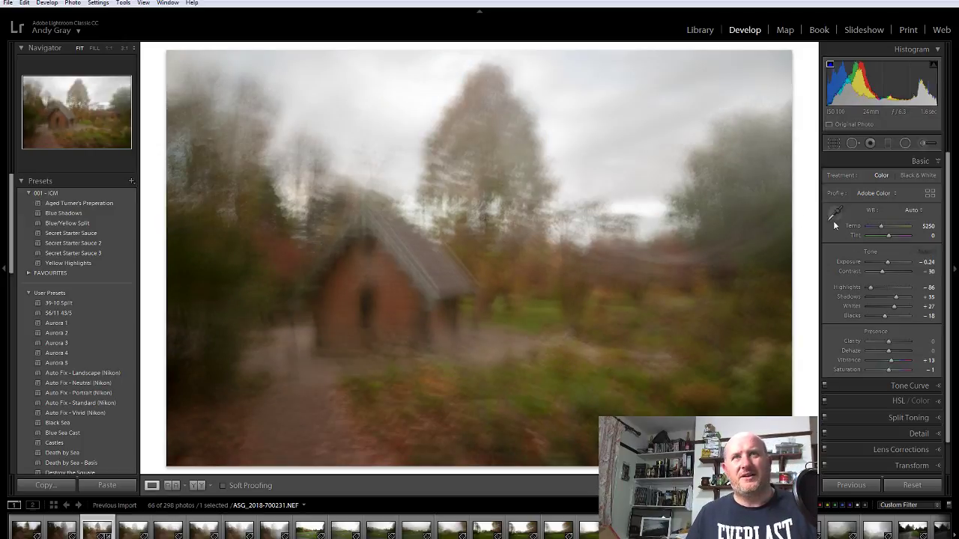
double_click(870, 289)
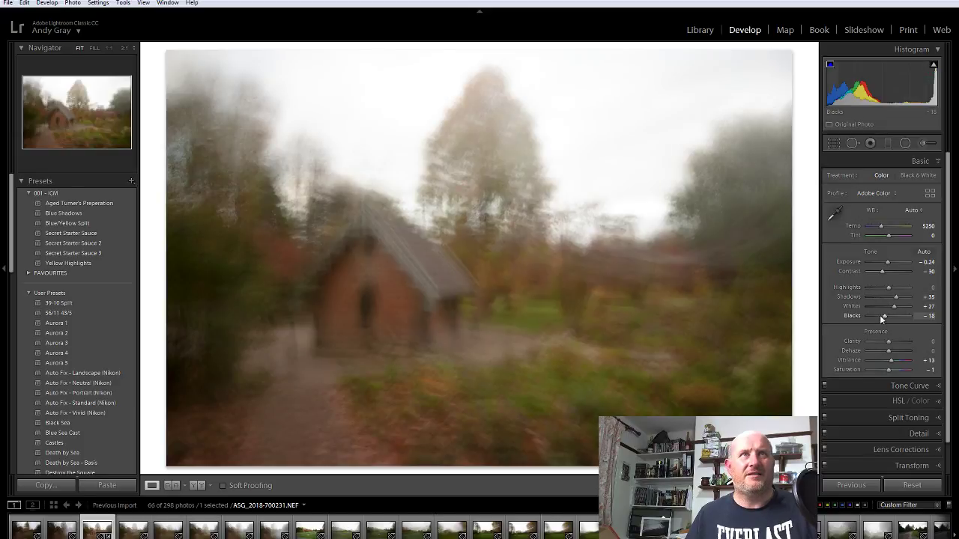
double_click(889, 264)
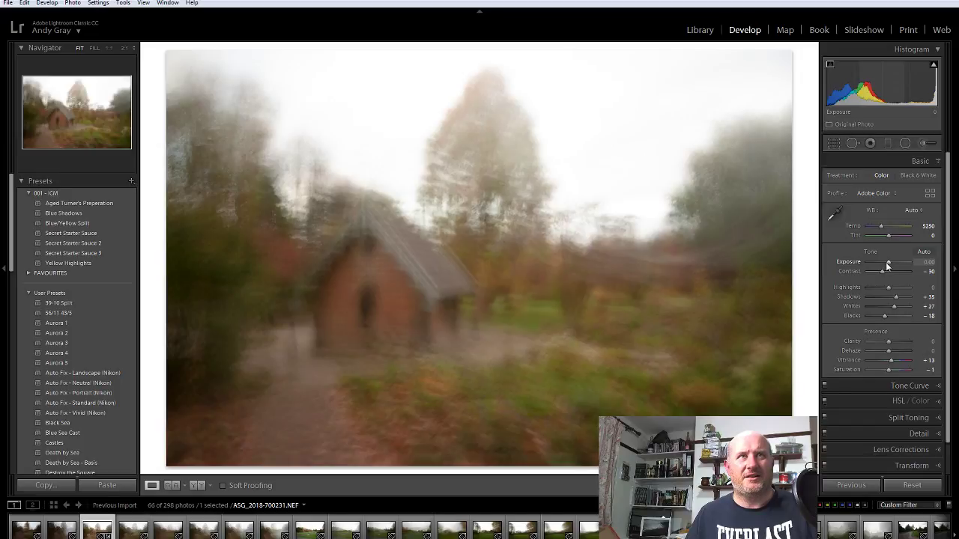
double_click(881, 273)
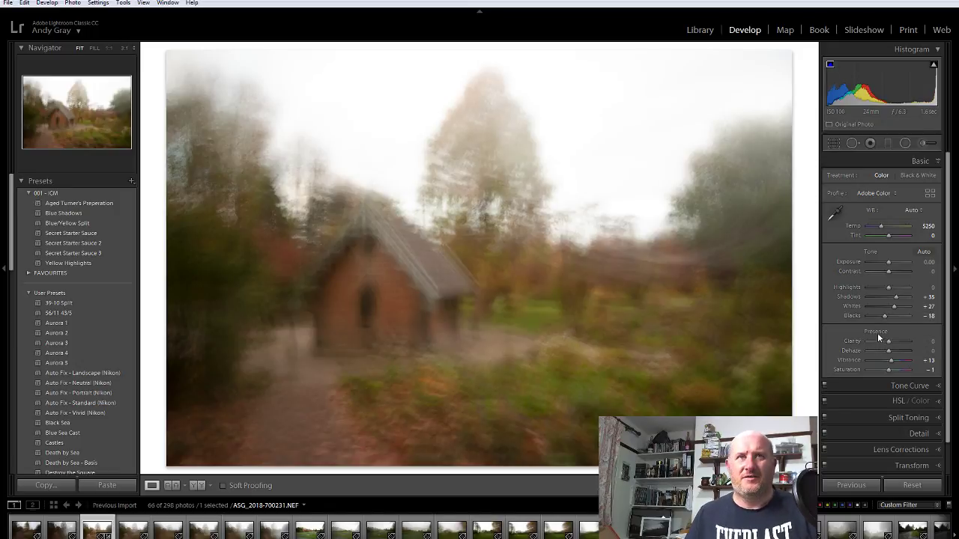
- Enable chromatic aberration removal and lens profile corrections for the hut photo, and raise luminance noise reduction to about 45
left_click(904, 449)
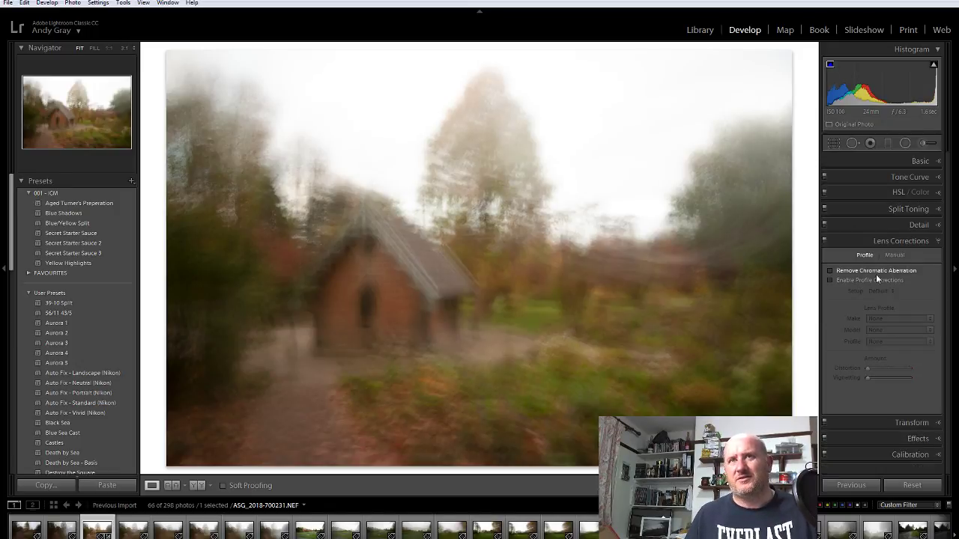
left_click(866, 281)
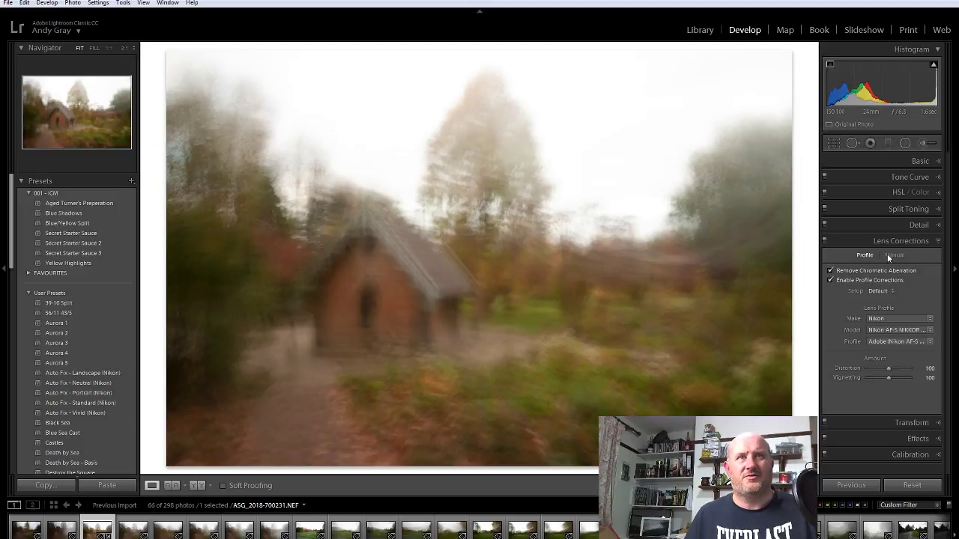
left_click(904, 242)
left_click(915, 229)
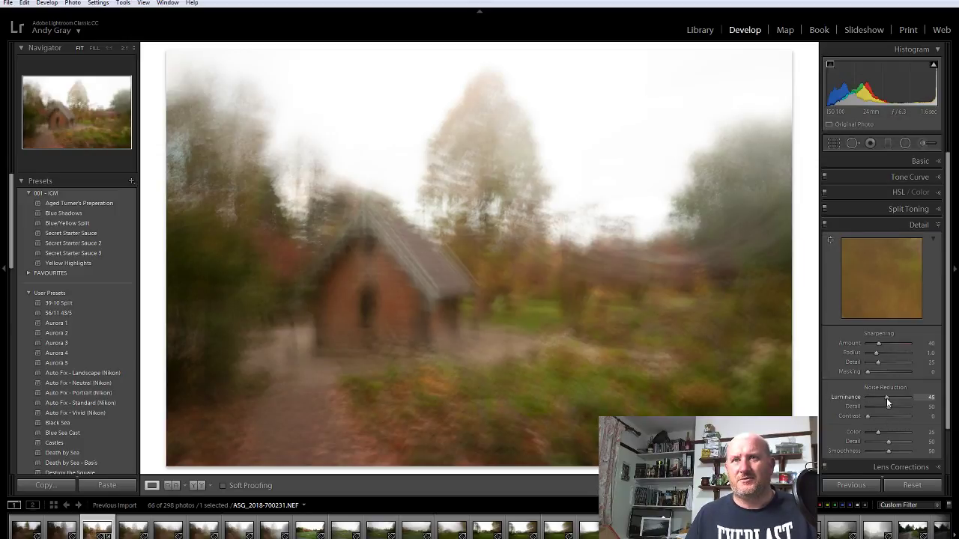
left_click(915, 229)
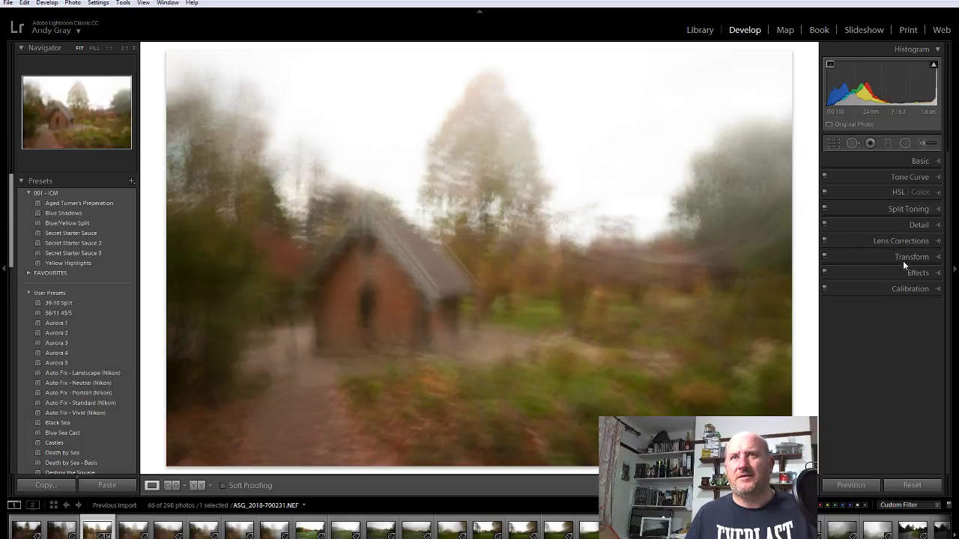
- Check the hut photo for dust spots using the Spot Removal tool's Visualize Spots view
left_click(852, 142)
left_click(231, 485)
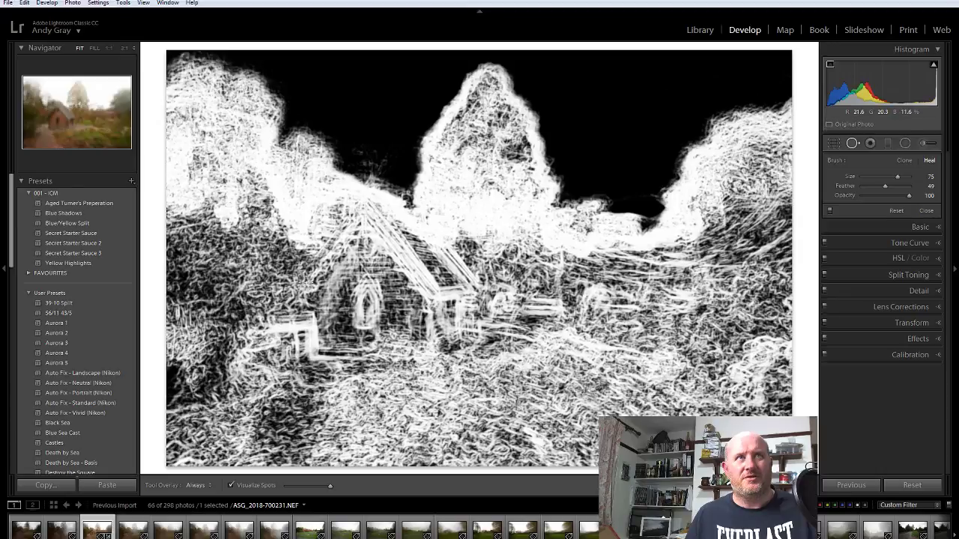
left_click(250, 486)
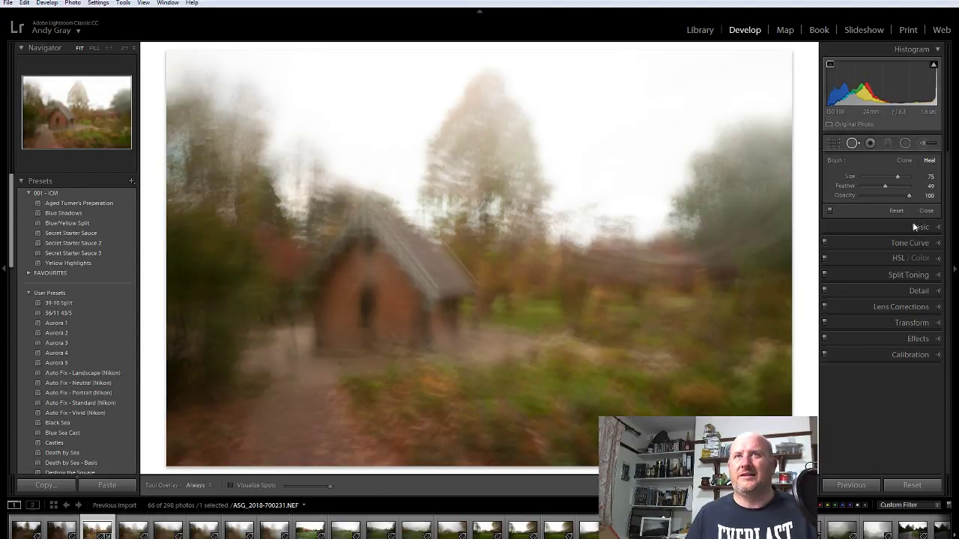
key("q")
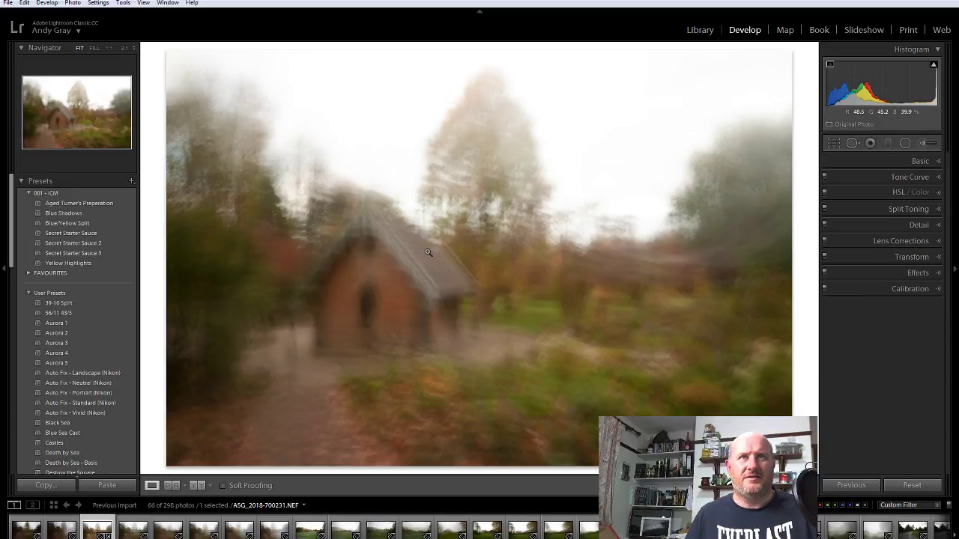
- Raise the hut photo's Shadows to +57
left_click(920, 161)
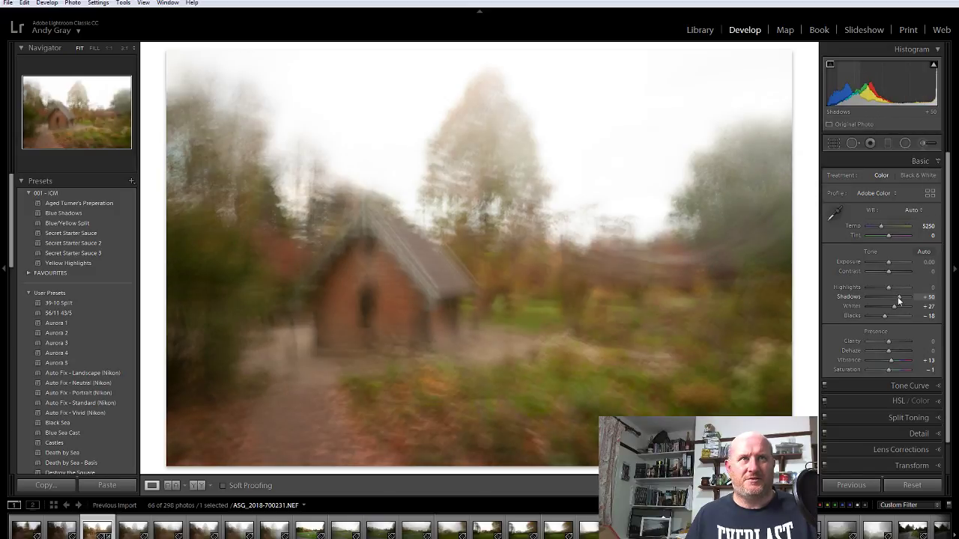
left_click_drag(899, 301, 902, 301)
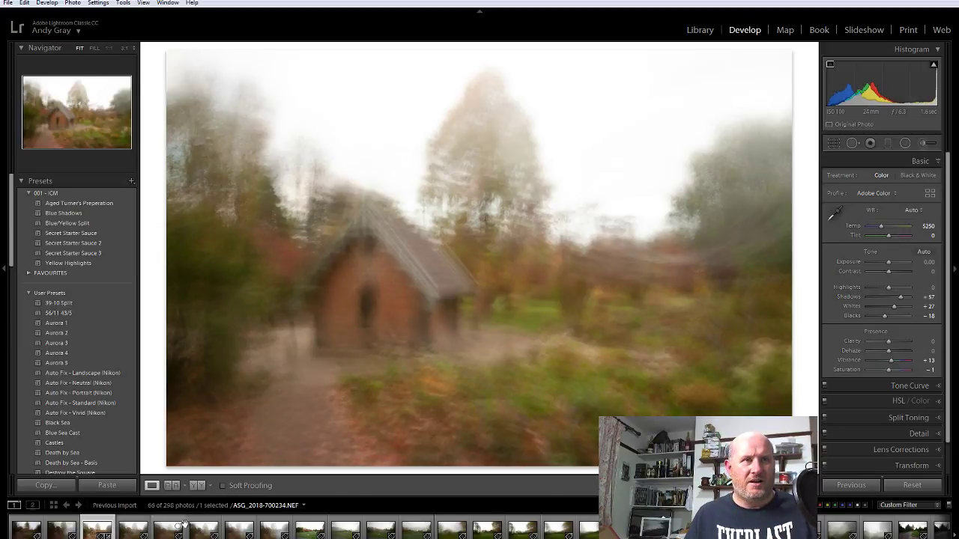
- Select the edited hut photo with the four shots following it and synchronize all its develop settings to them
left_click(133, 529)
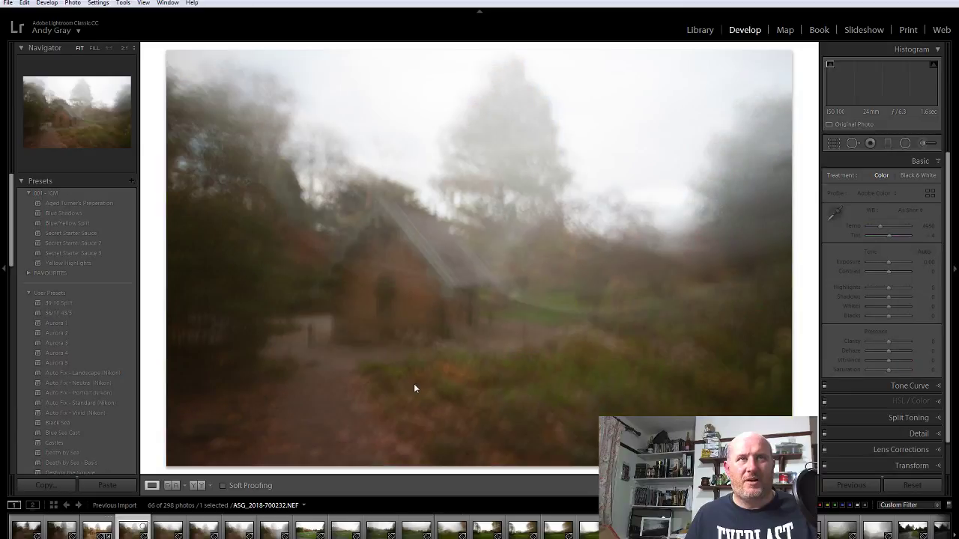
key("Left")
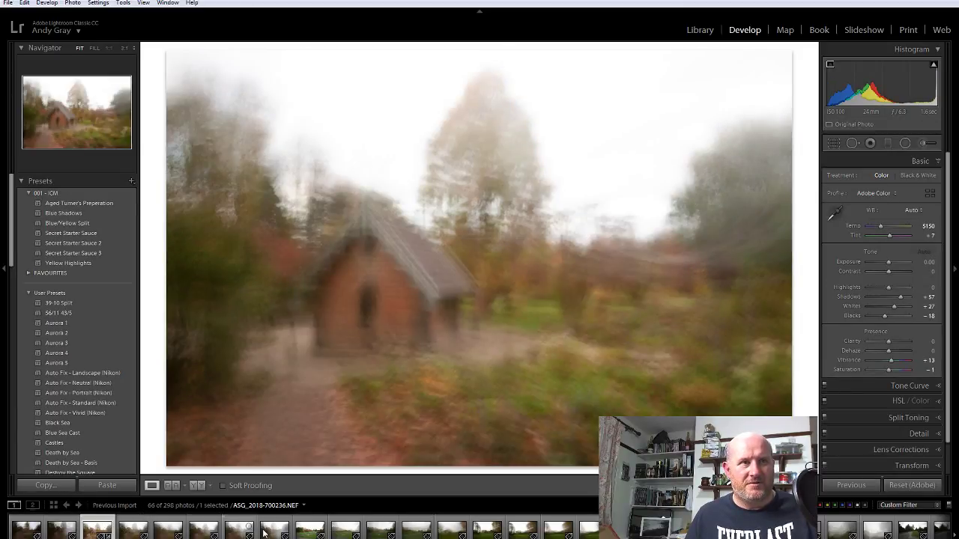
left_click(240, 529, "shift")
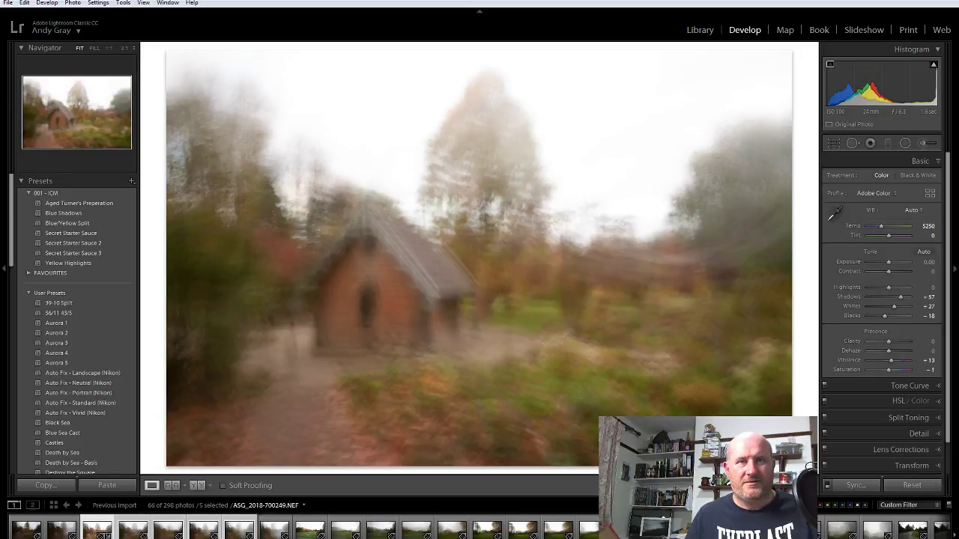
left_click(839, 486)
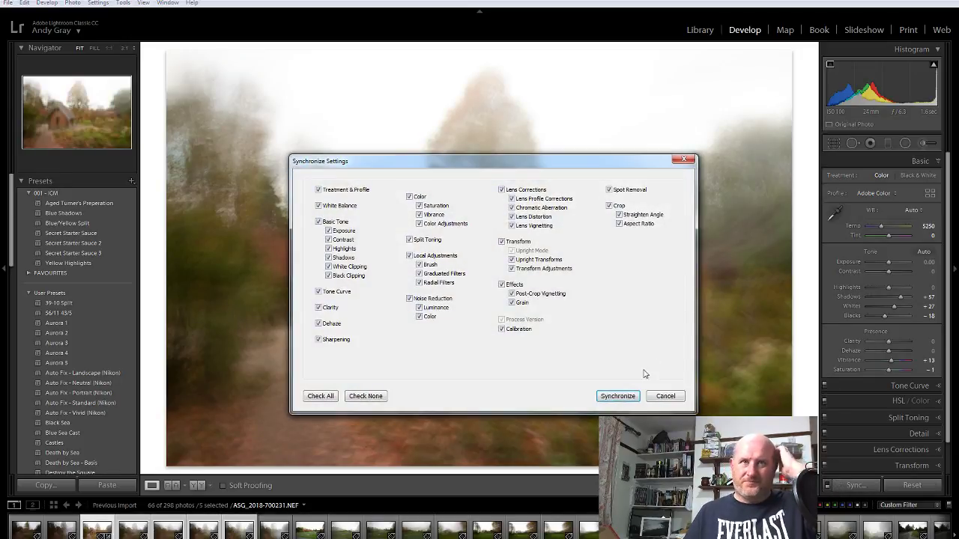
left_click(619, 395)
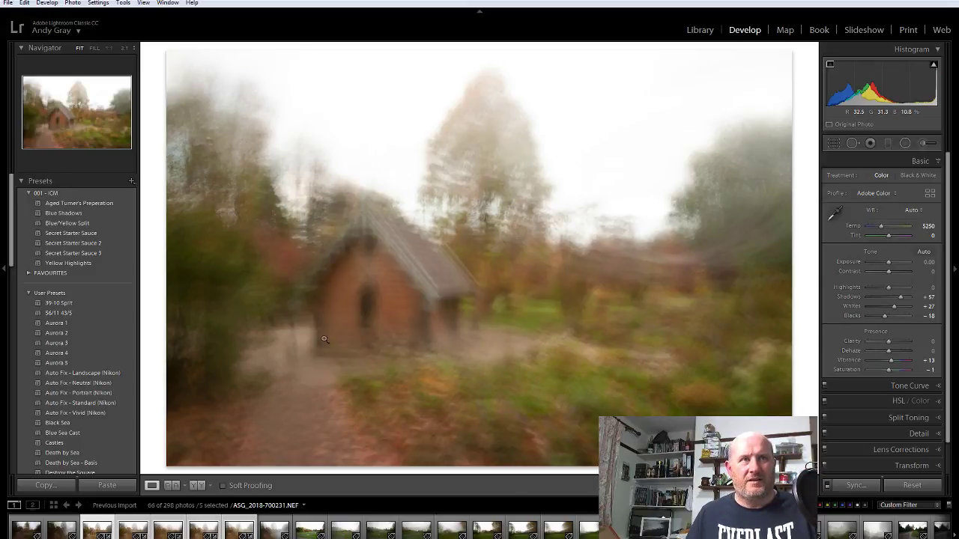
right_click(438, 287)
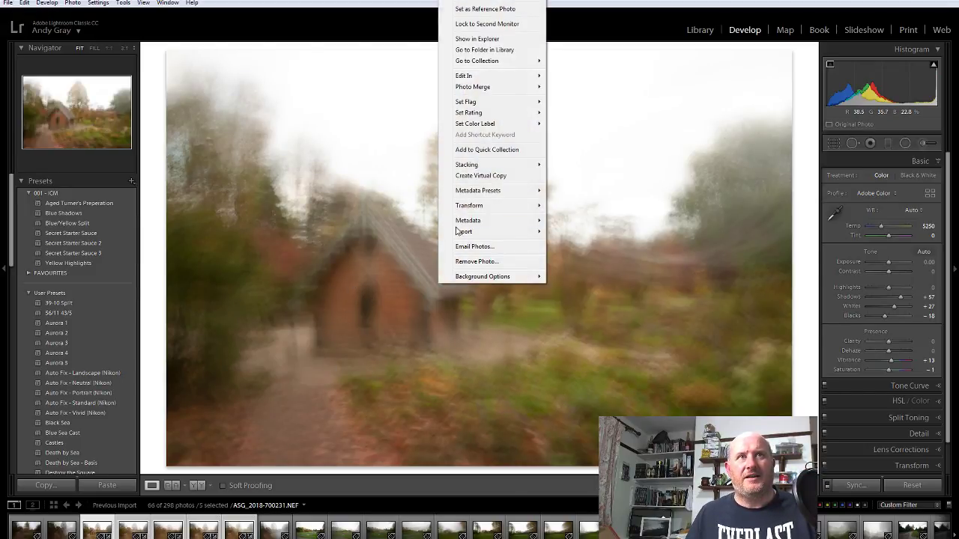
mouse_move(468, 78)
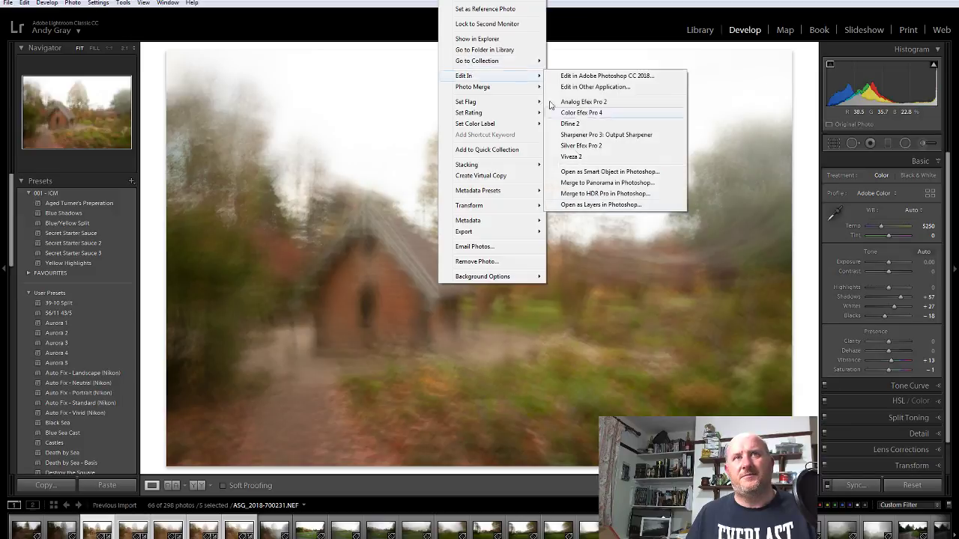
left_click(611, 209)
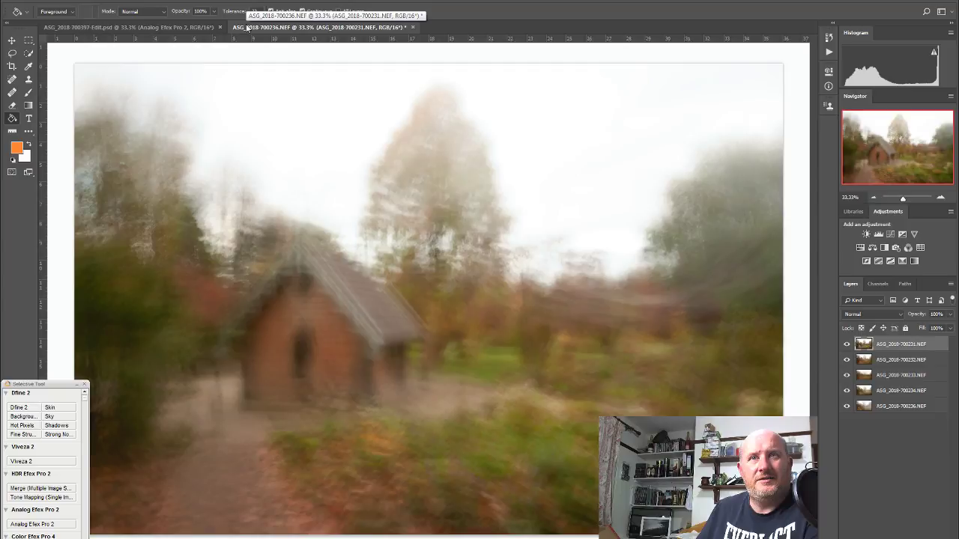
left_click(212, 28)
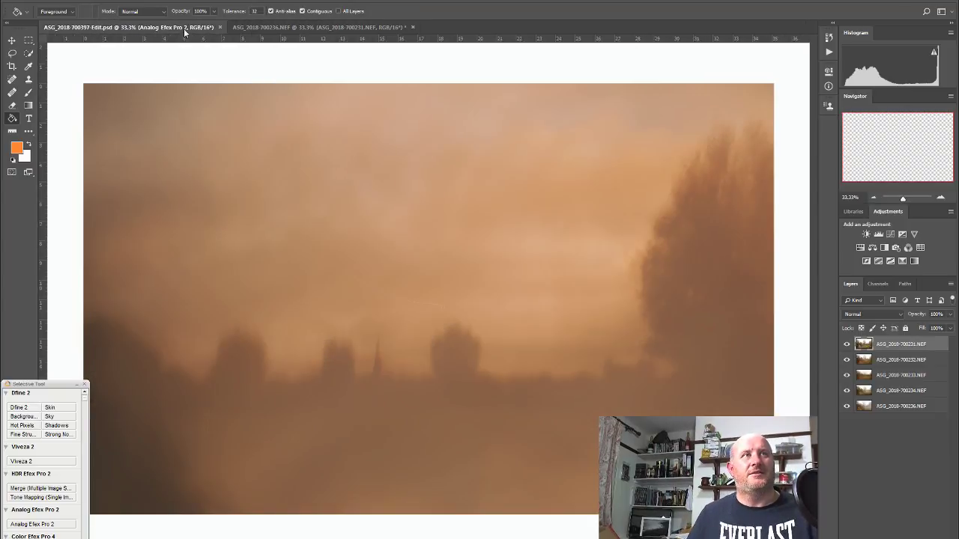
left_click(220, 27)
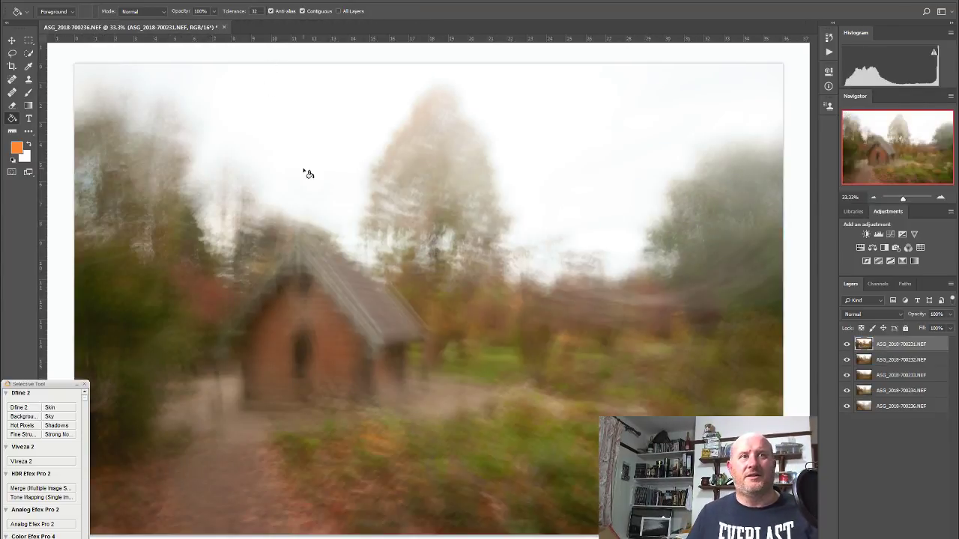
- Select all five hut photo layers and set their blend mode to Darken
left_click(904, 410, "shift")
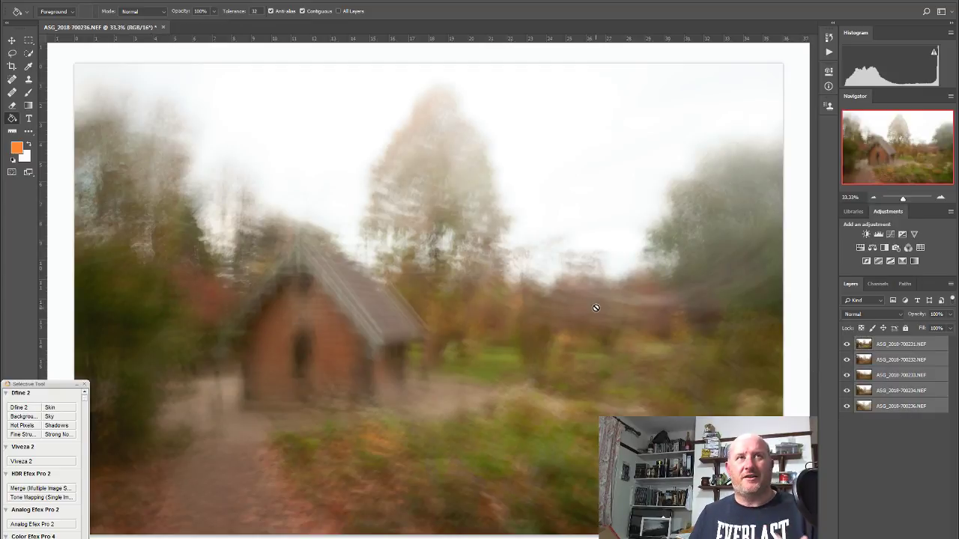
left_click(884, 314)
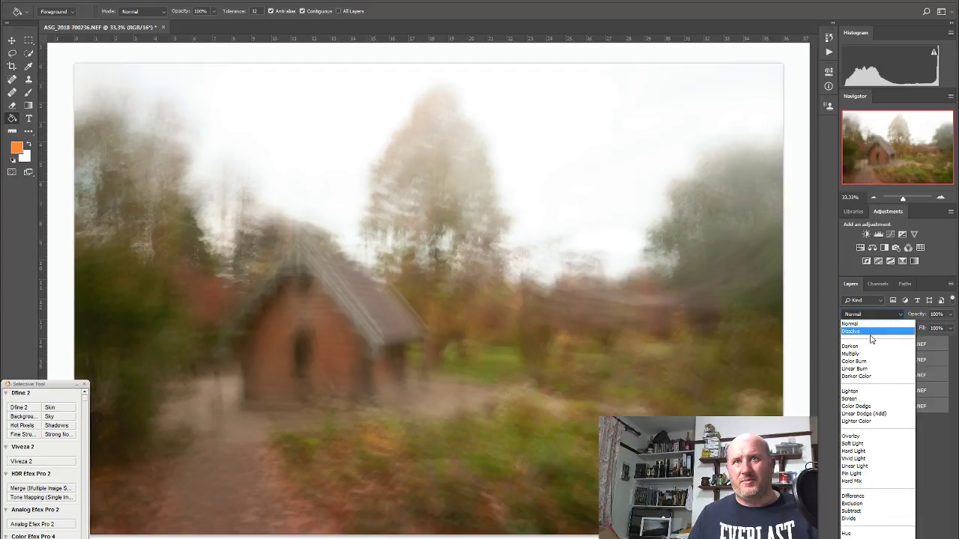
left_click(875, 346)
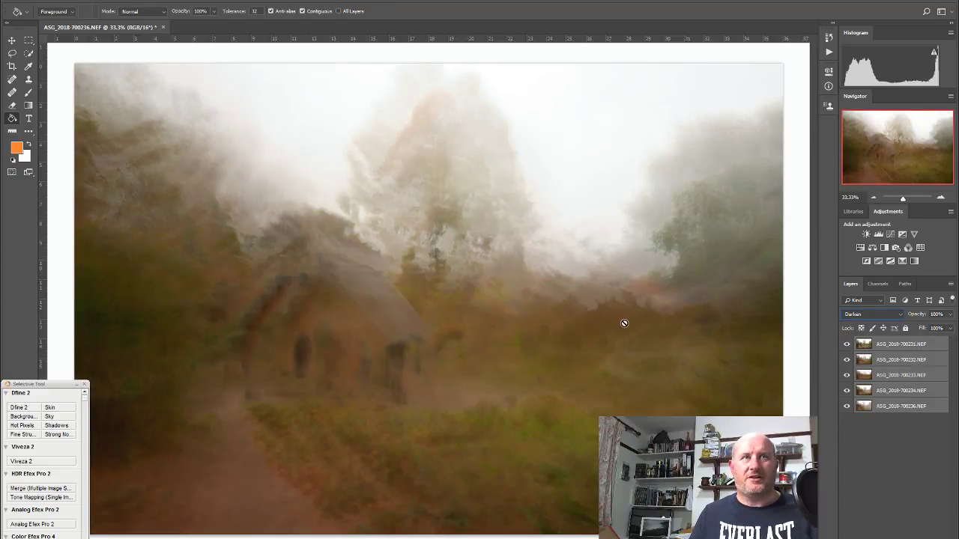
- Step the five selected layers through the blend modes from Multiply to Divide to compare their effects
key("Down")
key("Down")
key("Up")
key("Up")
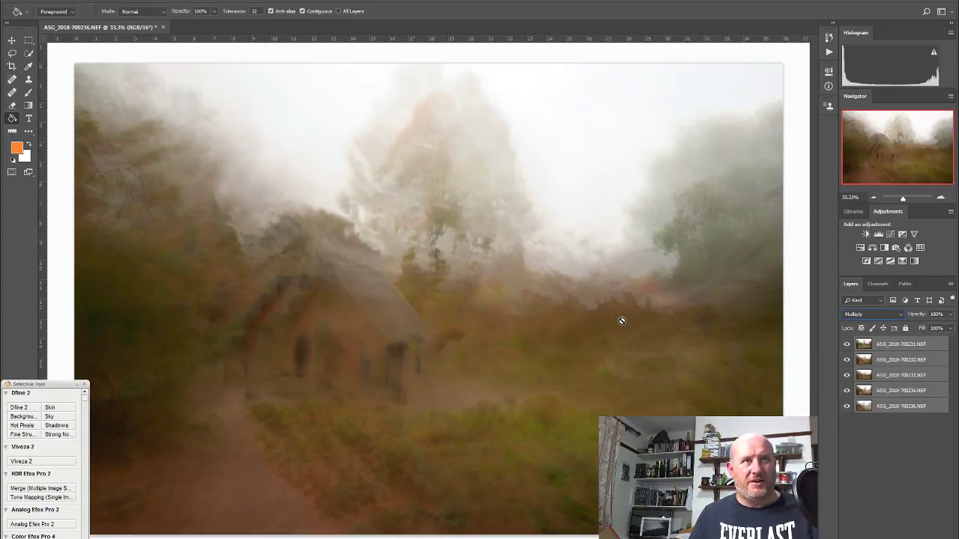
key("Down")
key("Down")
key("Down")
key("Down")
key("Down")
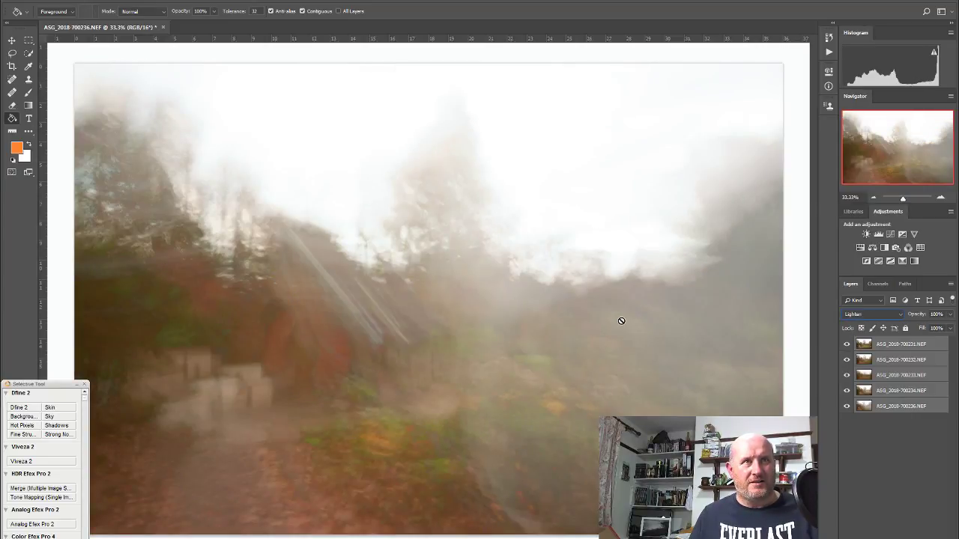
key("Down")
key("Up")
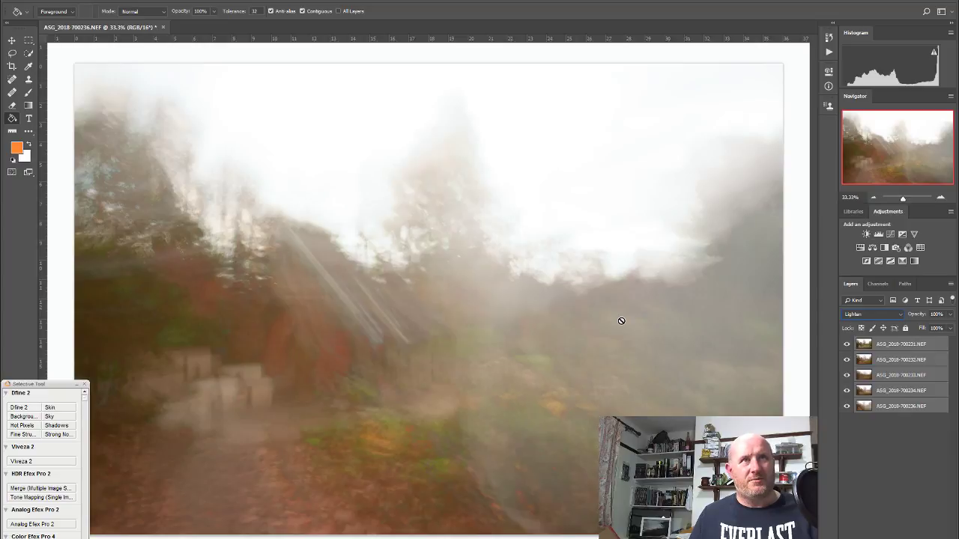
key("Down")
key("Down")
key("Down")
key("Down")
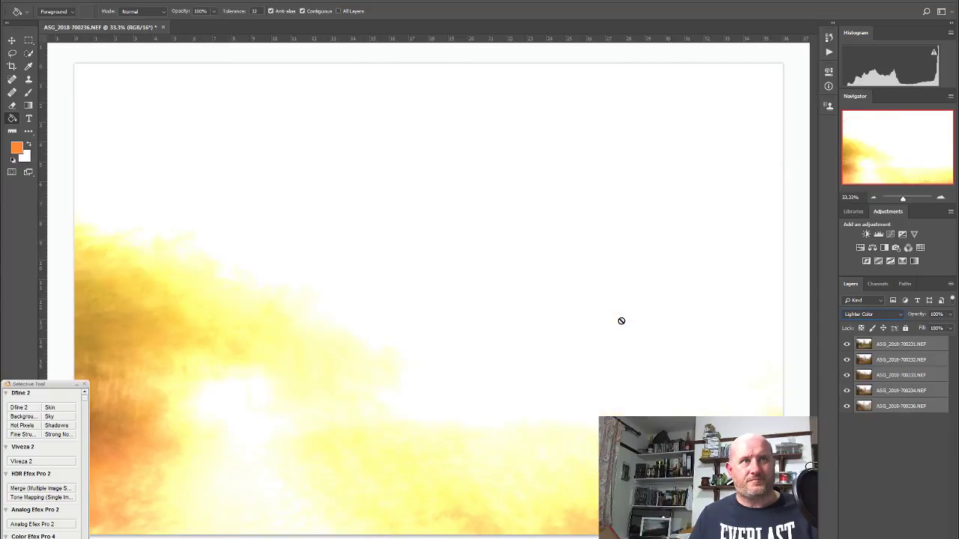
key("Down")
key("Down")
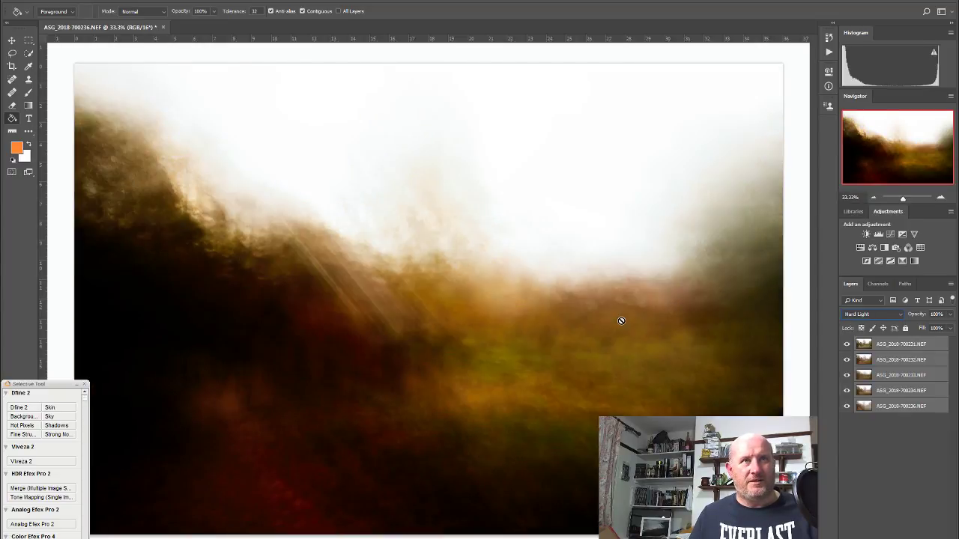
key("Down")
key("Down")
key("Down")
key("Down")
key("Down")
key("Down")
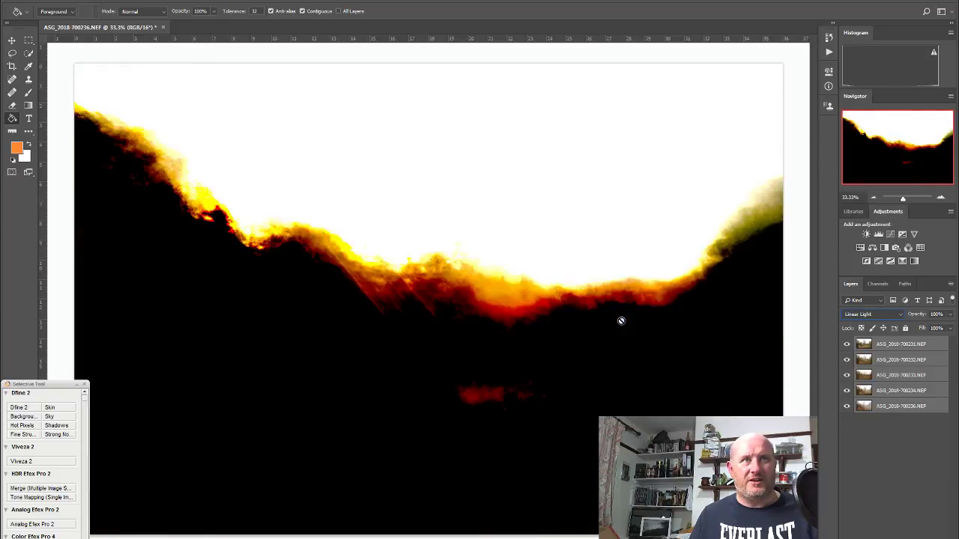
key("Down")
key("Down")
key("Down")
key("Down")
key("Down")
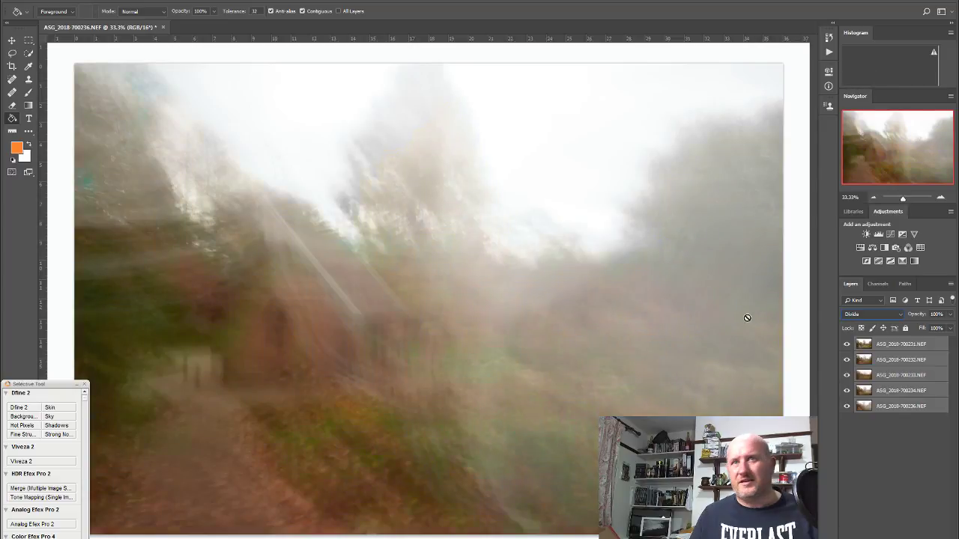
key("Up")
- Try the Exclusion blend mode on the five layers, toggling the visibility of the top two layers to compare
left_click(872, 314)
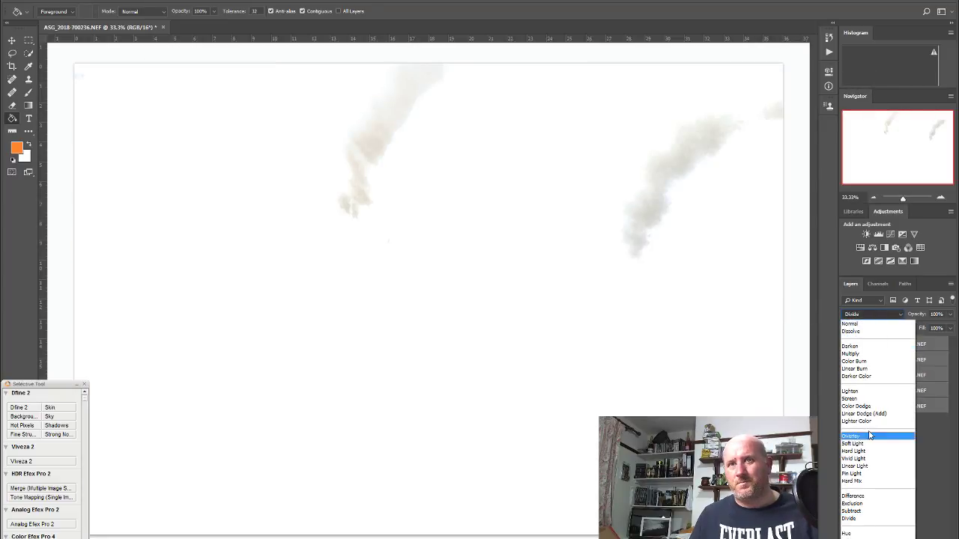
left_click(861, 503)
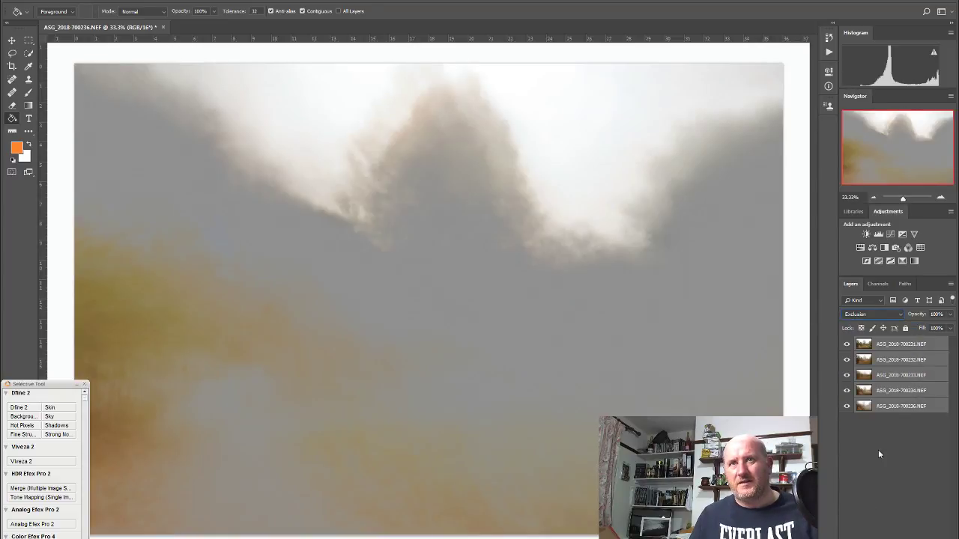
left_click(846, 344)
left_click(846, 344)
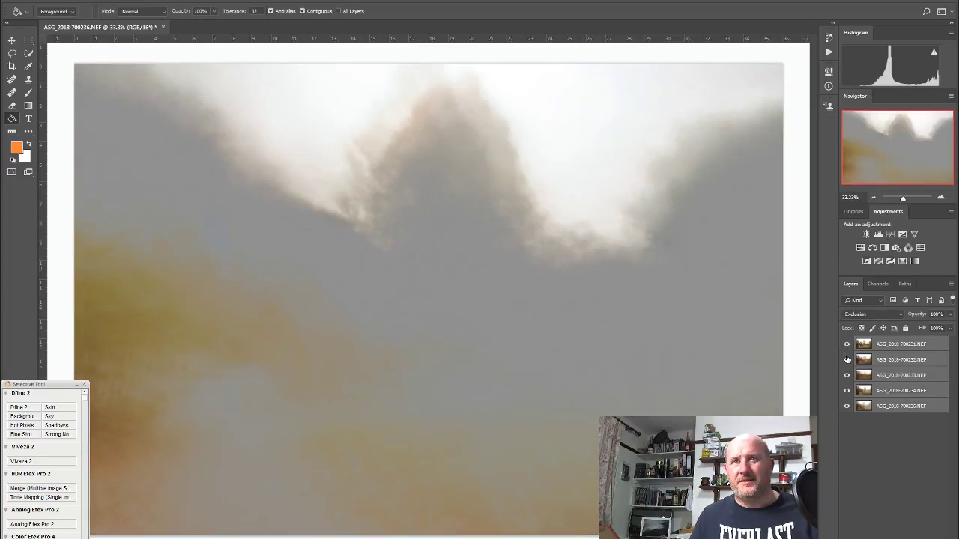
left_click(846, 359)
left_click(847, 359)
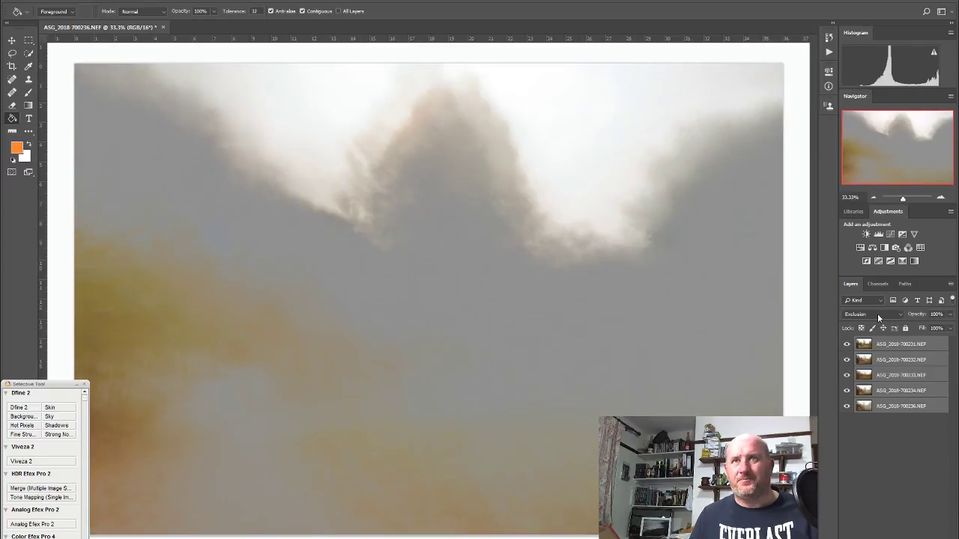
- Set the five layers' blend mode to Lighten and hide every layer except the bottom one, ASG_2018-700236.NEF
left_click(877, 313)
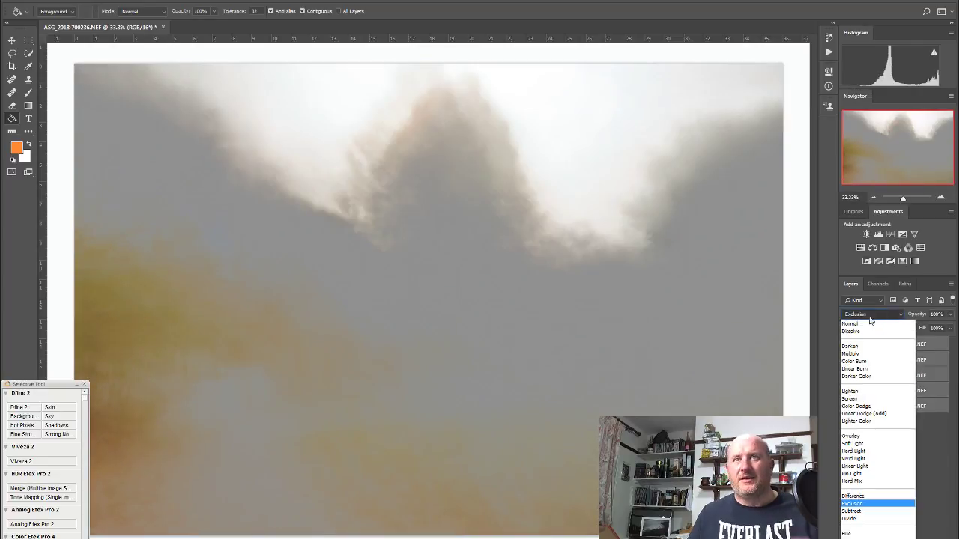
left_click(872, 392)
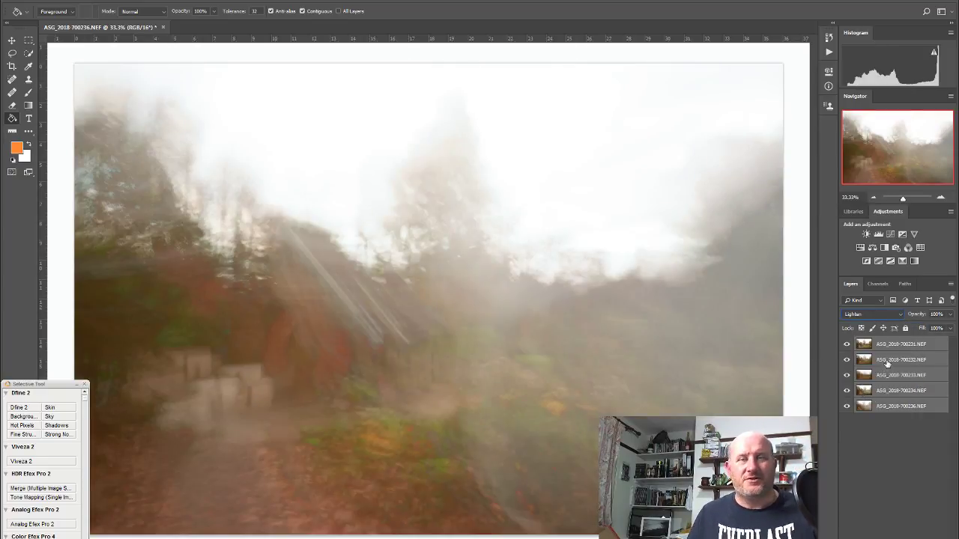
left_click(847, 346)
left_click(846, 360)
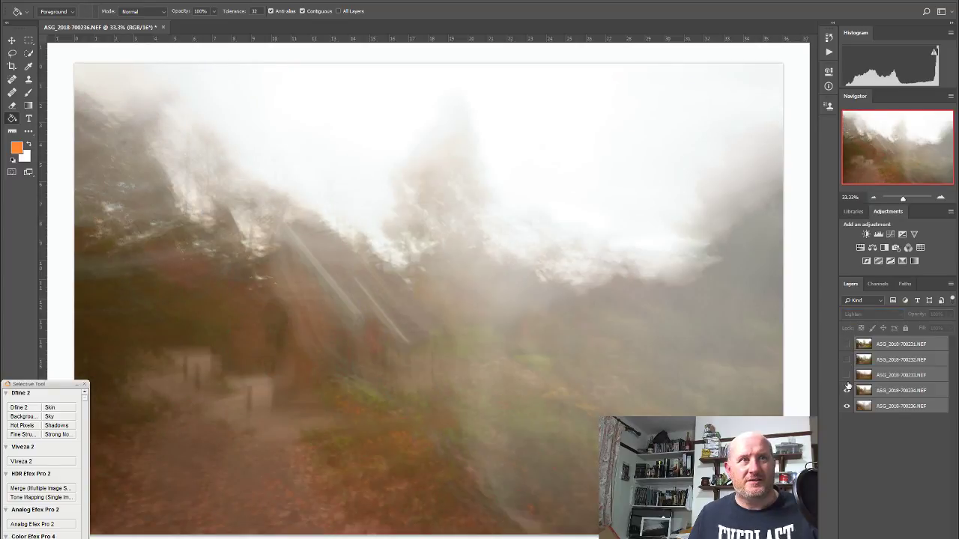
left_click(847, 375)
left_click(847, 391)
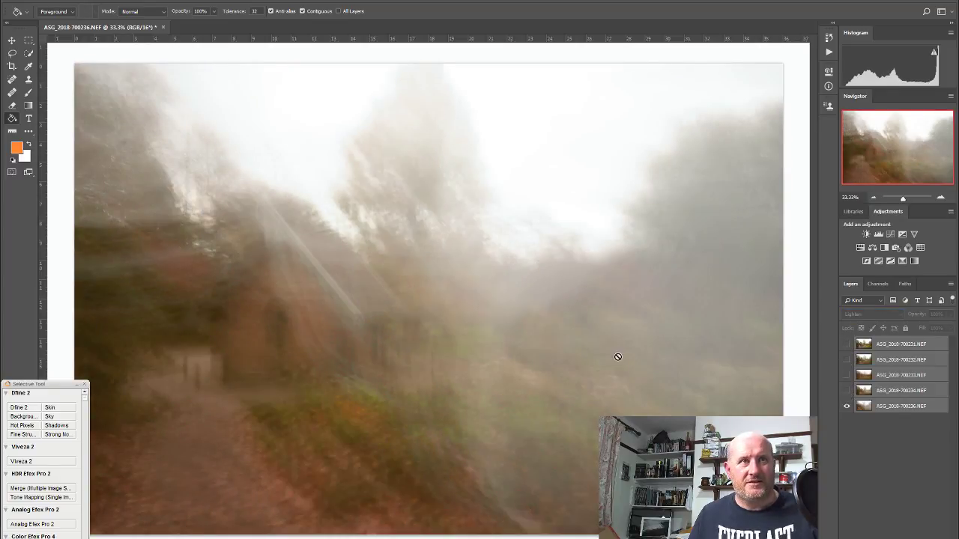
- Show layer ASG_2018-700234.NEF and move it slightly up and left to line its hut up with the bottom layer
left_click(846, 390)
left_click(868, 391)
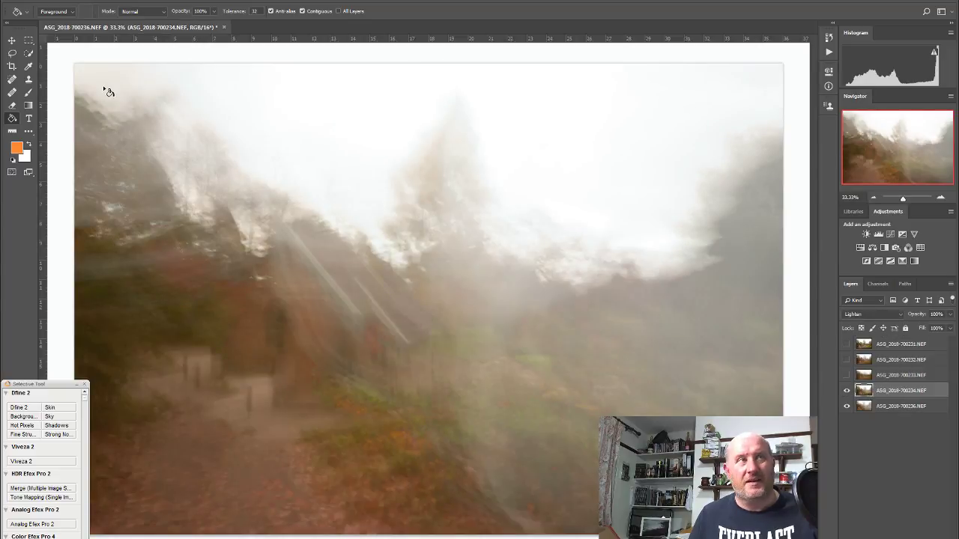
left_click(12, 39)
mouse_move(573, 348)
left_mouse_down()
mouse_move(524, 321)
mouse_move(538, 325)
left_mouse_up()
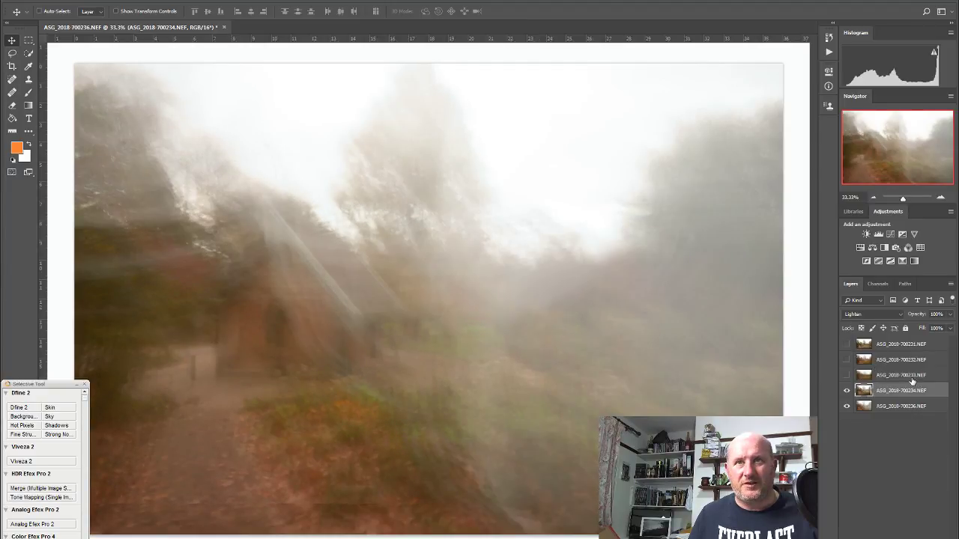
- Show layer ASG_2018-700233.NEF and move it slightly up and left to align its hut with the layers below
left_click(857, 377)
left_click(847, 377)
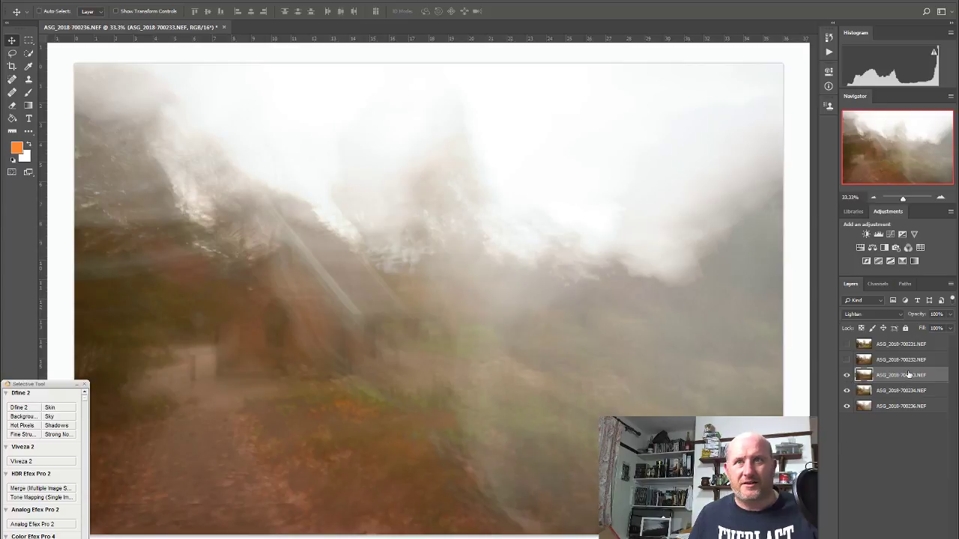
mouse_move(551, 407)
left_mouse_down()
mouse_move(519, 343)
mouse_move(472, 374)
mouse_move(447, 340)
mouse_move(457, 310)
mouse_move(404, 281)
mouse_move(408, 340)
mouse_move(492, 405)
mouse_move(482, 418)
mouse_move(511, 389)
mouse_move(516, 402)
mouse_move(558, 405)
mouse_move(544, 402)
left_mouse_up()
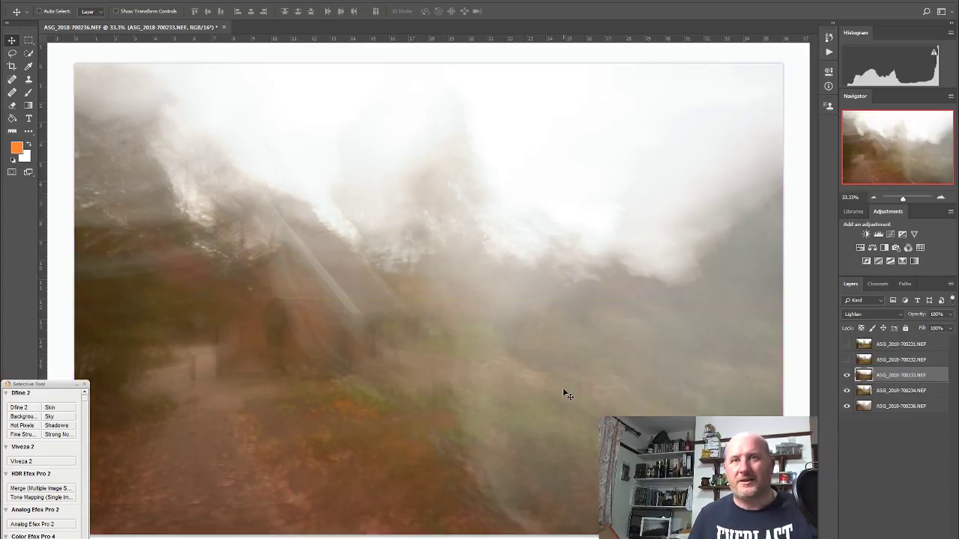
- Show layer ASG_2018-700232.NEF and move it left and slightly down until its hut lines up with the layers below
left_click(847, 360)
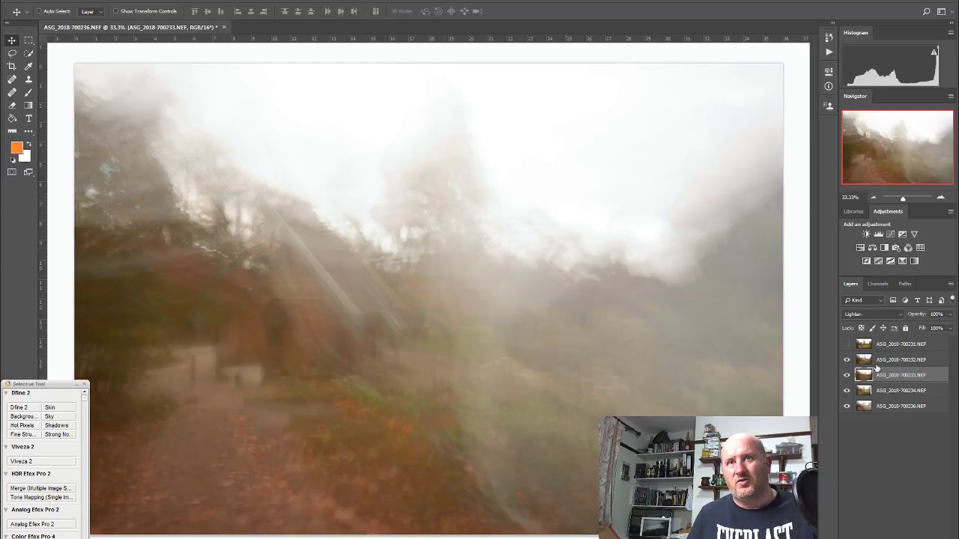
left_click(888, 364)
left_click_drag(444, 385, 396, 405)
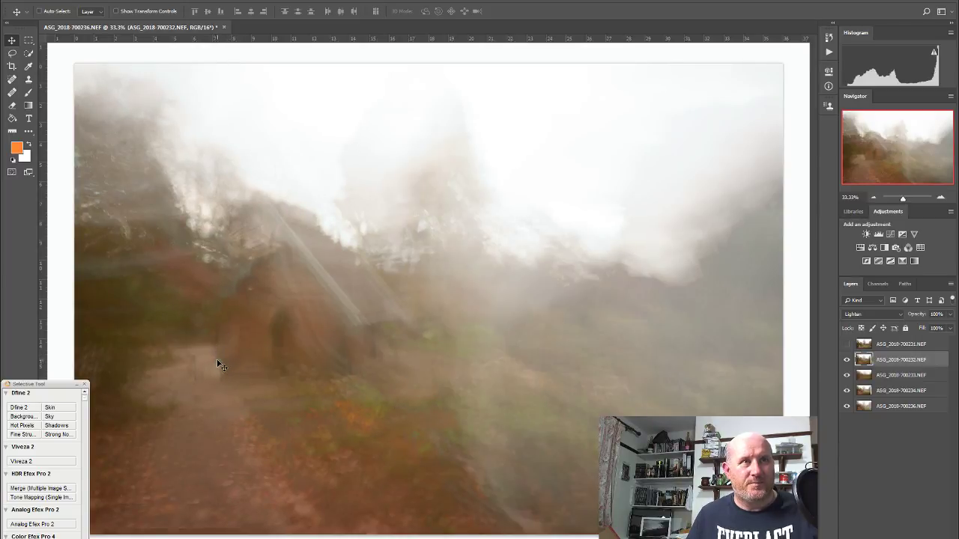
mouse_move(437, 357)
left_mouse_down()
mouse_move(423, 347)
mouse_move(441, 336)
mouse_move(440, 349)
left_mouse_up()
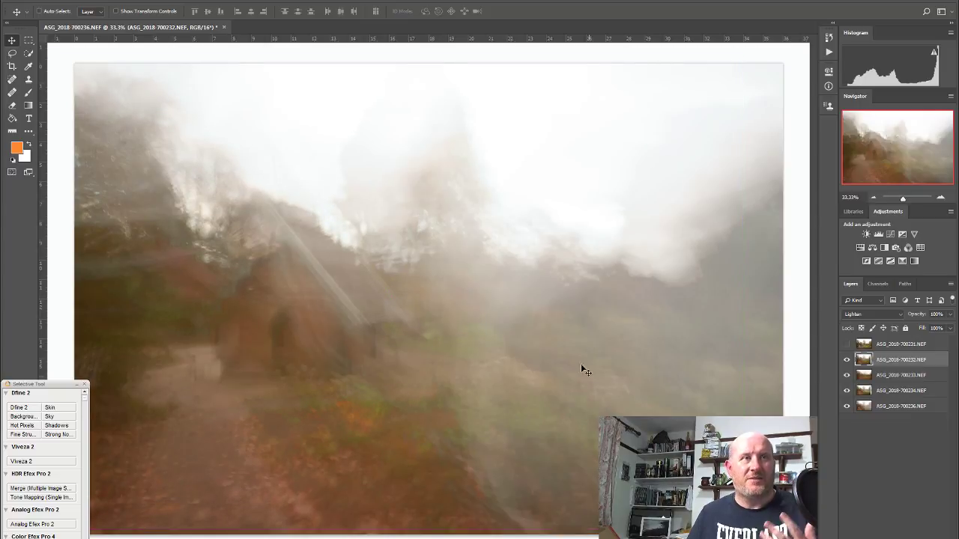
- Show the top layer, ASG_2018-700231.NEF, and move it up and left so its hut matches the layers below
left_click(846, 344)
left_click(889, 346)
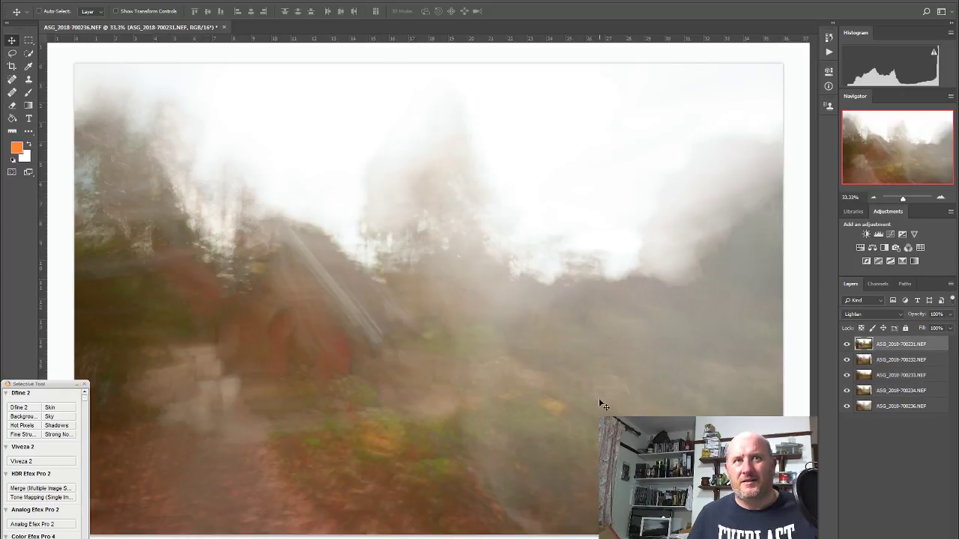
left_click_drag(603, 405, 581, 388)
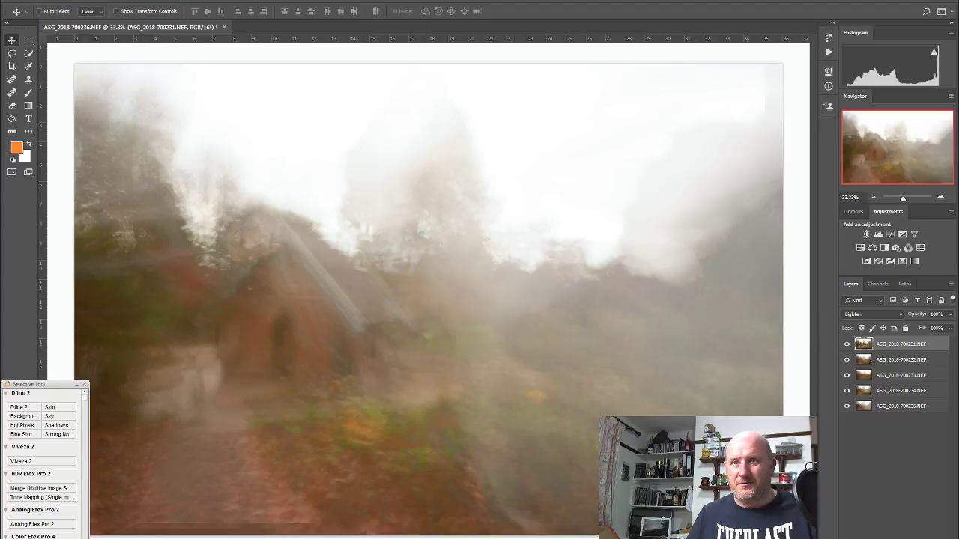
- Add a black layer mask to the top layer and paint white over the hut to reveal it there
left_click(885, 535, "alt")
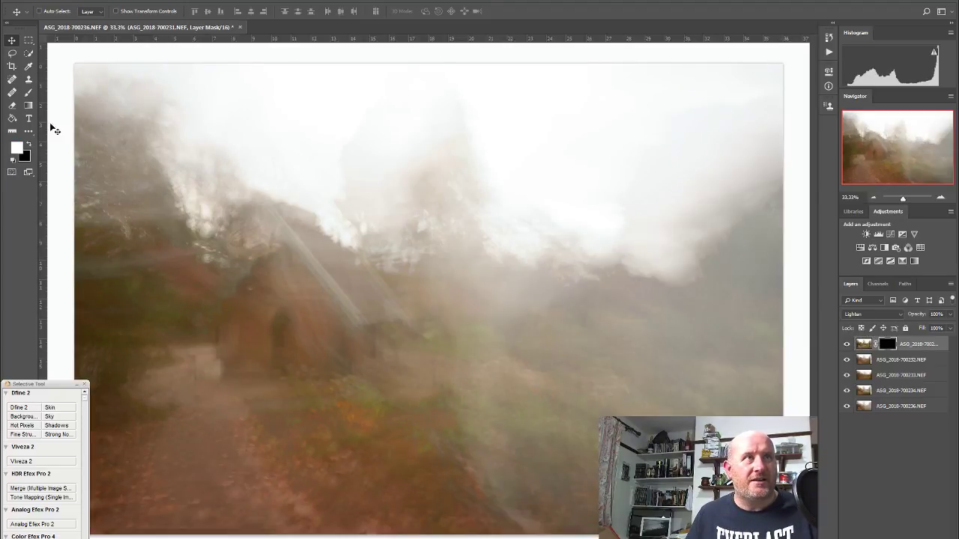
left_click(29, 92)
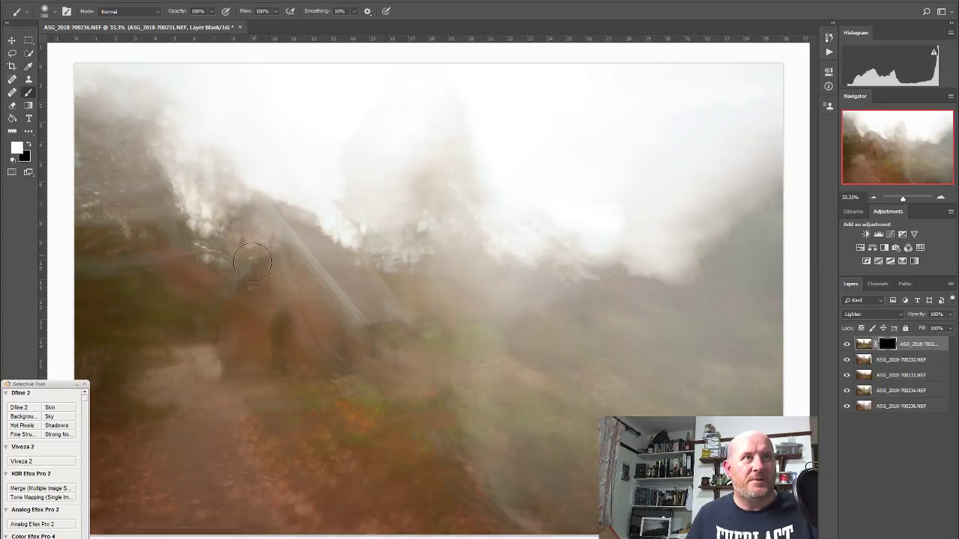
mouse_move(237, 287)
left_mouse_down()
mouse_move(271, 243)
mouse_move(335, 294)
mouse_move(331, 313)
left_mouse_up()
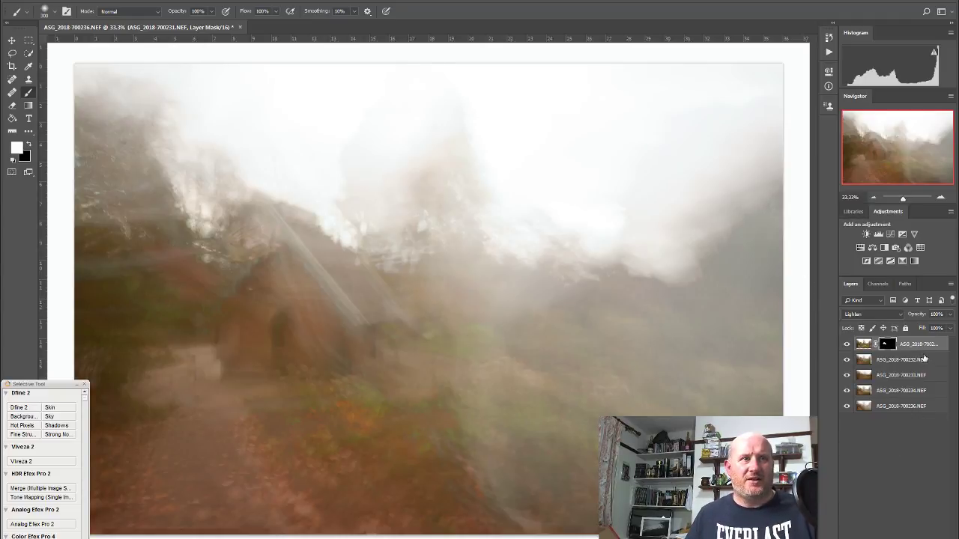
- Crop the composite slightly tighter along its bottom and side edges to trim the layers' misaligned borders
left_click(12, 66)
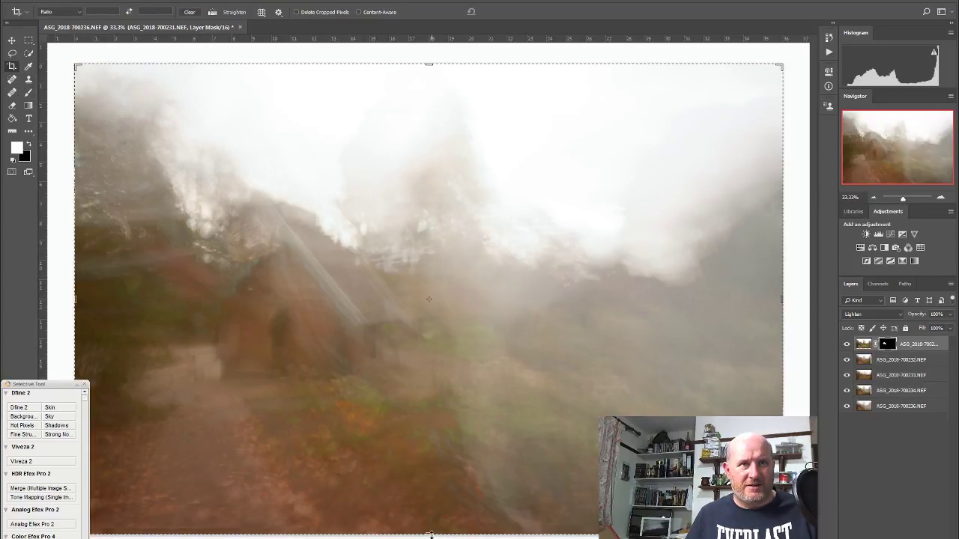
left_click_drag(430, 534, 429, 532)
left_click_drag(780, 299, 753, 301)
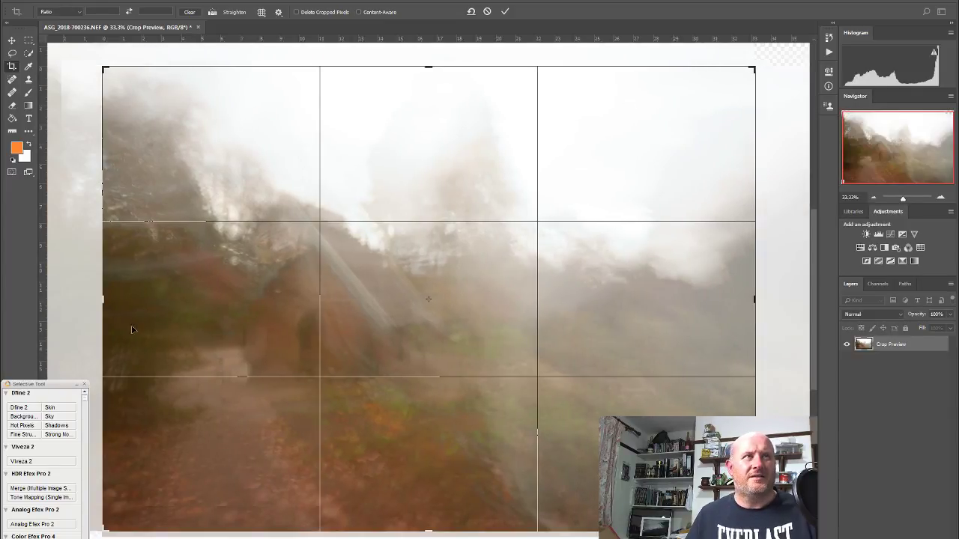
left_click_drag(104, 301, 110, 302)
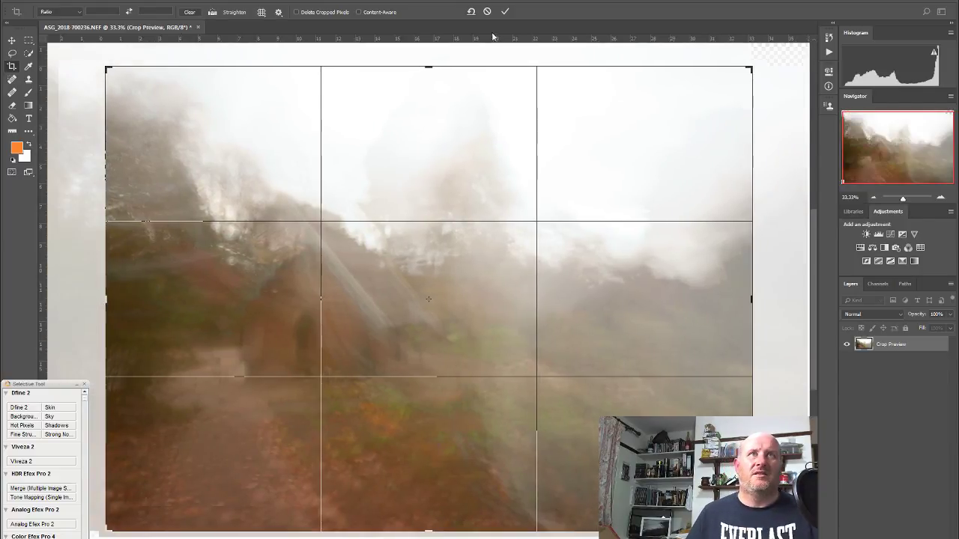
left_click(504, 12)
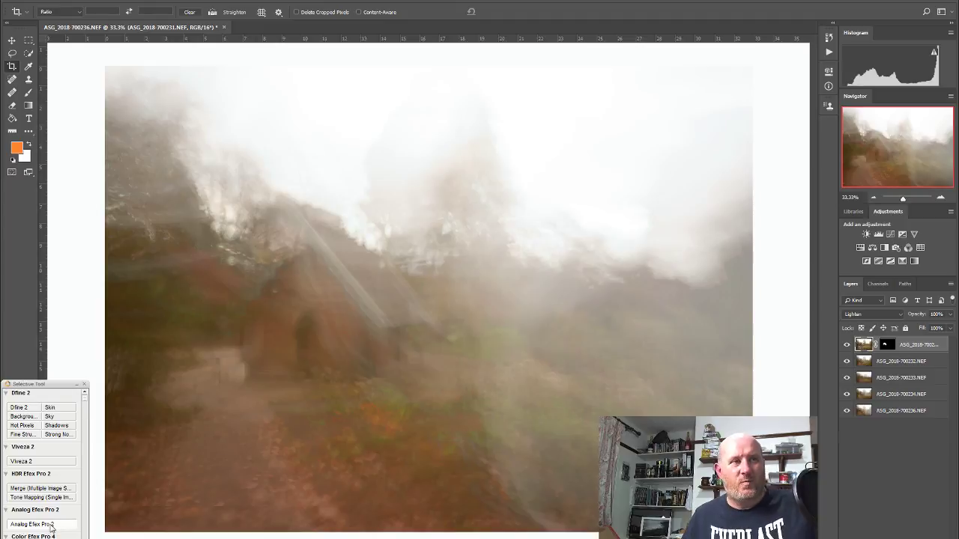
- Open the composite in Analog Efex Pro 2 and browse the imported presets
left_click(51, 528)
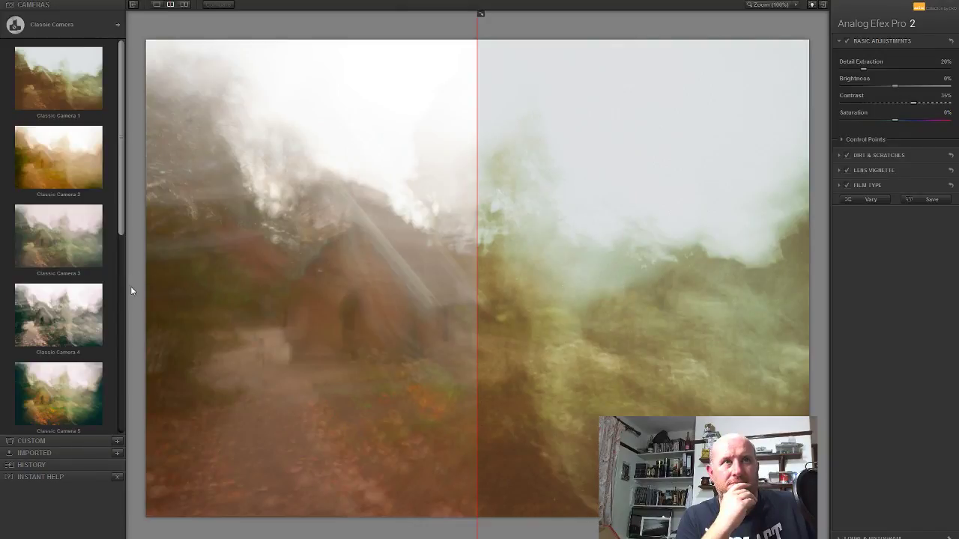
left_click(64, 453)
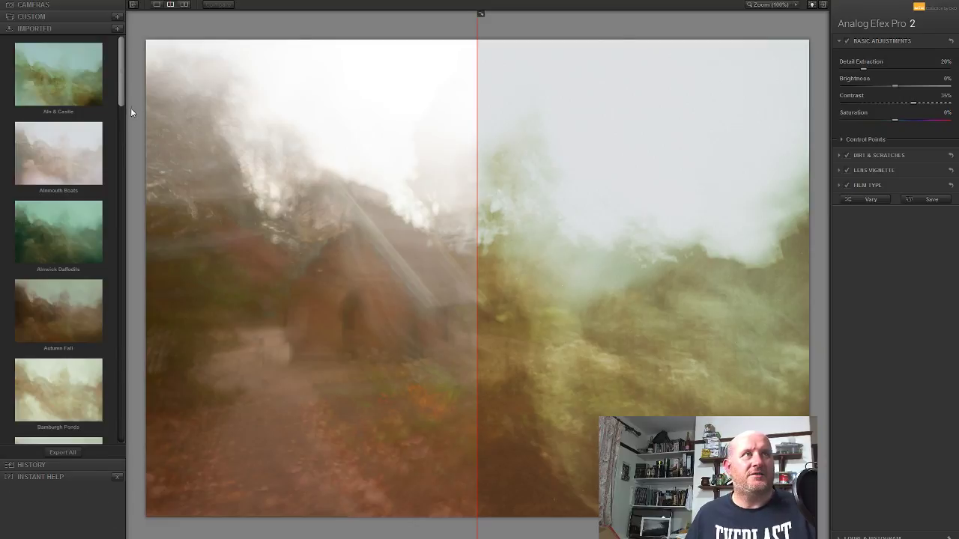
left_click_drag(121, 76, 115, 161)
scroll(116, 160, "up", 1)
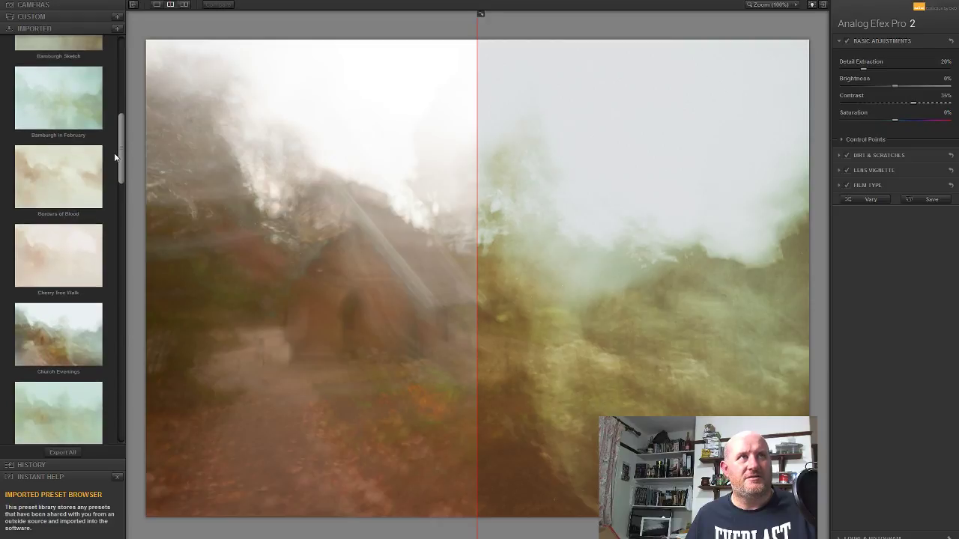
- Try the imported presets Bamburgh in February, Church Evenings and Coquet Reflections on the image
left_click(70, 113)
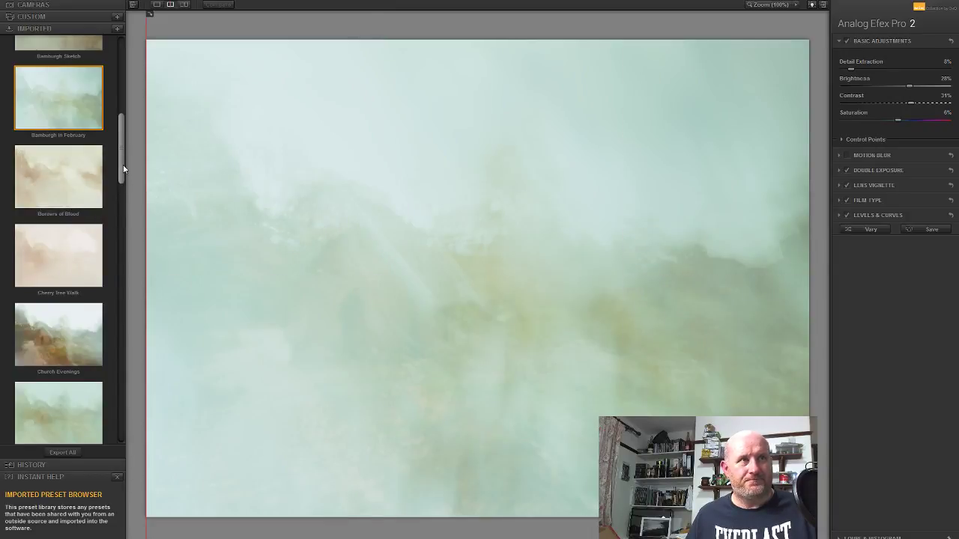
scroll(122, 180, "down", 3)
scroll(122, 183, "down", 2)
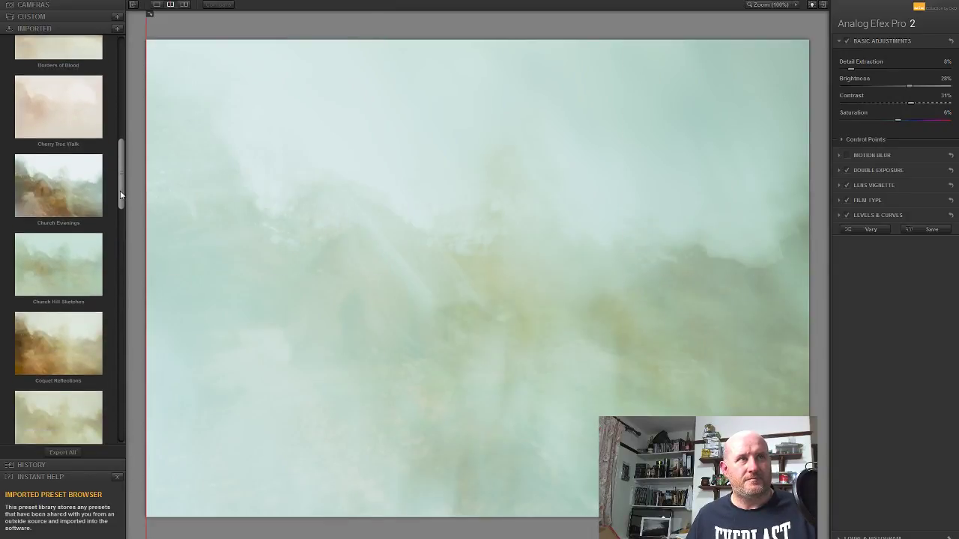
scroll(120, 190, "down", 1)
left_click(58, 183)
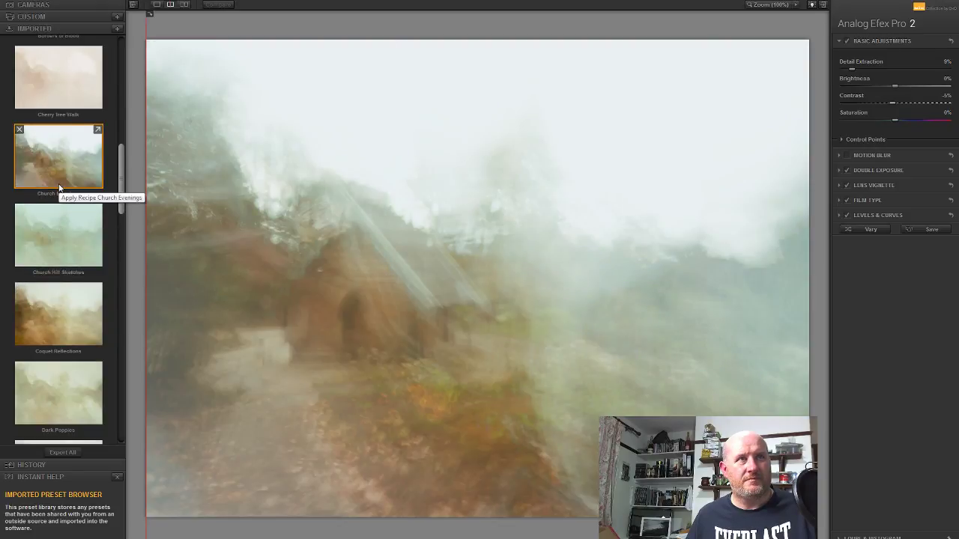
left_click(64, 325)
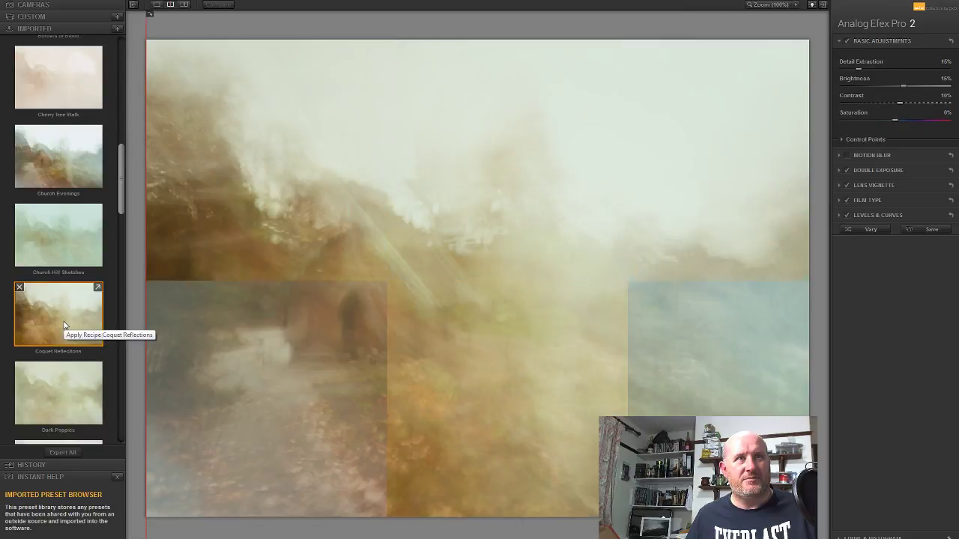
- Compare the Hedgley Grass and Weeping Poppies presets on the image and apply Hedgley Grass
left_click_drag(120, 204, 98, 294)
left_click(69, 279)
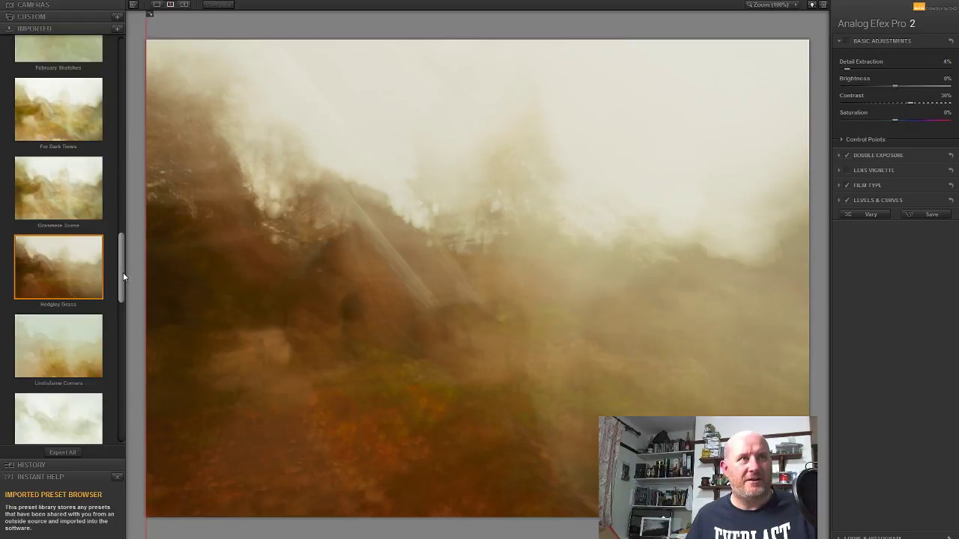
left_click_drag(122, 273, 124, 403)
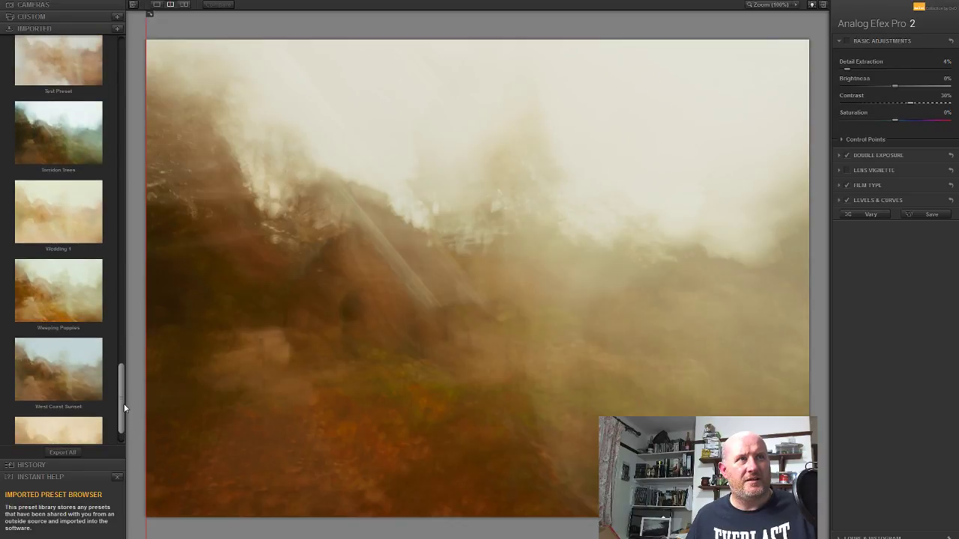
left_click(49, 297)
left_click(49, 298)
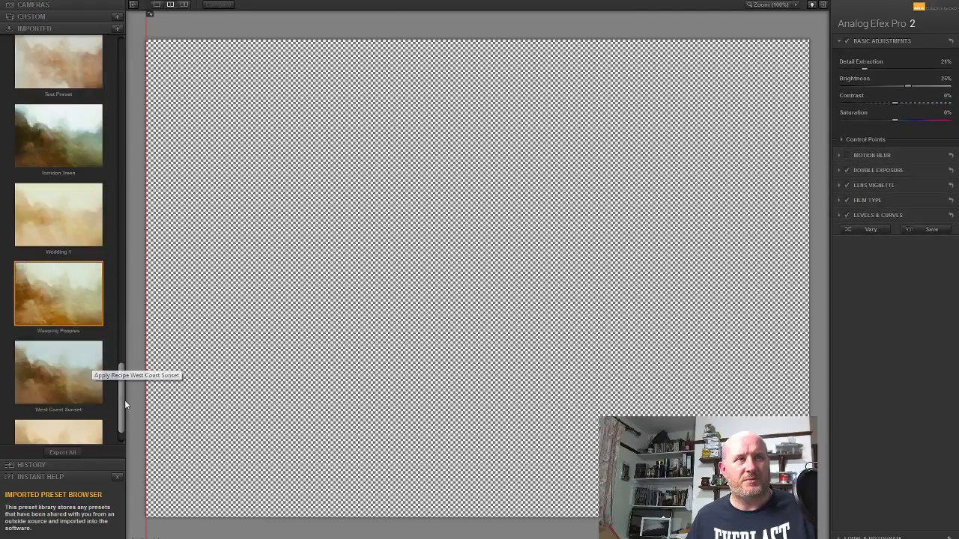
left_click_drag(120, 395, 128, 288)
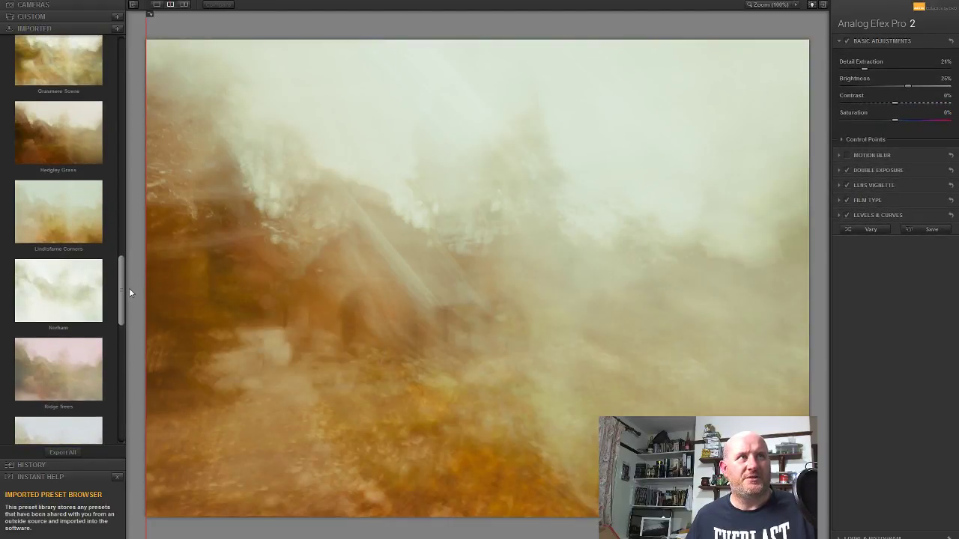
left_click(80, 157)
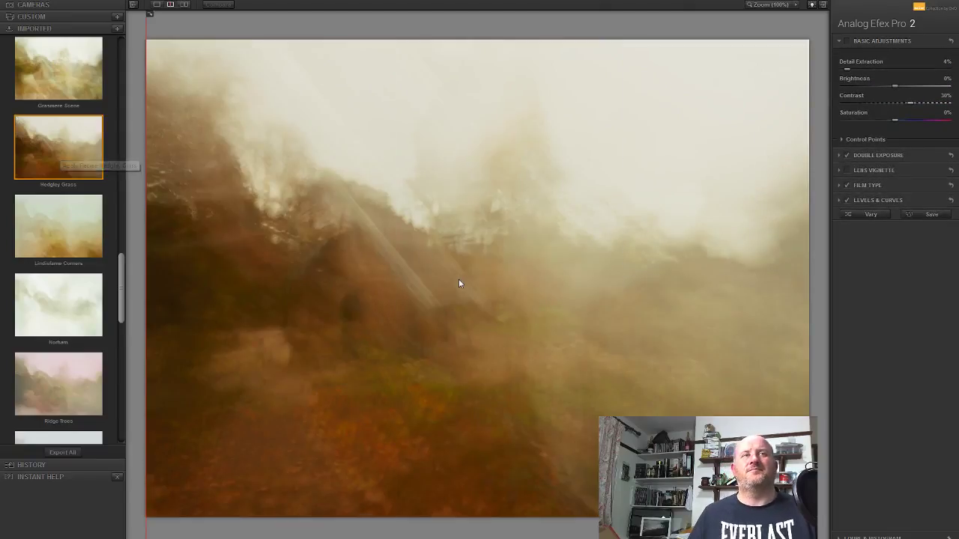
- Resize and rotate the Double Exposure frame, placing its centre over the foreground below the hut
left_click(884, 157)
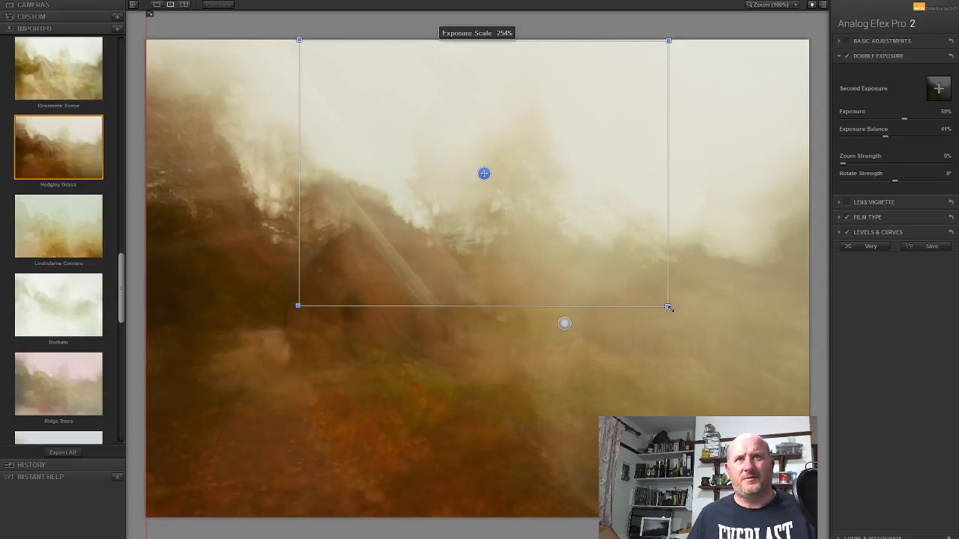
left_click_drag(668, 307, 748, 364)
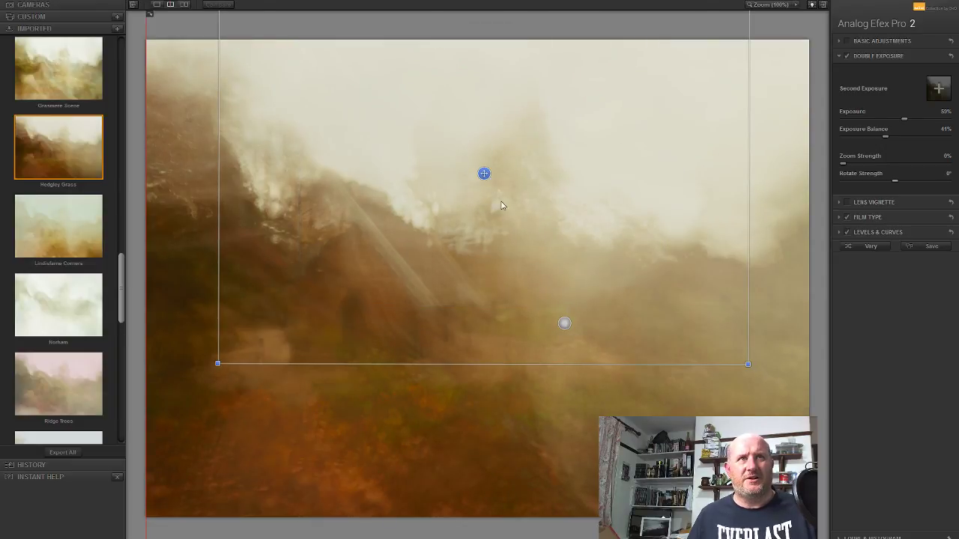
left_click_drag(484, 173, 482, 78)
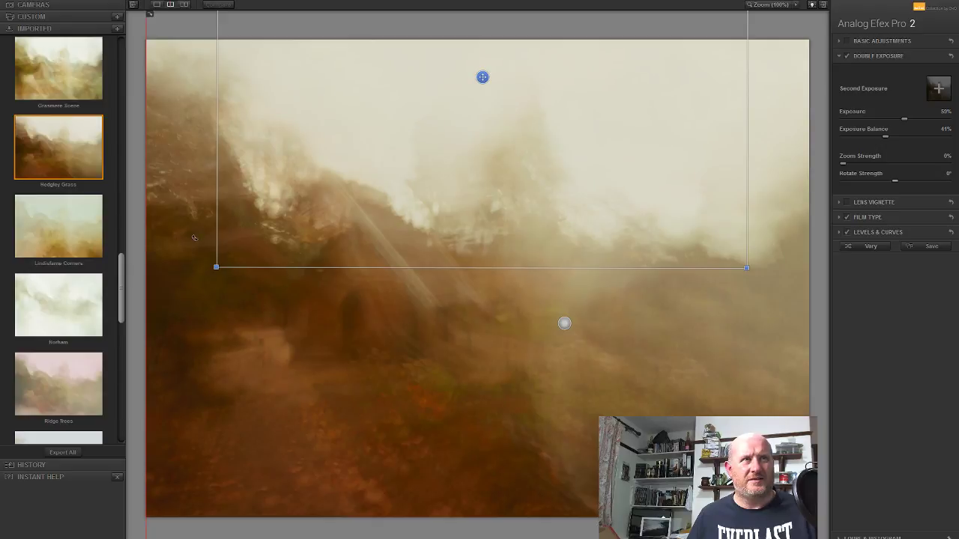
left_click_drag(193, 238, 715, 254)
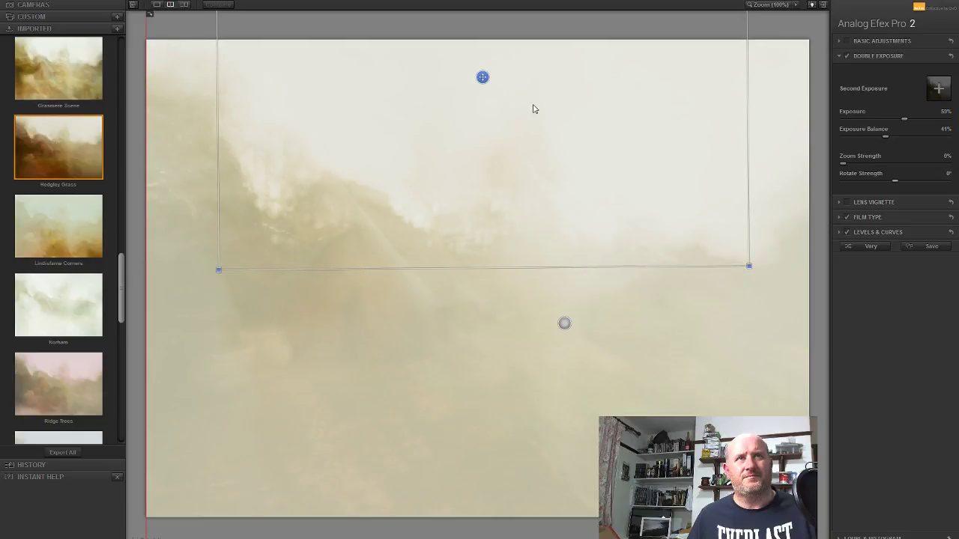
left_click_drag(482, 77, 475, 517)
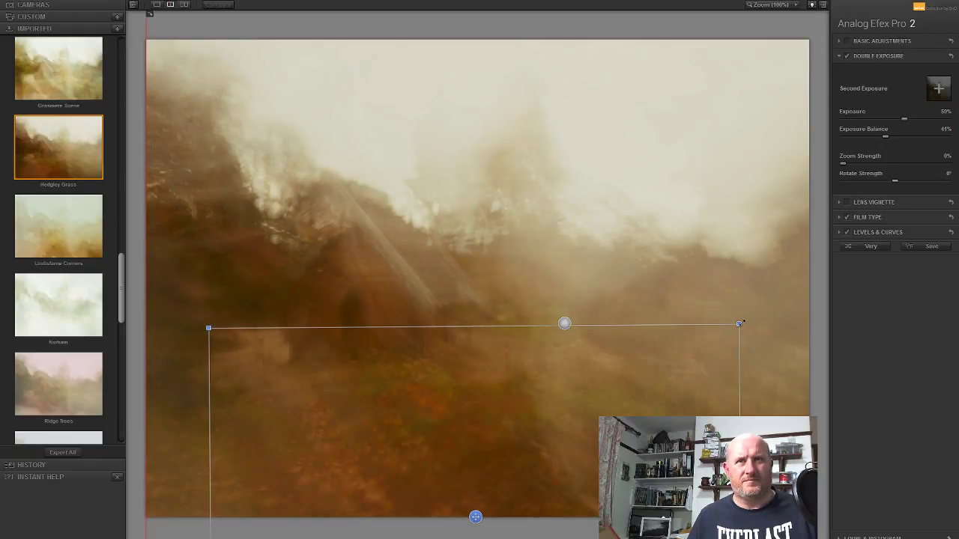
left_click_drag(746, 322, 728, 334)
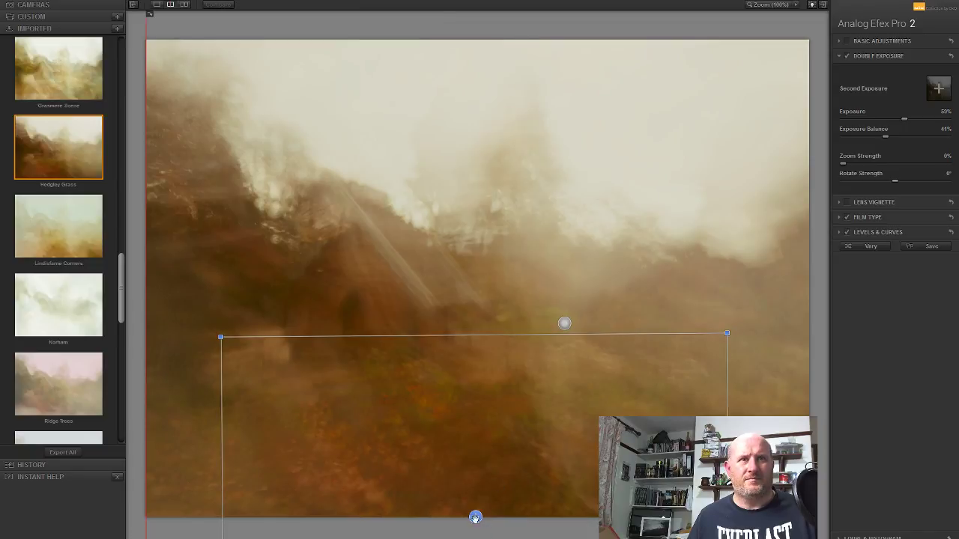
left_click_drag(475, 517, 387, 460)
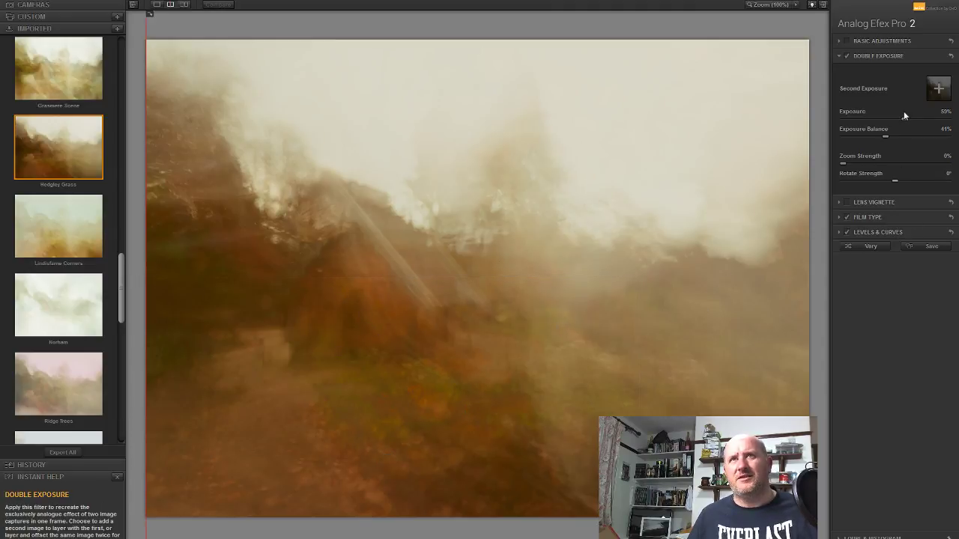
- Set the Double Exposure's Exposure Balance to 40% and apply the Analog Efex Pro 2 effect to the composite
double_click(885, 135)
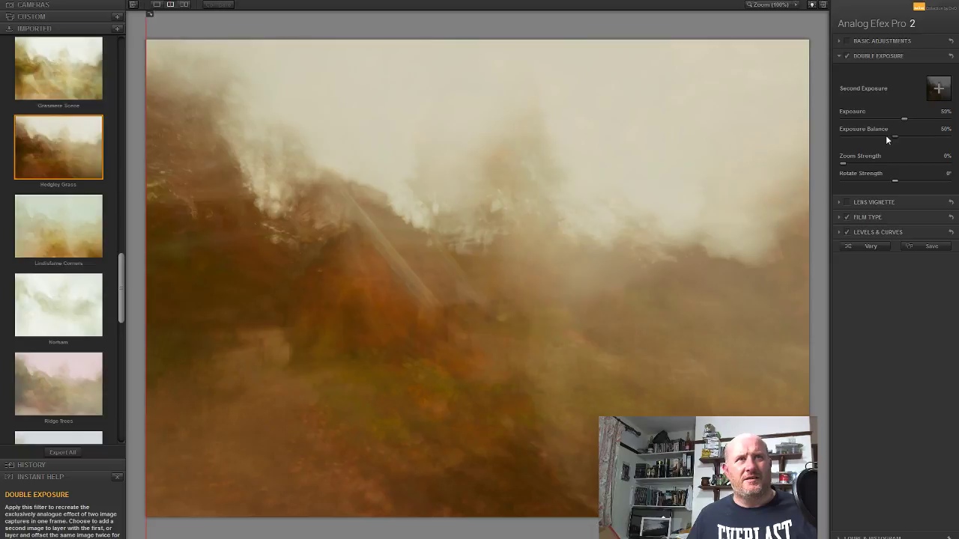
left_click(885, 137)
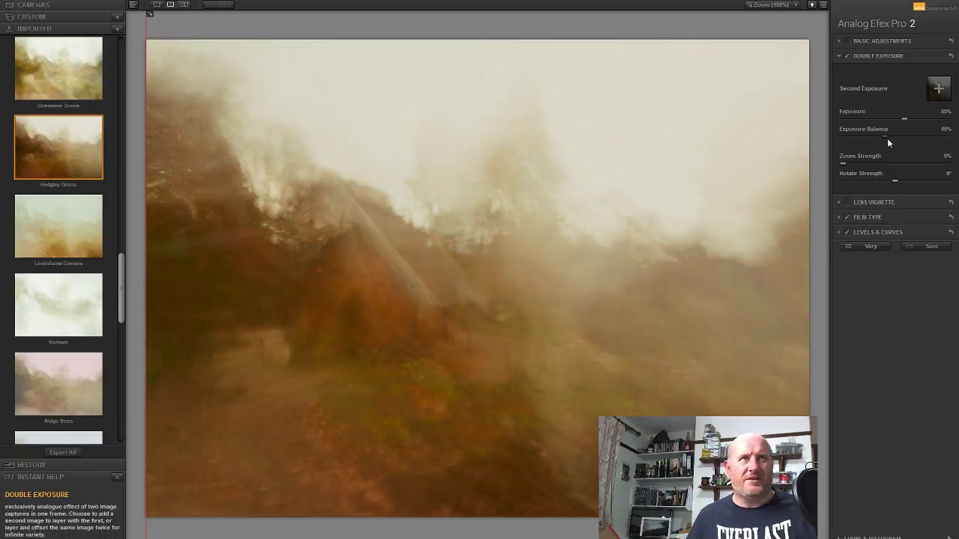
mouse_move(755, 210)
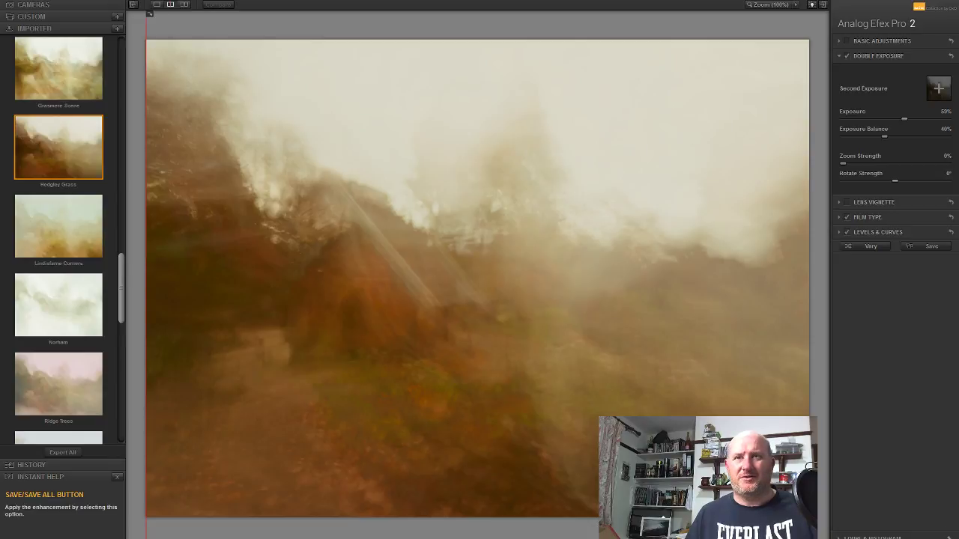
left_click(937, 491)
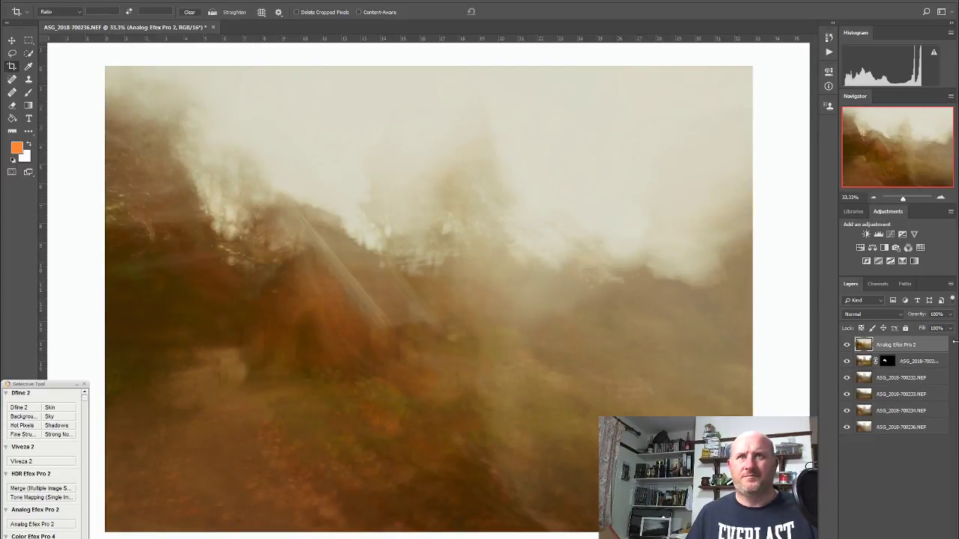
- Add a Hue/Saturation adjustment layer with the Master hue at -5 and saturation at +17
left_click(859, 248)
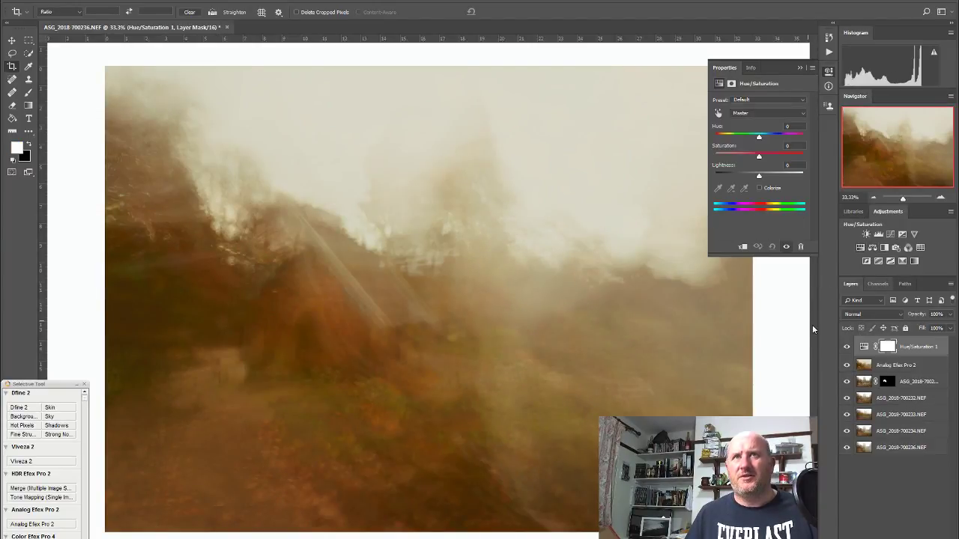
left_click(719, 114)
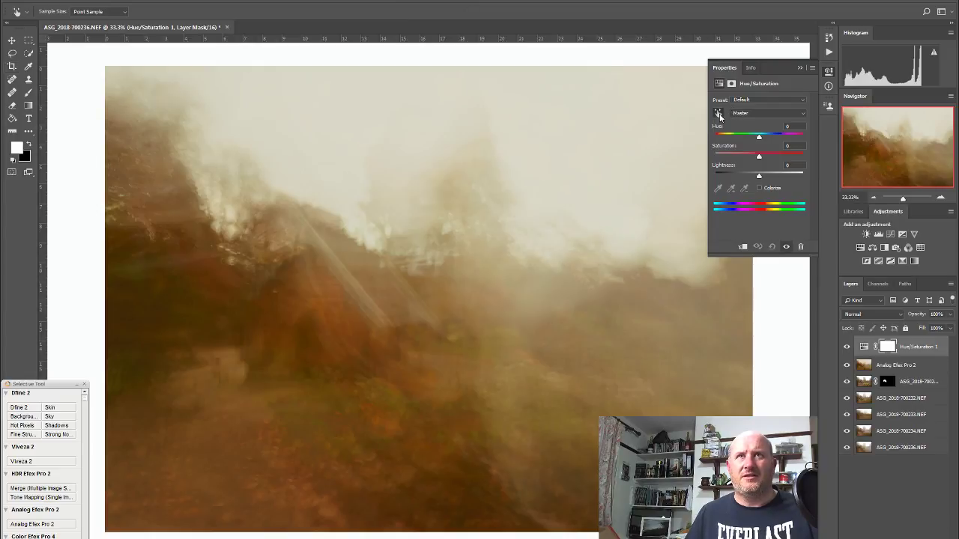
left_click(737, 115)
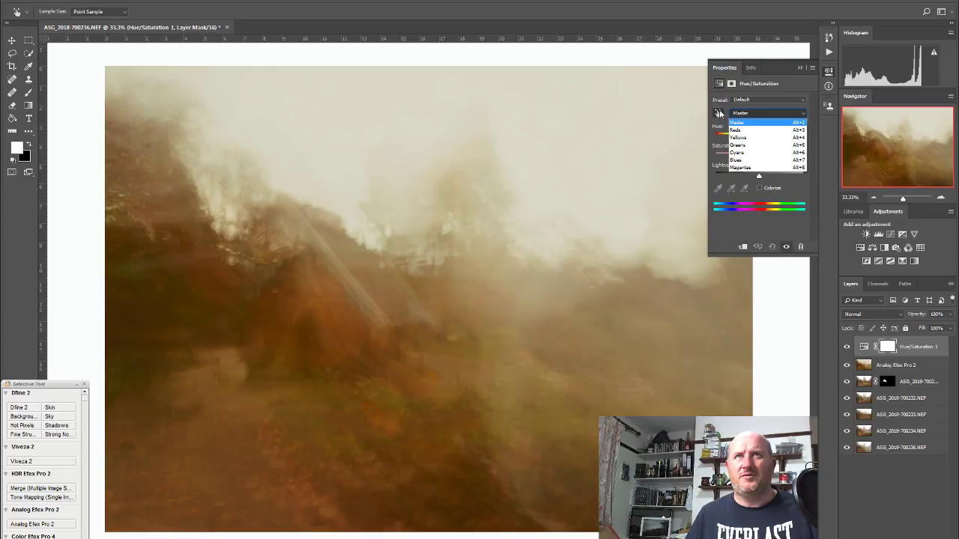
left_click(739, 122)
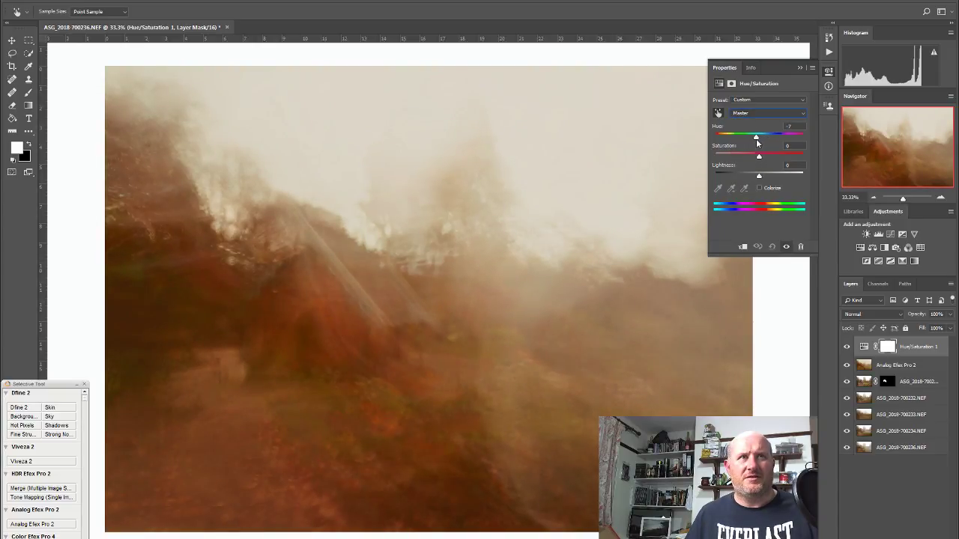
left_click_drag(757, 143, 772, 168)
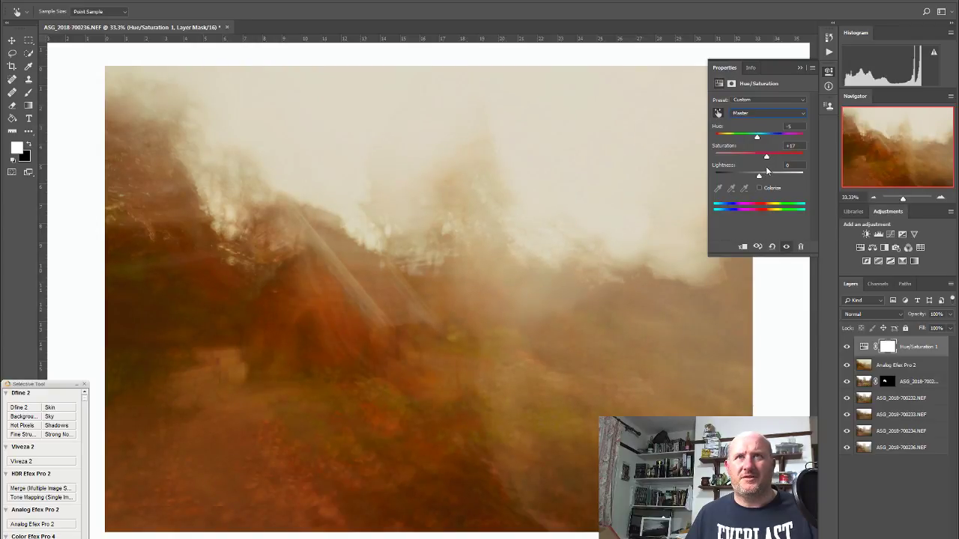
left_click_drag(759, 175, 730, 170)
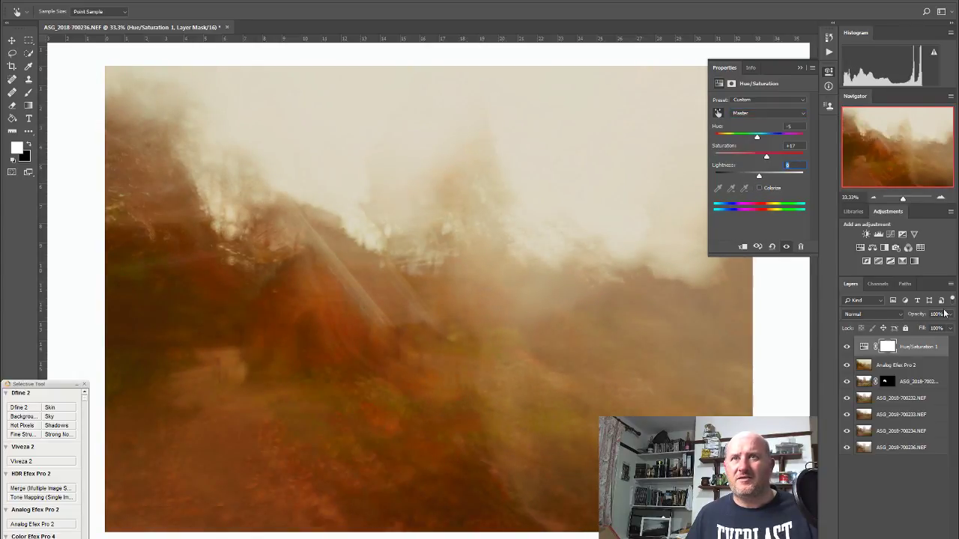
- Add a Curves adjustment layer and shape the RGB curve with a shadow point and a slightly lowered highlight point
left_click(891, 234)
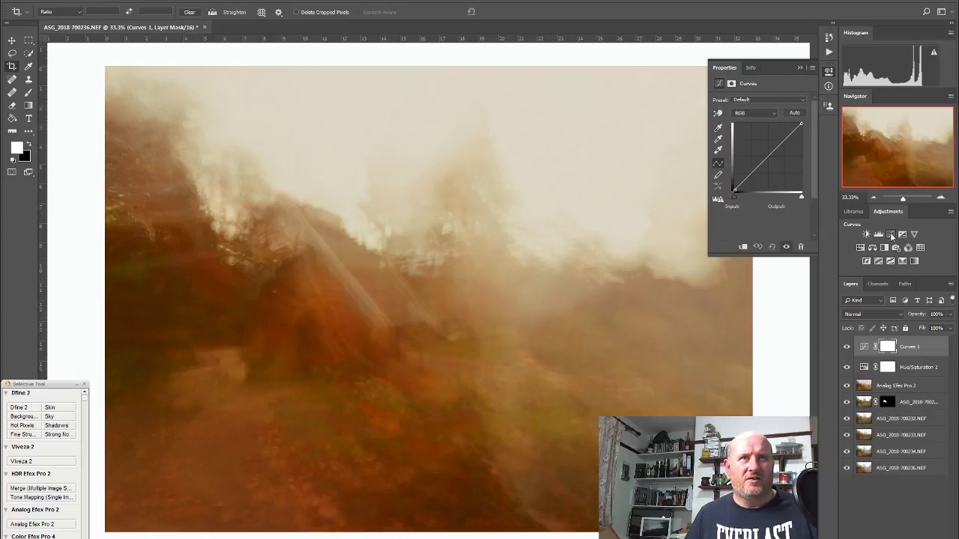
mouse_move(759, 171)
left_mouse_down()
mouse_move(760, 183)
mouse_move(753, 174)
mouse_move(774, 139)
mouse_move(784, 155)
mouse_move(778, 149)
mouse_move(754, 172)
left_mouse_up()
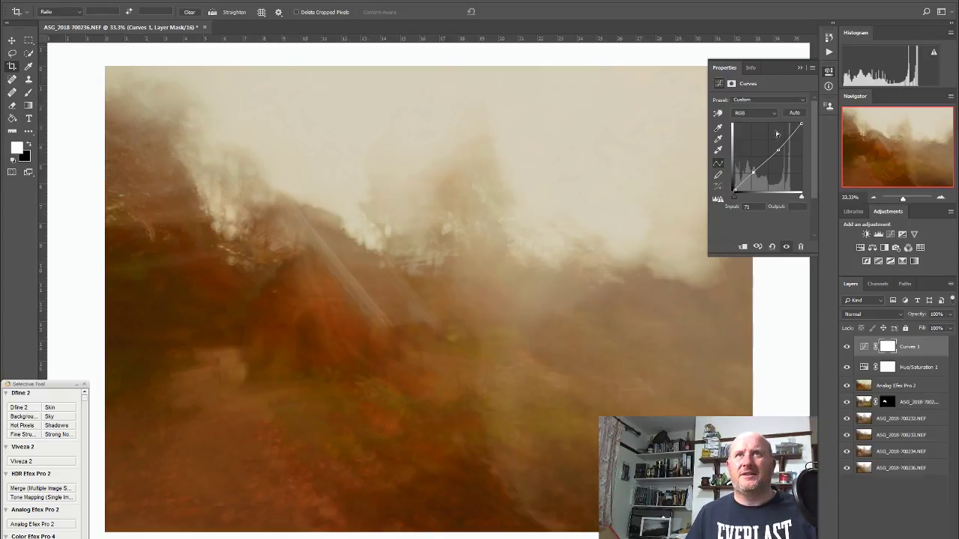
- Open the composite in Analog Efex Pro 2 from above the Curves layer and load the imported Autumn Fall recipe
left_click(828, 72)
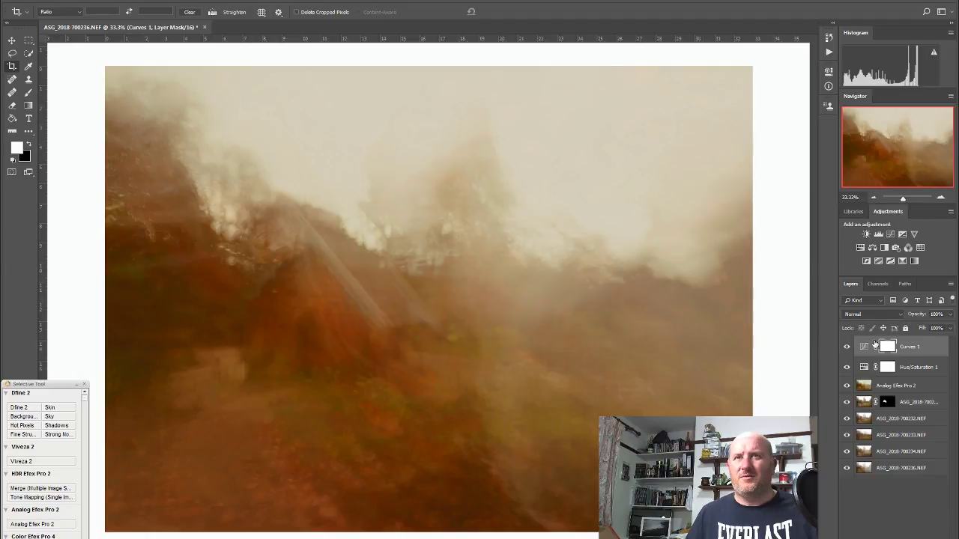
left_click(31, 524)
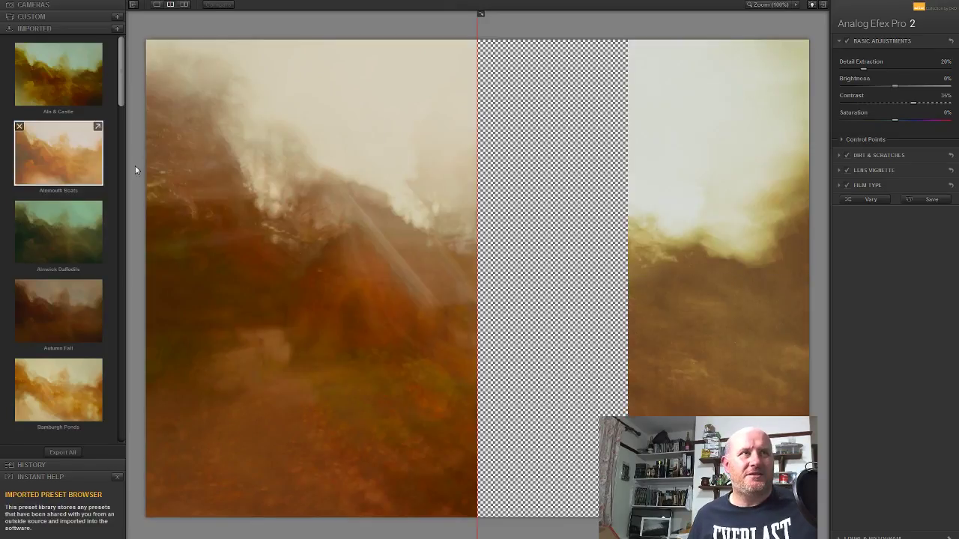
left_click(58, 319)
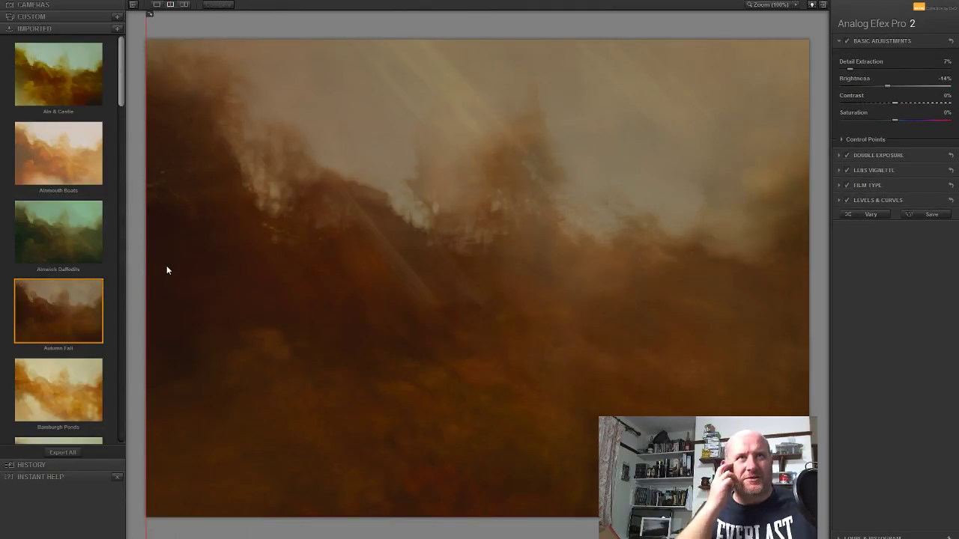
- Try moving, rotating and resizing the Autumn Fall recipe's Double Exposure frame, with its centre over the lower foreground
left_click(891, 159)
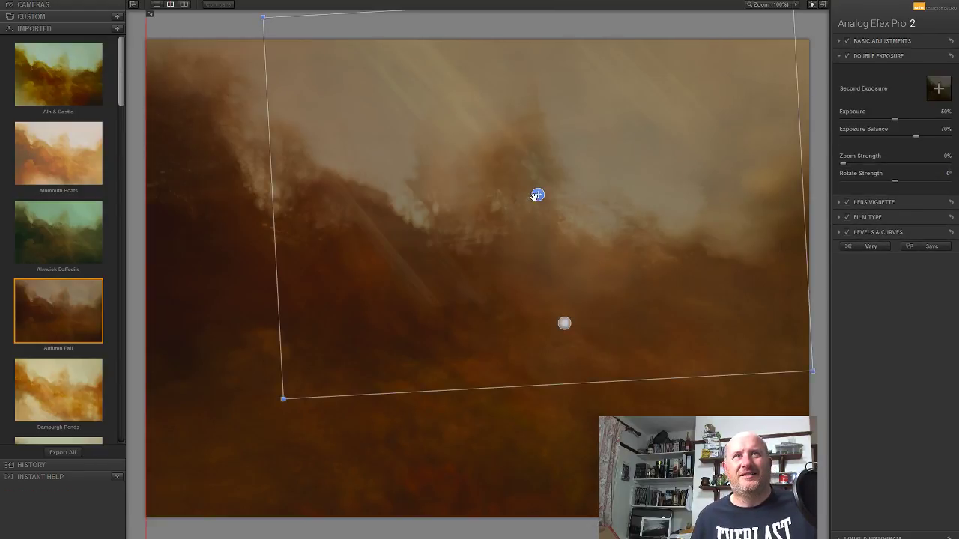
left_click_drag(538, 197, 514, 177)
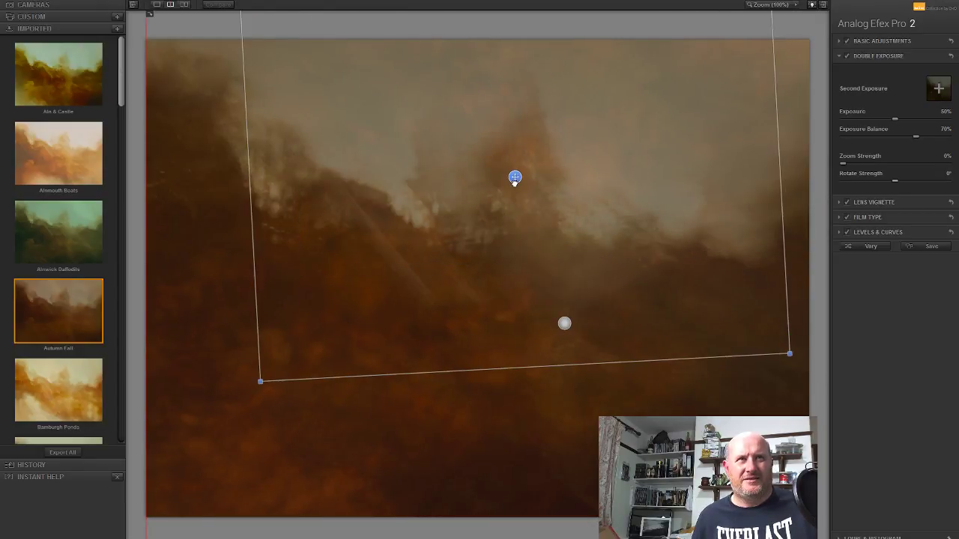
left_click_drag(242, 368, 605, 127)
left_click_drag(515, 177, 577, 389)
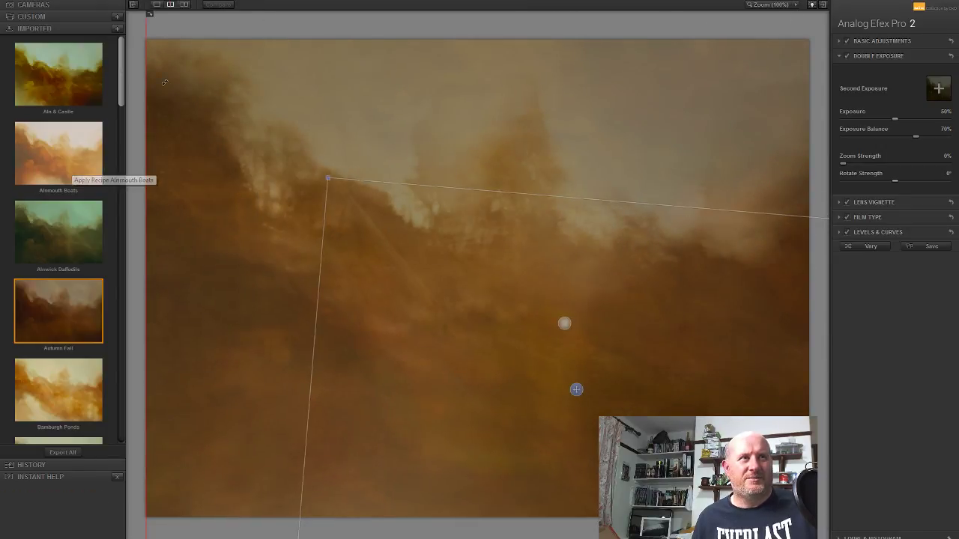
- Try the imported recipes Wedding 1, Weeping Poppies, West Coast Sunset, York Autumn Parks and Torridon Trees on the composite
scroll(123, 83, "down", 1)
mouse_move(124, 89)
left_mouse_down()
mouse_move(133, 208)
mouse_move(123, 420)
left_mouse_up()
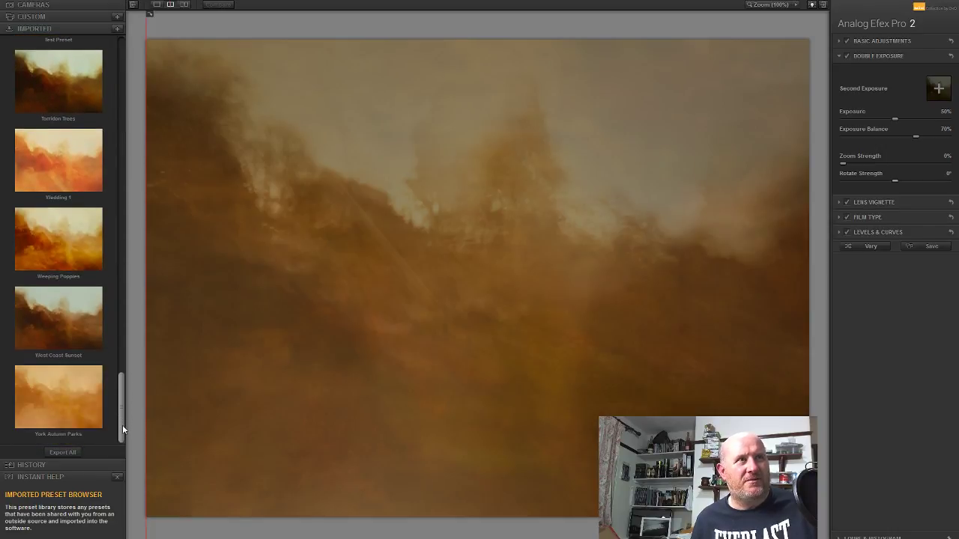
left_click(72, 178)
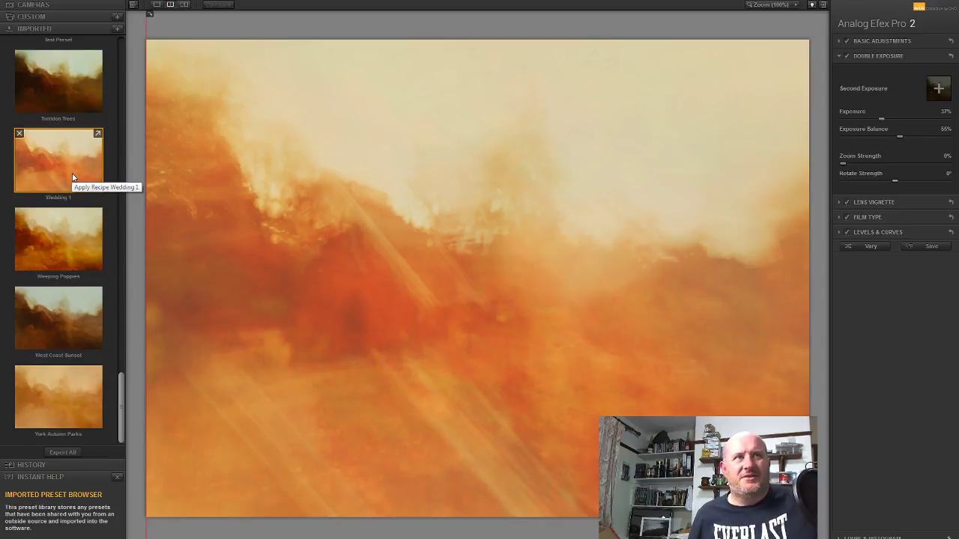
left_click(60, 236)
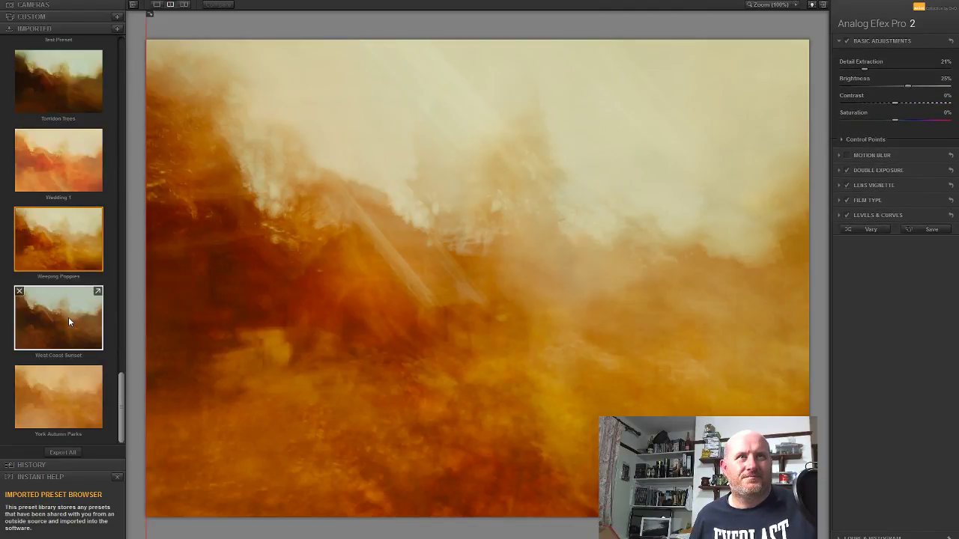
left_click(69, 313)
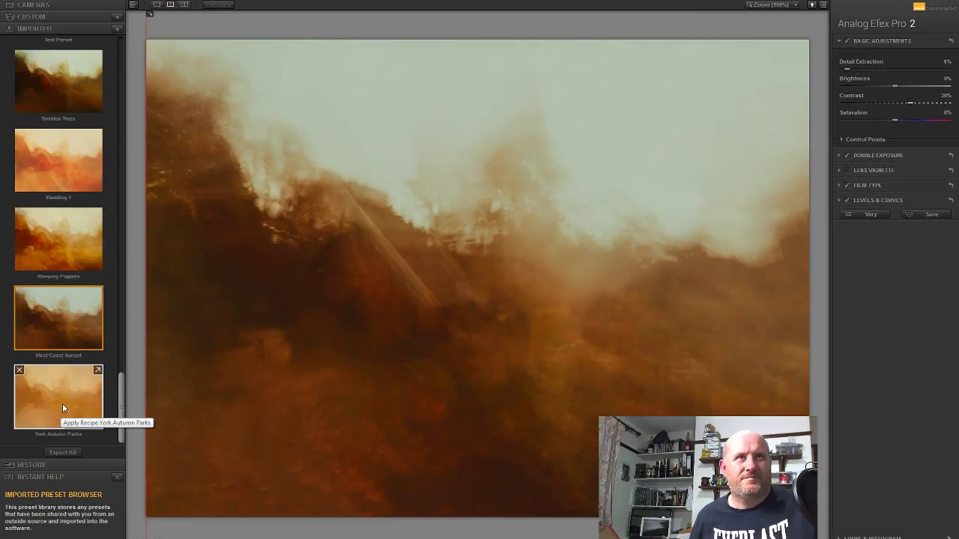
left_click(62, 404)
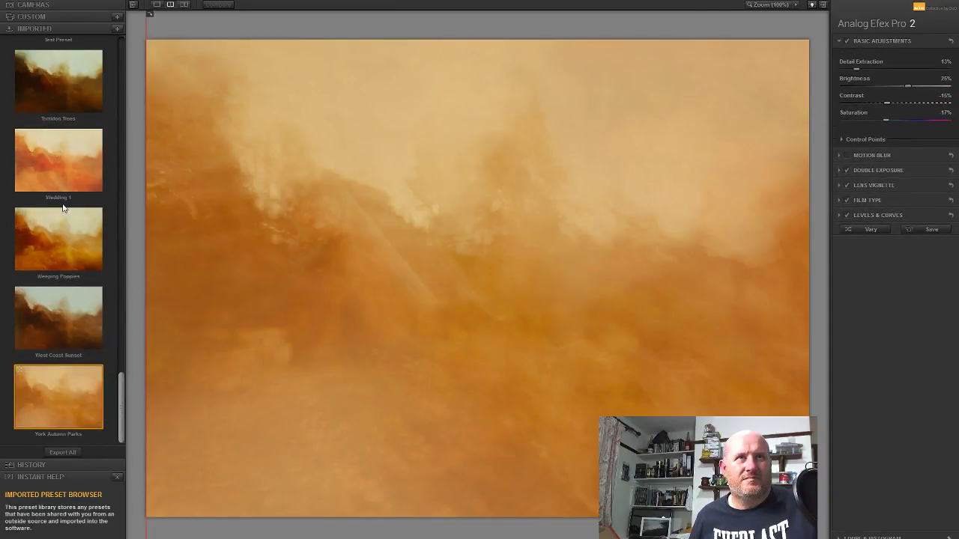
left_click(63, 229)
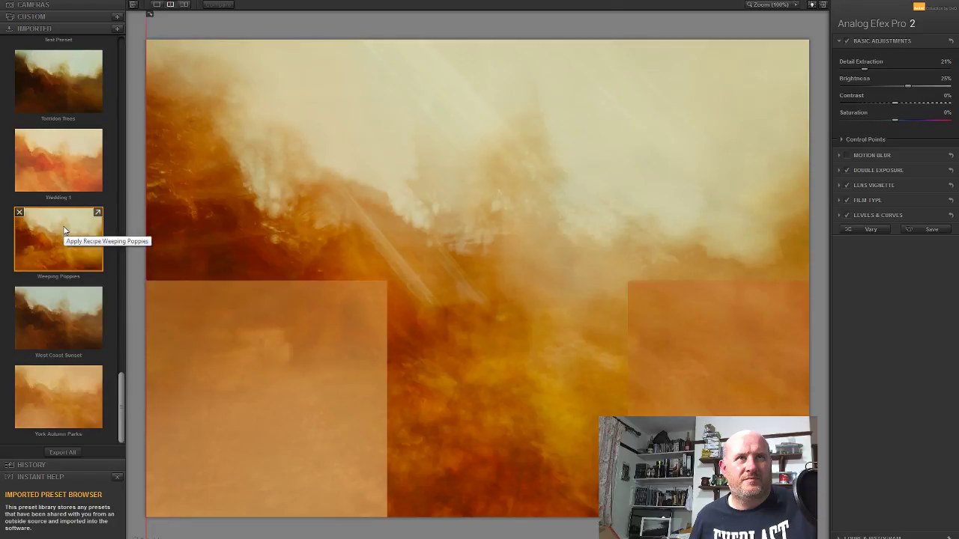
left_click(51, 307)
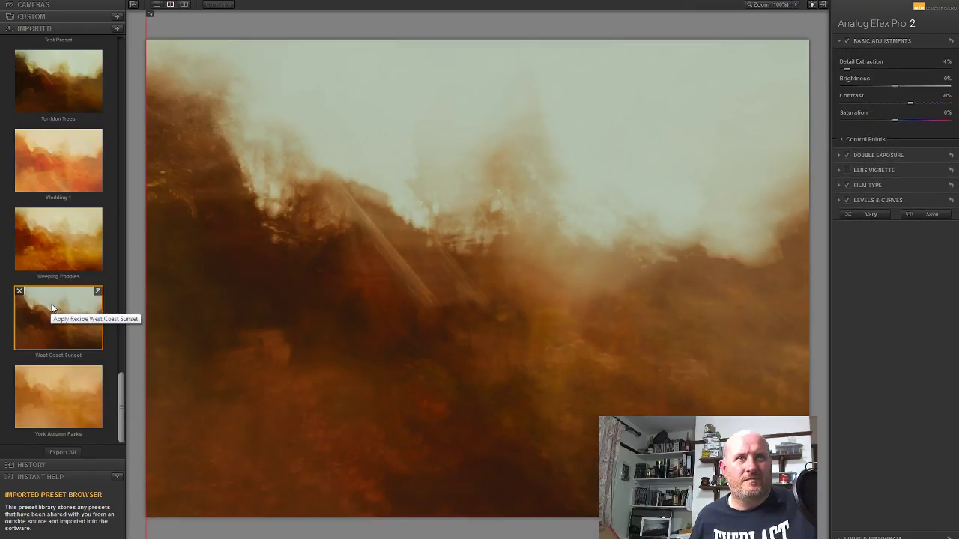
left_click(48, 100)
scroll(124, 367, "up", 3)
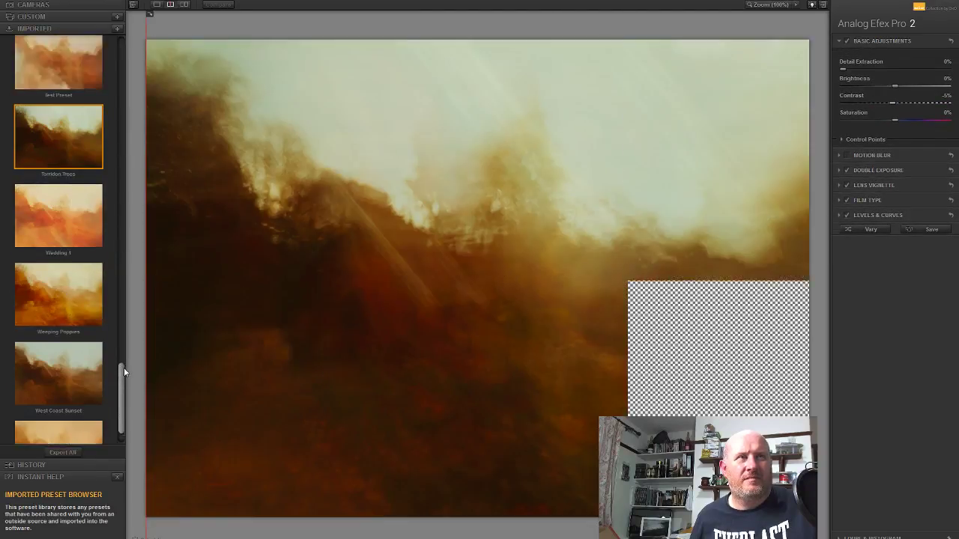
scroll(124, 365, "down", 3)
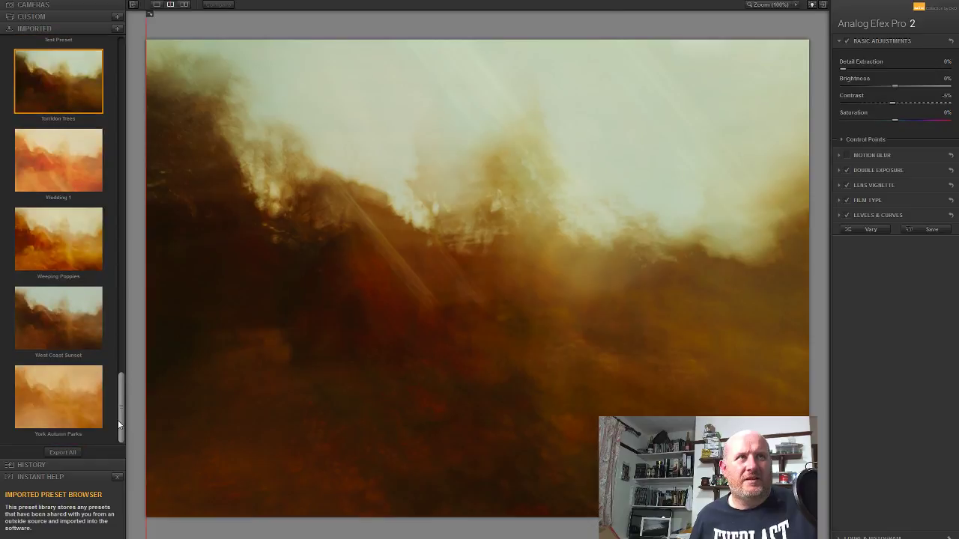
- Load the Wedding 1 recipe, straighten and move its Double Exposure frame over the right-hand tree line, and set Exposure Balance to 50%
left_click(44, 158)
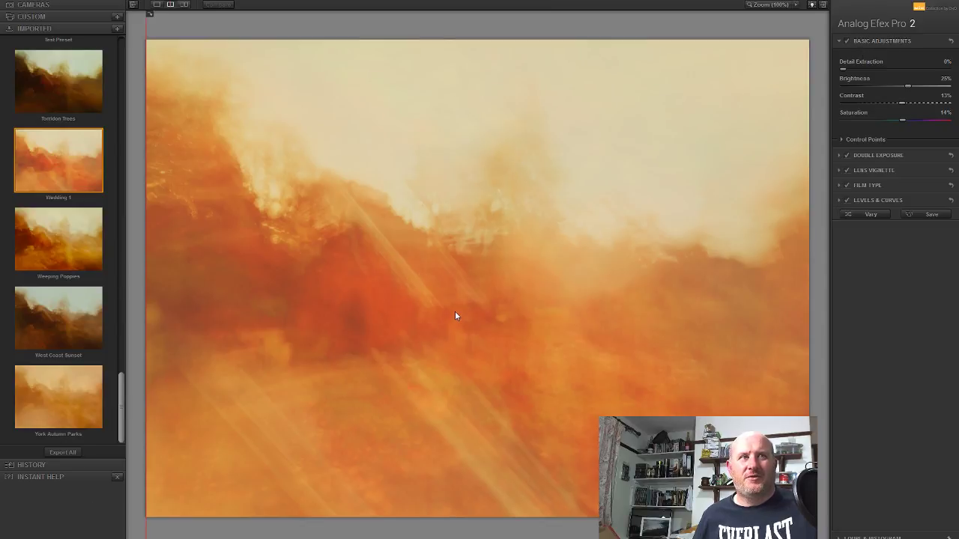
left_click(880, 154)
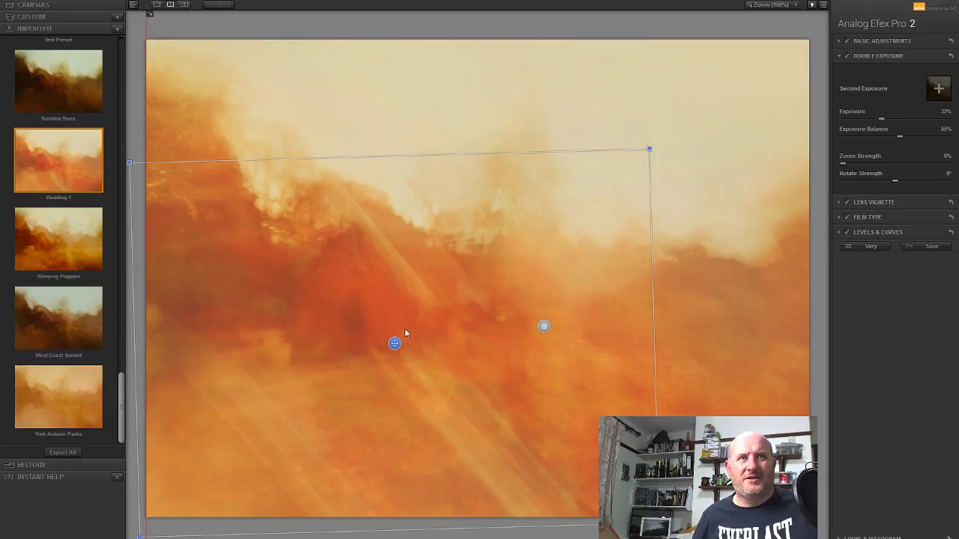
left_click_drag(394, 344, 534, 243)
left_click_drag(507, 300, 452, 394)
left_click_drag(704, 126, 674, 96)
left_click_drag(388, 468, 346, 432)
left_click_drag(479, 341, 670, 231)
left_click_drag(397, 389, 379, 412)
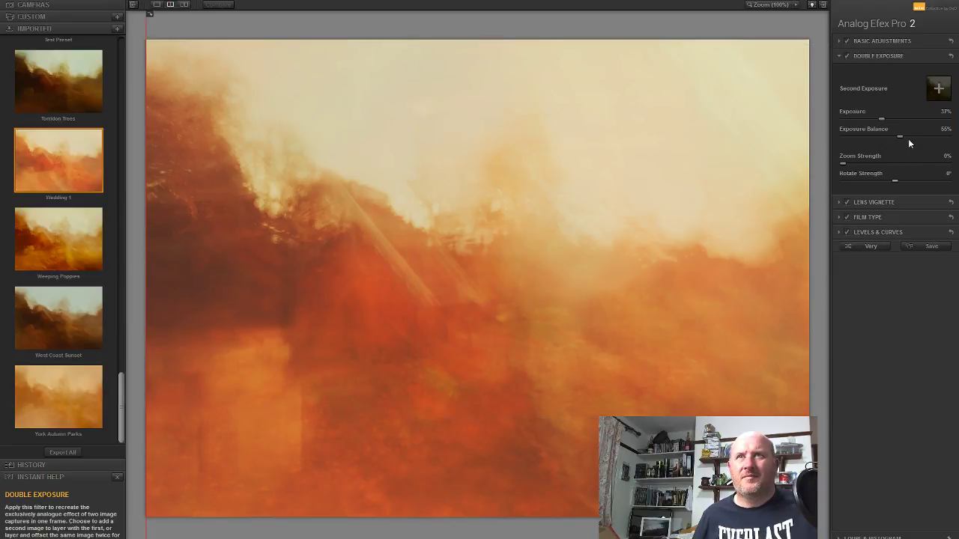
left_click_drag(897, 137, 896, 137)
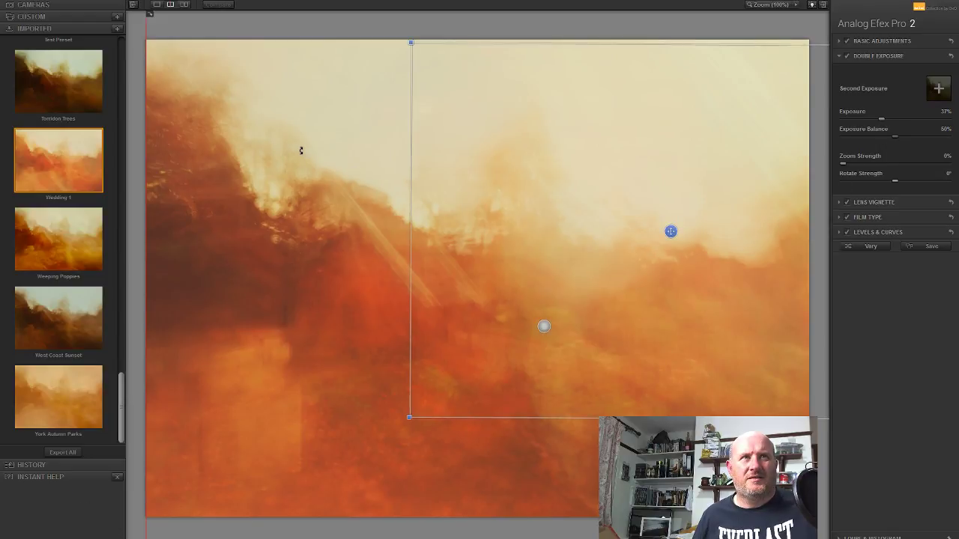
- Set the Lens Vignette amount to -27%, move its centre onto the hut, and apply the effect to the composite
left_click(876, 204)
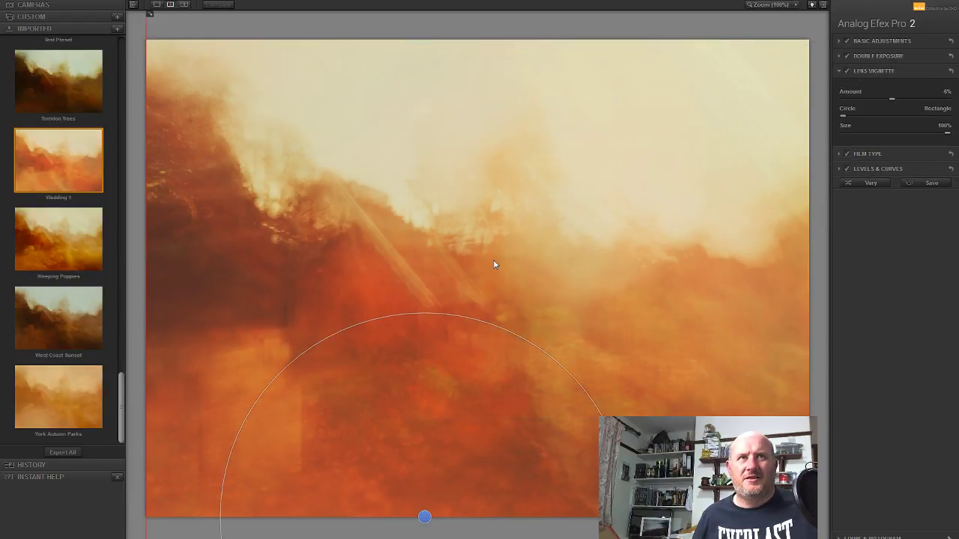
left_click_drag(891, 98, 880, 100)
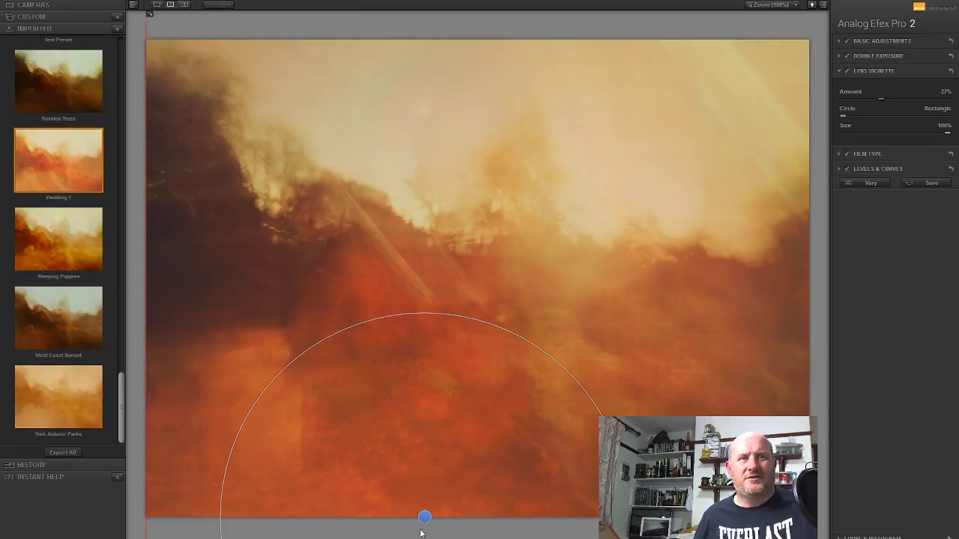
left_click_drag(425, 516, 394, 316)
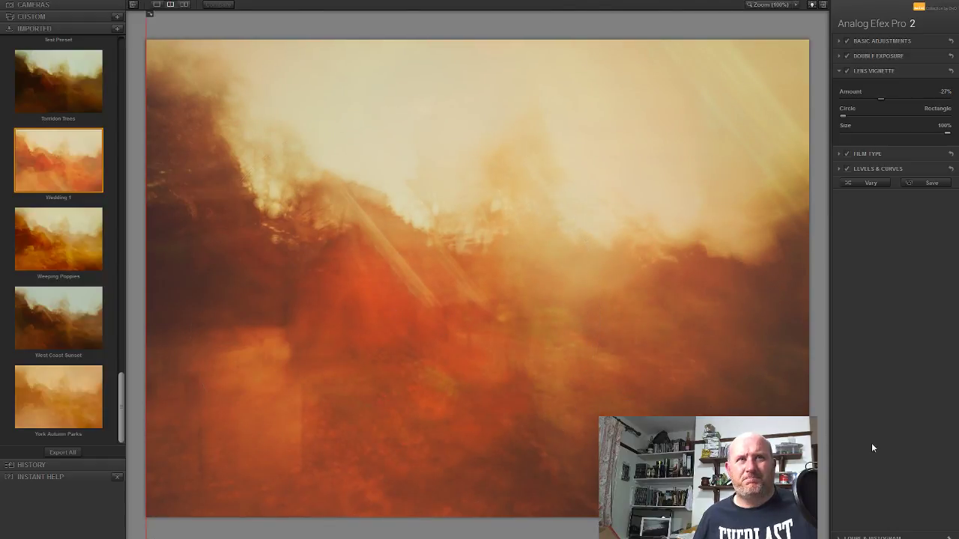
left_click(928, 537)
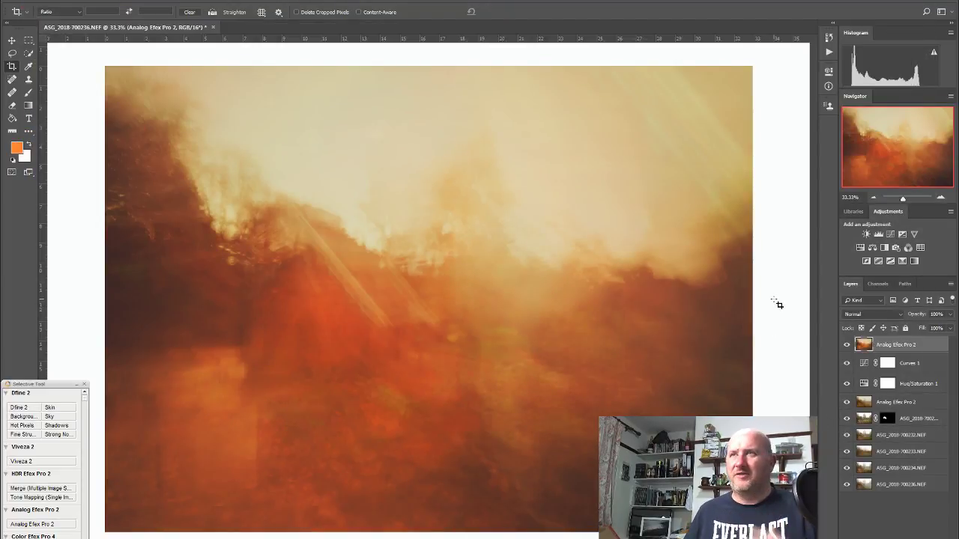
- Try the darkening blend modes up to Darker Color on the top Analog Efex Pro 2 layer
left_click(891, 315)
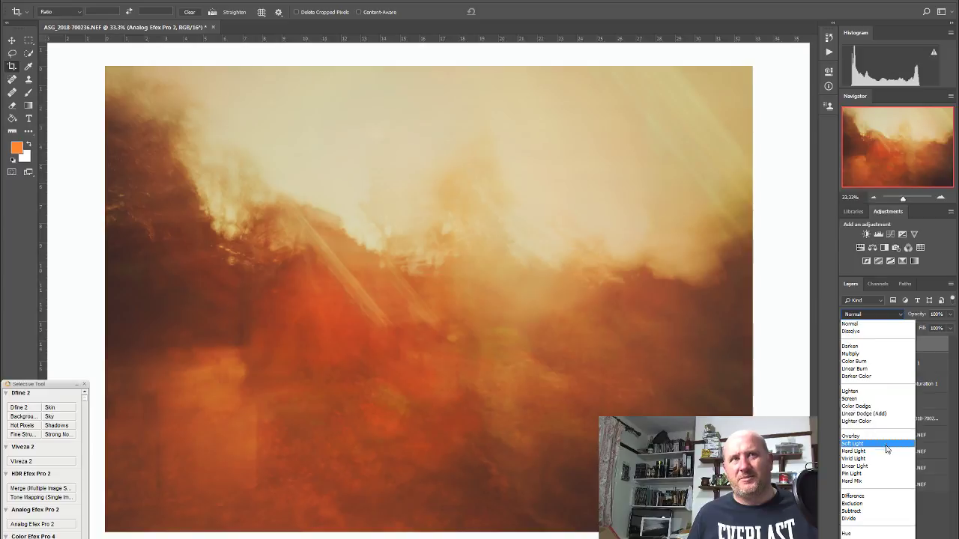
left_click(871, 355)
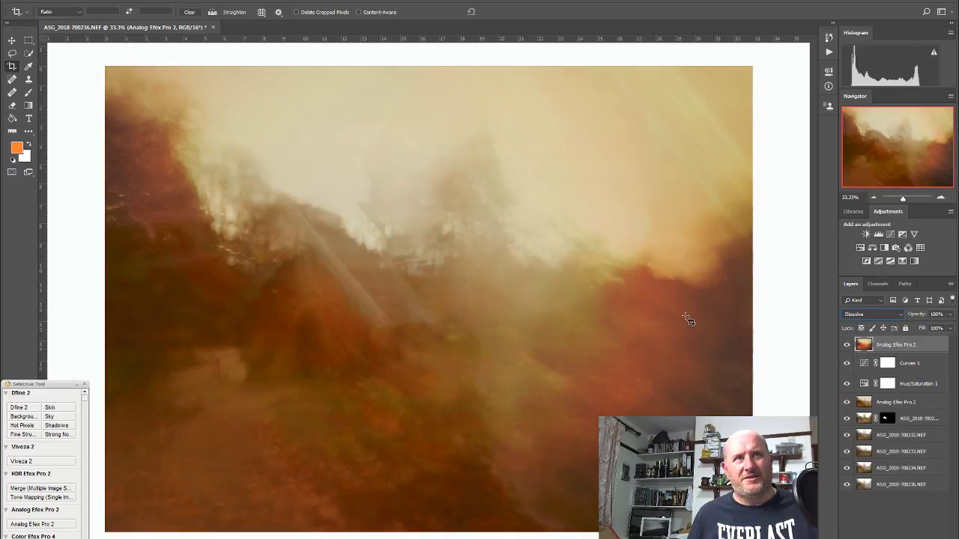
key("Up")
key("Up")
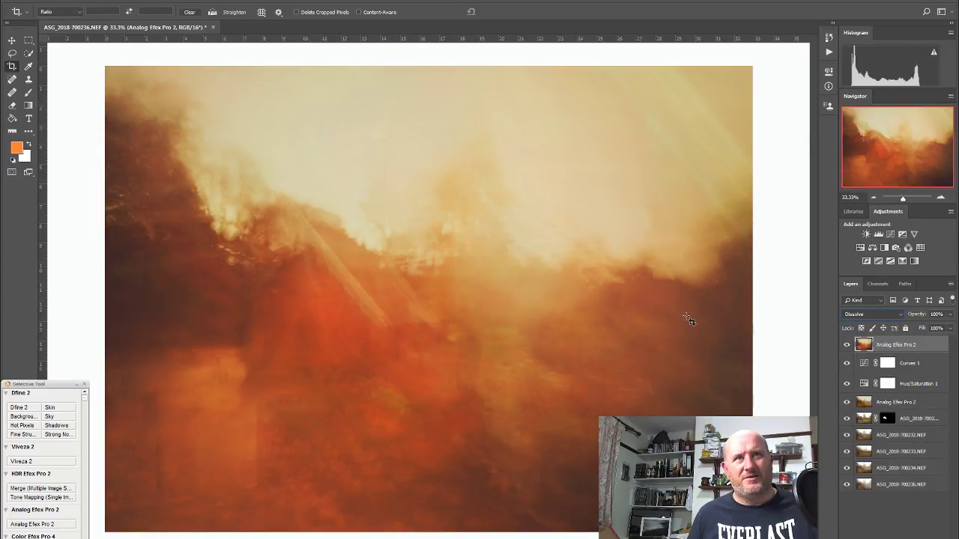
key("Down")
key("Down")
key("Down")
key("Down")
key("Down")
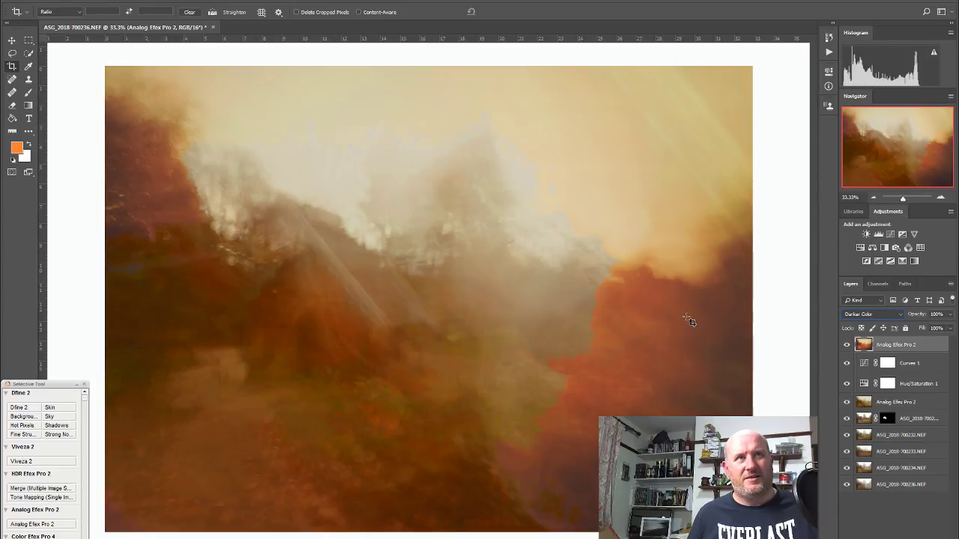
- Try the lightening and contrast blend modes from Lighten through Hard Mix on the top Analog Efex Pro 2 layer
key("Down")
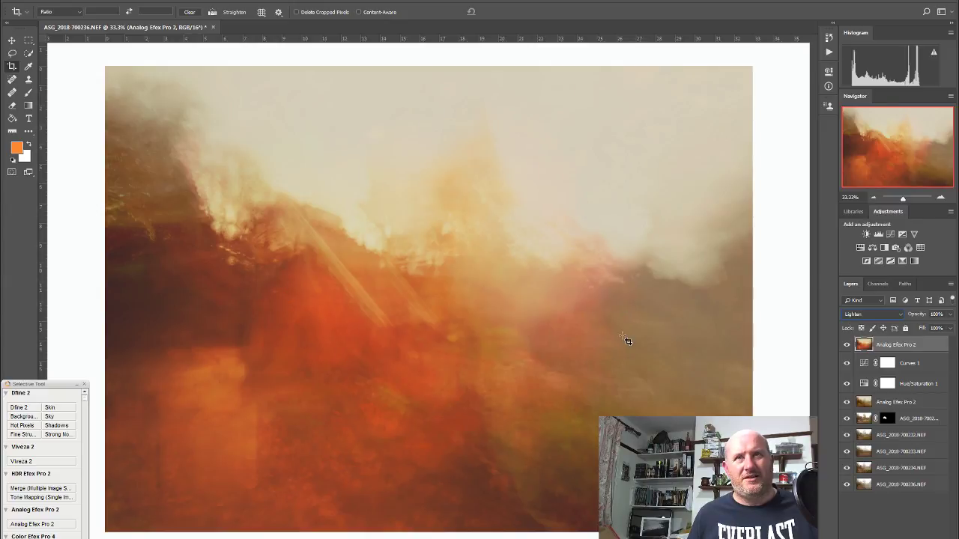
key("Down")
key("Down")
key("Down")
key("Down")
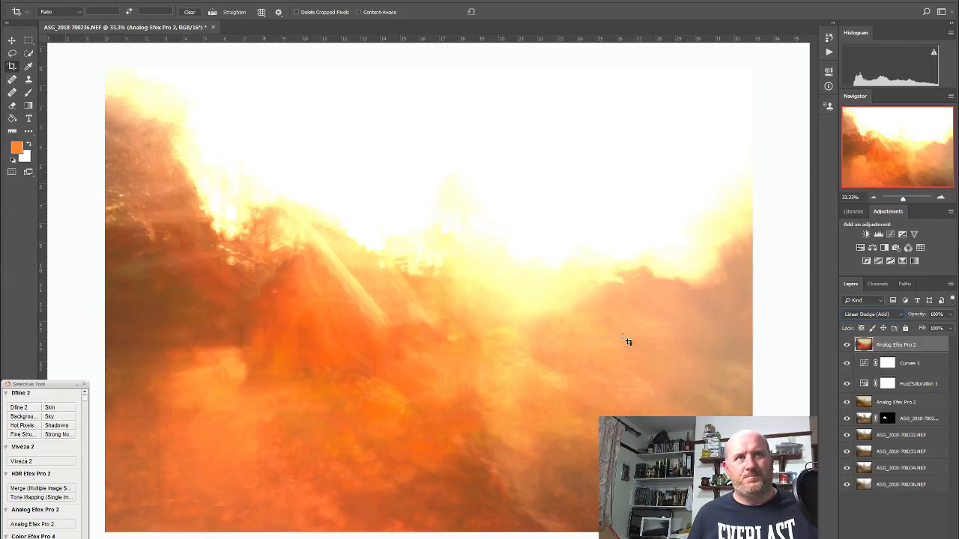
key("Down")
key("Down")
key("Down")
key("Down")
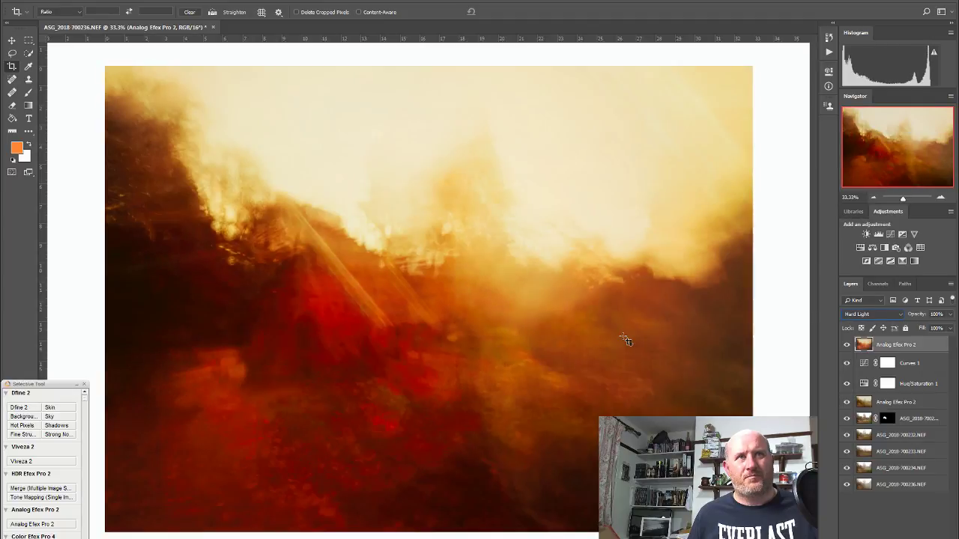
key("Down")
key("Down")
key("Down")
key("Down")
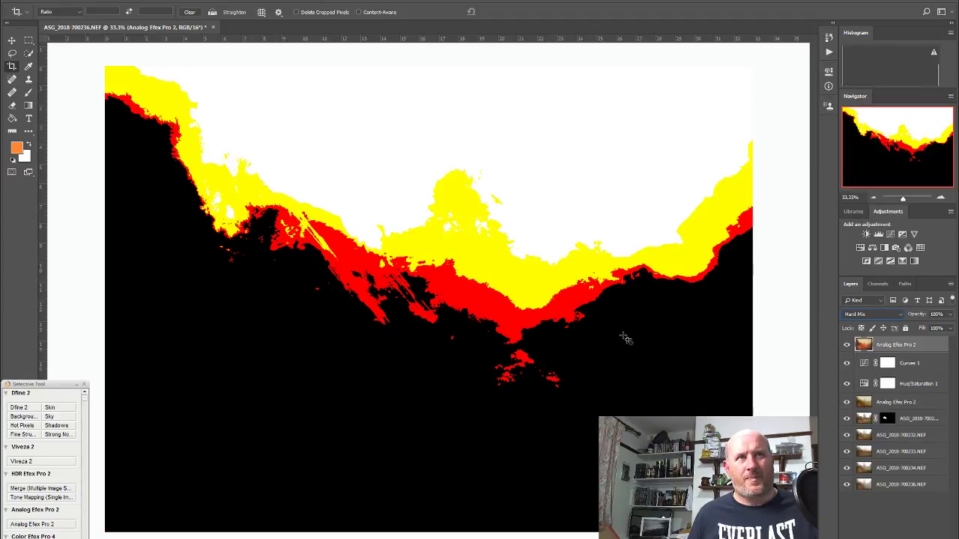
- Step through the Difference-to-Divide blend modes, set the top Analog Efex Pro 2 layer to Hue, and hide that layer
key("Up")
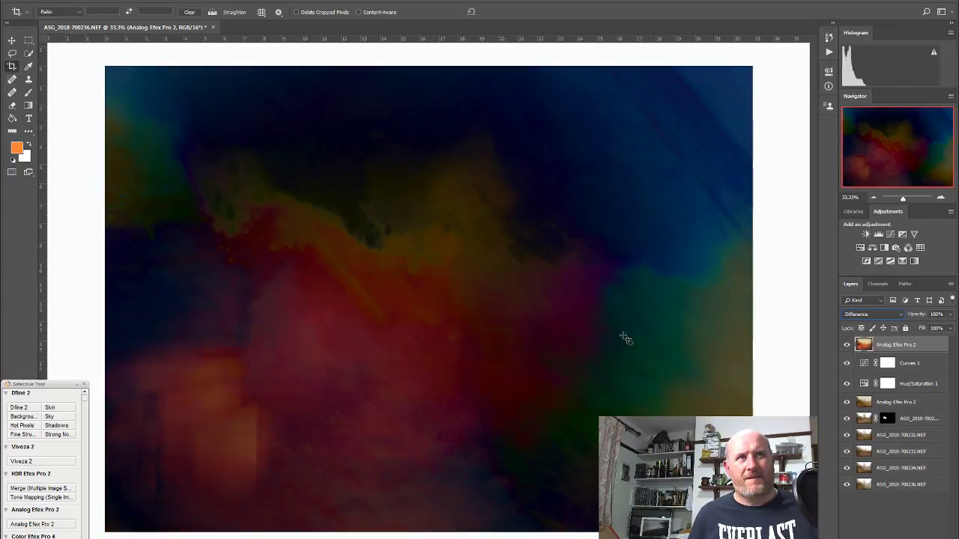
key("Down")
key("Down")
key("Down")
key("Down")
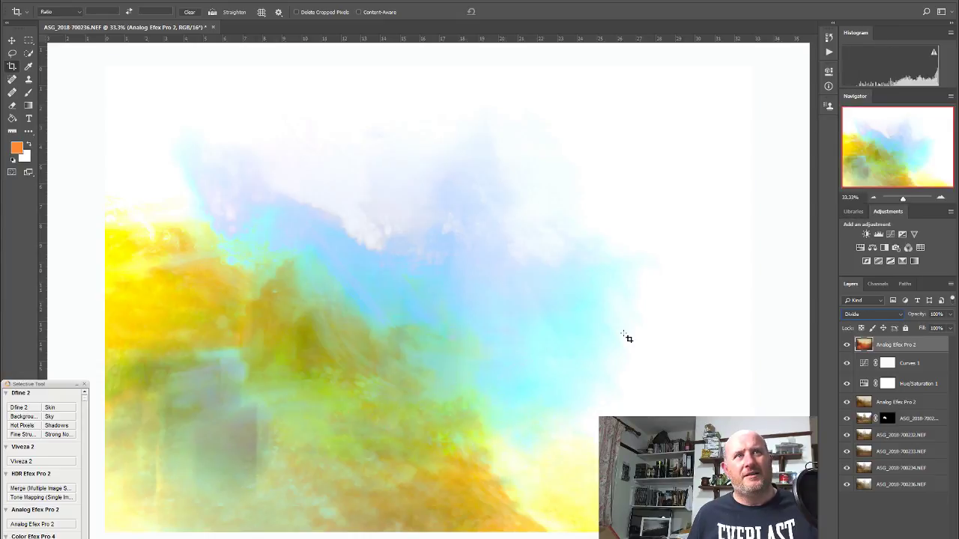
key("Down")
key("Up")
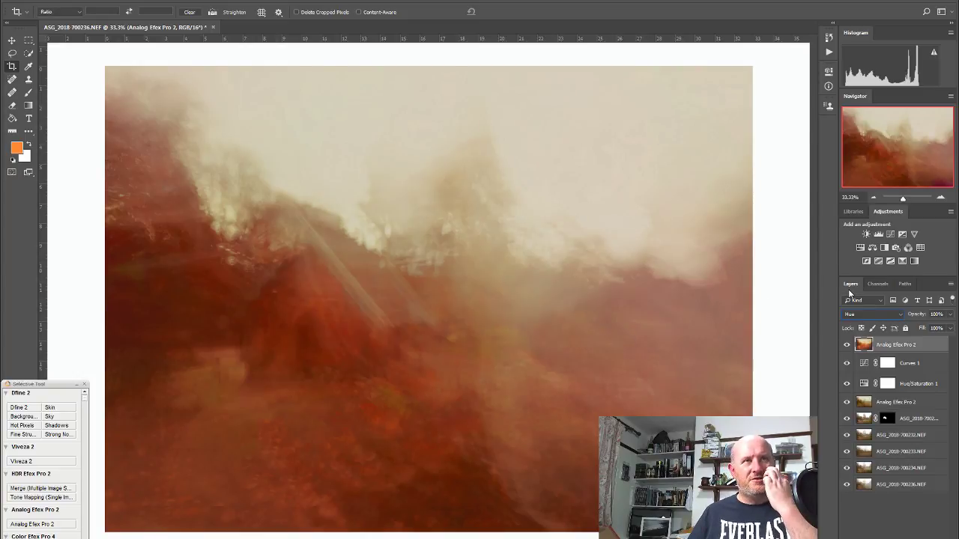
left_click(847, 344)
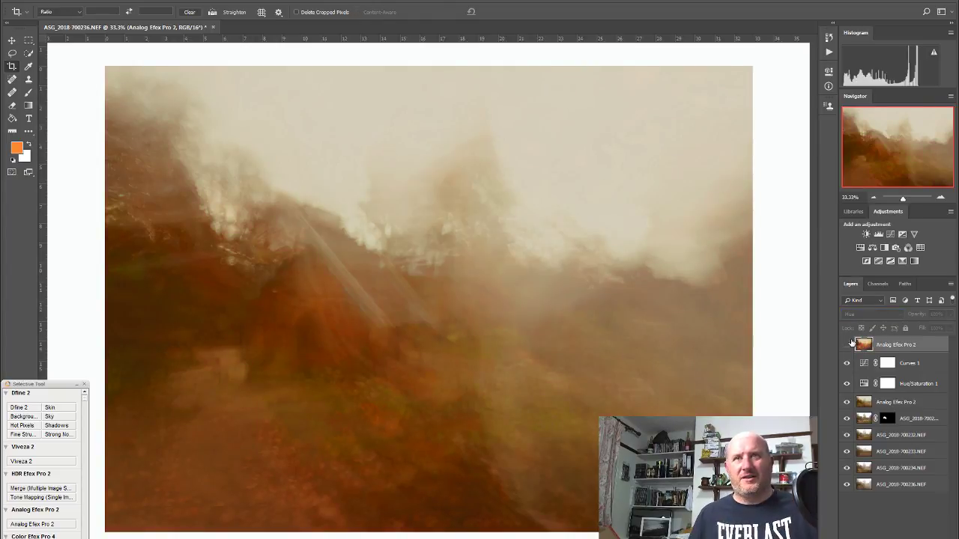
- Show the top Analog Efex Pro 2 layer again and reduce its opacity to 85%
left_click(847, 344)
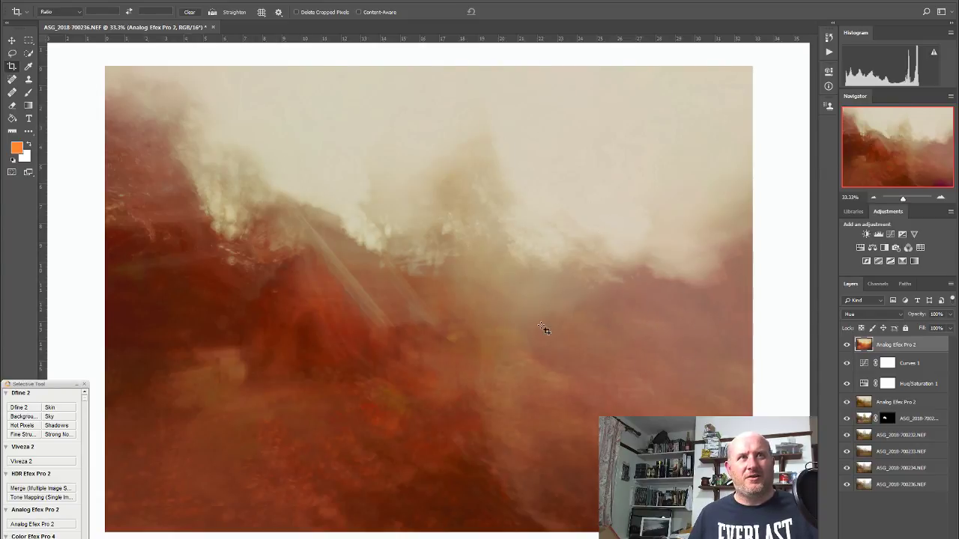
left_click(951, 315)
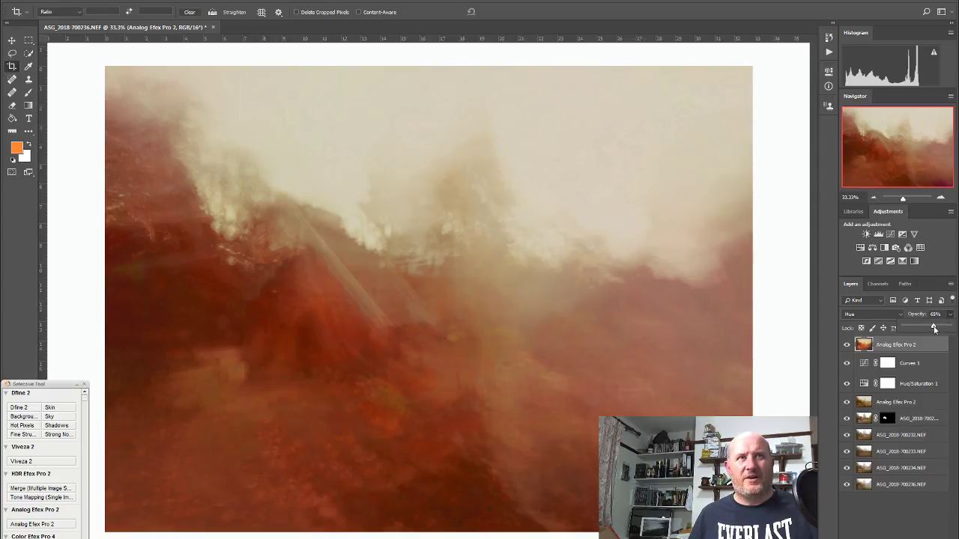
left_click_drag(951, 327, 933, 328)
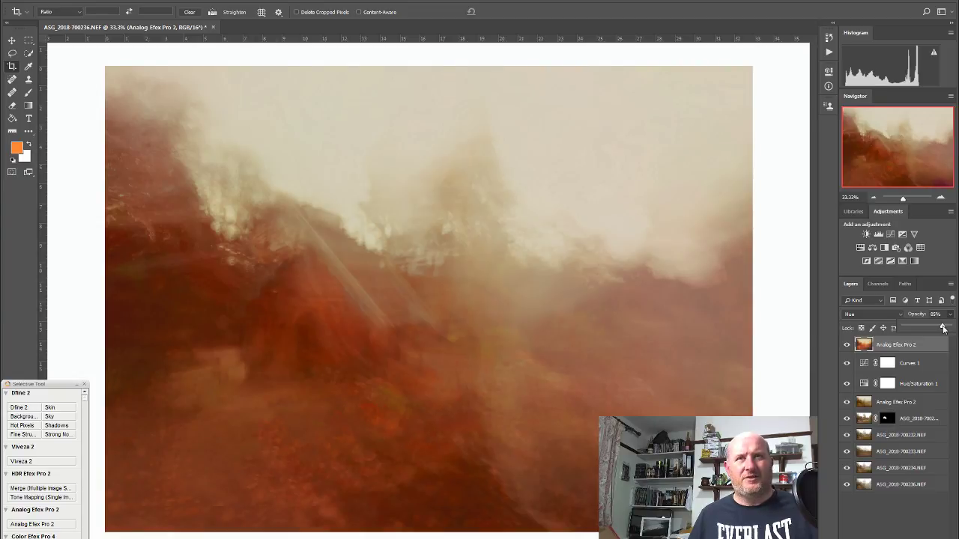
- Add a Curves adjustment layer above the top Analog Efex Pro 2 layer, raising the midtones at input 136 with the shadows anchored
left_click(878, 234)
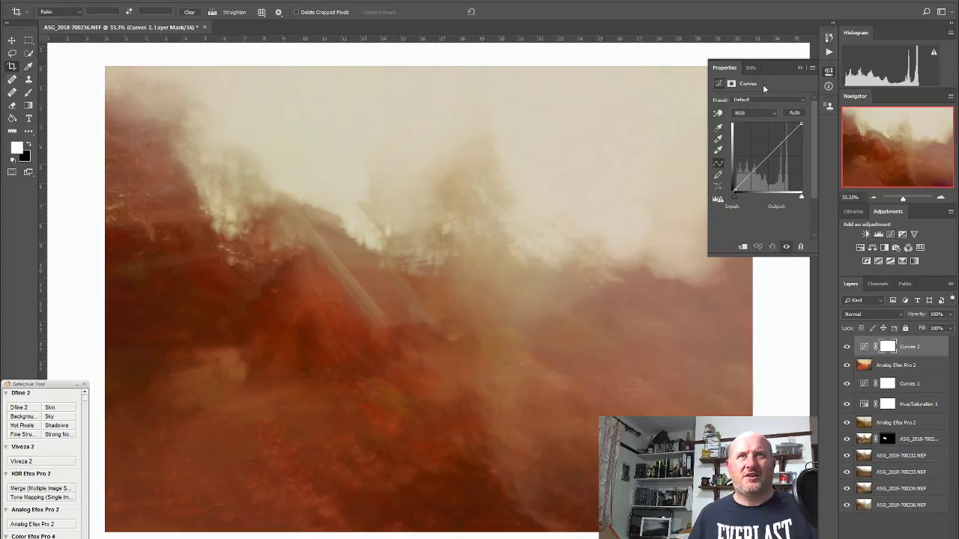
left_click_drag(745, 173, 769, 152)
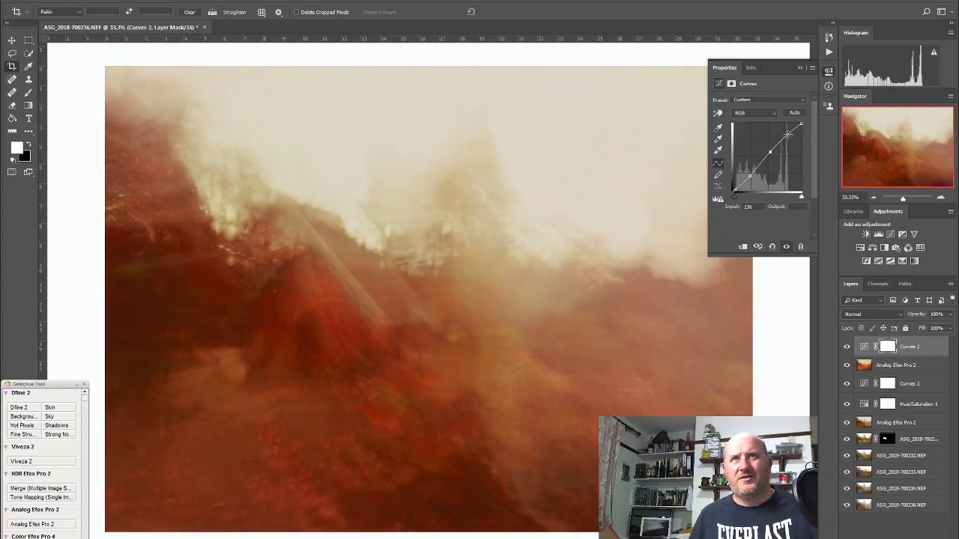
mouse_move(800, 123)
left_mouse_down()
mouse_move(798, 136)
mouse_move(800, 124)
left_mouse_up()
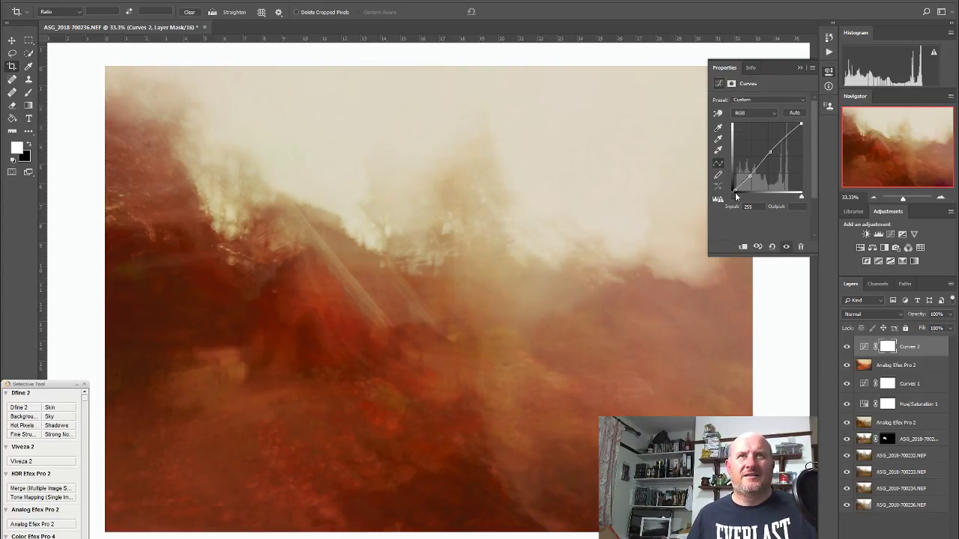
mouse_move(736, 200)
left_mouse_down()
mouse_move(755, 199)
mouse_move(728, 206)
mouse_move(745, 206)
left_mouse_up()
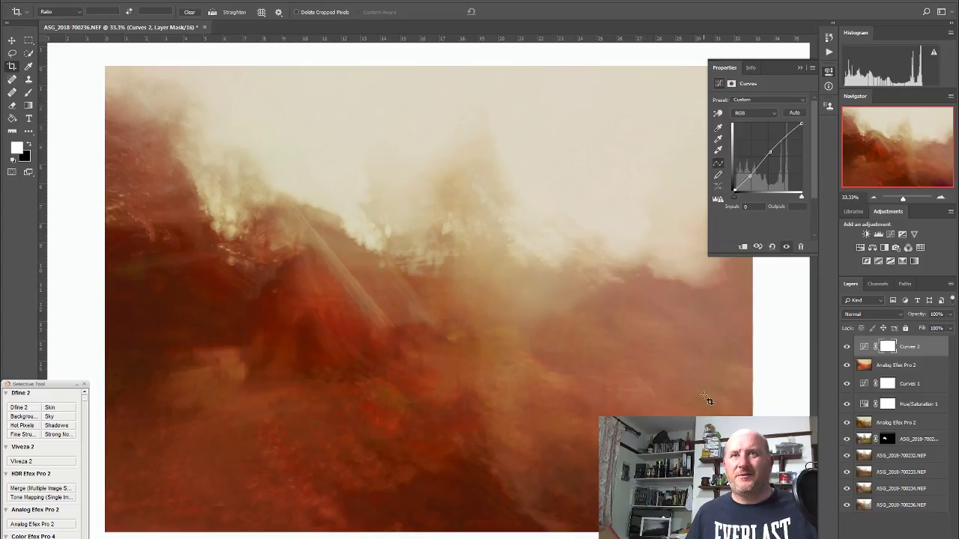
left_click(50, 1)
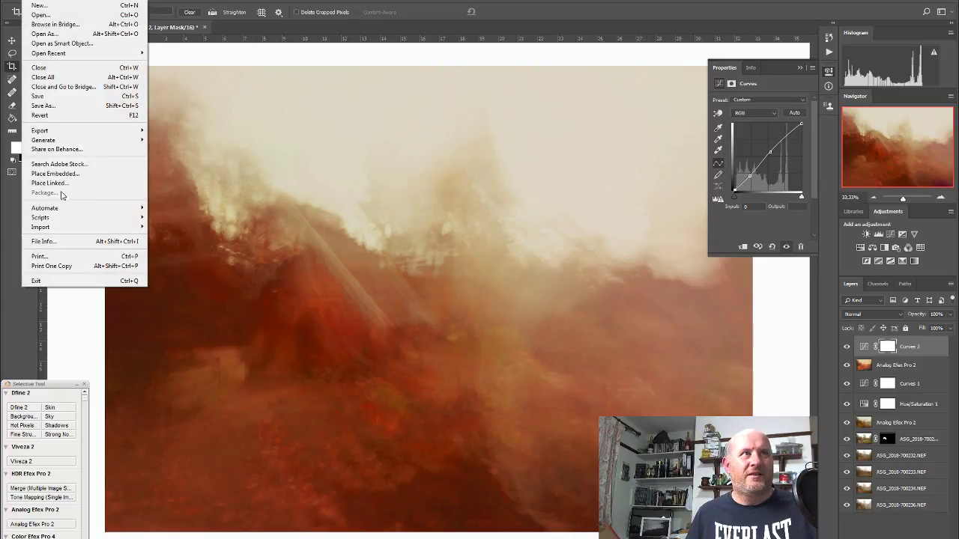
left_click(48, 87)
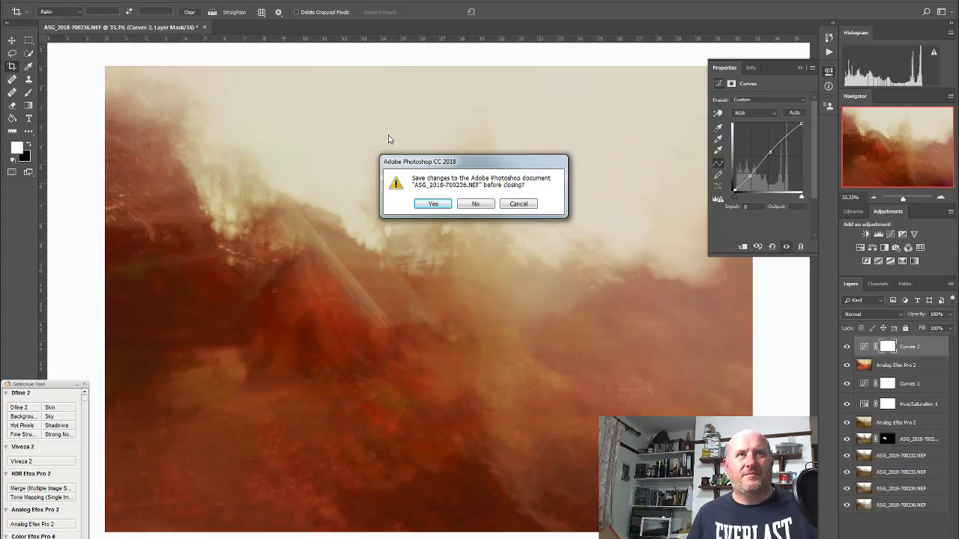
left_click(518, 207)
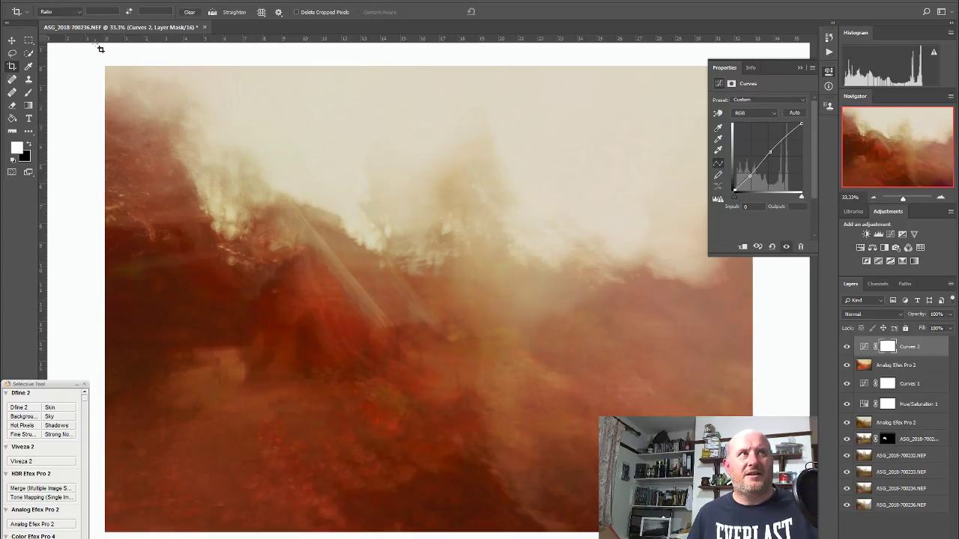
- Save the layered hut composite
left_click(46, 6)
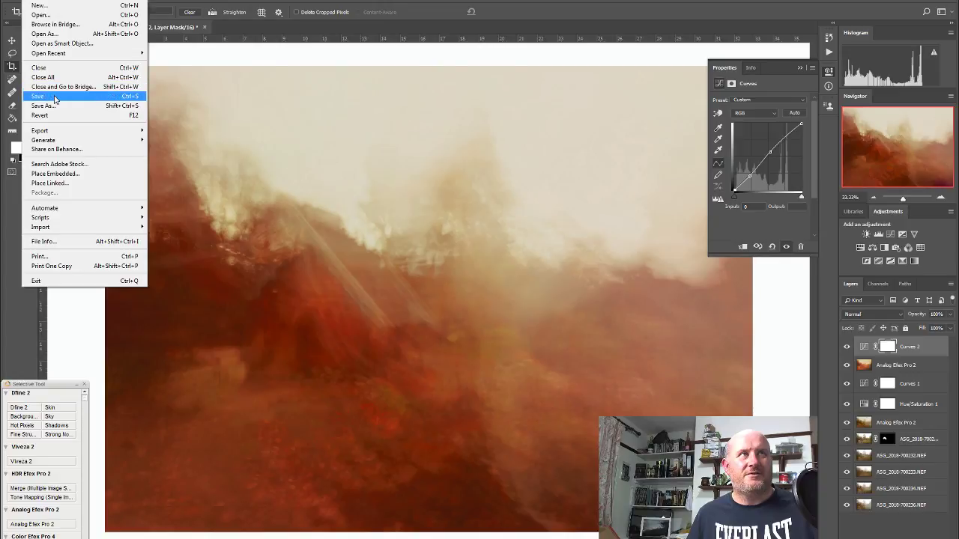
left_click(55, 96)
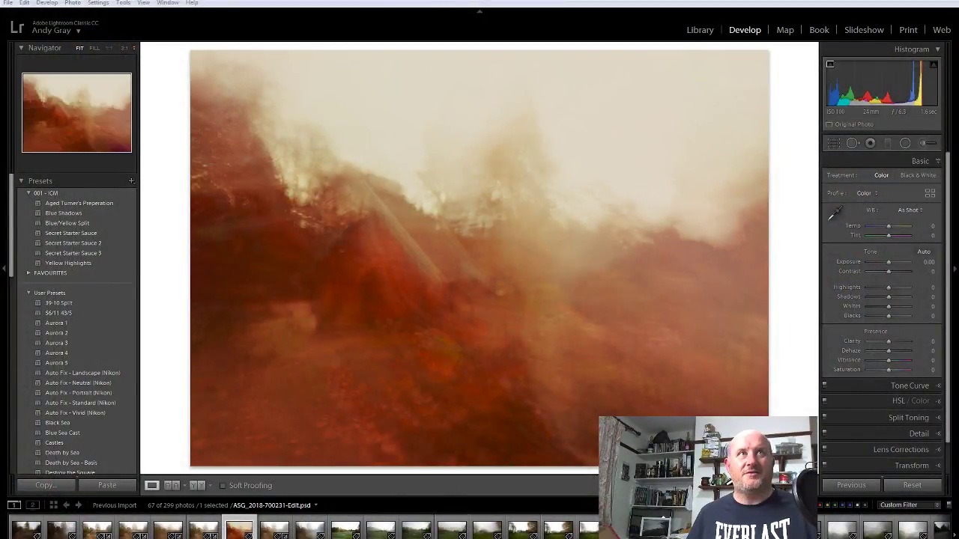
key("3")
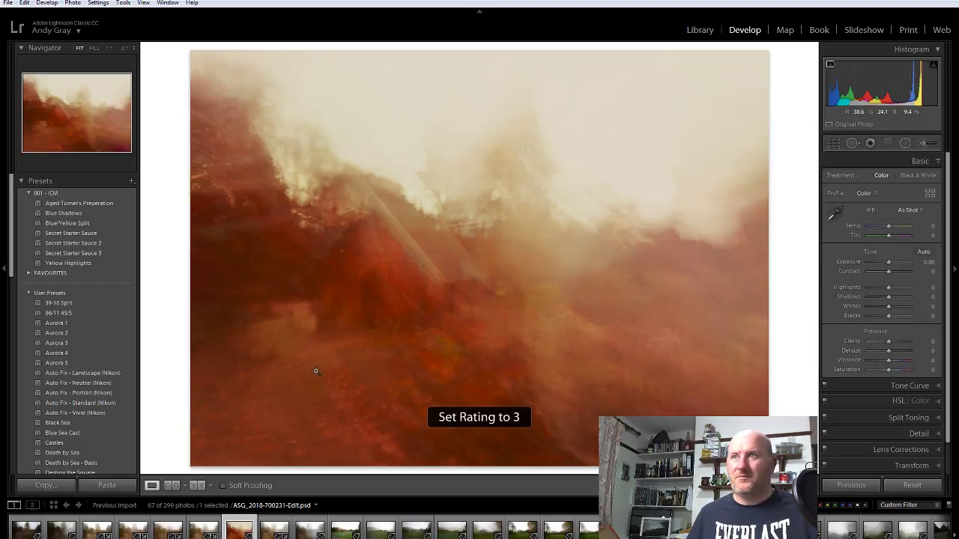
key("Right")
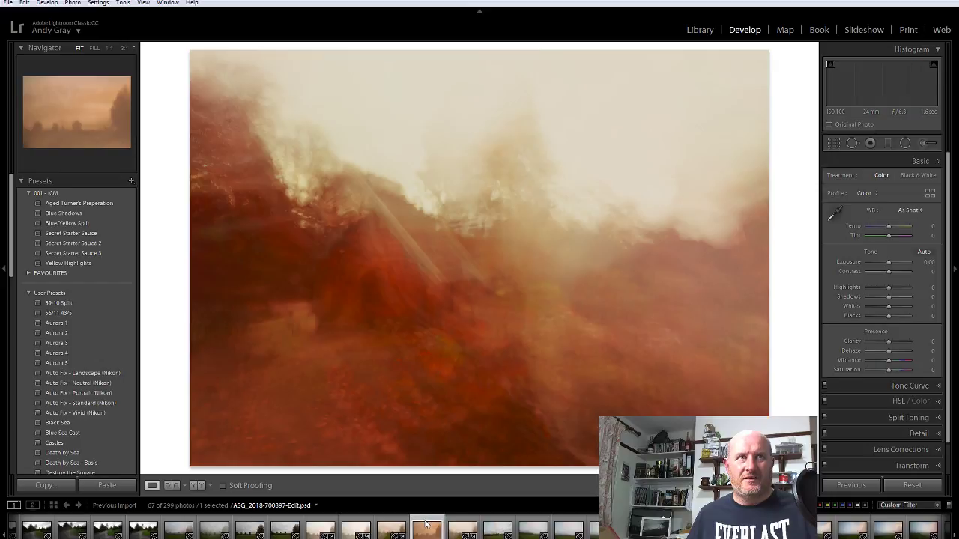
left_click(429, 525)
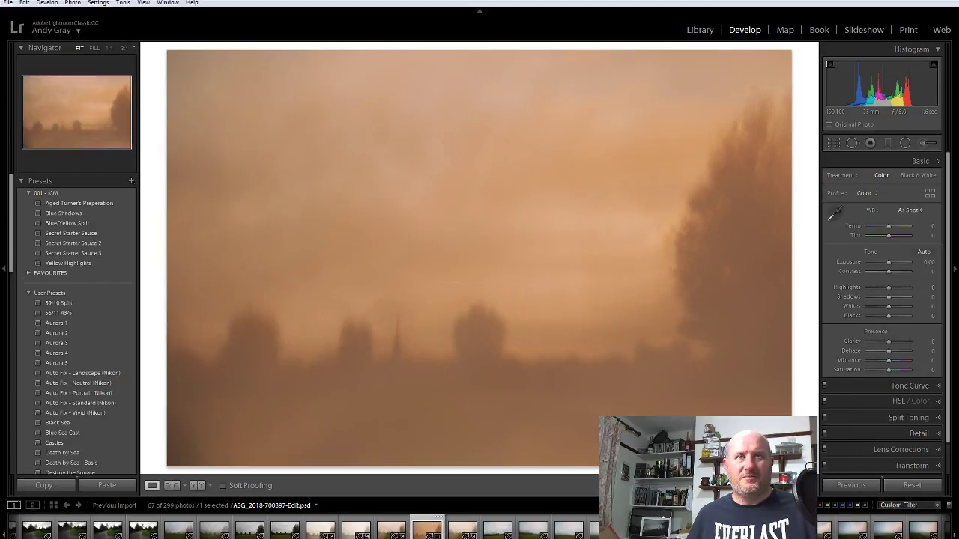